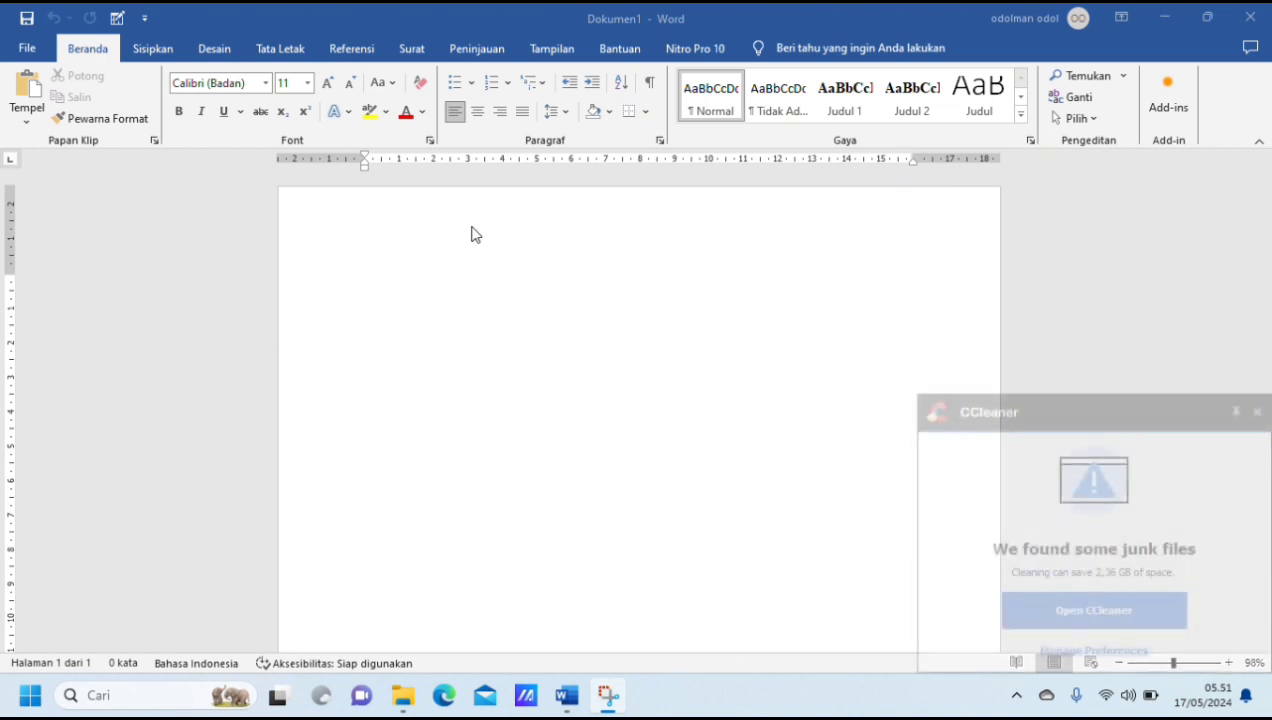
Step: Dismiss the CCleaner notification and set the blank document's font to Times New Roman, size 12
{"action": "left_click", "coordinate": [1257, 412]}
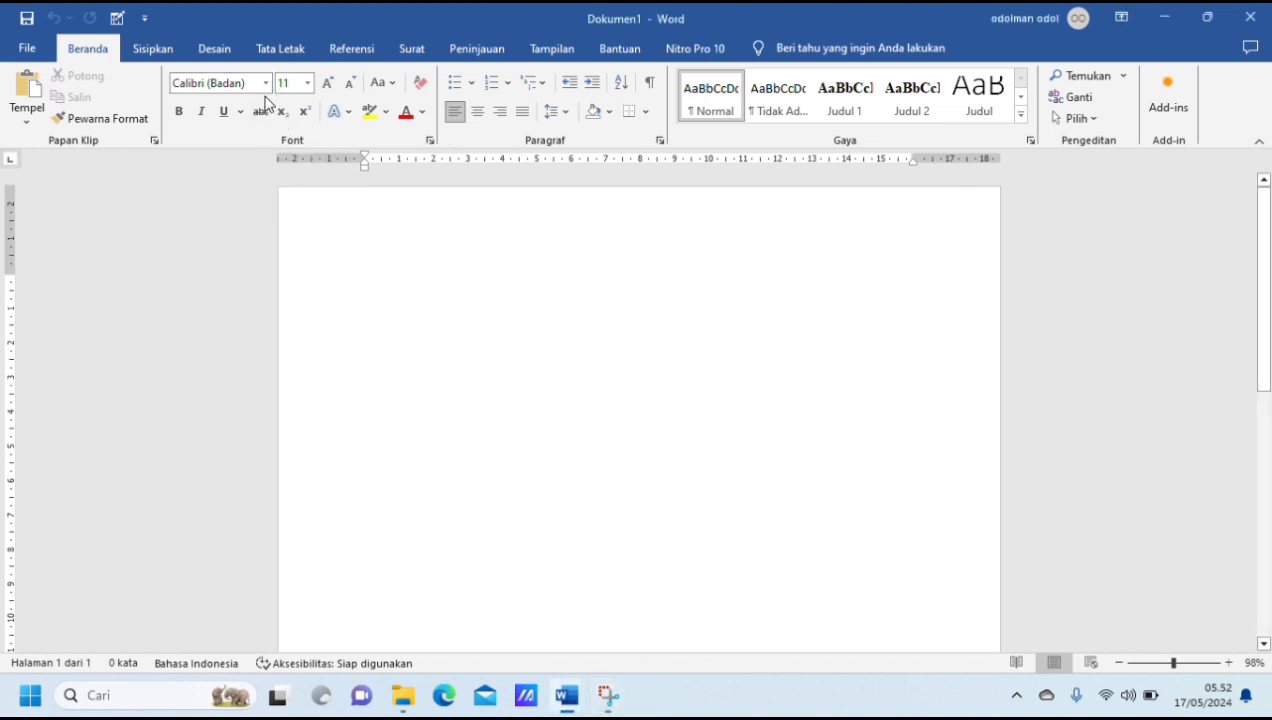
{"action": "left_click", "coordinate": [267, 84]}
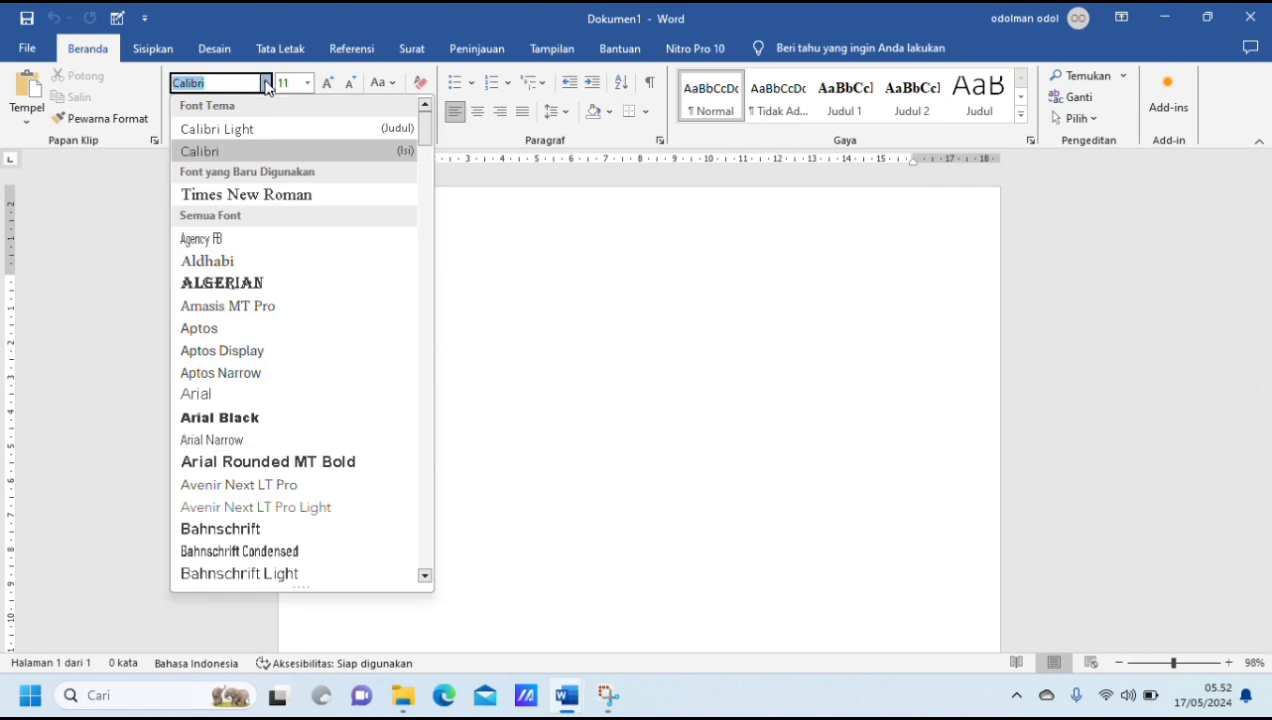
{"action": "left_click", "coordinate": [302, 195]}
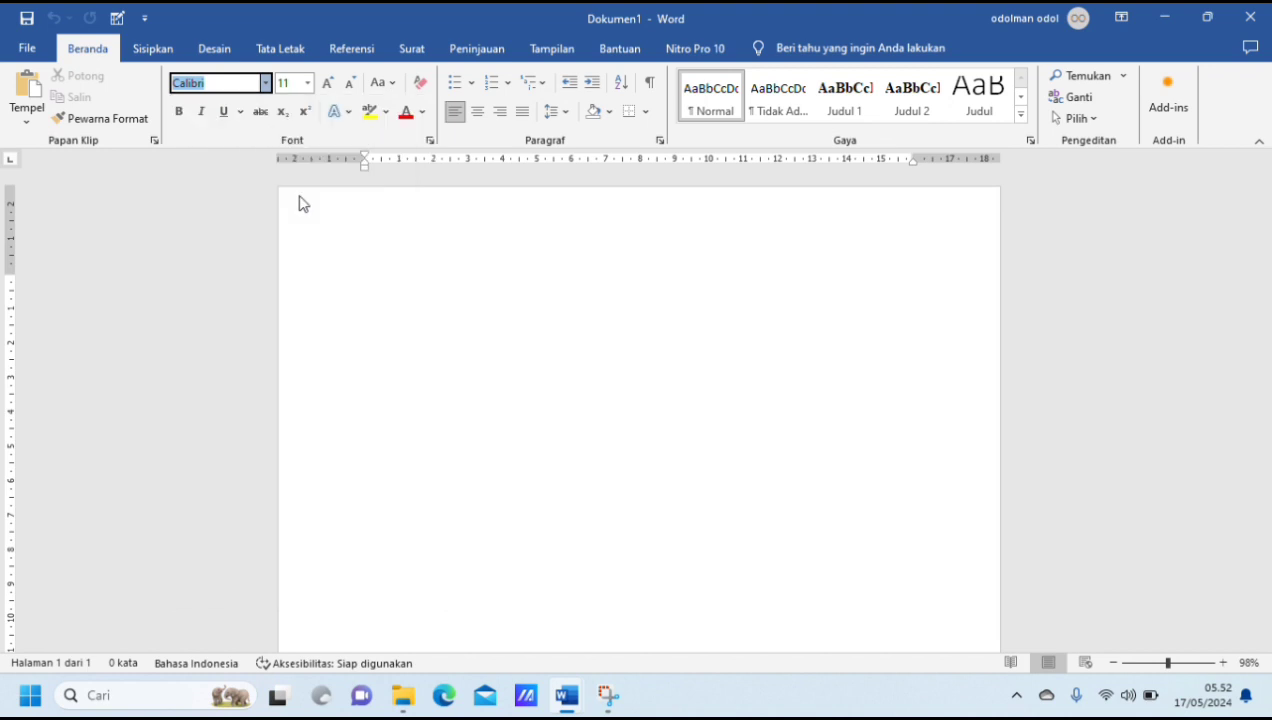
{"action": "left_click", "coordinate": [308, 84]}
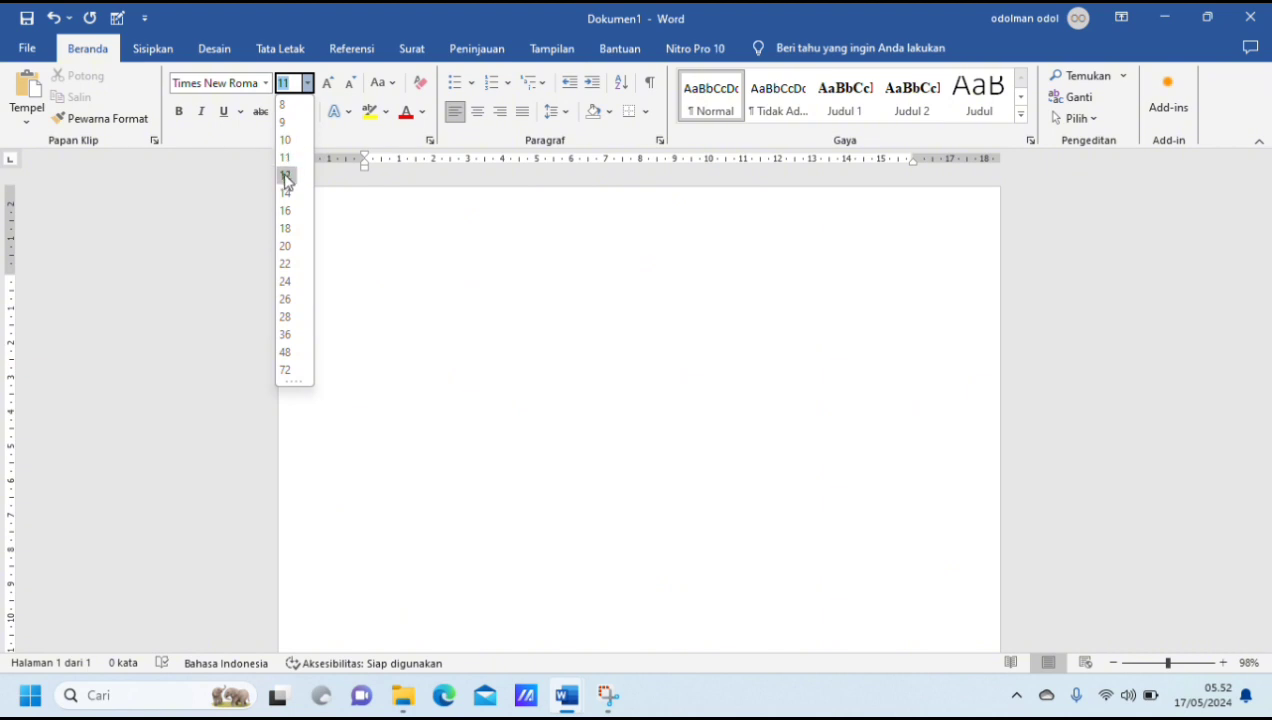
{"action": "left_click", "coordinate": [285, 175]}
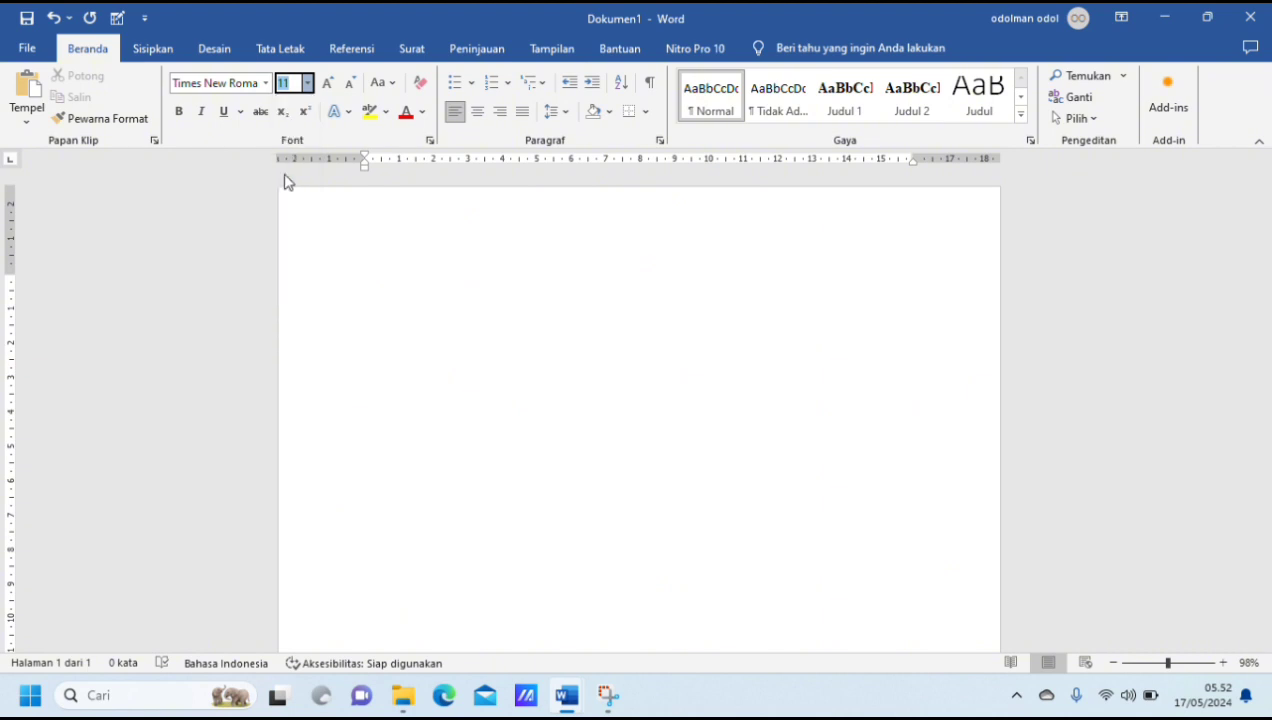
Step: Justify the paragraph and set its line spacing to 2,0
{"action": "left_click", "coordinate": [522, 111]}
{"action": "left_click", "coordinate": [566, 117]}
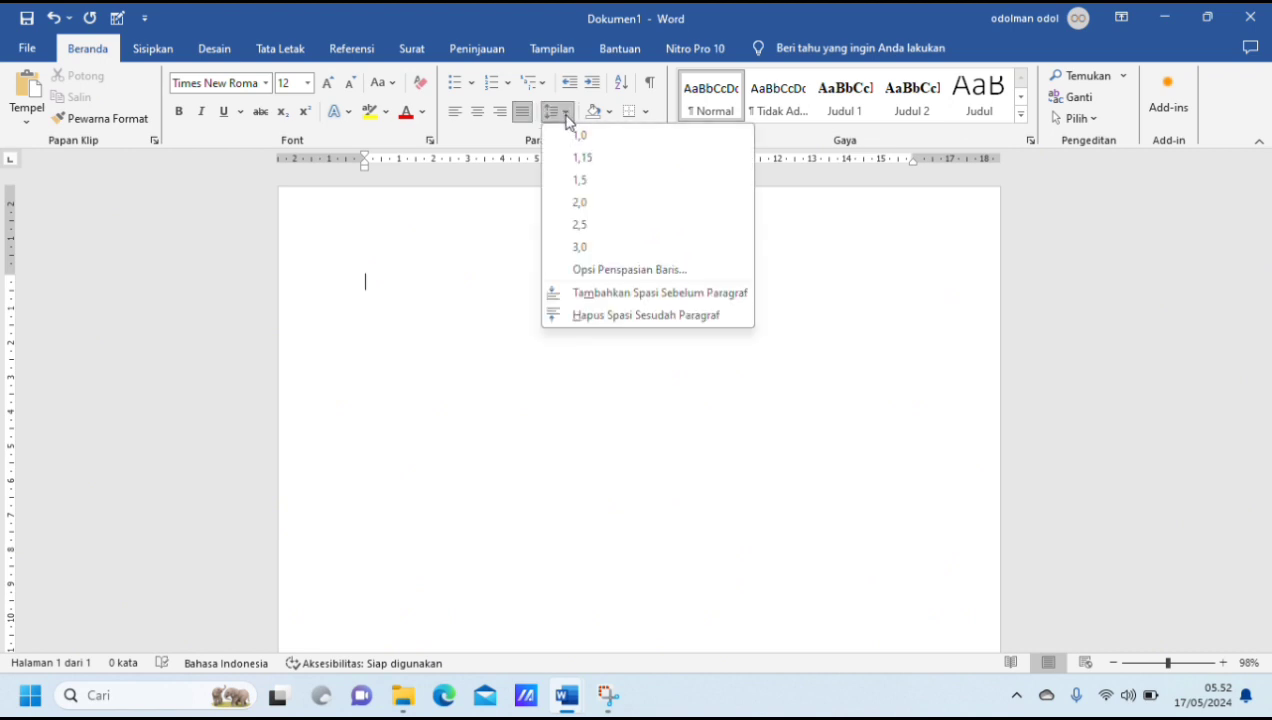
{"action": "left_click", "coordinate": [590, 206]}
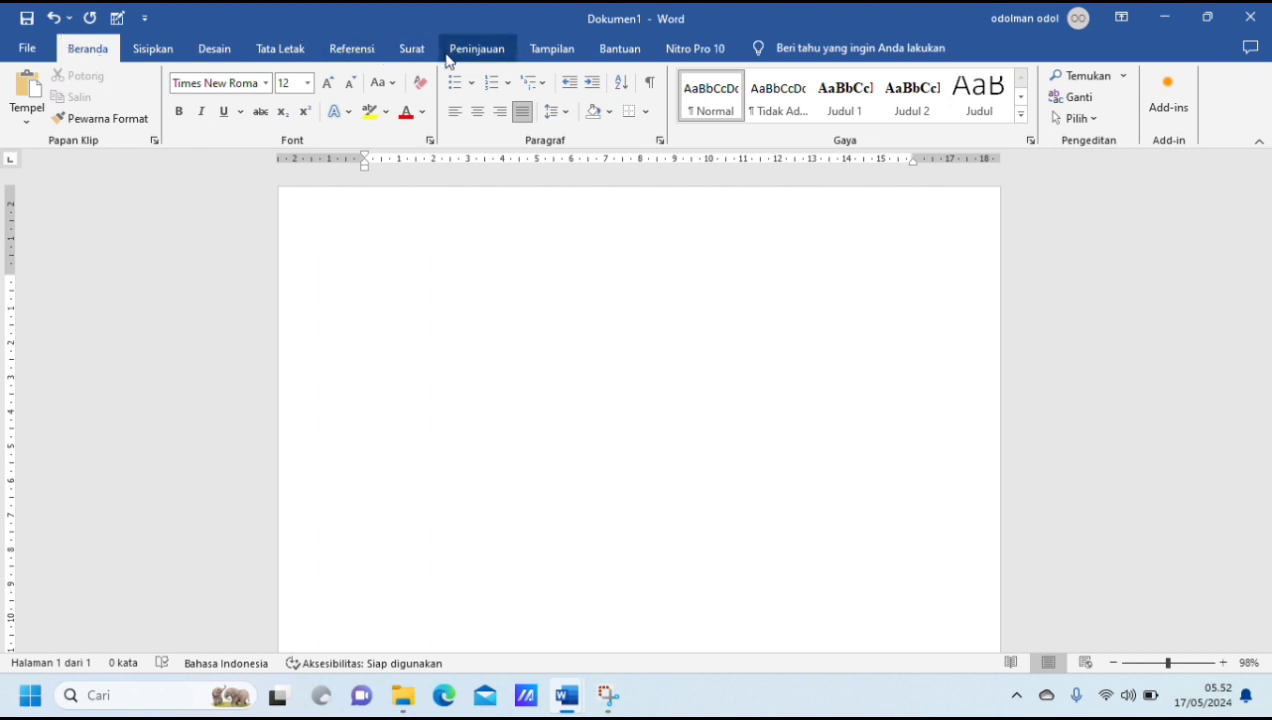
Step: Set the document's paper size to A4 (21 cm x 29,7 cm)
{"action": "left_click", "coordinate": [297, 57]}
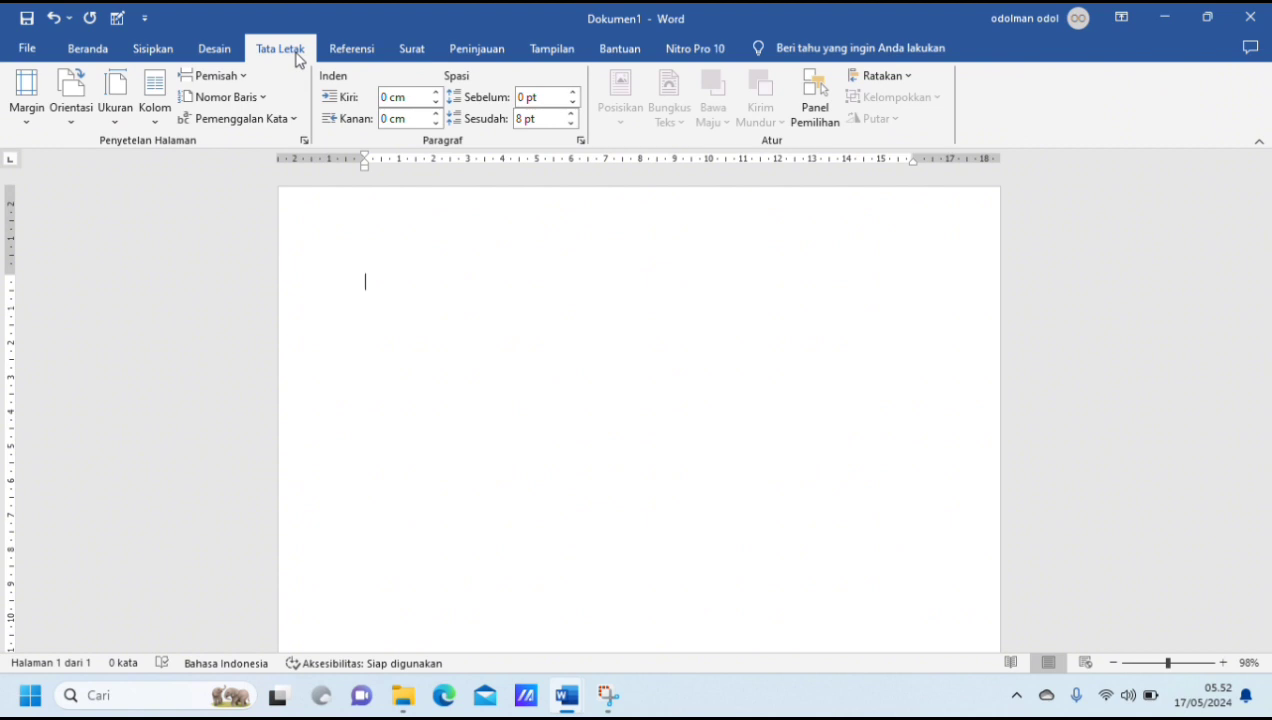
{"action": "left_click", "coordinate": [121, 116]}
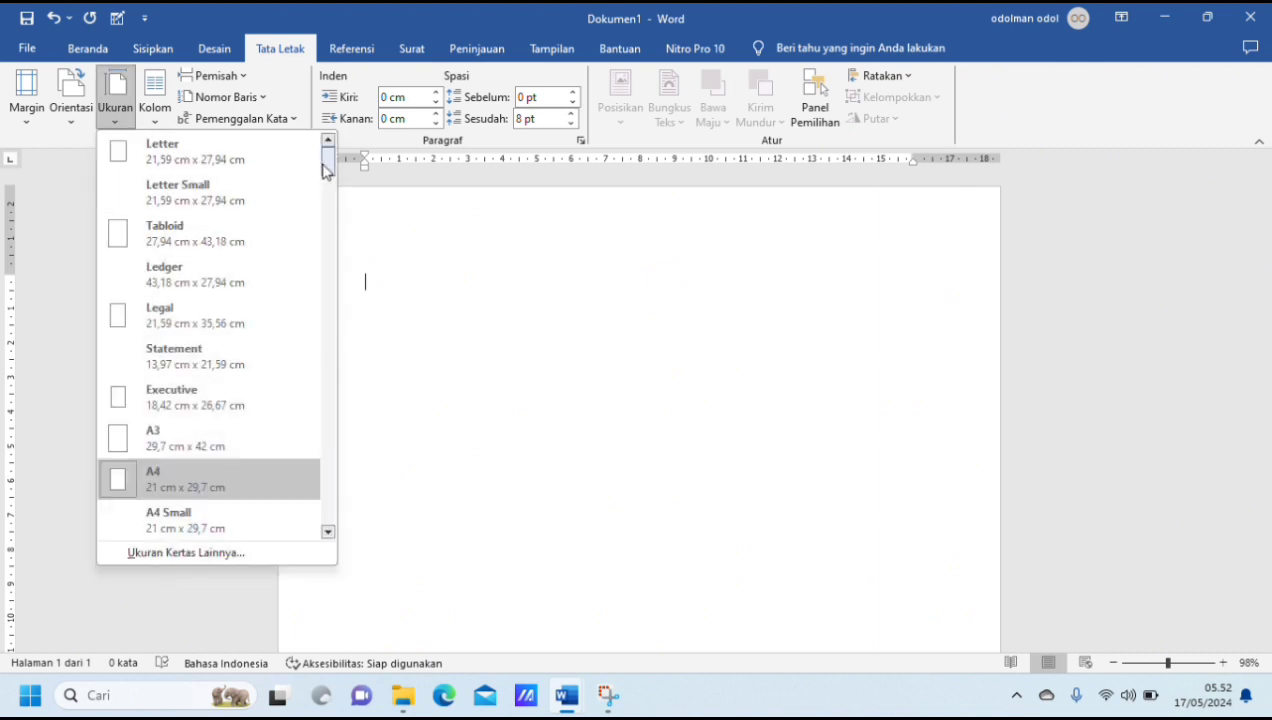
{"action": "left_click_drag", "start_coordinate": [327, 168], "coordinate": [327, 181]}
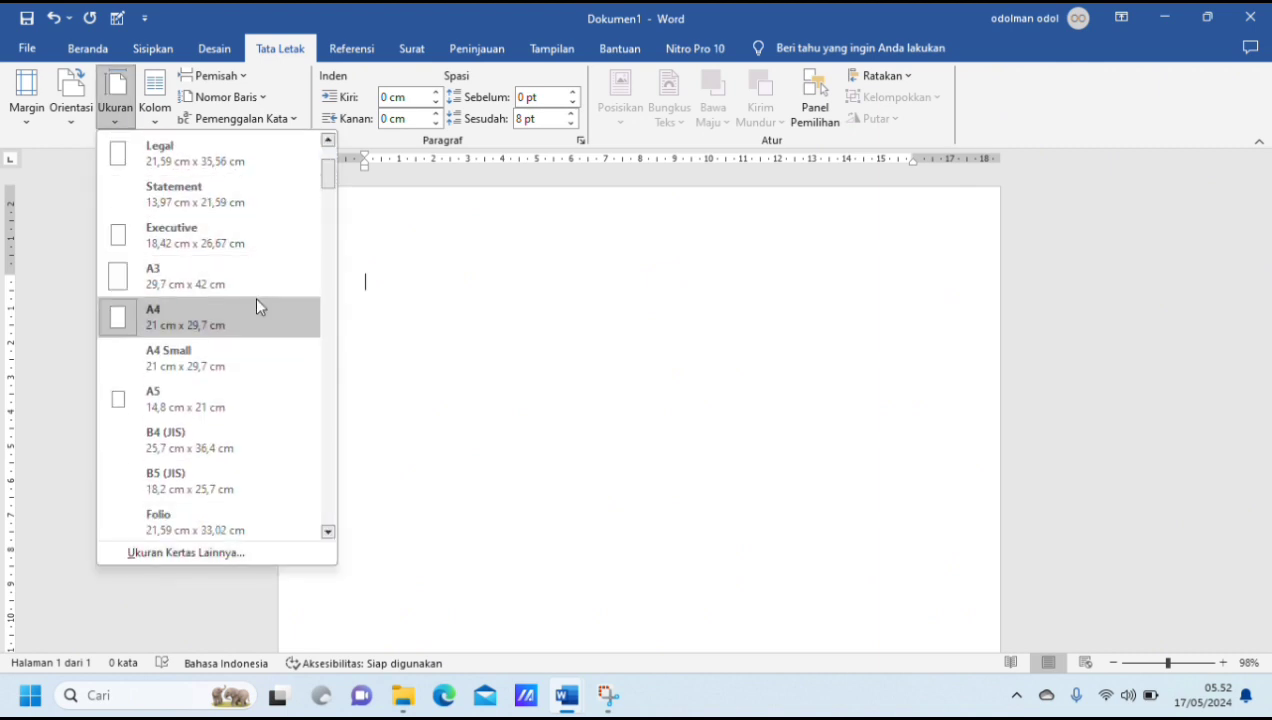
{"action": "left_click", "coordinate": [242, 331]}
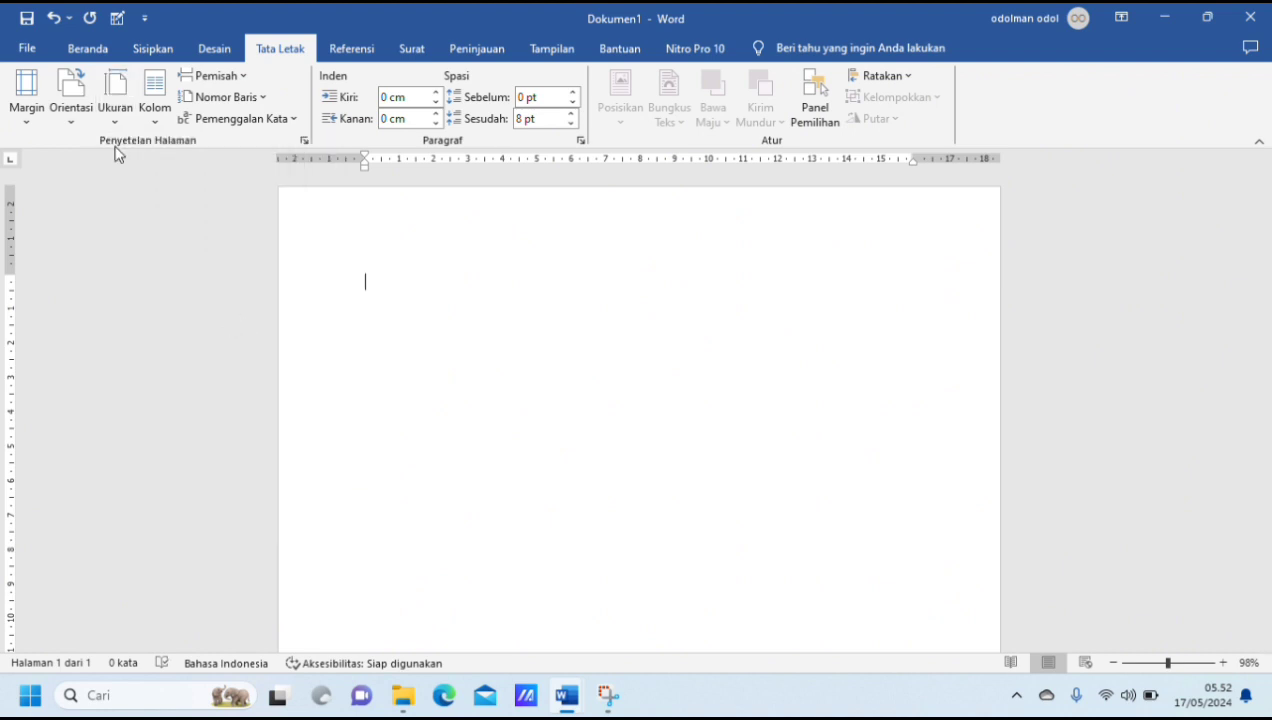
Step: Set the page's top (Atas) and left (Kiri) margins to 4 cm in the page setup
{"action": "left_click", "coordinate": [25, 110]}
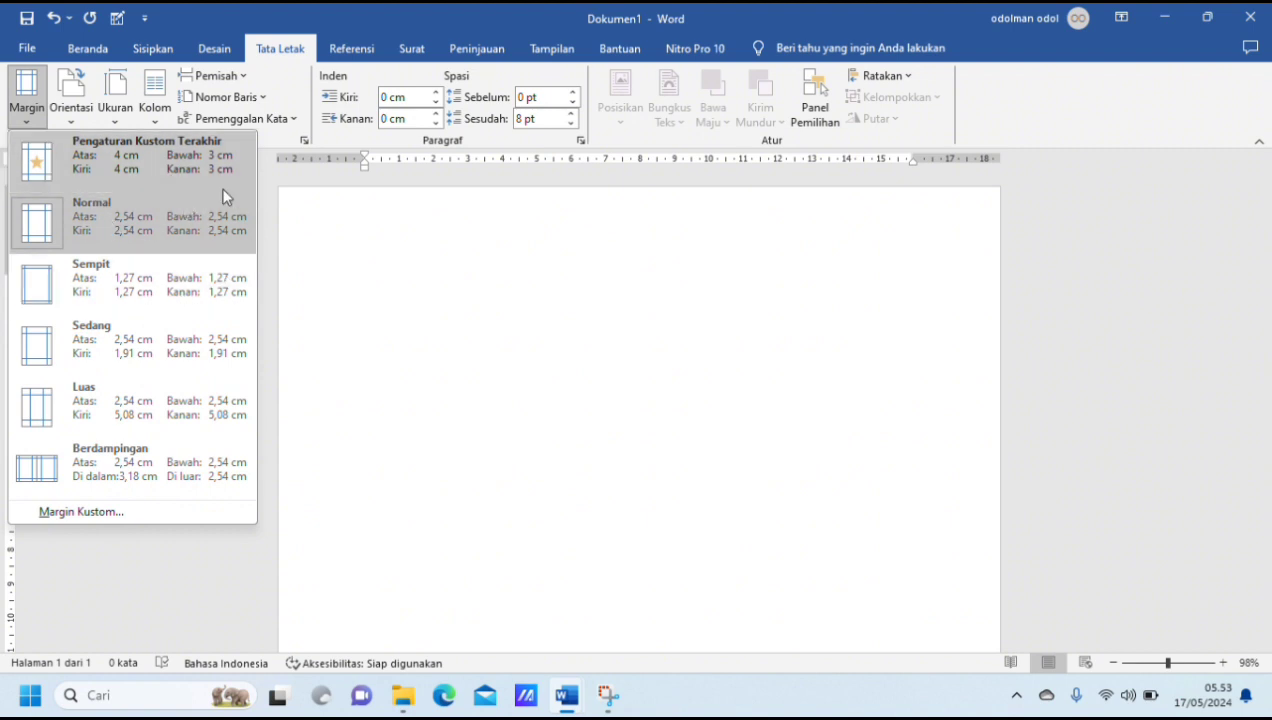
{"action": "left_click", "coordinate": [325, 180]}
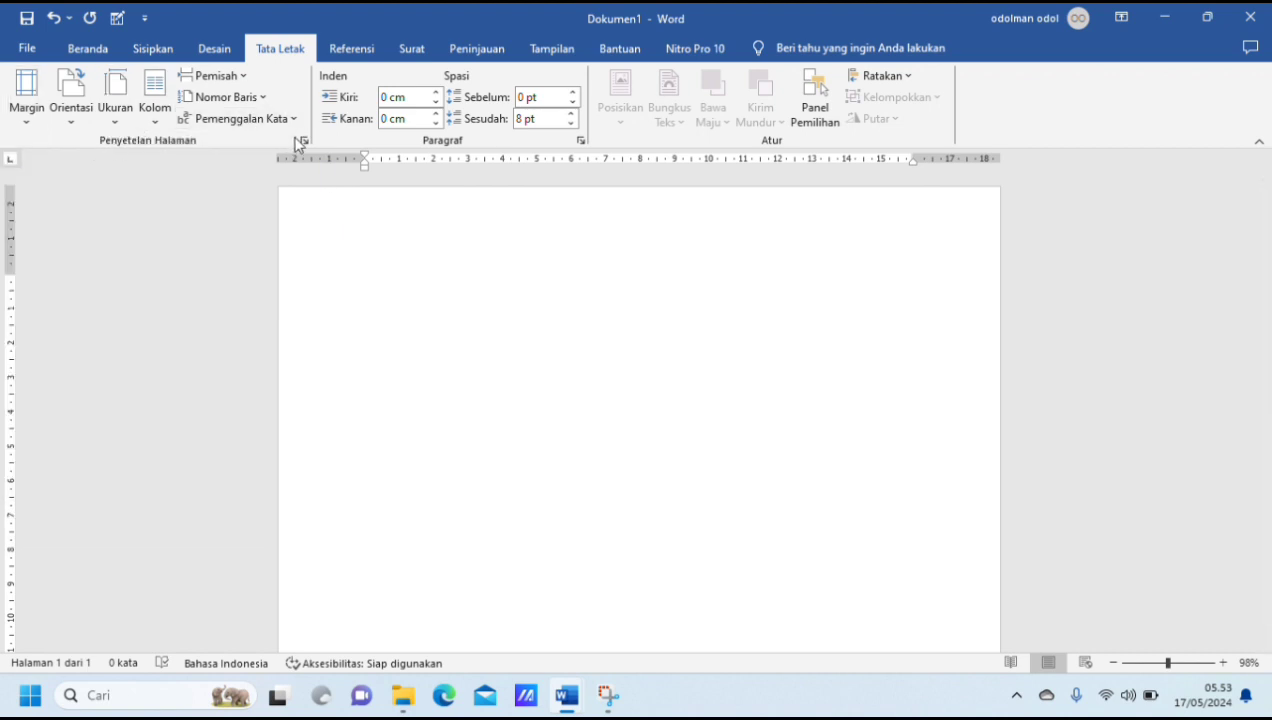
{"action": "left_click", "coordinate": [303, 142]}
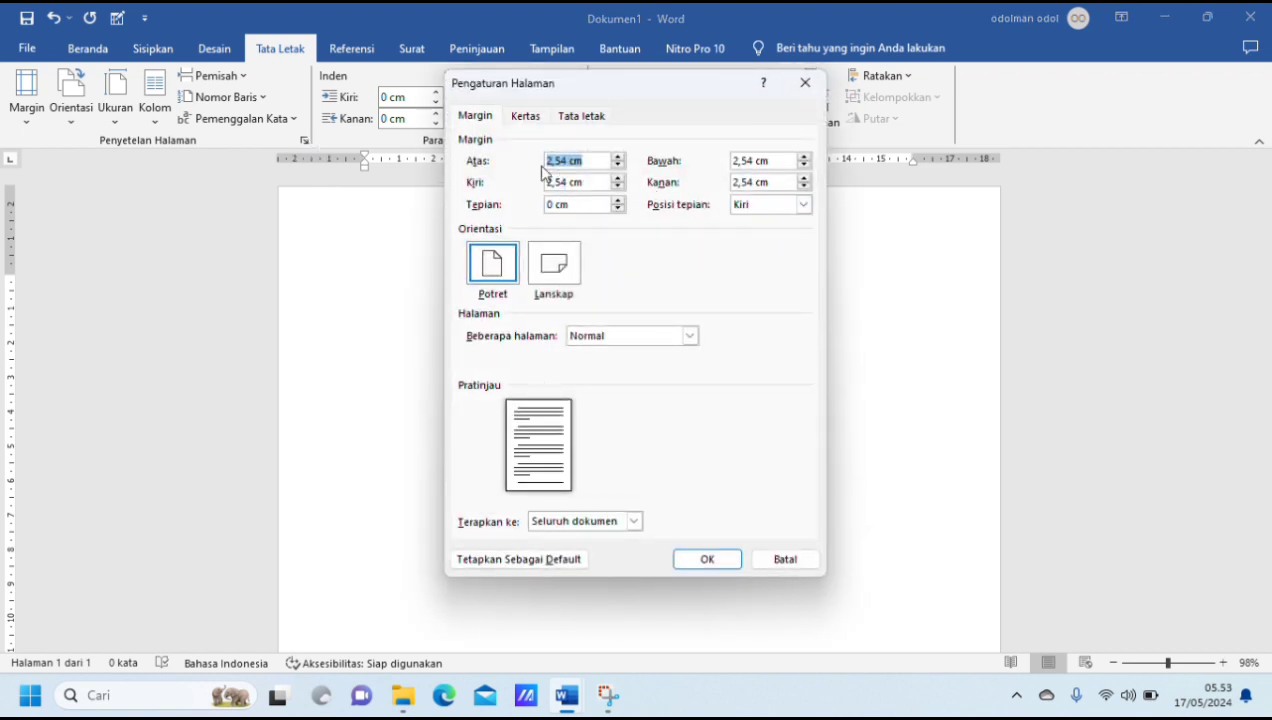
{"action": "left_click", "coordinate": [568, 160]}
{"action": "key", "text": "BackSpace"}
{"action": "key", "text": "BackSpace"}
{"action": "key", "text": "BackSpace"}
{"action": "type", "text": "4"}
{"action": "left_click", "coordinate": [563, 182]}
{"action": "key", "text": "BackSpace"}
{"action": "key", "text": "BackSpace"}
{"action": "key", "text": "BackSpace"}
{"action": "key", "text": "BackSpace"}
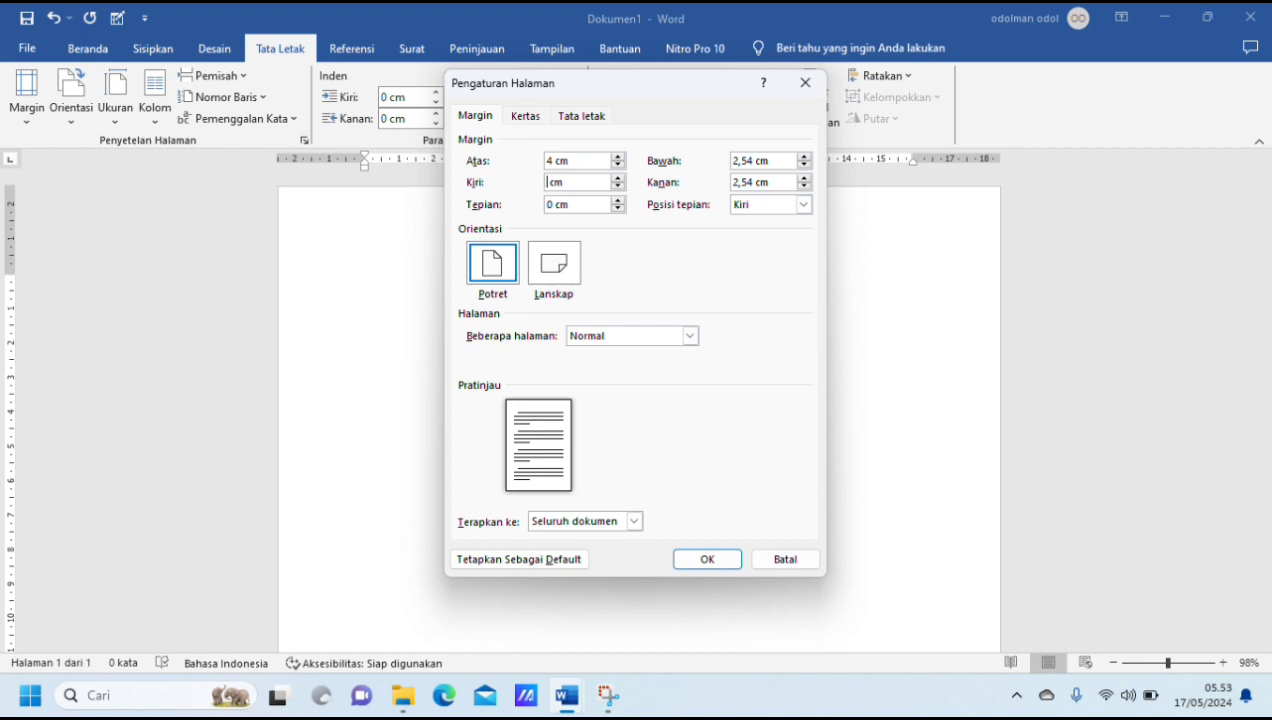
{"action": "type", "text": "4"}
Step: Set the bottom (Bawah) and right (Kanan) margins to 3 cm and apply the page setup to the whole document (Seluruh dokumen)
{"action": "left_click_drag", "start_coordinate": [755, 160], "coordinate": [735, 166]}
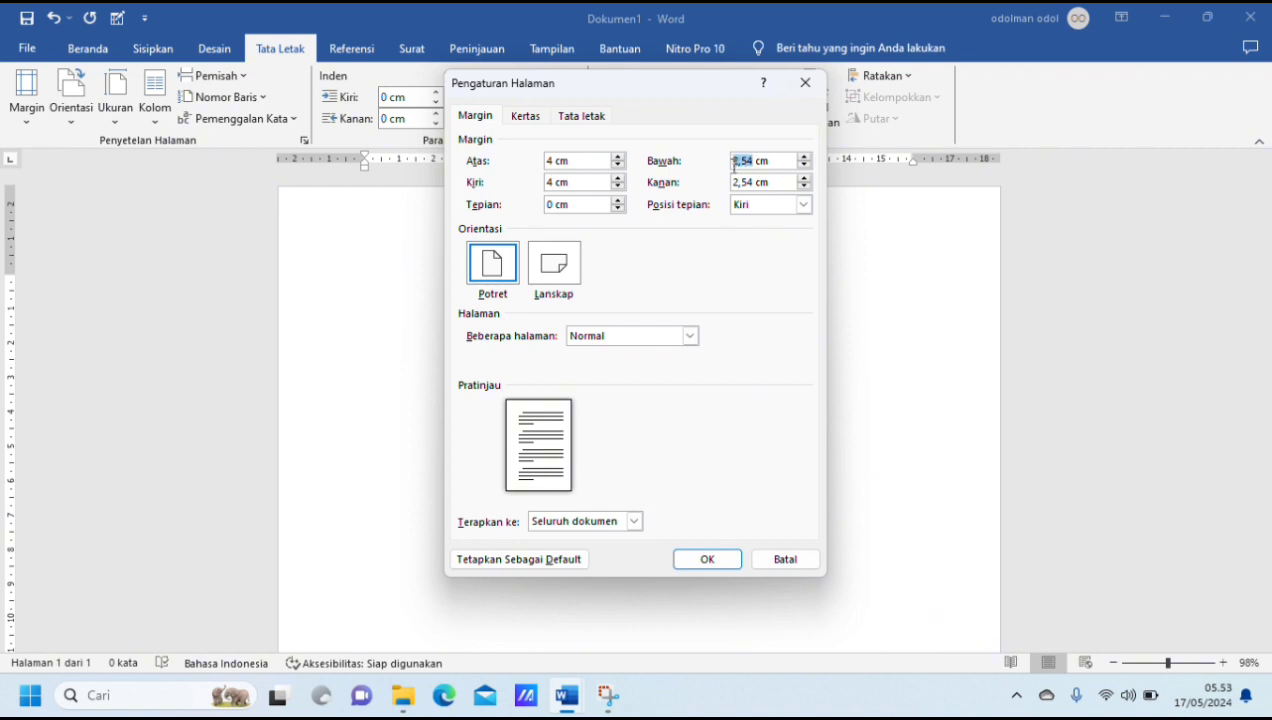
{"action": "type", "text": "4"}
{"action": "left_click", "coordinate": [751, 184]}
{"action": "left_click", "coordinate": [739, 160]}
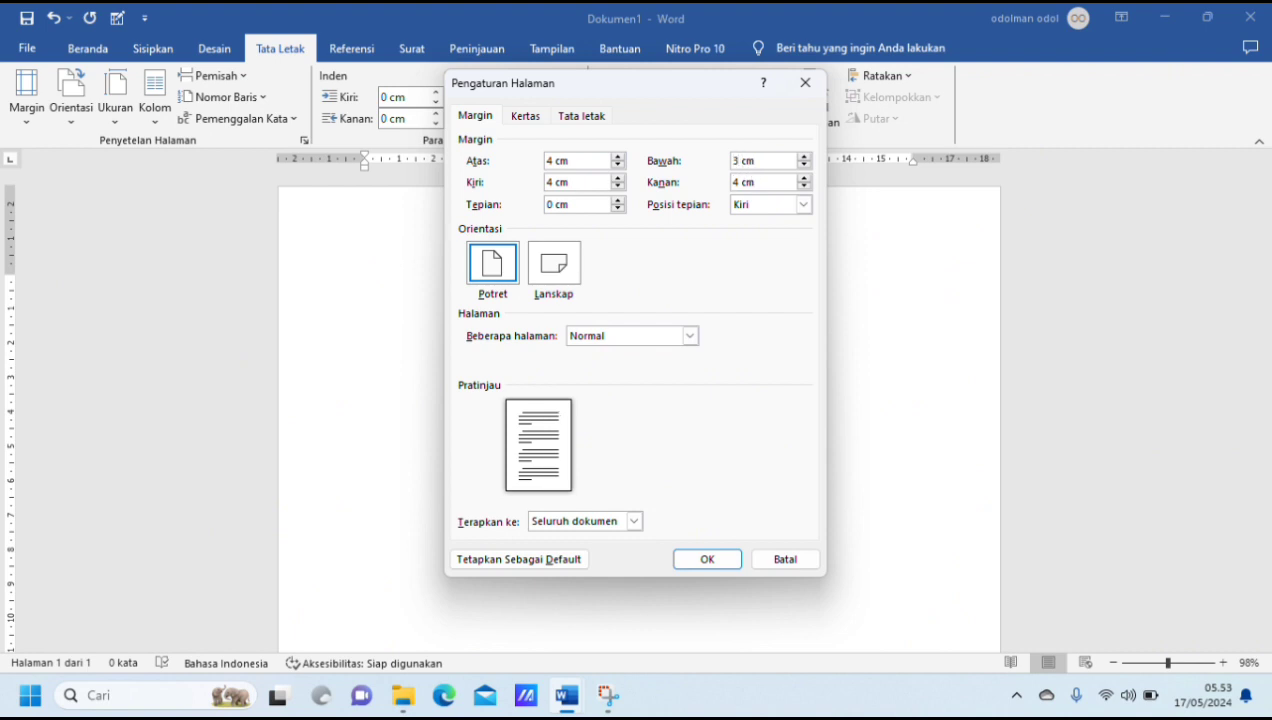
{"action": "left_click_drag", "start_coordinate": [743, 183], "coordinate": [735, 182]}
{"action": "type", "text": "3"}
{"action": "left_click", "coordinate": [636, 525]}
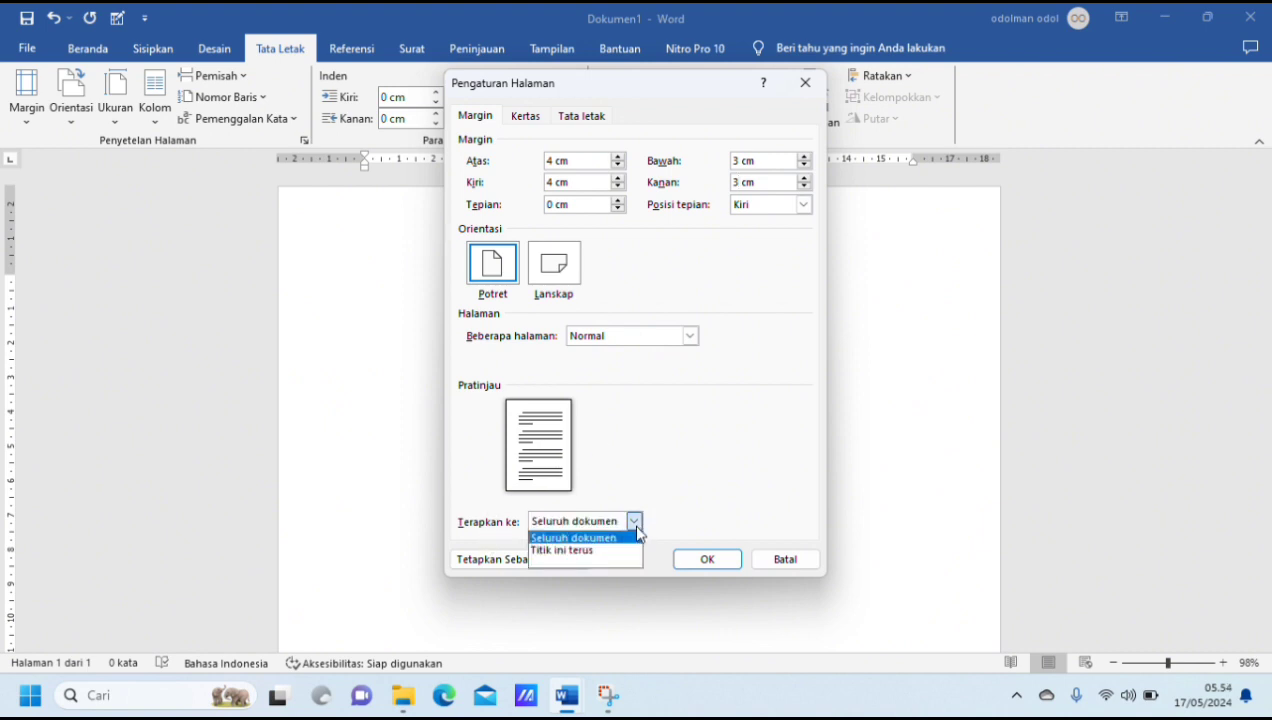
{"action": "left_click", "coordinate": [586, 540]}
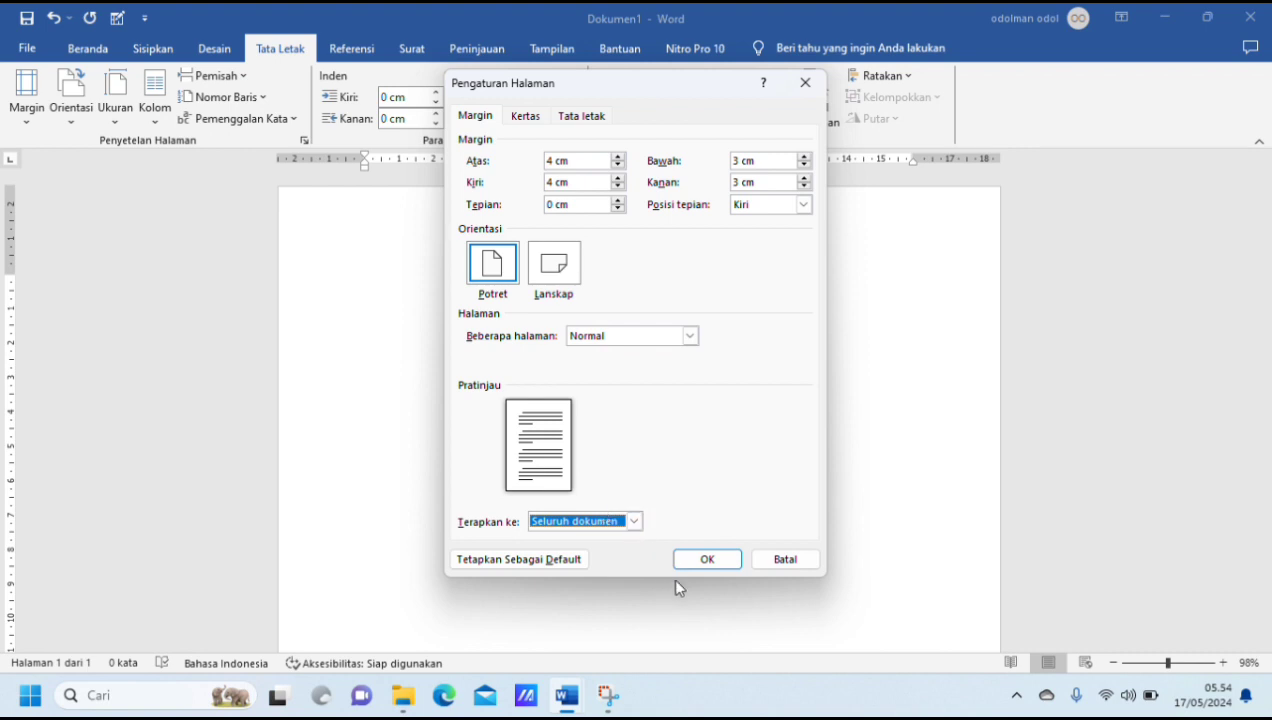
{"action": "left_click", "coordinate": [709, 559]}
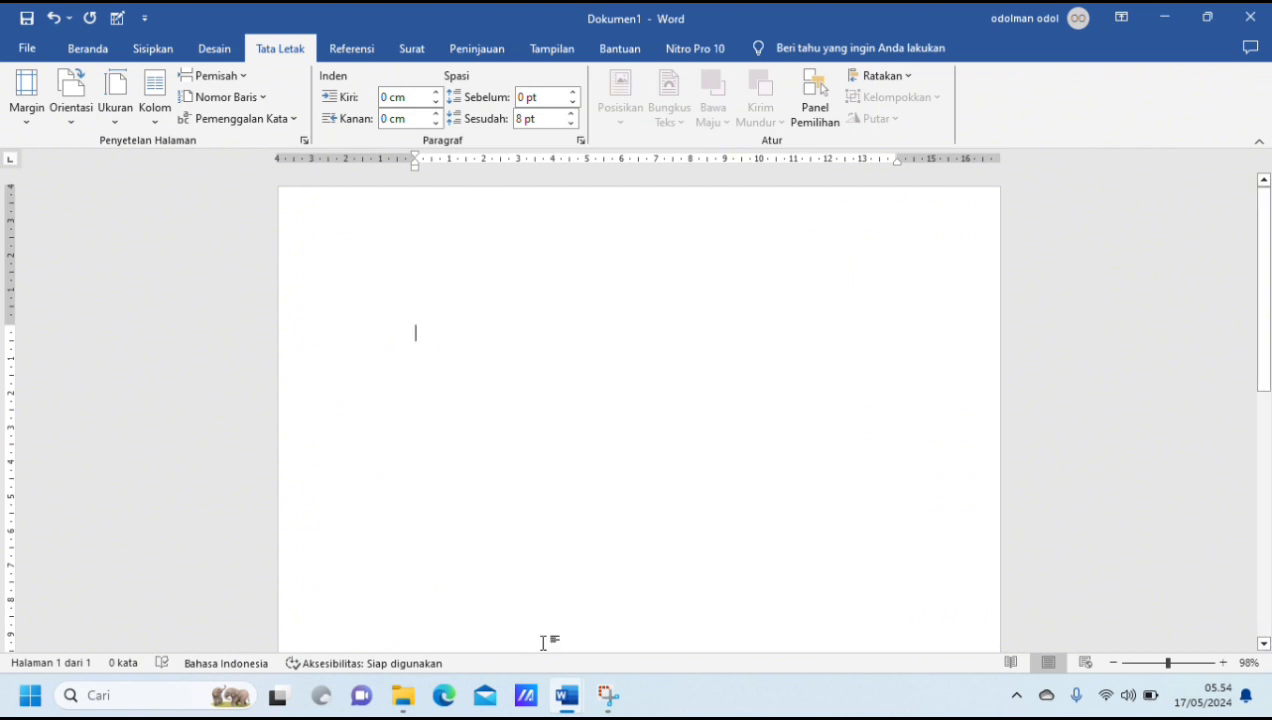
Step: In the other open Word document, copy the thesis outline from HALAMAN SAMPUL through "2.7. Teknik Analisis Data"
{"action": "mouse_move", "coordinate": [565, 694]}
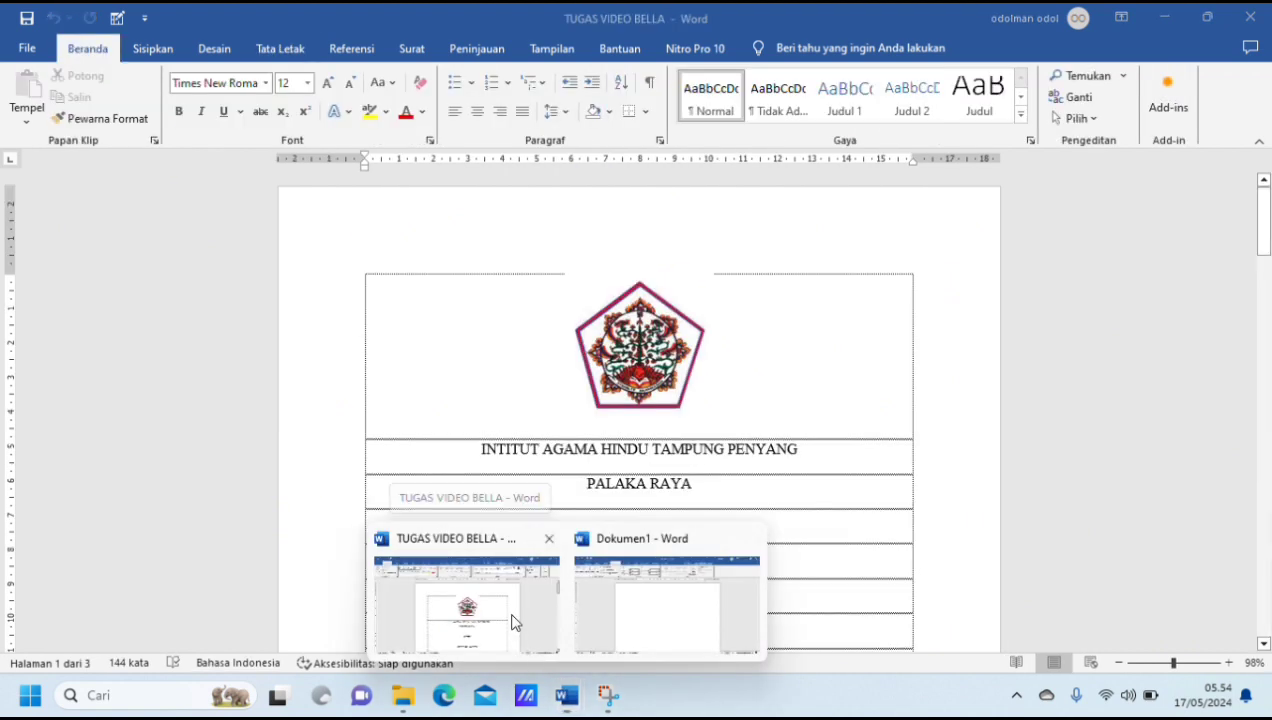
{"action": "left_click", "coordinate": [513, 621]}
{"action": "scroll", "coordinate": [715, 465], "scroll_direction": "down", "scroll_amount": 15}
{"action": "scroll", "coordinate": [715, 465], "scroll_direction": "down", "scroll_amount": 2}
{"action": "scroll", "coordinate": [715, 465], "scroll_direction": "up", "scroll_amount": 4}
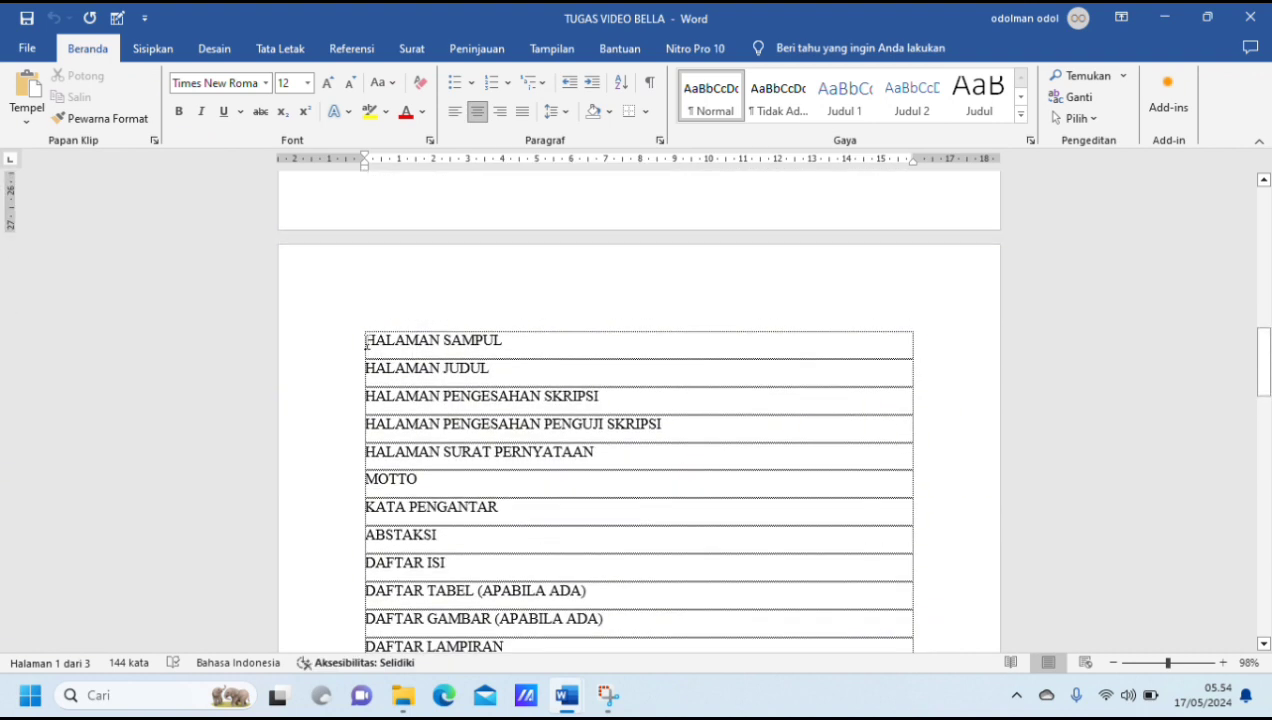
{"action": "left_click_drag", "start_coordinate": [437, 355], "coordinate": [714, 360]}
{"action": "key", "text": "ctrl+j"}
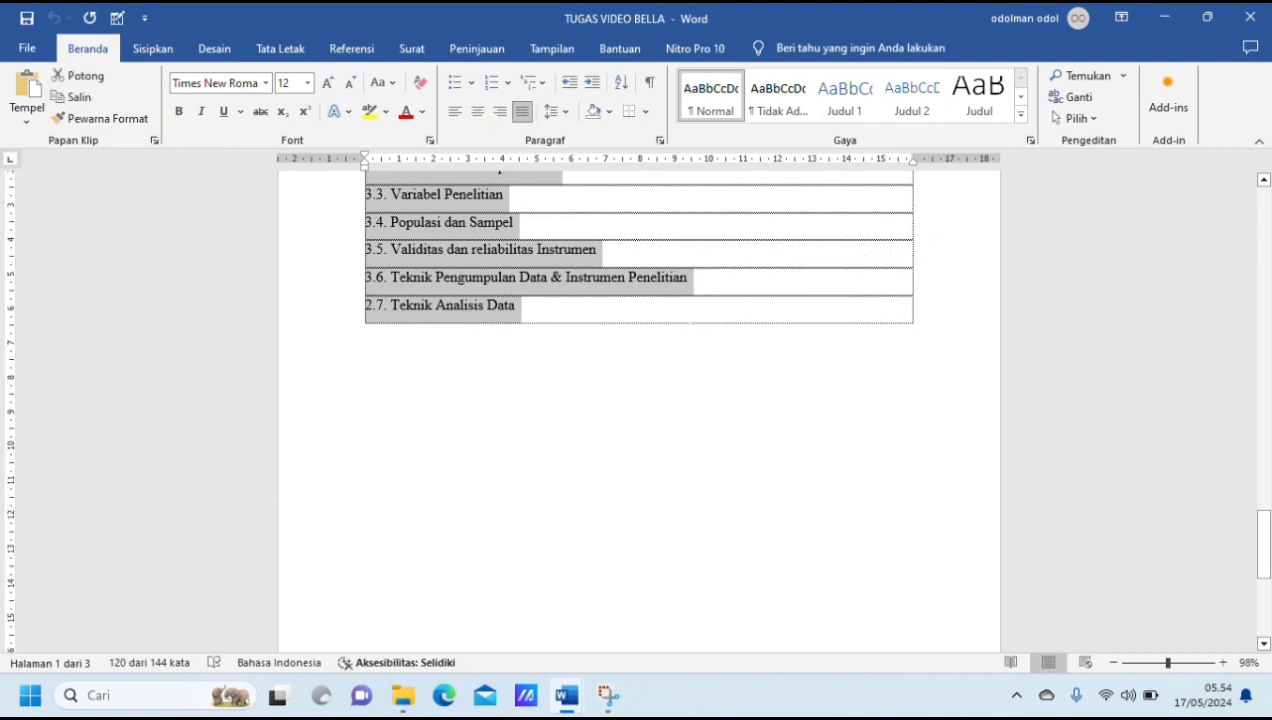
Step: Switch back to Dokumen1 and paste the copied thesis outline into the blank page
{"action": "mouse_move", "coordinate": [566, 695]}
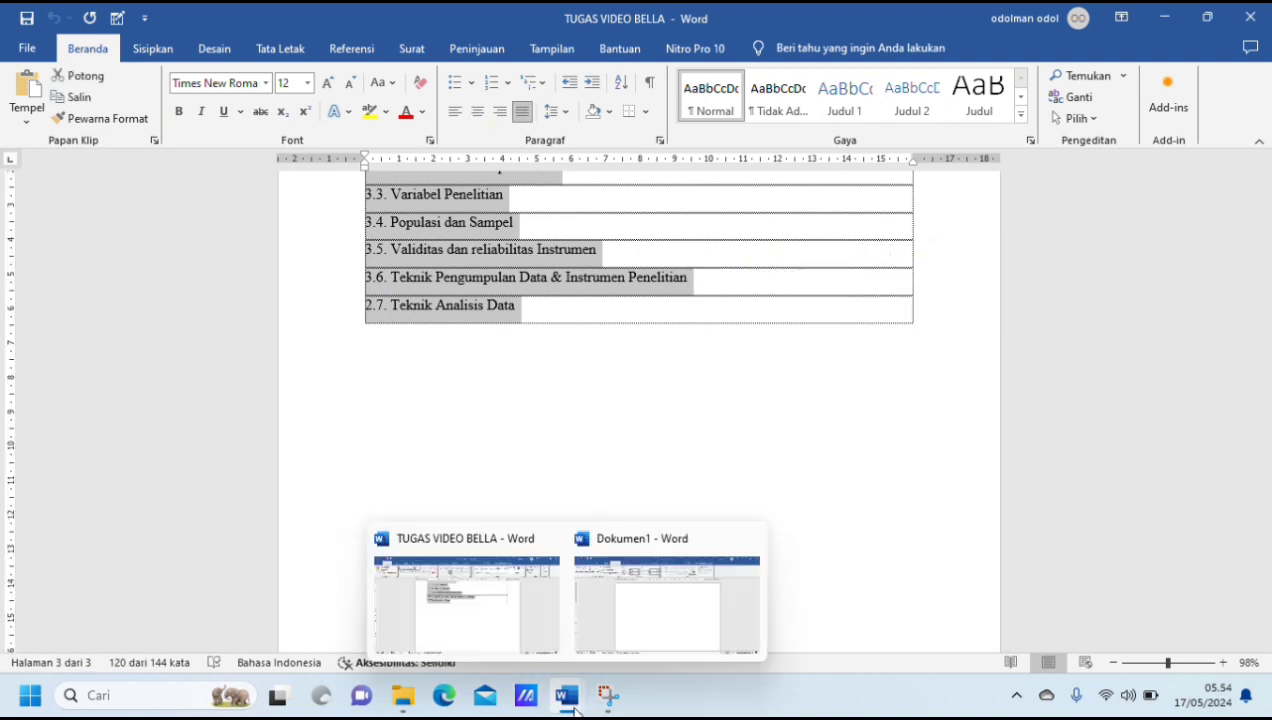
{"action": "left_click", "coordinate": [640, 632]}
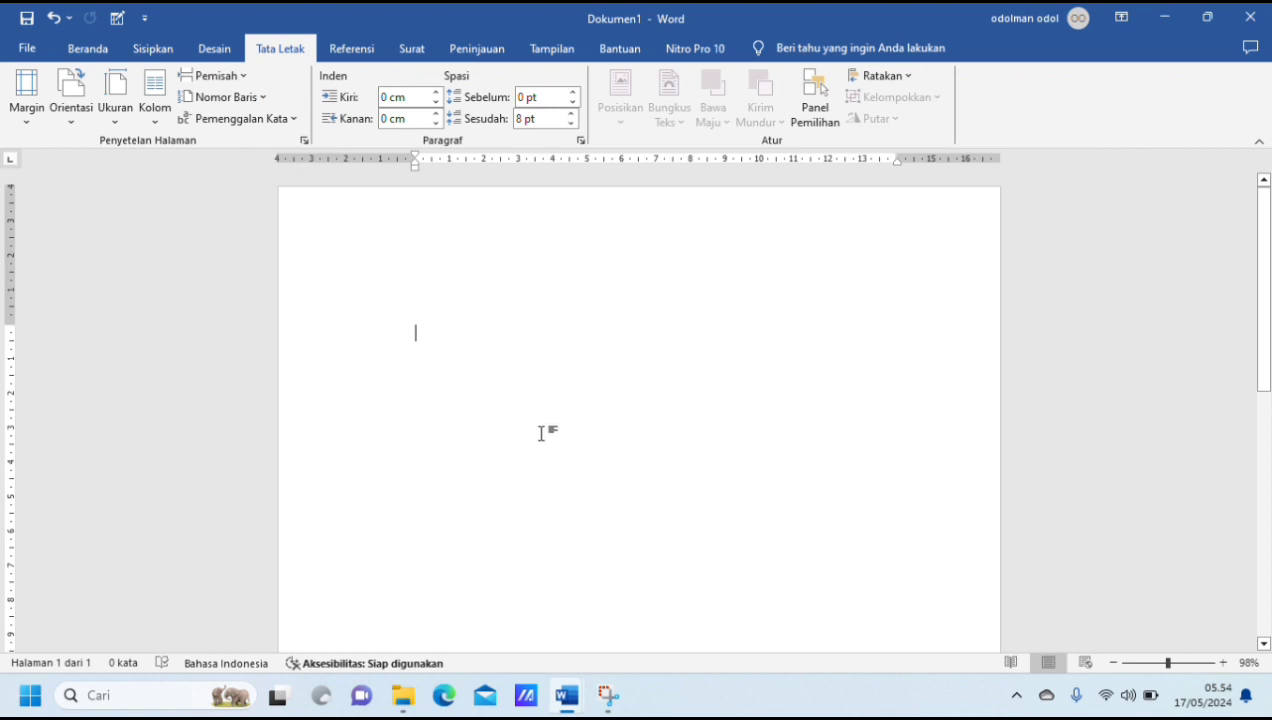
{"action": "key", "text": "ctrl+v"}
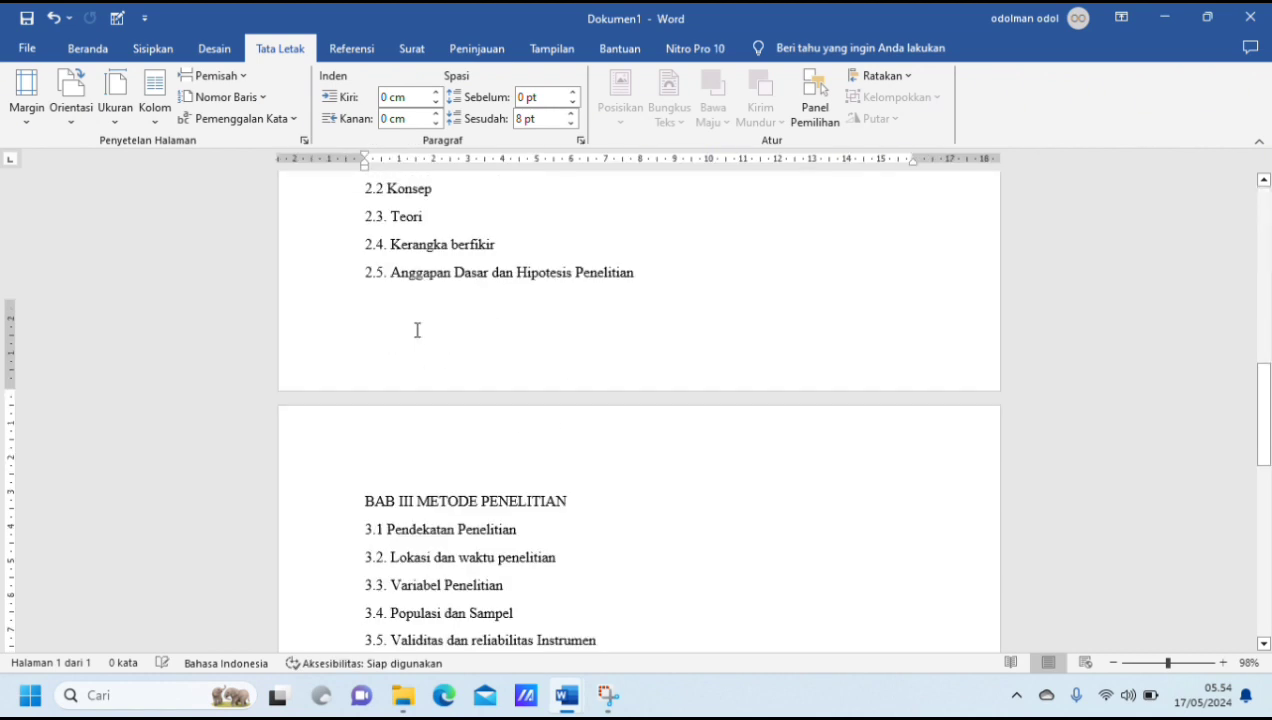
Step: Add the line "Daftar Pustak" below "2.7. Teknik Analisis Data" at the end of the outline
{"action": "scroll", "coordinate": [609, 398], "scroll_direction": "up", "scroll_amount": 1}
{"action": "scroll", "coordinate": [609, 398], "scroll_direction": "up", "scroll_amount": 1}
{"action": "scroll", "coordinate": [609, 398], "scroll_direction": "down", "scroll_amount": 2}
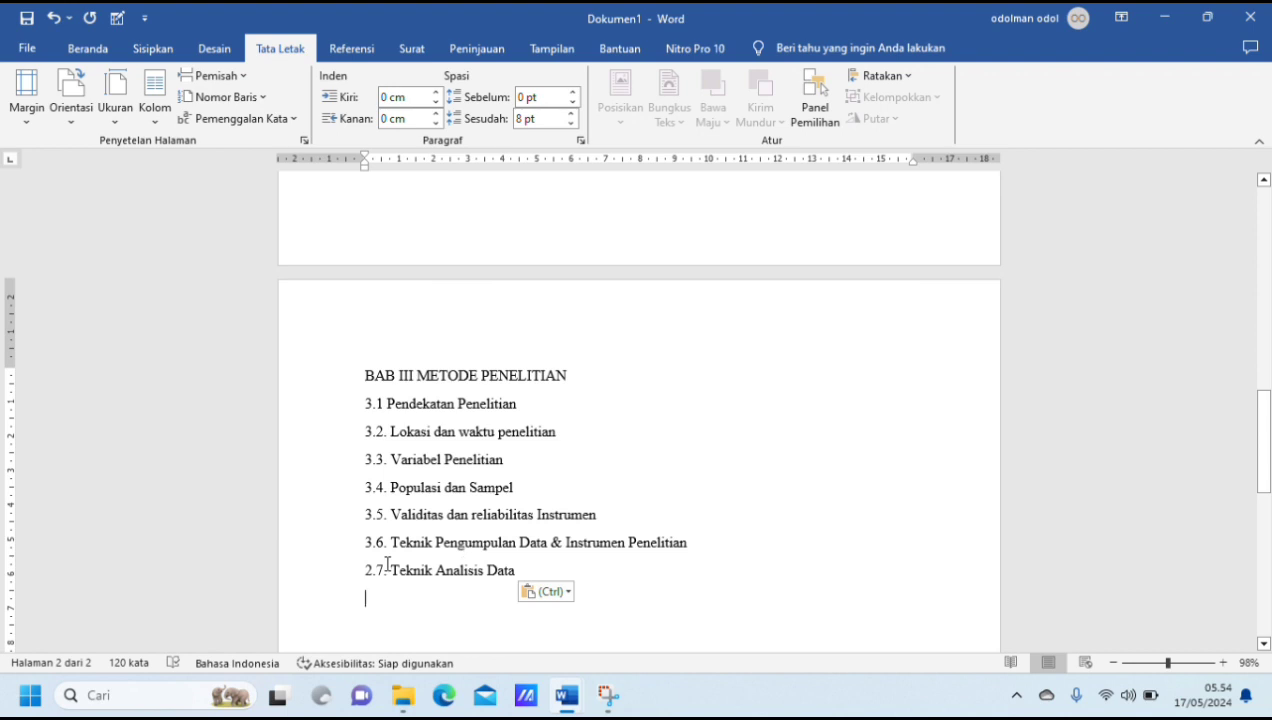
{"action": "type", "text": "Daftar"}
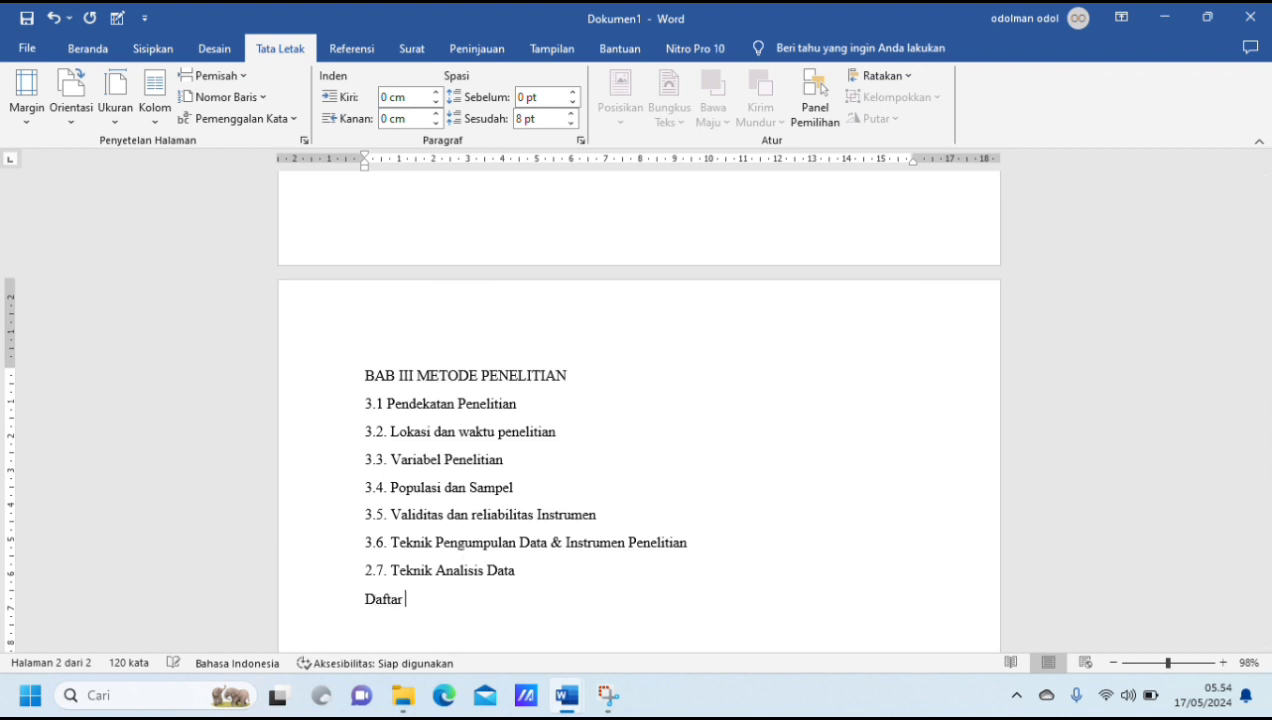
{"action": "type", "text": " Pustaka"}
Step: Show the full list of styles (Gaya) and check how the Judul 1 and Judul 2 styles are defined
{"action": "scroll", "coordinate": [606, 500], "scroll_direction": "up", "scroll_amount": 10}
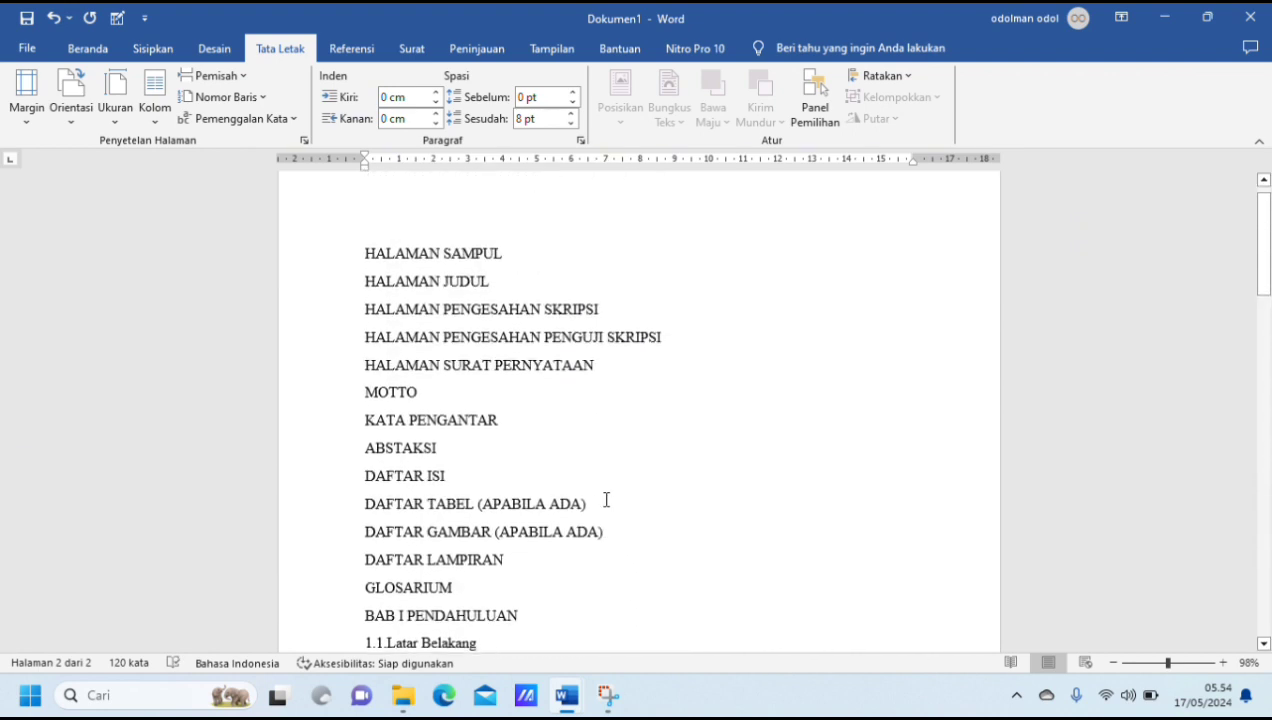
{"action": "scroll", "coordinate": [606, 500], "scroll_direction": "down", "scroll_amount": 3}
{"action": "scroll", "coordinate": [571, 413], "scroll_direction": "up", "scroll_amount": 3}
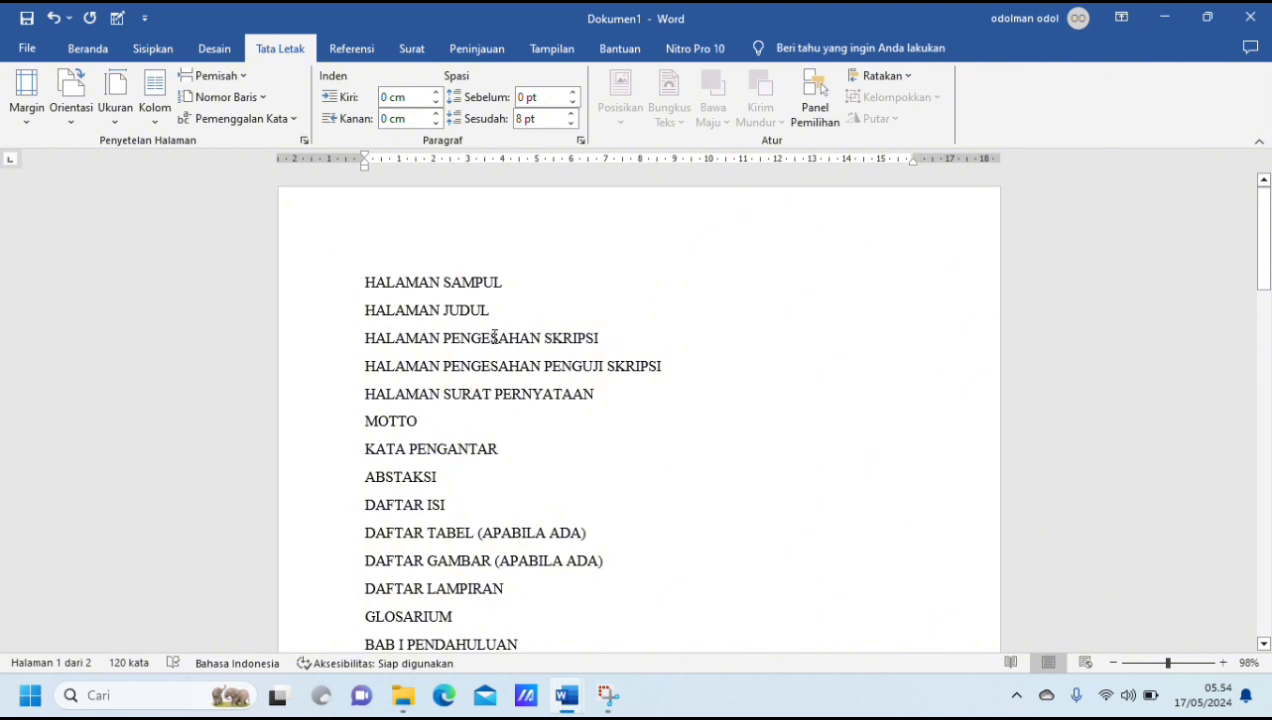
{"action": "left_click", "coordinate": [88, 48]}
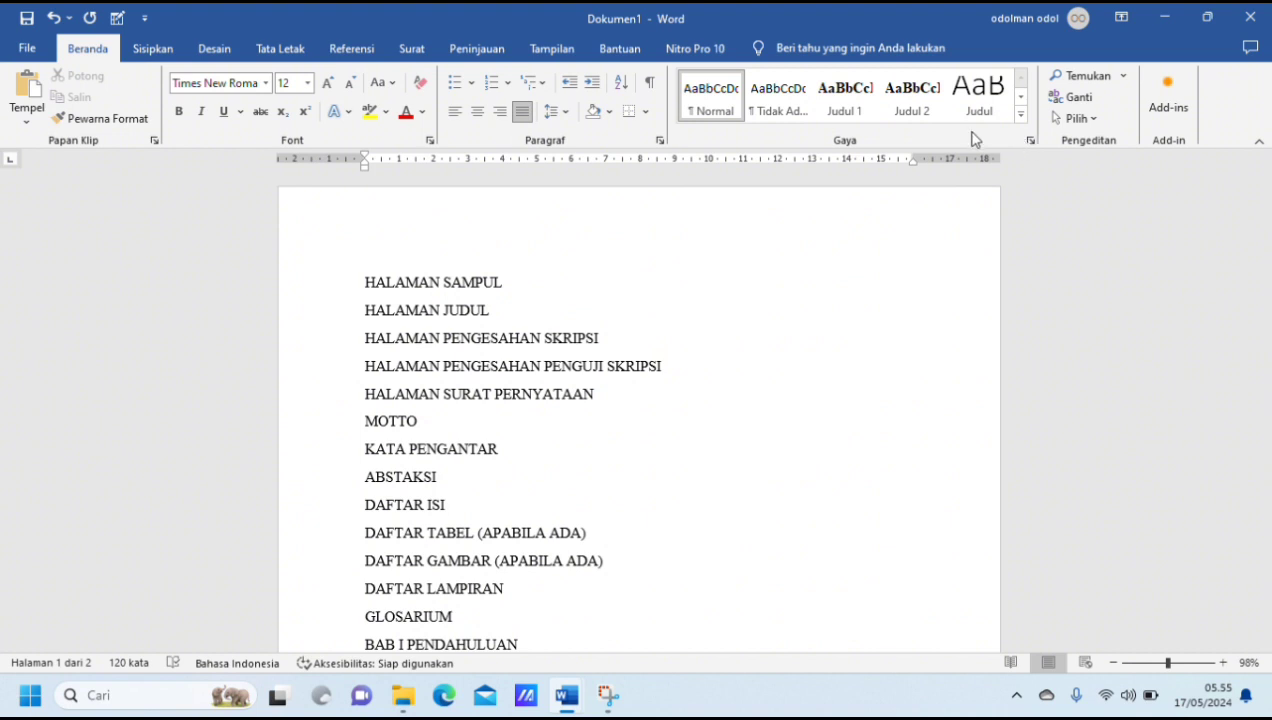
{"action": "left_click", "coordinate": [1029, 141]}
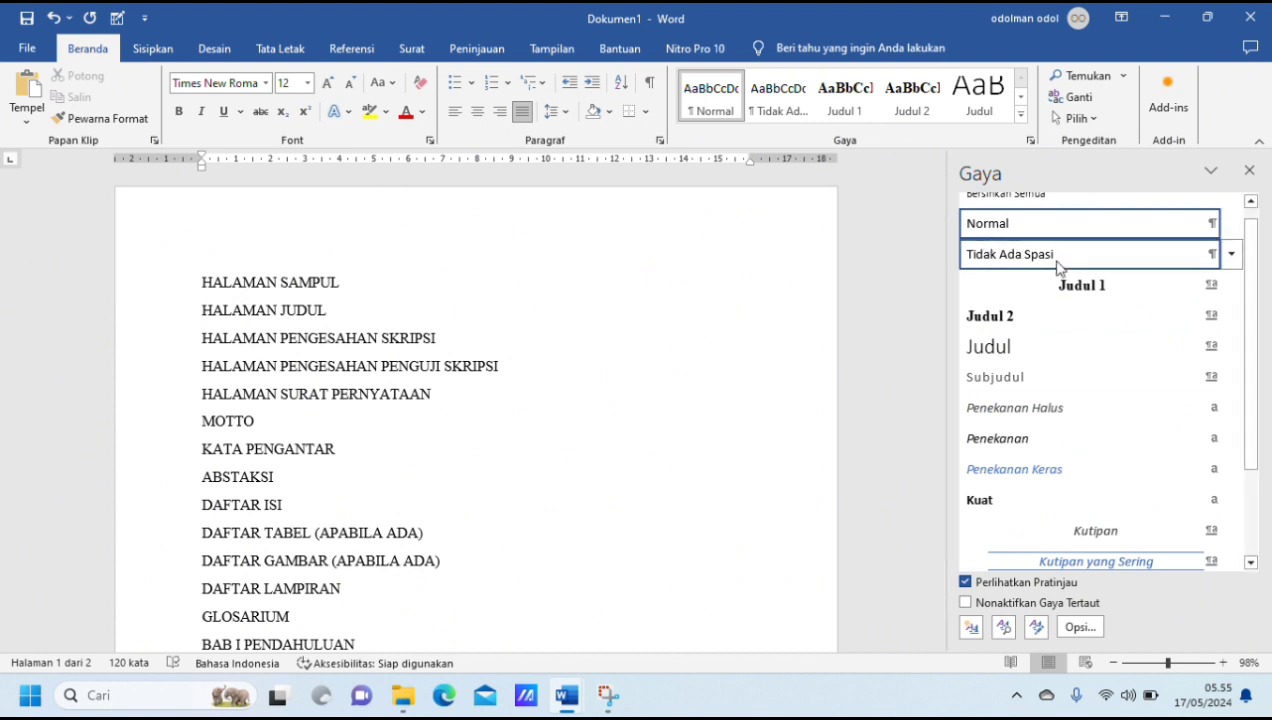
{"action": "mouse_move", "coordinate": [1083, 291]}
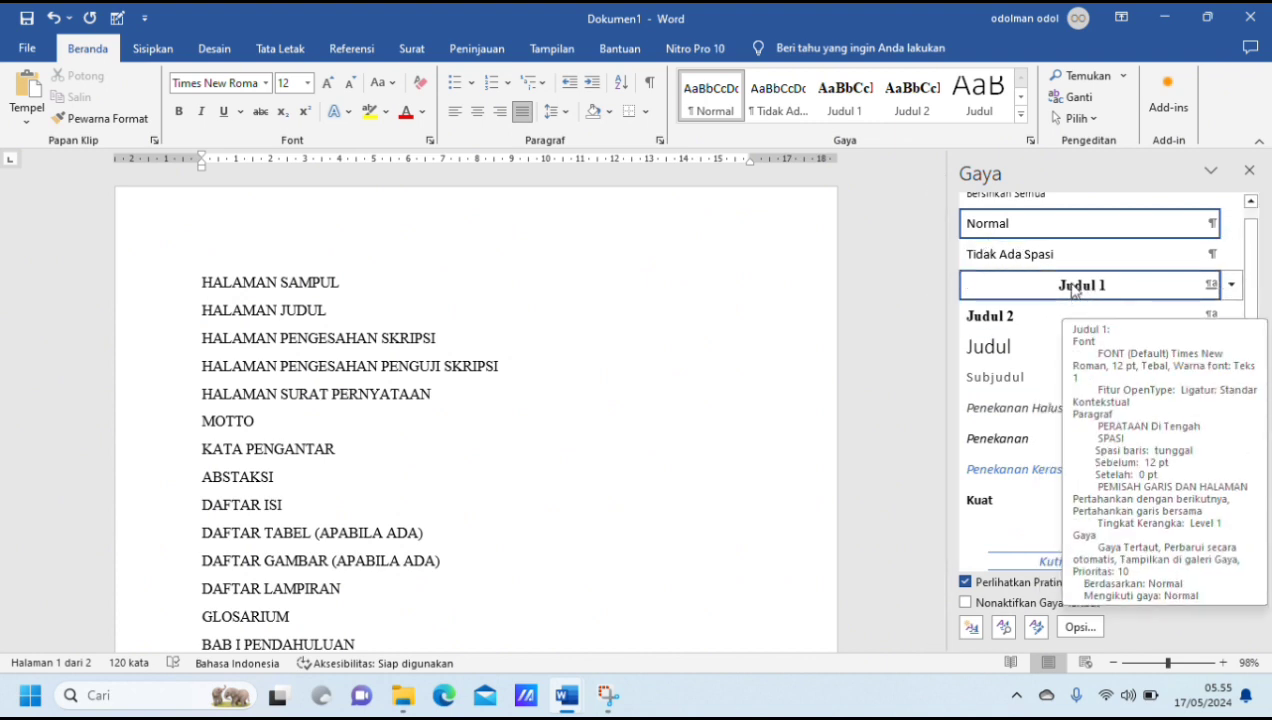
Step: Review the Judul 1 style's font colour and scope, and save it with the scope "Hanya di dalam dokumen ini"
{"action": "mouse_move", "coordinate": [998, 328]}
{"action": "left_click", "coordinate": [1233, 286]}
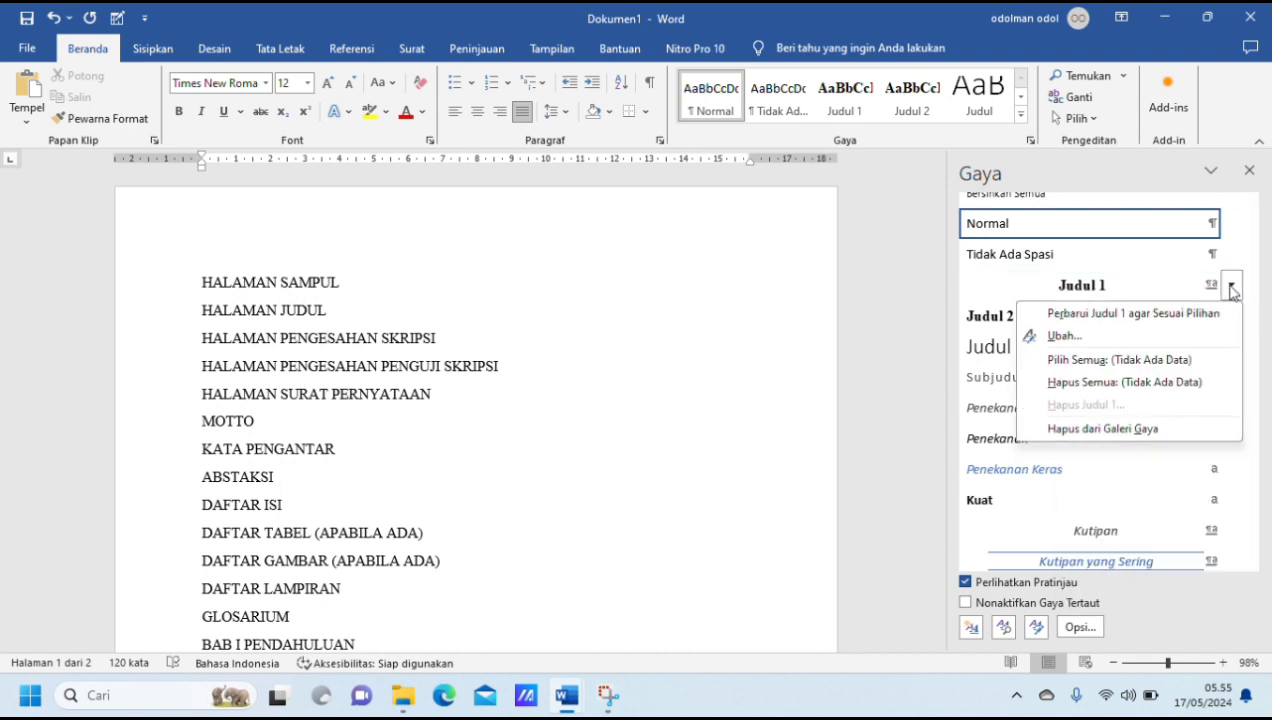
{"action": "left_click", "coordinate": [1102, 341]}
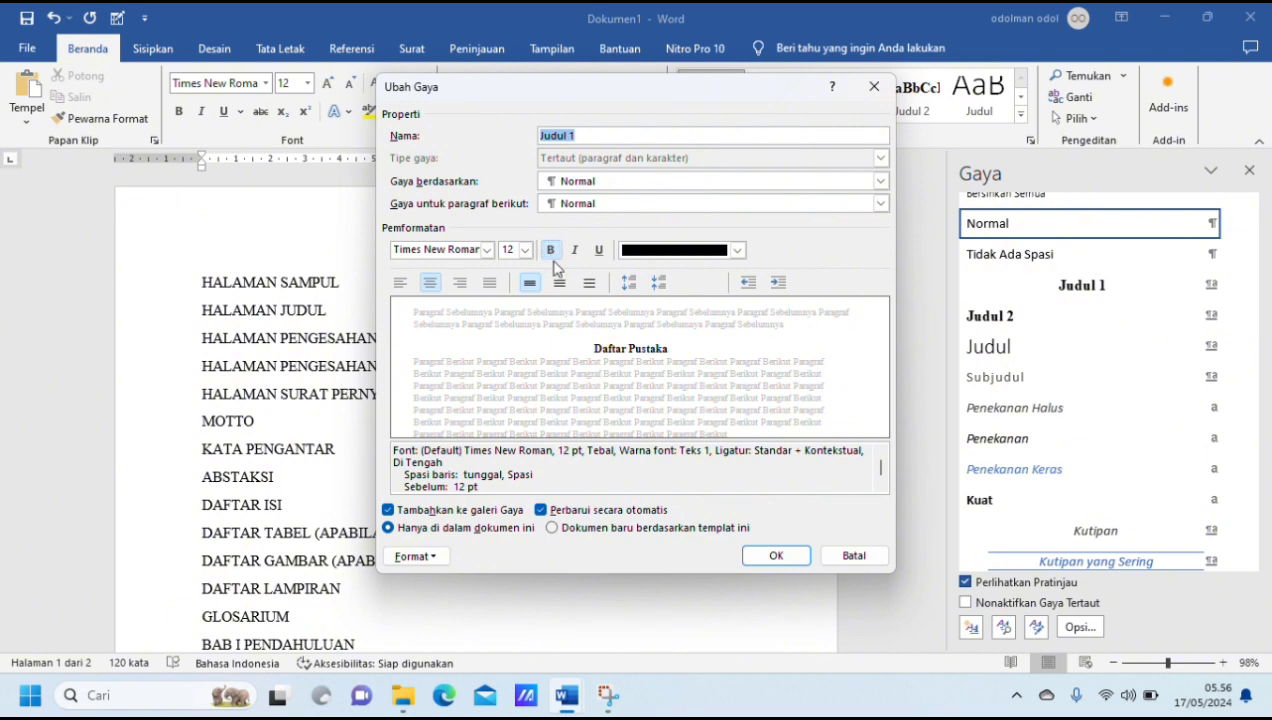
{"action": "left_click", "coordinate": [737, 252]}
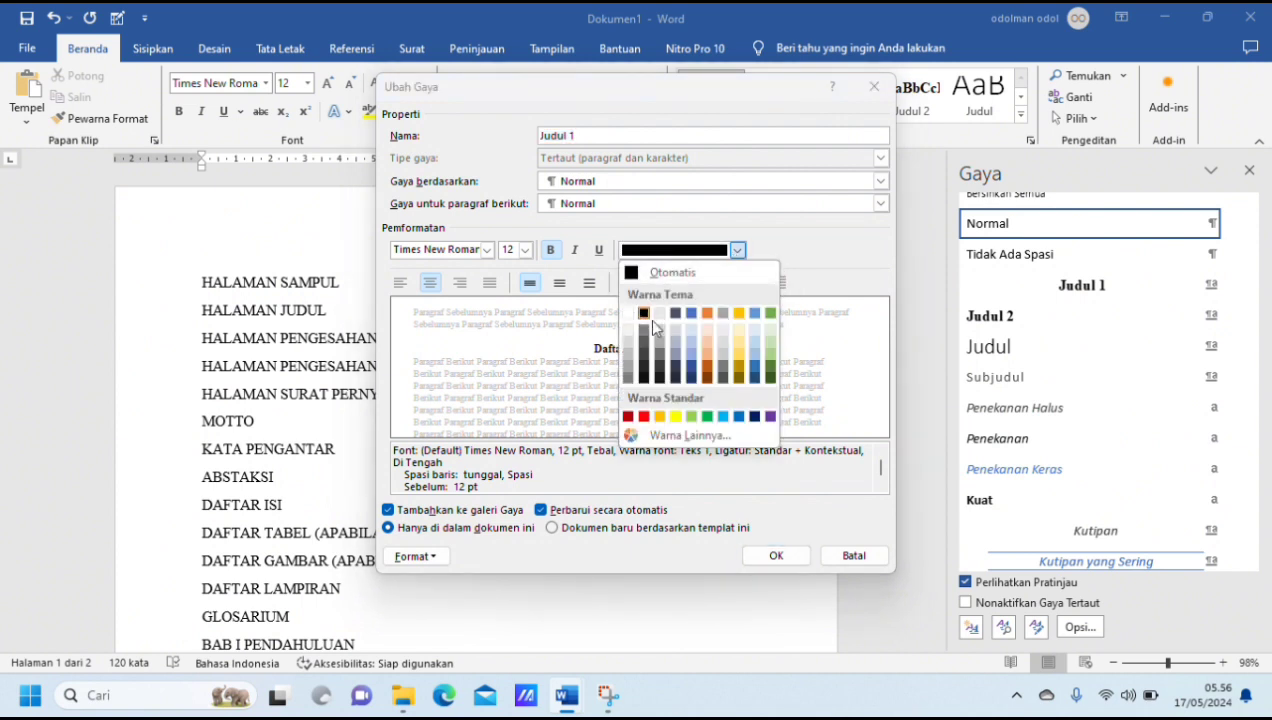
{"action": "left_click", "coordinate": [515, 354]}
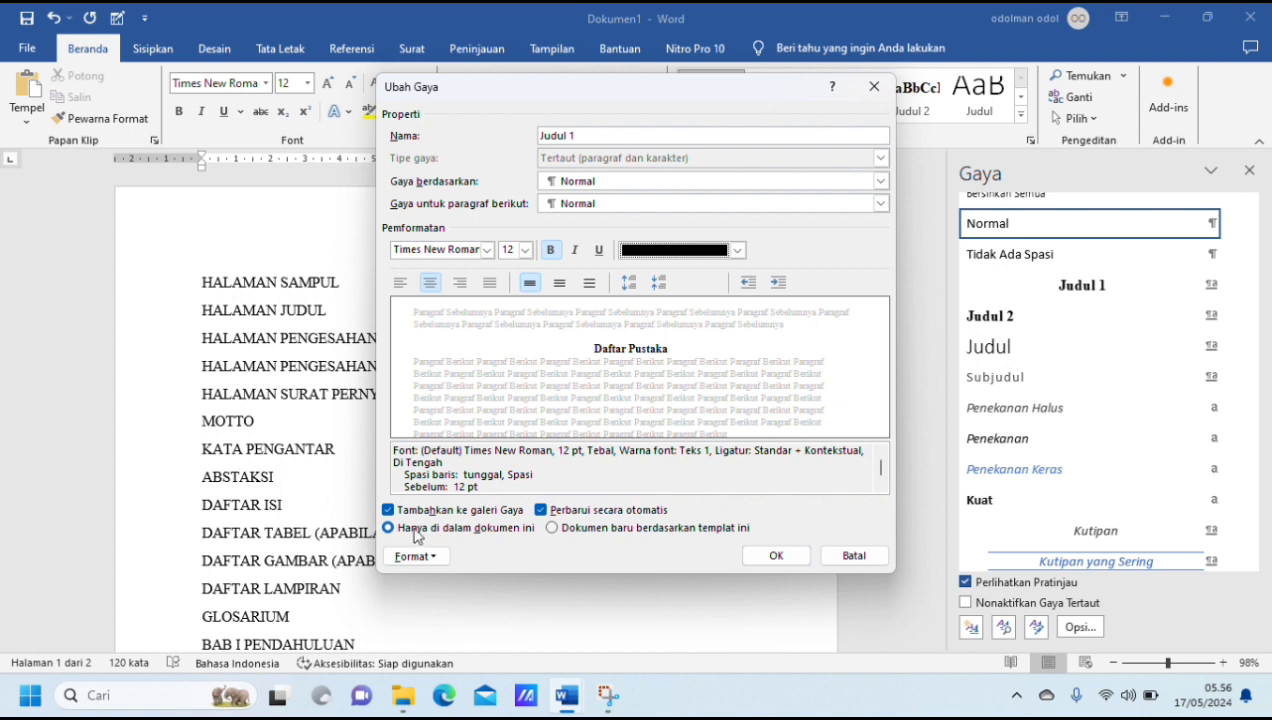
{"action": "left_click", "coordinate": [556, 531]}
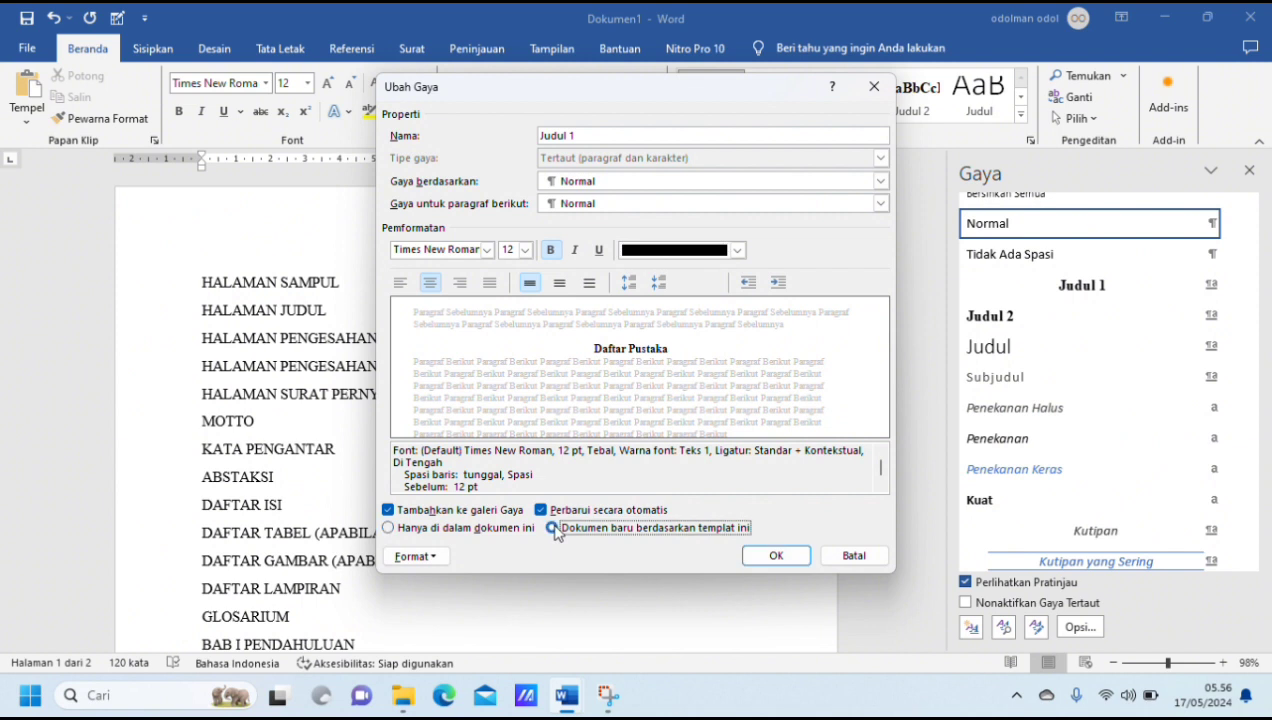
{"action": "left_click", "coordinate": [396, 529]}
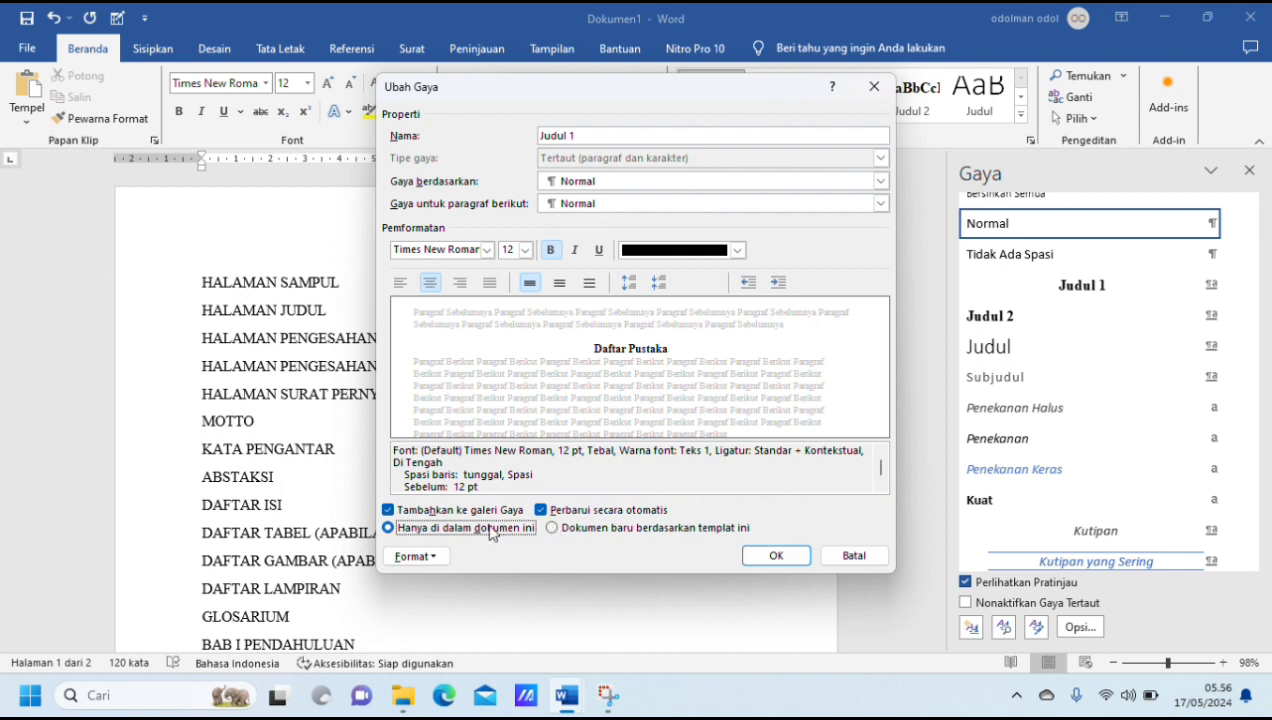
{"action": "left_click", "coordinate": [782, 558]}
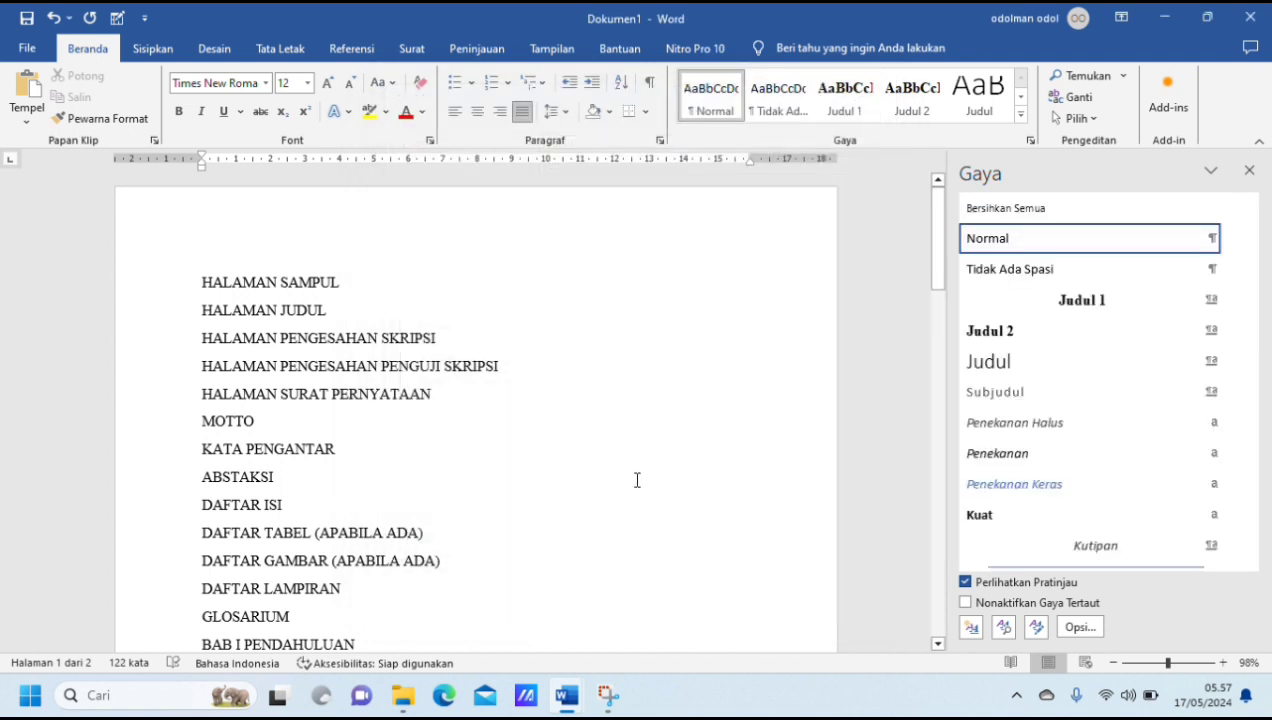
Step: Apply the Judul 1 style to the lines HALAMAN SAMPUL through BAB I PENDAHULUAN and to the two-line BAB II title
{"action": "left_click_drag", "start_coordinate": [199, 283], "coordinate": [567, 401]}
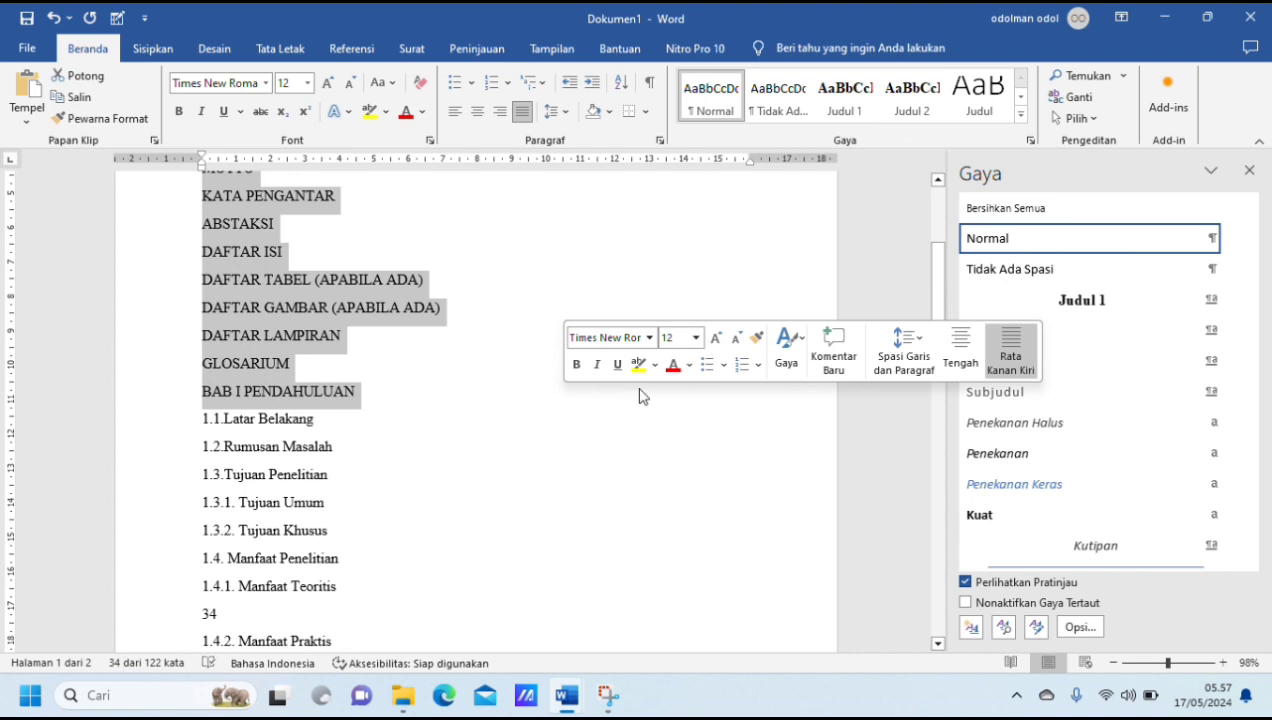
{"action": "left_click", "coordinate": [1143, 305]}
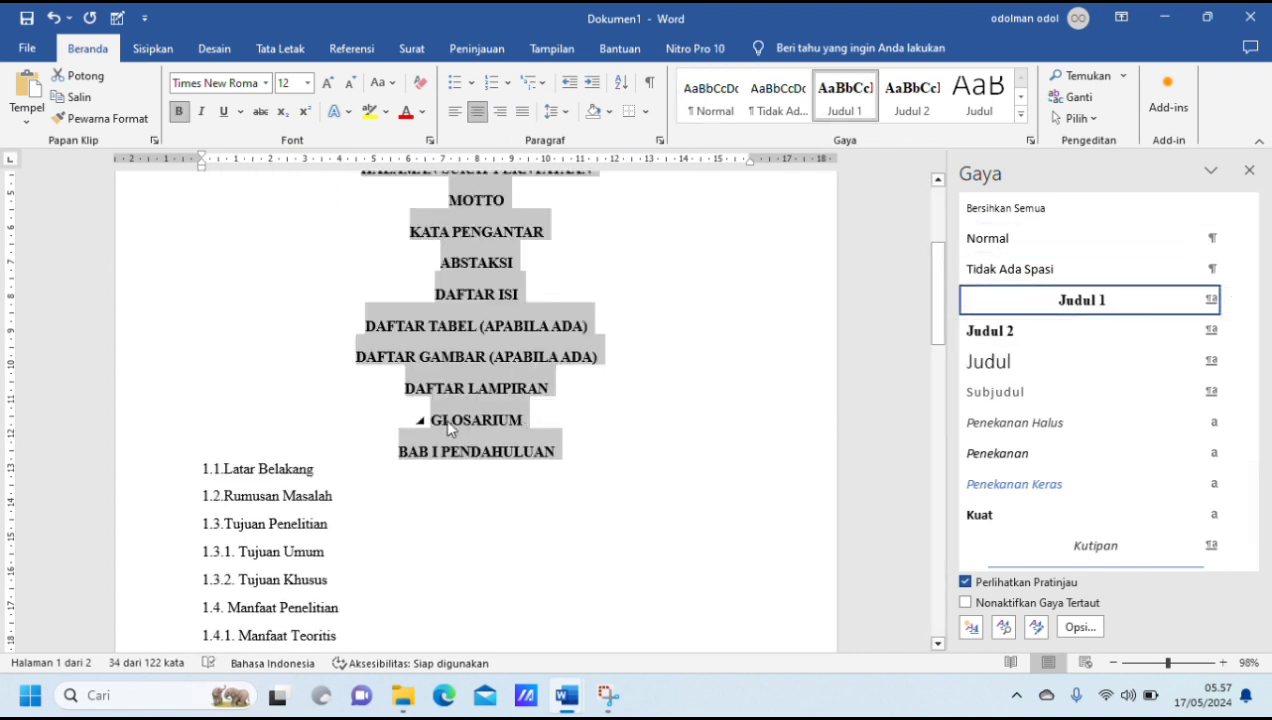
{"action": "scroll", "coordinate": [447, 418], "scroll_direction": "down", "scroll_amount": 5}
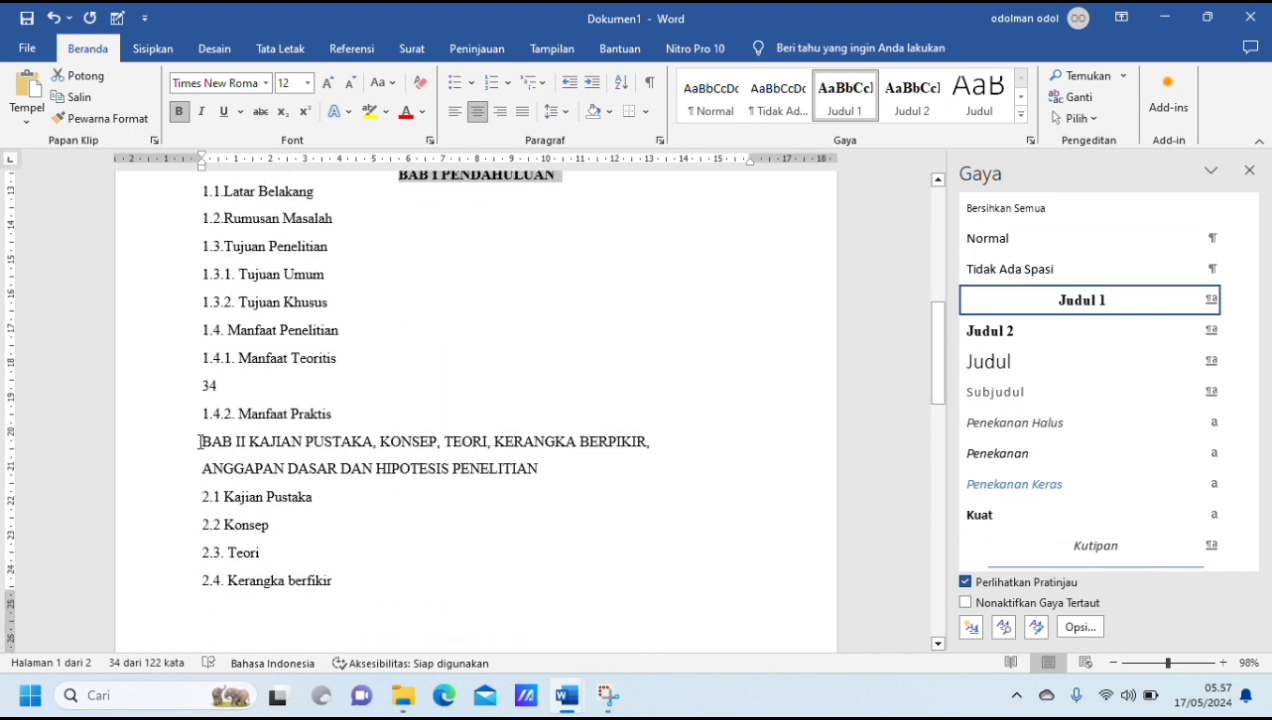
{"action": "left_click_drag", "start_coordinate": [202, 441], "coordinate": [568, 466]}
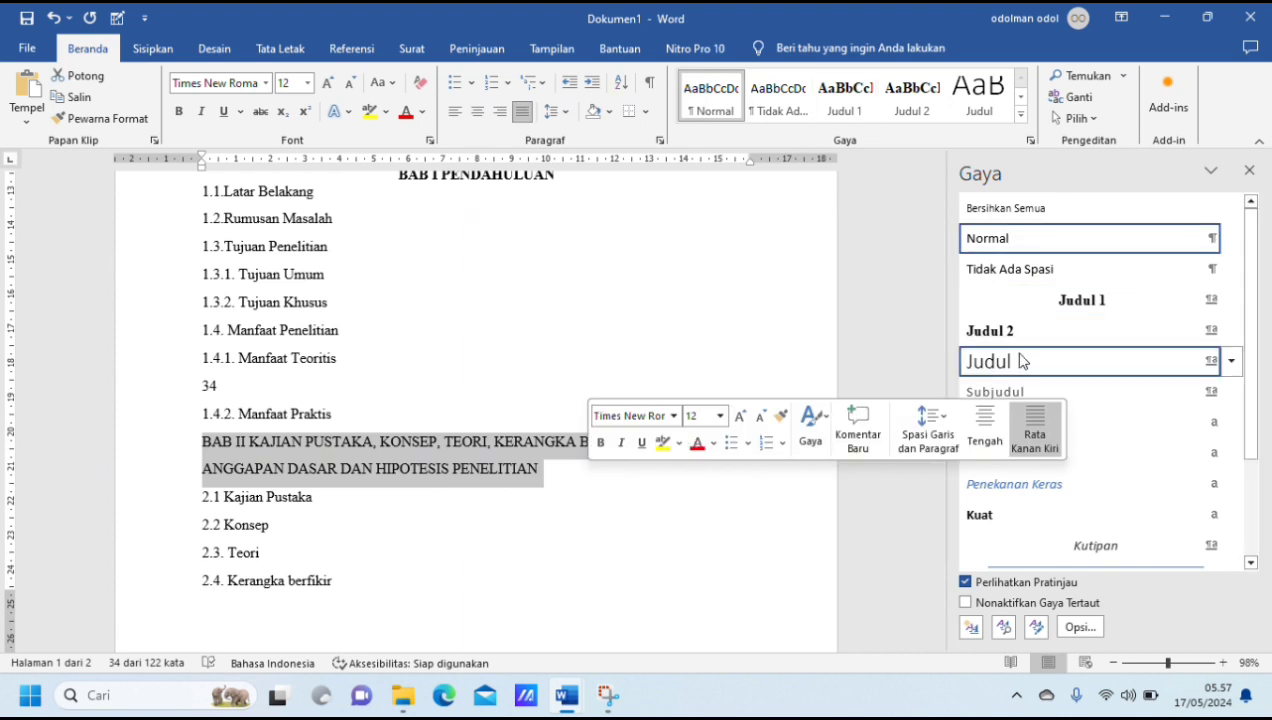
{"action": "left_click", "coordinate": [1078, 300]}
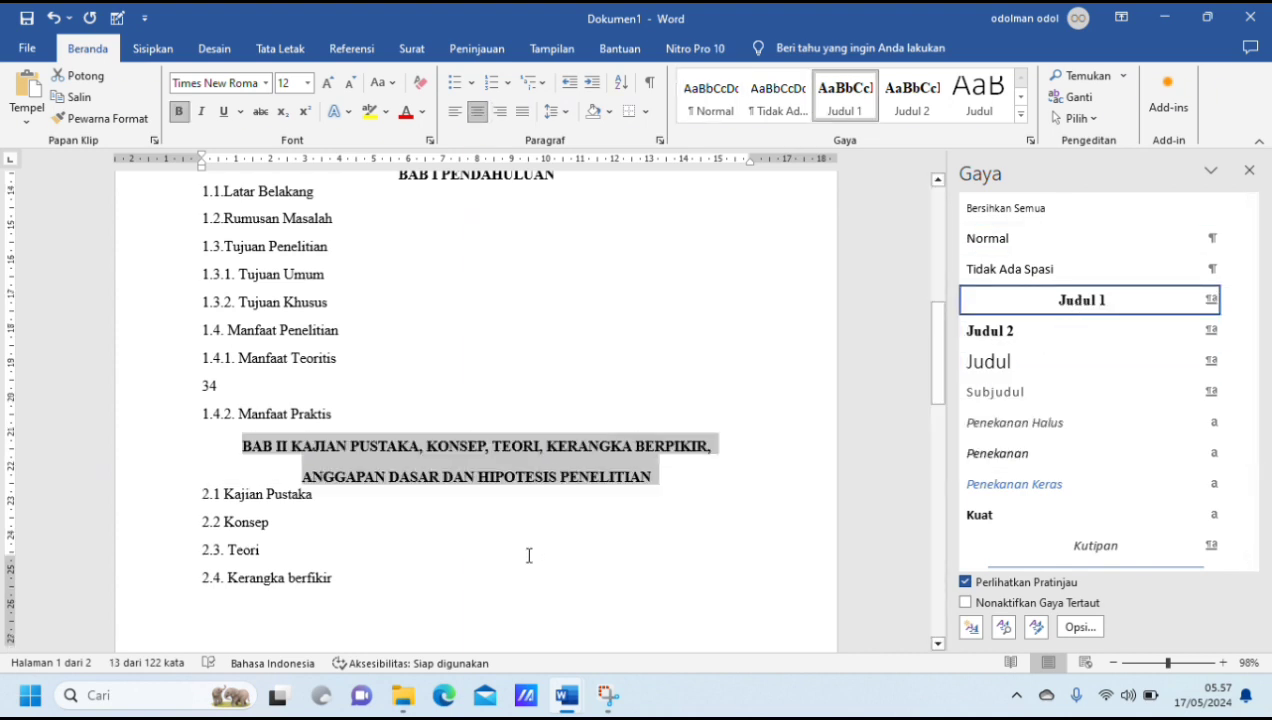
Step: Apply the Judul 1 style to "BAB III METODE PENELITIAN" and "Daftar Pustaka"
{"action": "scroll", "coordinate": [529, 556], "scroll_direction": "down", "scroll_amount": 6}
{"action": "scroll", "coordinate": [529, 556], "scroll_direction": "down", "scroll_amount": 3}
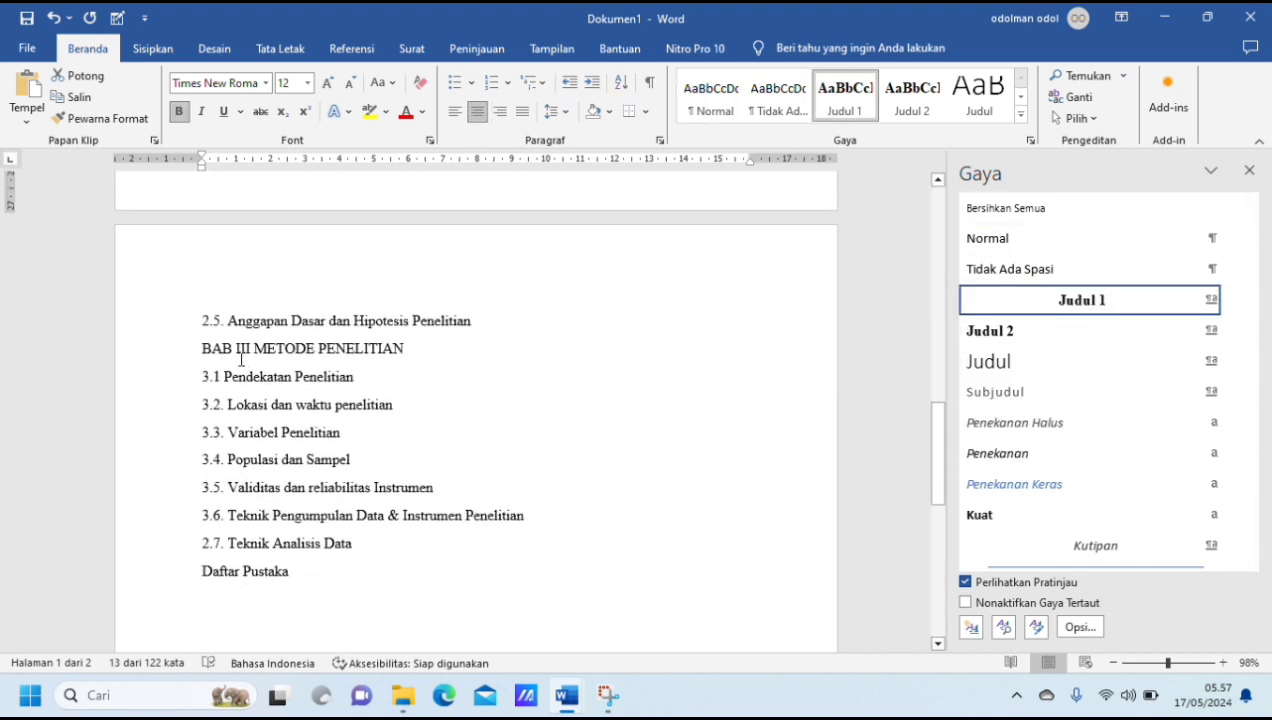
{"action": "left_click_drag", "start_coordinate": [203, 348], "coordinate": [408, 350]}
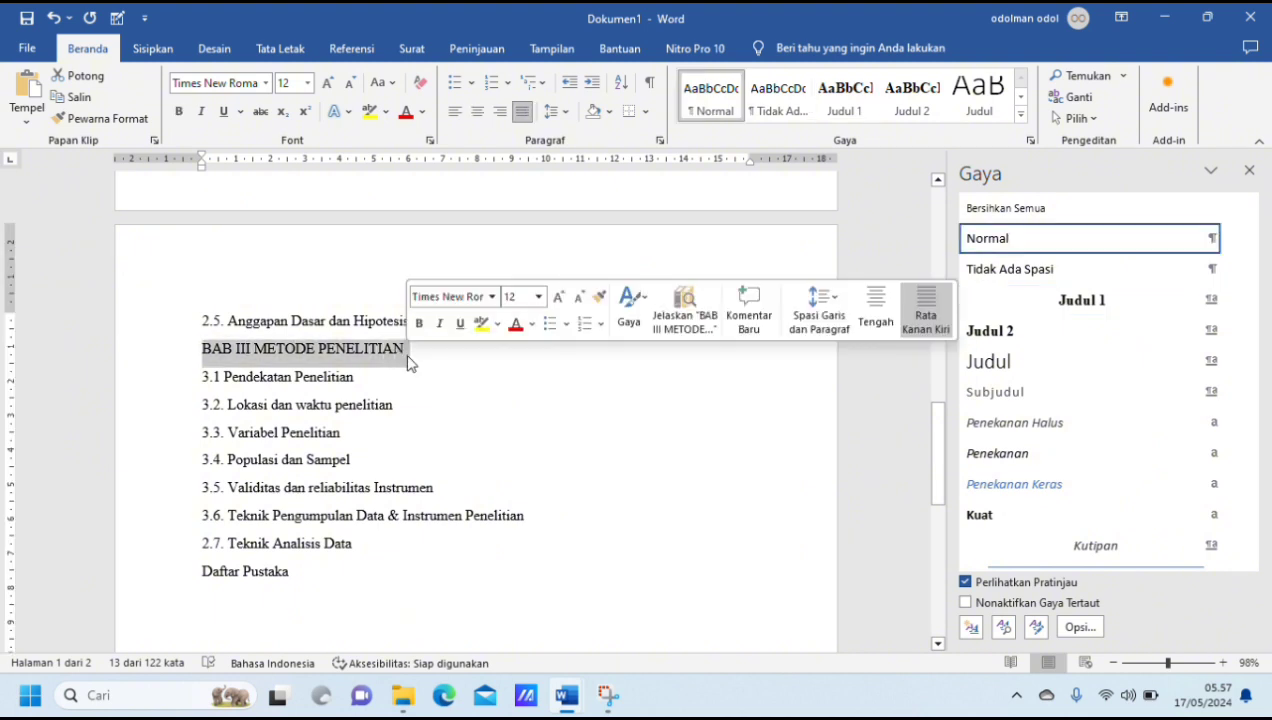
{"action": "left_click", "coordinate": [1142, 301]}
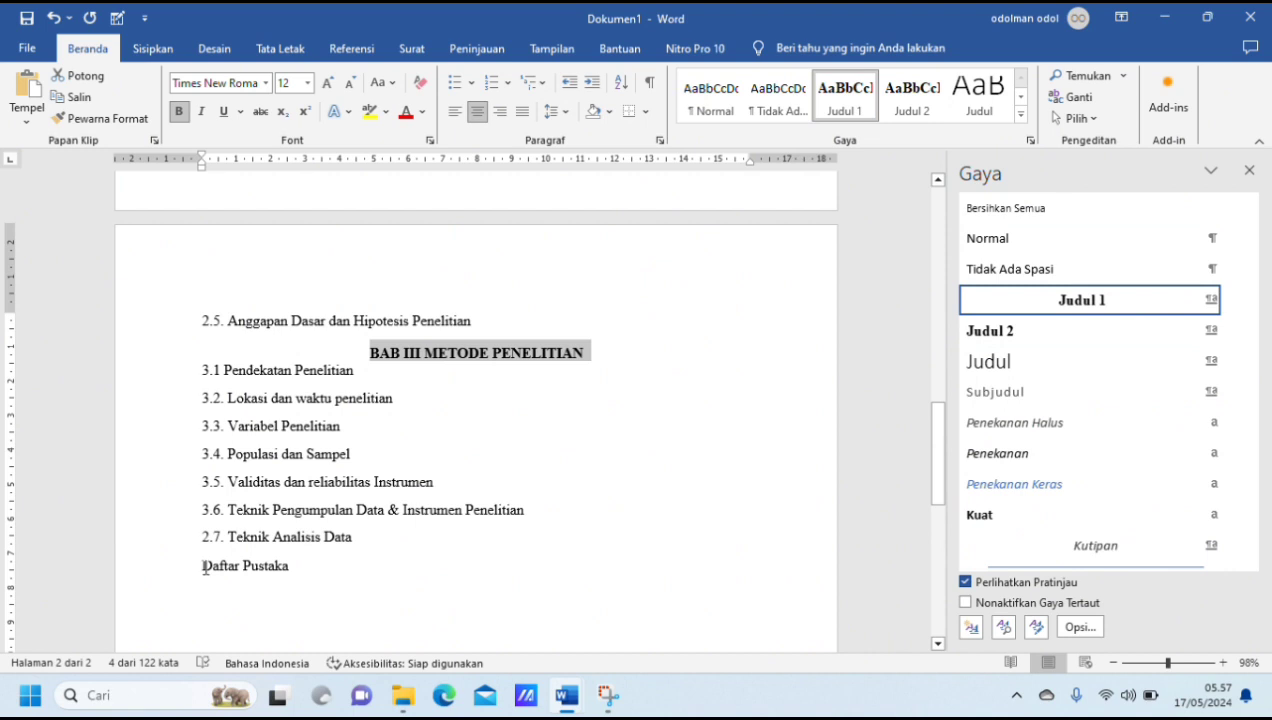
{"action": "left_click_drag", "start_coordinate": [203, 567], "coordinate": [306, 562]}
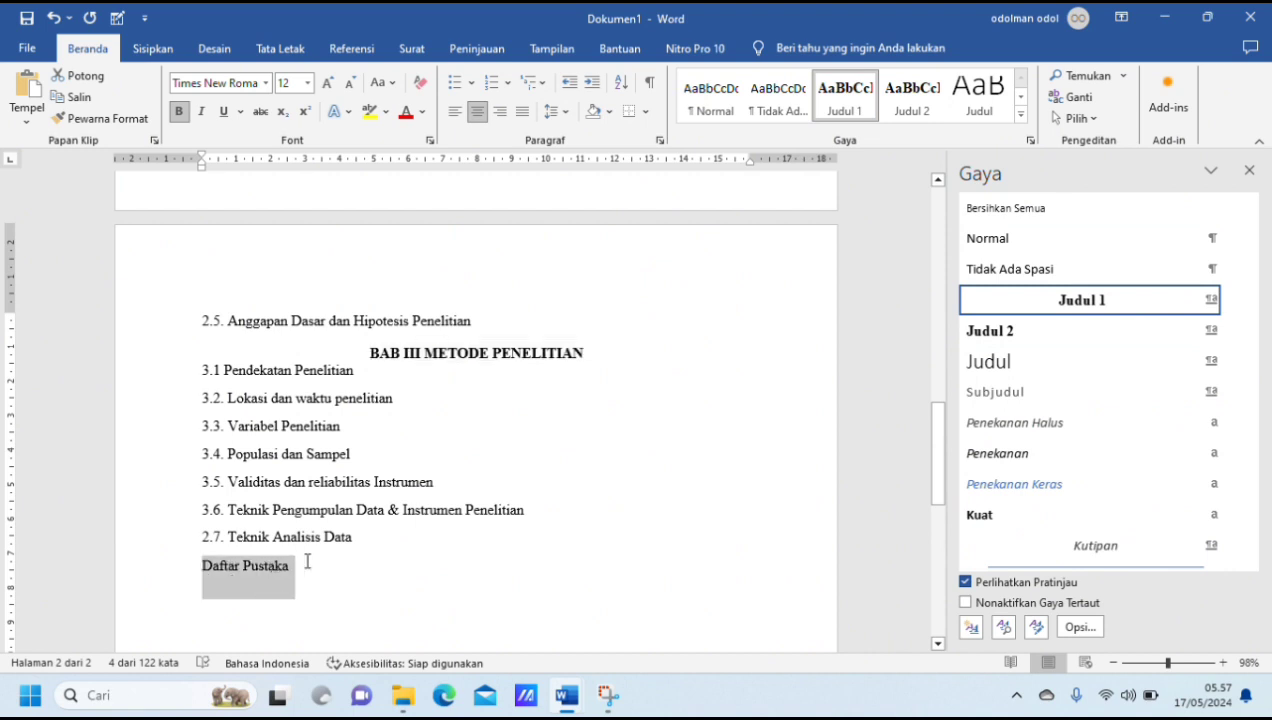
{"action": "left_click", "coordinate": [1103, 302]}
Step: Modify the Judul 2 style so that its line spacing is 1.5 lines
{"action": "scroll", "coordinate": [574, 428], "scroll_direction": "up", "scroll_amount": 2}
{"action": "scroll", "coordinate": [574, 428], "scroll_direction": "up", "scroll_amount": 15}
{"action": "scroll", "coordinate": [574, 428], "scroll_direction": "down", "scroll_amount": 2}
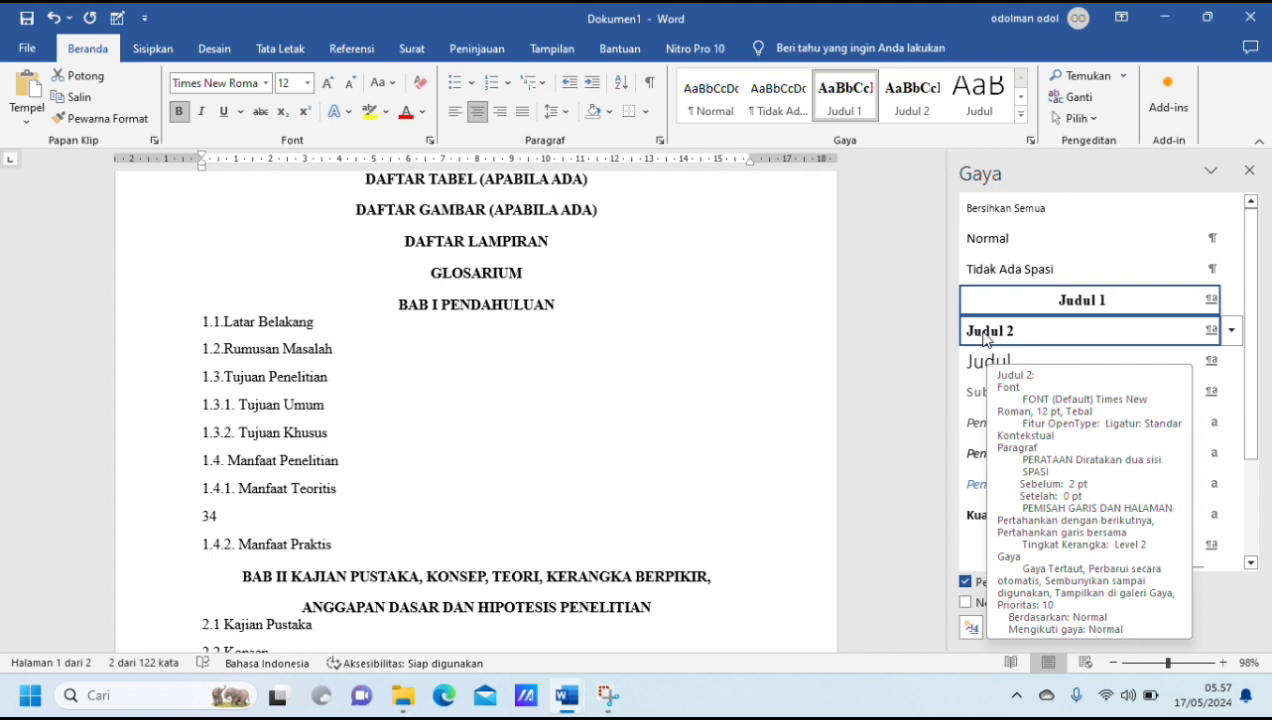
{"action": "left_click", "coordinate": [1233, 340]}
{"action": "left_click", "coordinate": [1130, 379]}
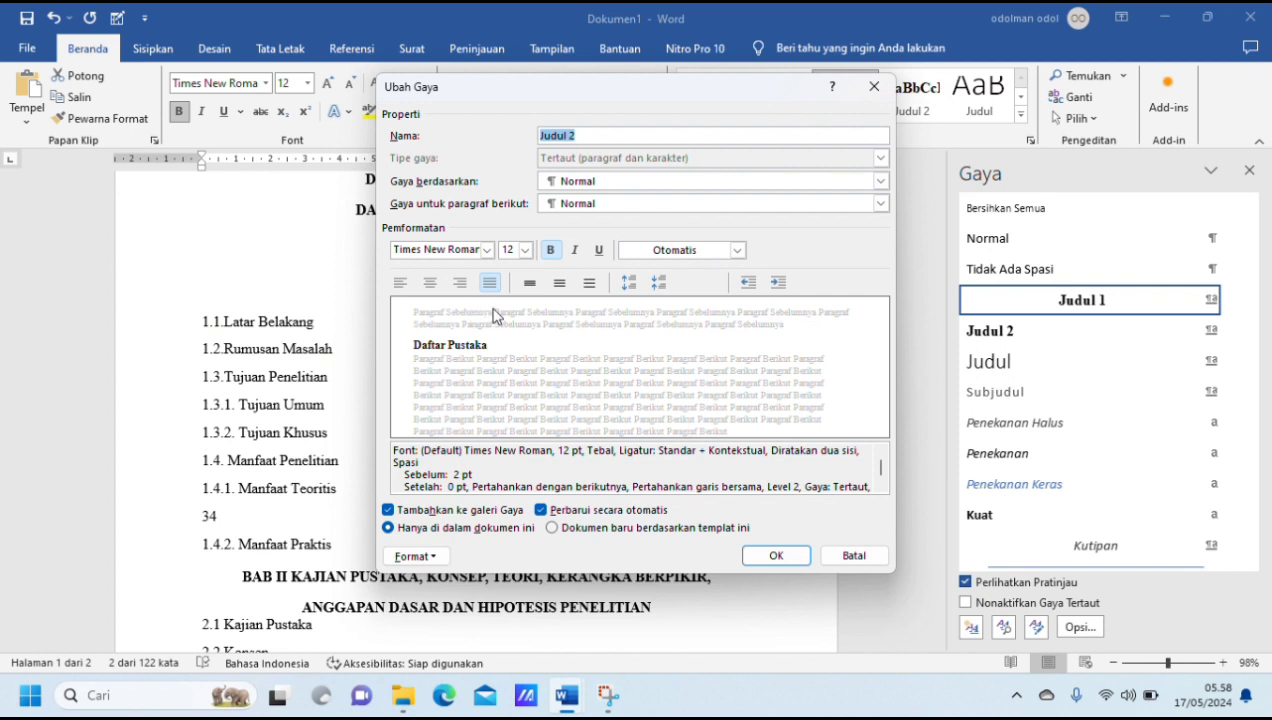
{"action": "left_click", "coordinate": [559, 286]}
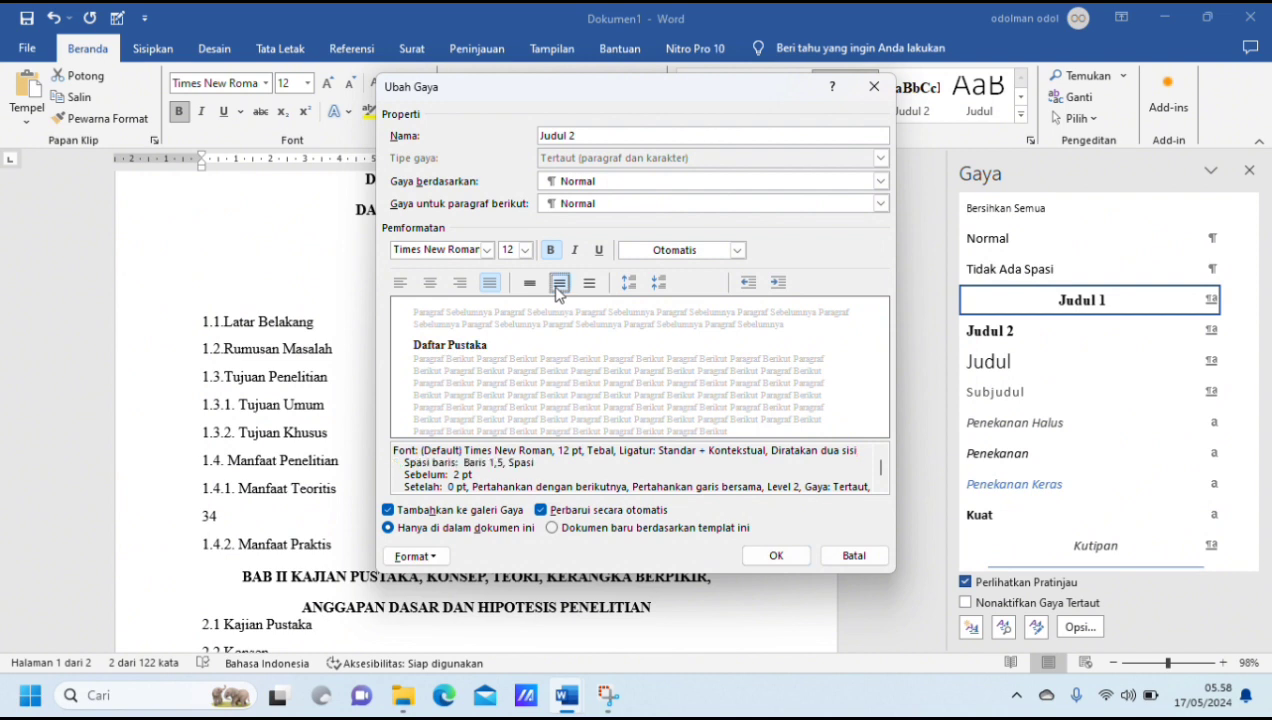
{"action": "left_click", "coordinate": [784, 556]}
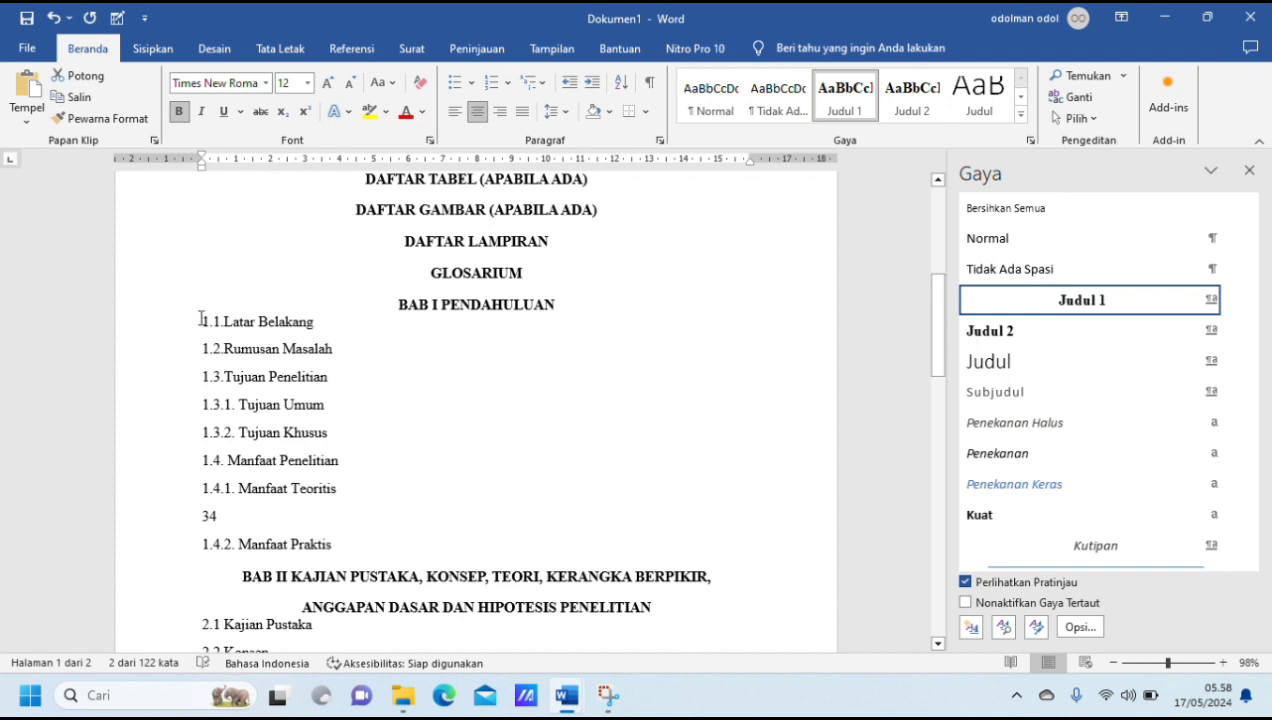
Step: Apply the Judul 2 style to subheadings 1.1 Latar Belakang through 1.3 Tujuan Penelitian and to 1.4 Manfaat Penelitian
{"action": "left_click_drag", "start_coordinate": [216, 318], "coordinate": [333, 378]}
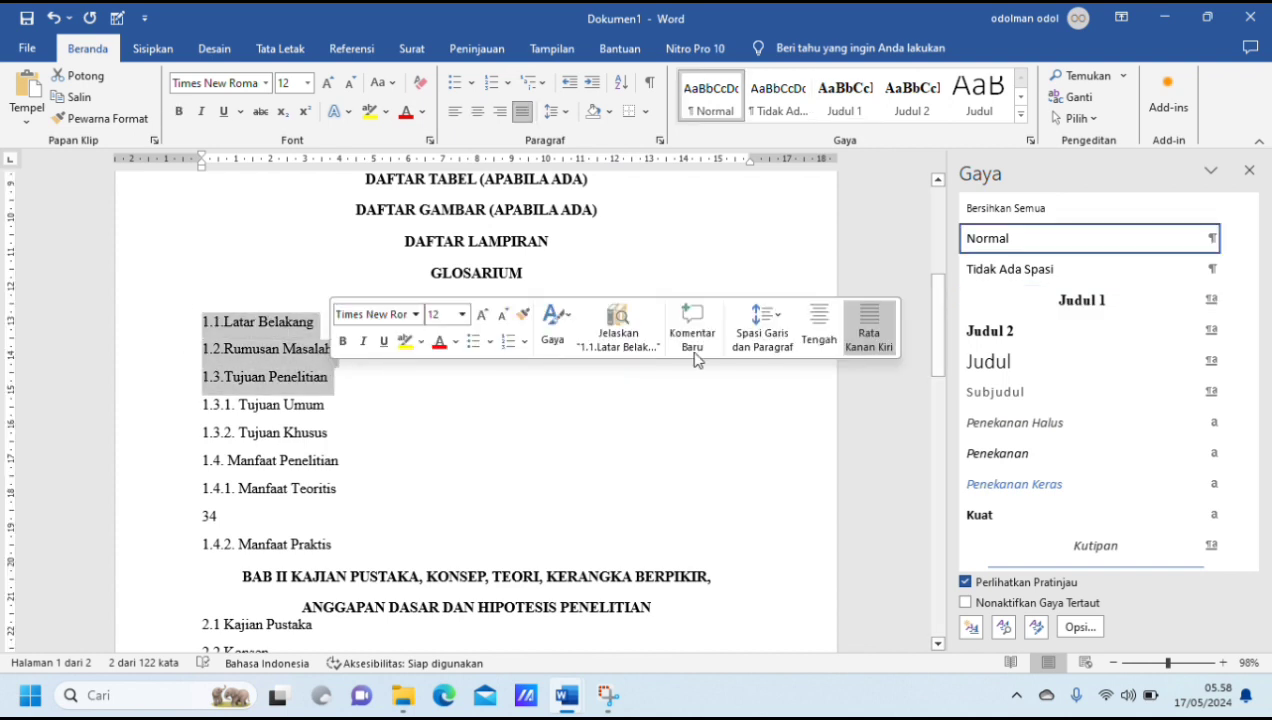
{"action": "left_click", "coordinate": [1023, 343]}
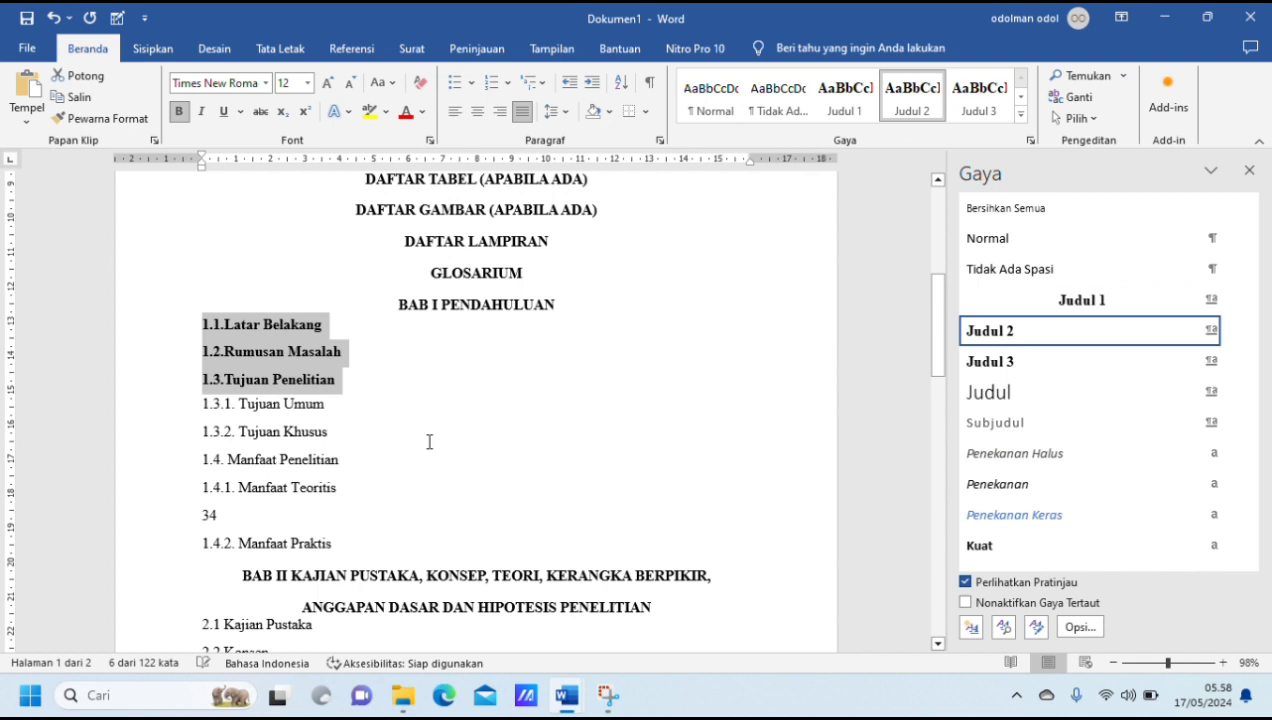
{"action": "left_click_drag", "start_coordinate": [205, 460], "coordinate": [362, 459]}
{"action": "left_click", "coordinate": [1049, 336]}
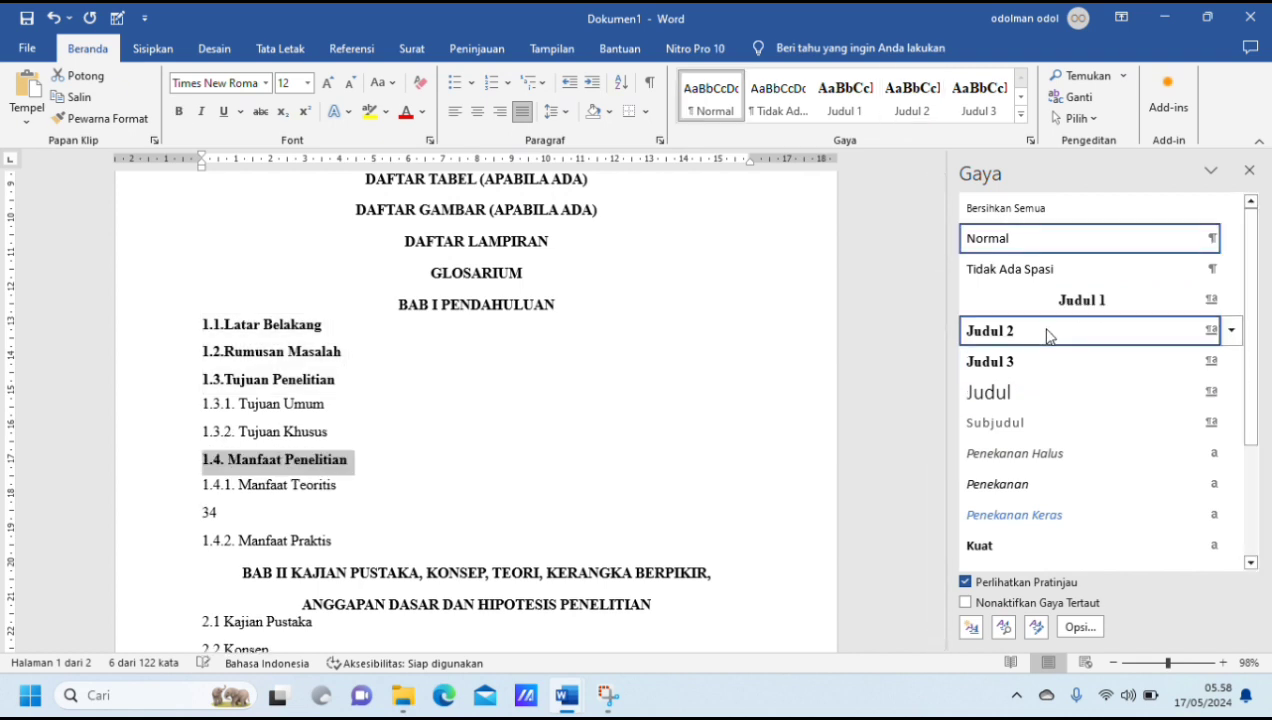
Step: Apply the Judul 2 style to subheadings 2.1 through 2.5 of BAB II and 3.1 through "2.7. Teknik Analisis Data" of BAB III
{"action": "scroll", "coordinate": [431, 499], "scroll_direction": "down", "scroll_amount": 4}
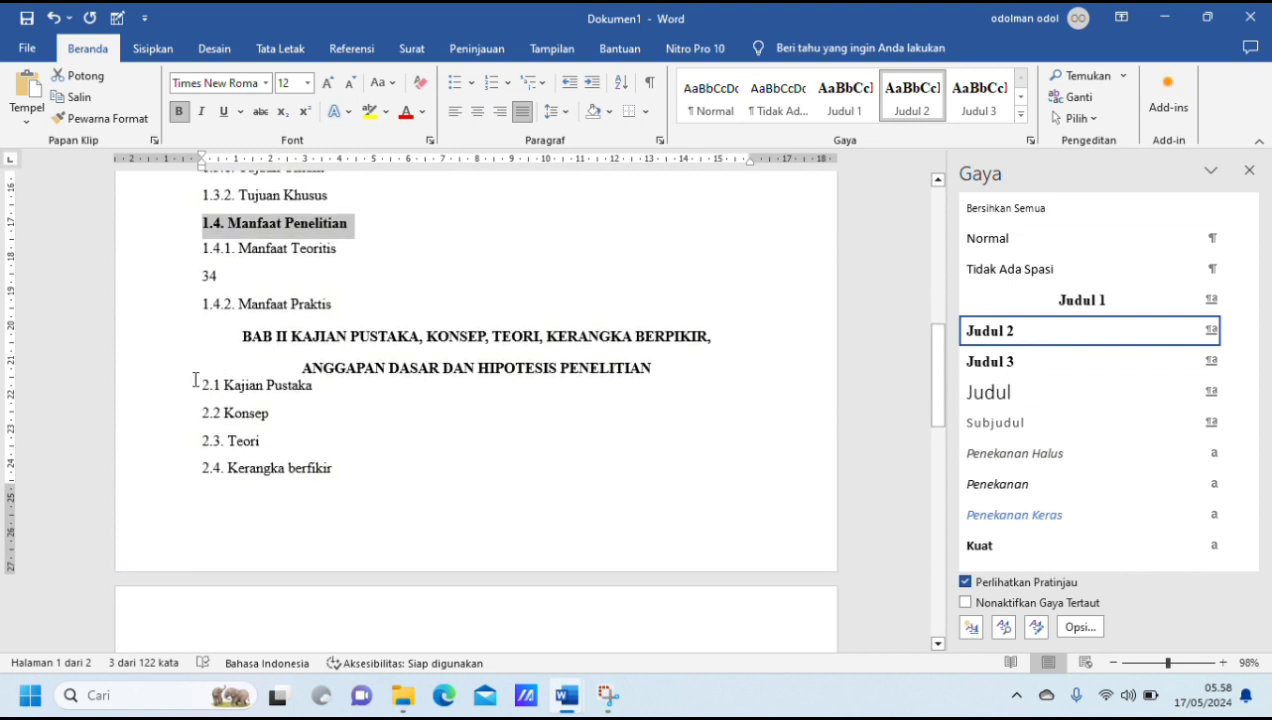
{"action": "left_click_drag", "start_coordinate": [203, 385], "coordinate": [473, 628]}
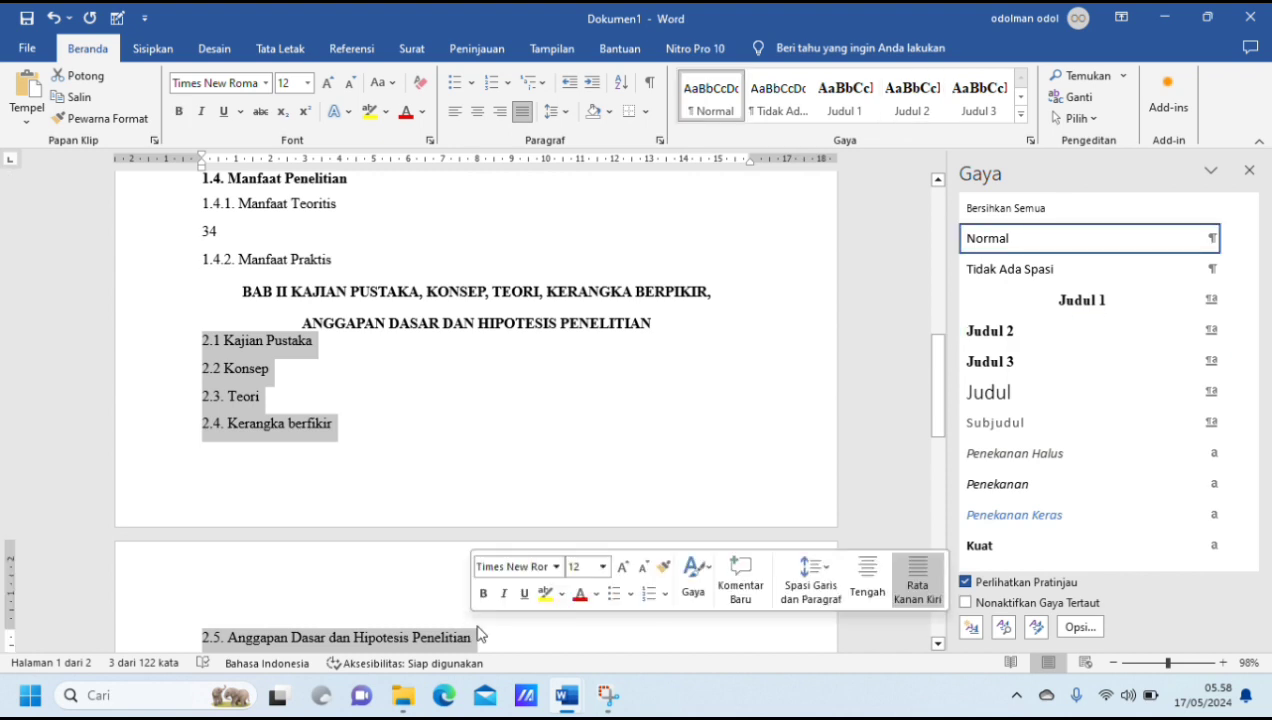
{"action": "left_click", "coordinate": [1015, 334]}
{"action": "scroll", "coordinate": [403, 600], "scroll_direction": "down", "scroll_amount": 6}
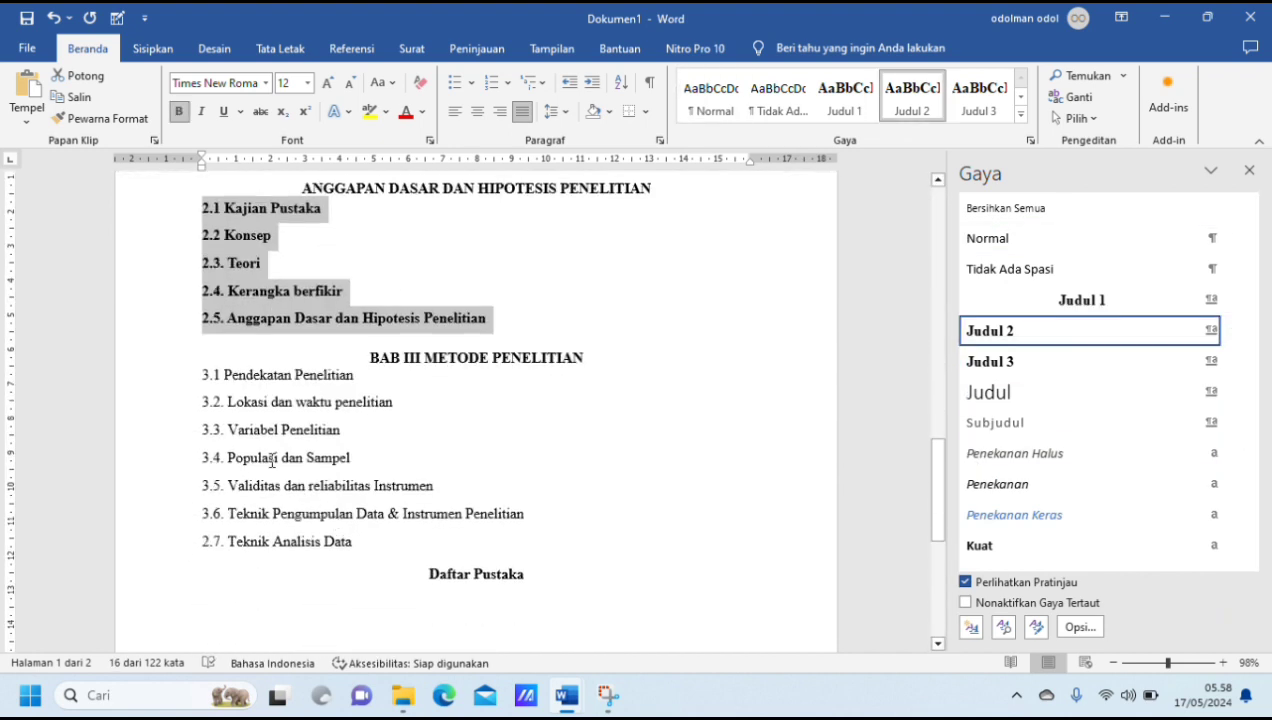
{"action": "left_click_drag", "start_coordinate": [199, 369], "coordinate": [401, 552]}
{"action": "left_click", "coordinate": [1050, 336]}
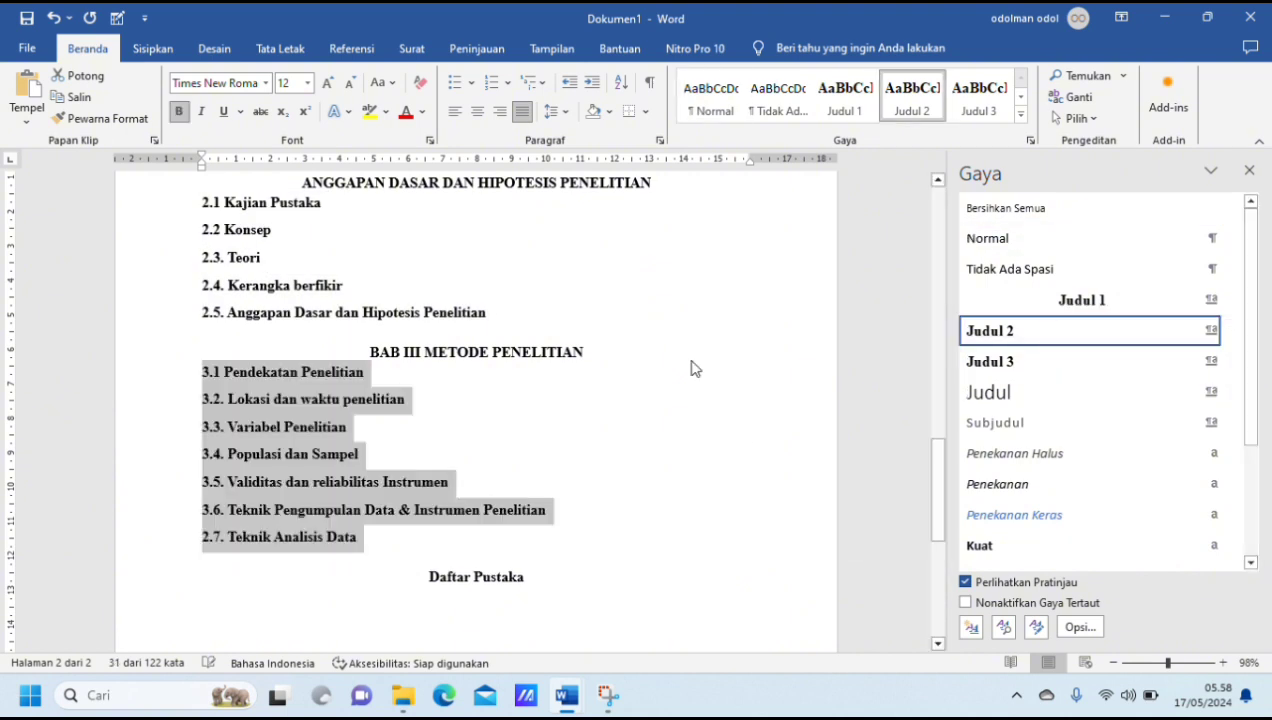
Step: Check the Judul 3 style's font, alignment and spacing settings and accept them as they are
{"action": "scroll", "coordinate": [450, 380], "scroll_direction": "up", "scroll_amount": 10}
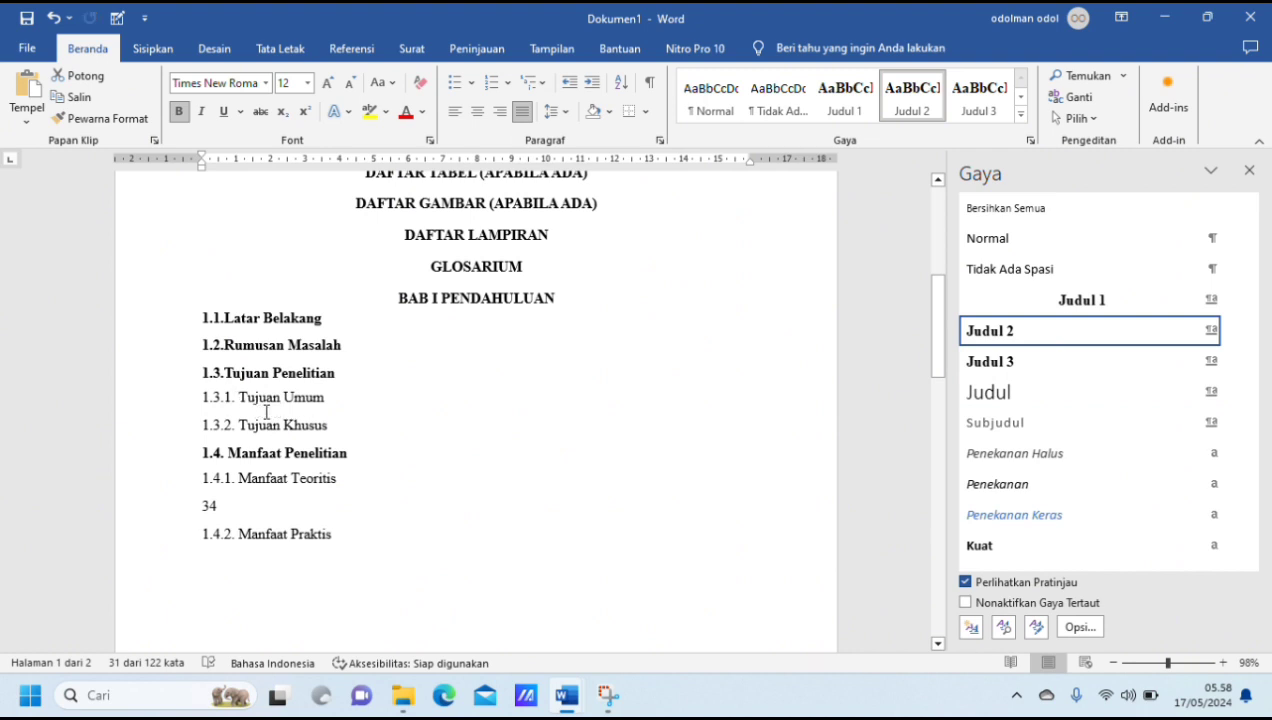
{"action": "left_click", "coordinate": [1233, 366]}
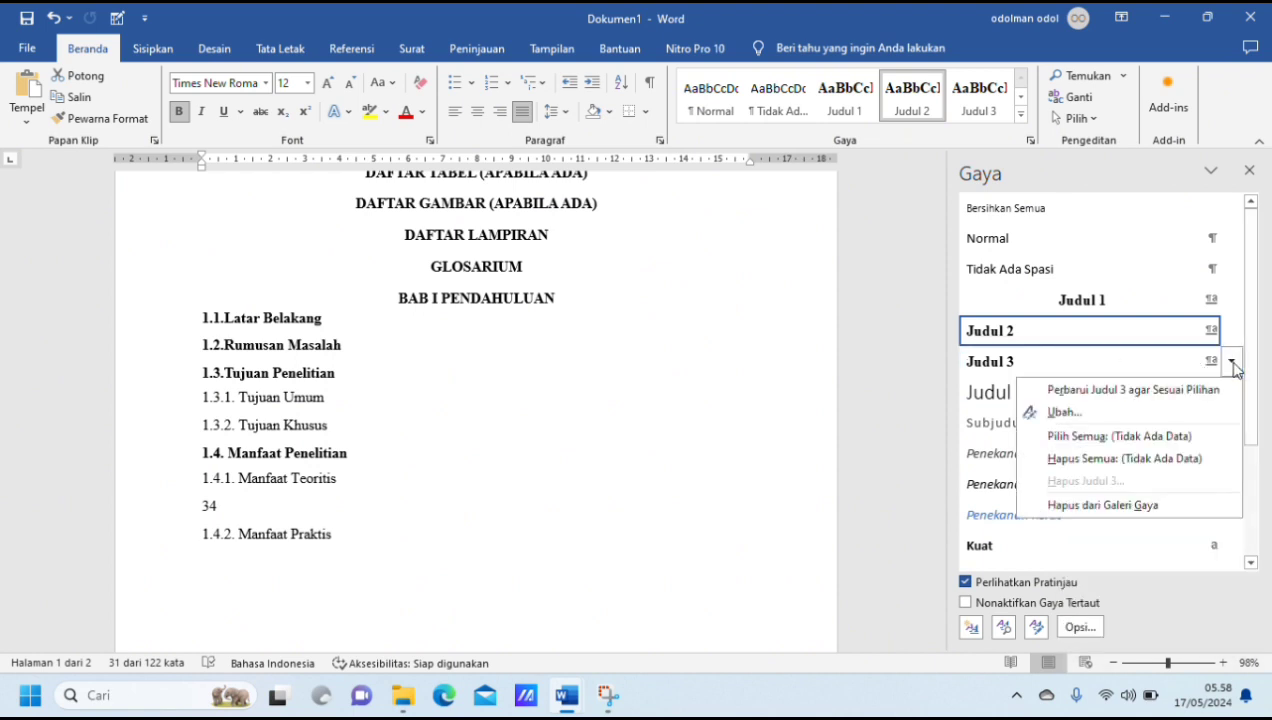
{"action": "left_click", "coordinate": [1112, 413]}
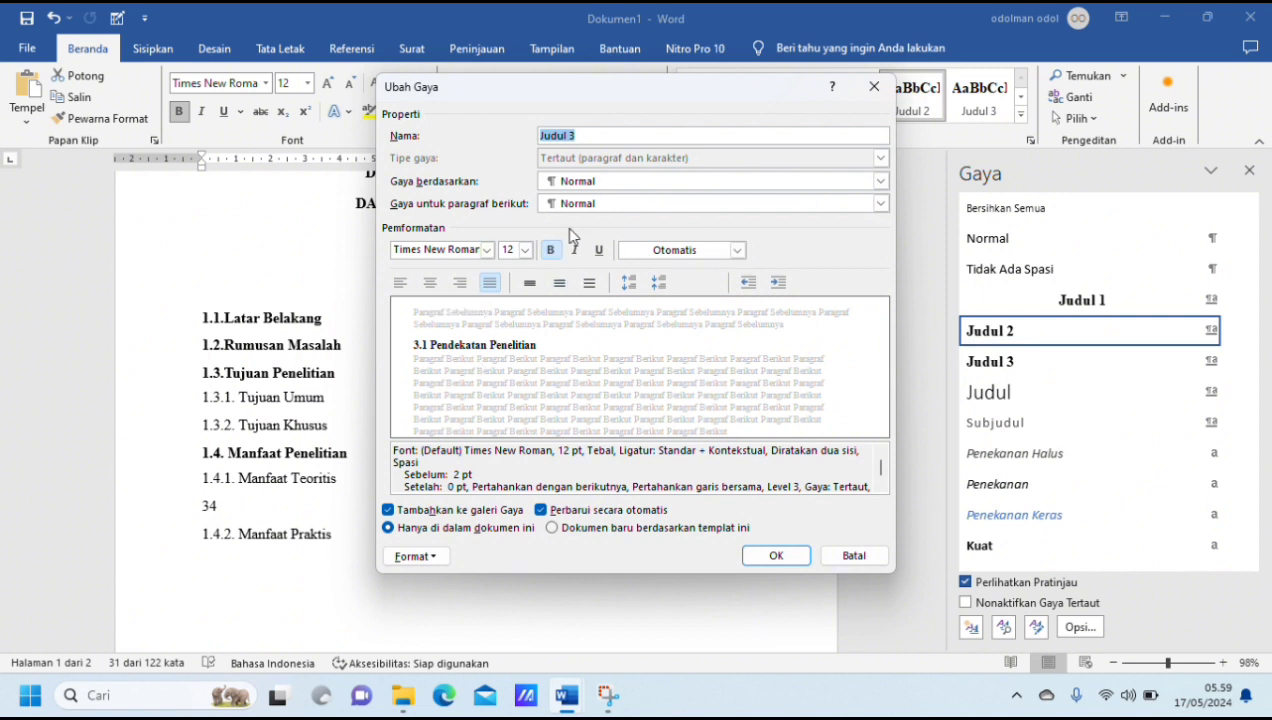
{"action": "left_click", "coordinate": [796, 563]}
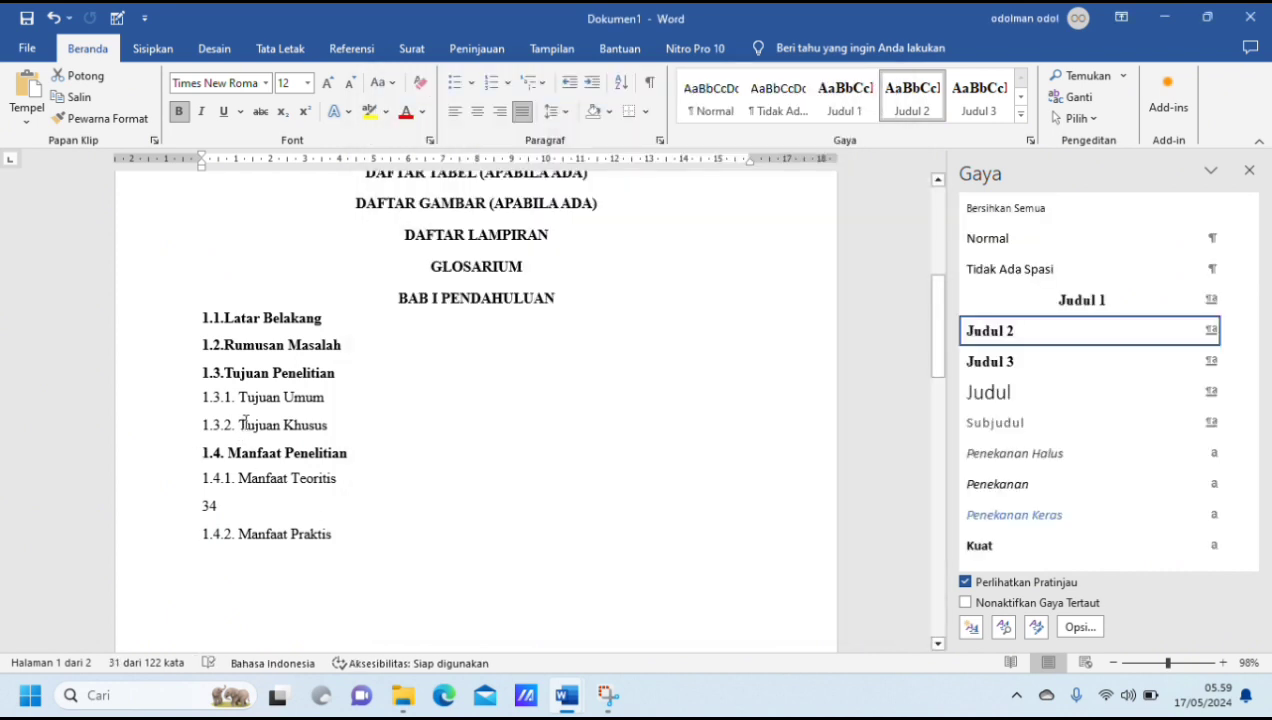
Step: Apply the Judul 3 style to subheadings 1.3.1 Tujuan Umum, 1.3.2 Tujuan Khusus, 1.4.1 Manfaat Teoritis and 1.4.2 Manfaat Praktis
{"action": "left_click_drag", "start_coordinate": [204, 400], "coordinate": [330, 430]}
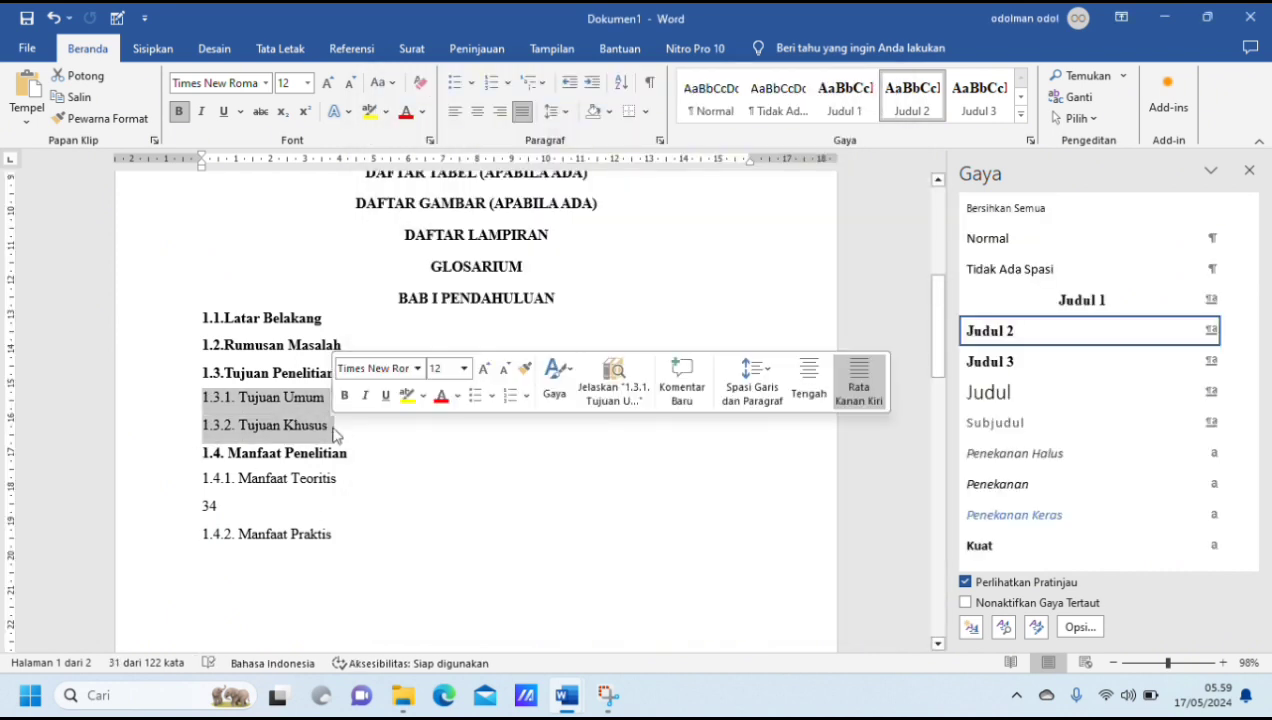
{"action": "left_click", "coordinate": [990, 360]}
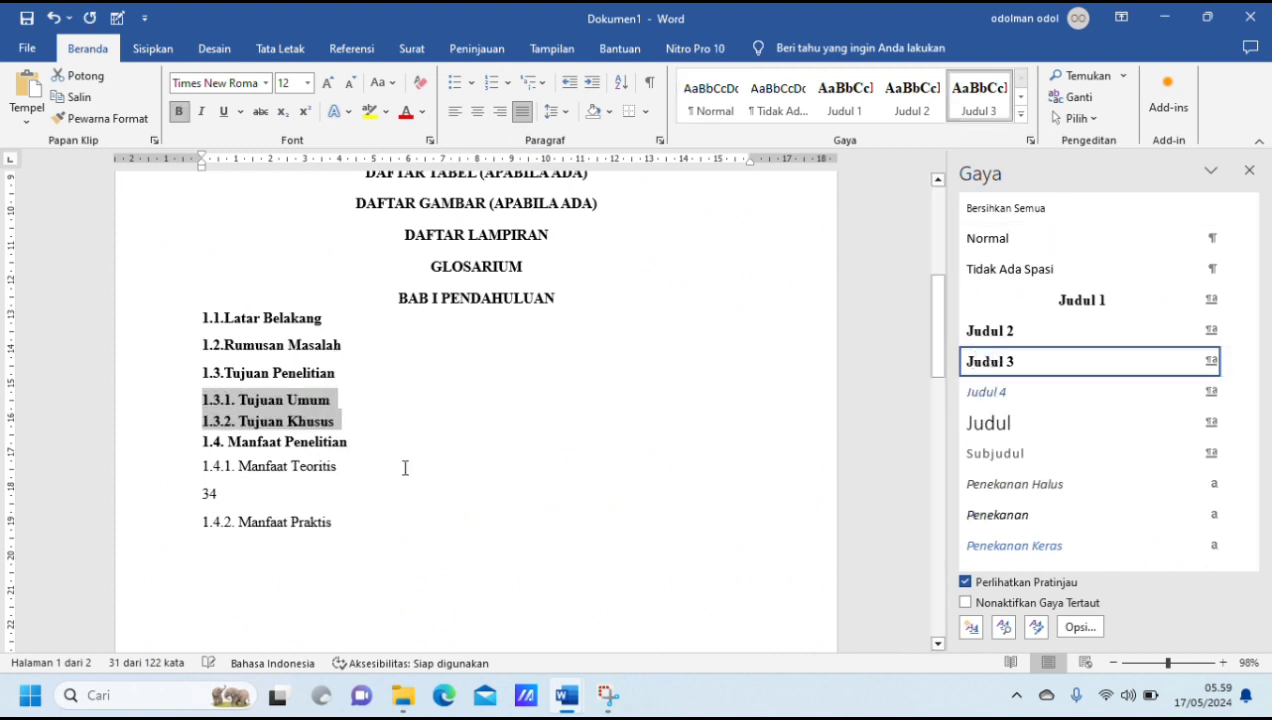
{"action": "left_click_drag", "start_coordinate": [201, 466], "coordinate": [350, 532]}
{"action": "left_click", "coordinate": [1050, 363]}
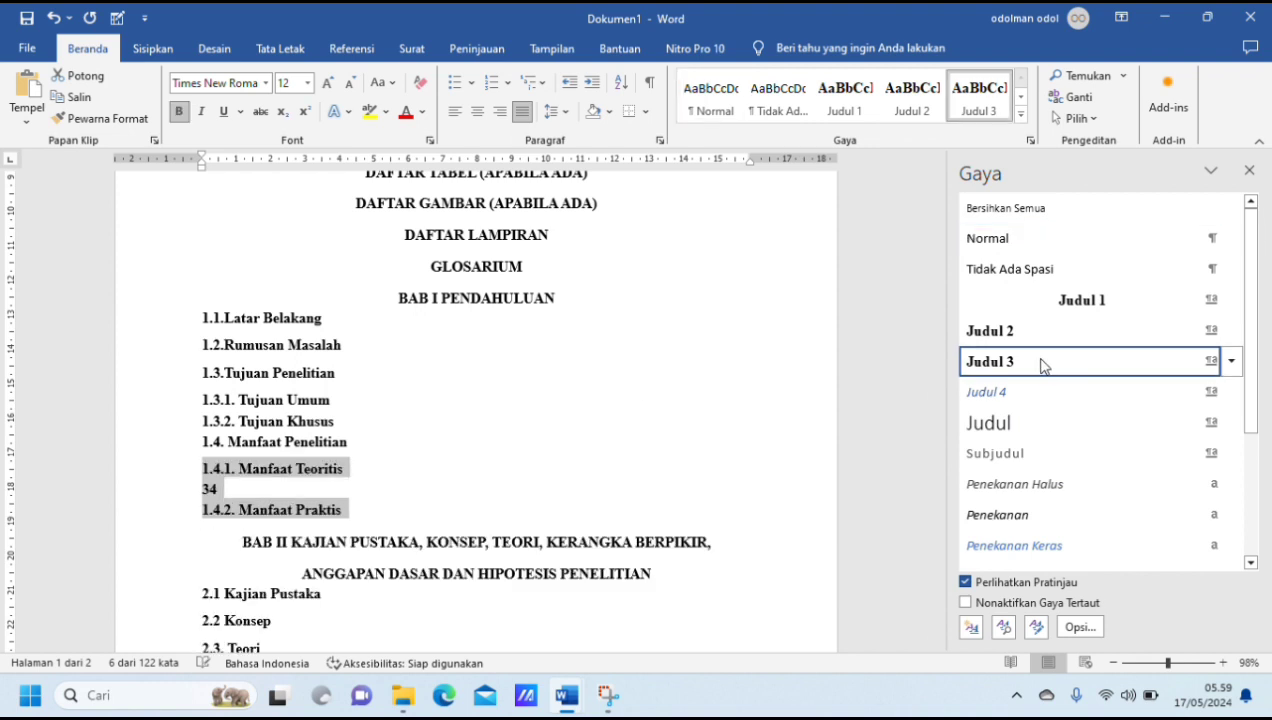
Step: Delete the stray "34" line between 1.4.1 Manfaat Teoritis and 1.4.2 Manfaat Praktis
{"action": "type", "text": "4"}
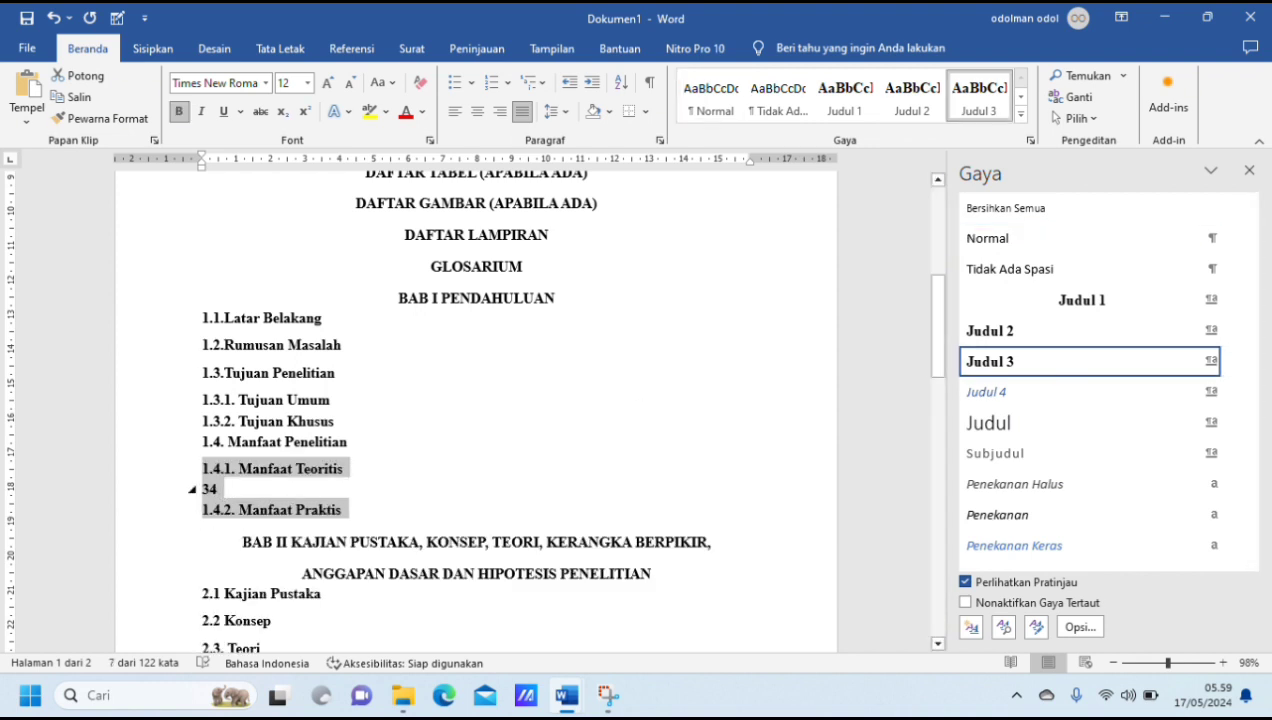
{"action": "left_click", "coordinate": [227, 486]}
{"action": "key", "text": "BackSpace"}
{"action": "key", "text": "BackSpace"}
{"action": "key", "text": "BackSpace"}
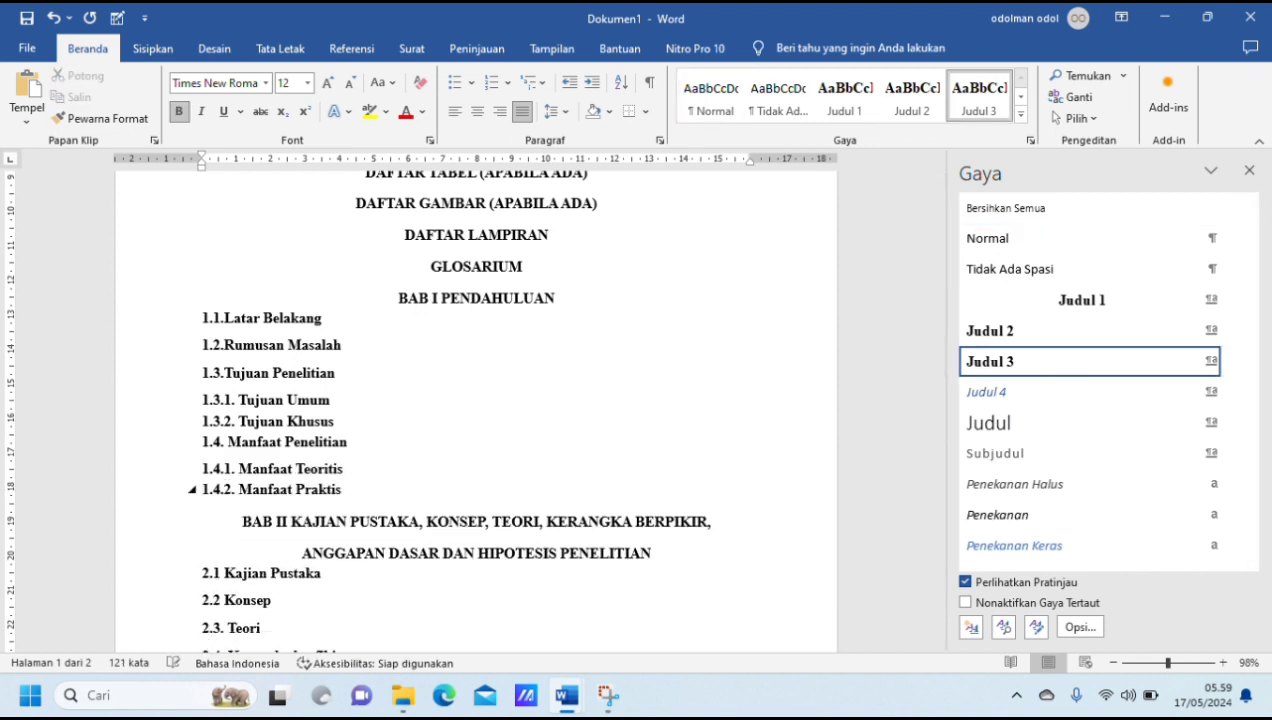
Step: Look over the styled BAB I and BAB II headings and close the Gaya styles pane
{"action": "scroll", "coordinate": [319, 548], "scroll_direction": "down", "scroll_amount": 15}
{"action": "scroll", "coordinate": [319, 548], "scroll_direction": "up", "scroll_amount": 20}
{"action": "scroll", "coordinate": [319, 548], "scroll_direction": "down", "scroll_amount": 12}
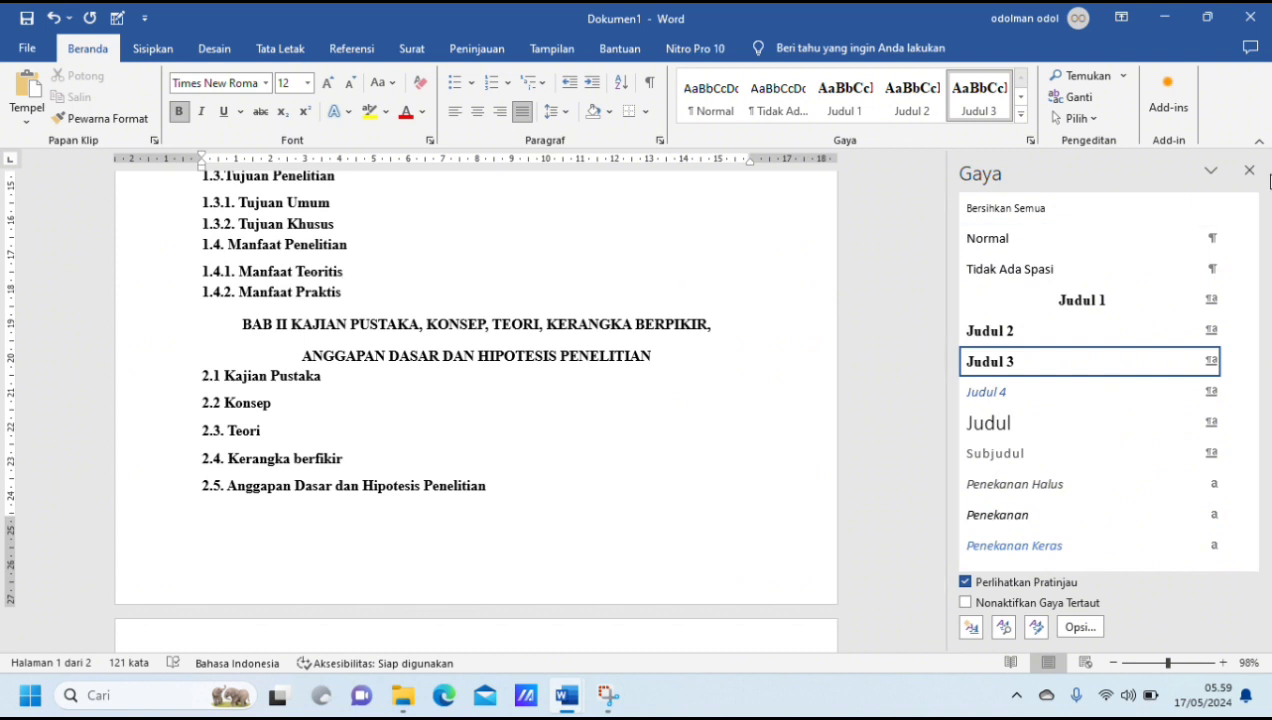
{"action": "left_click", "coordinate": [1249, 171]}
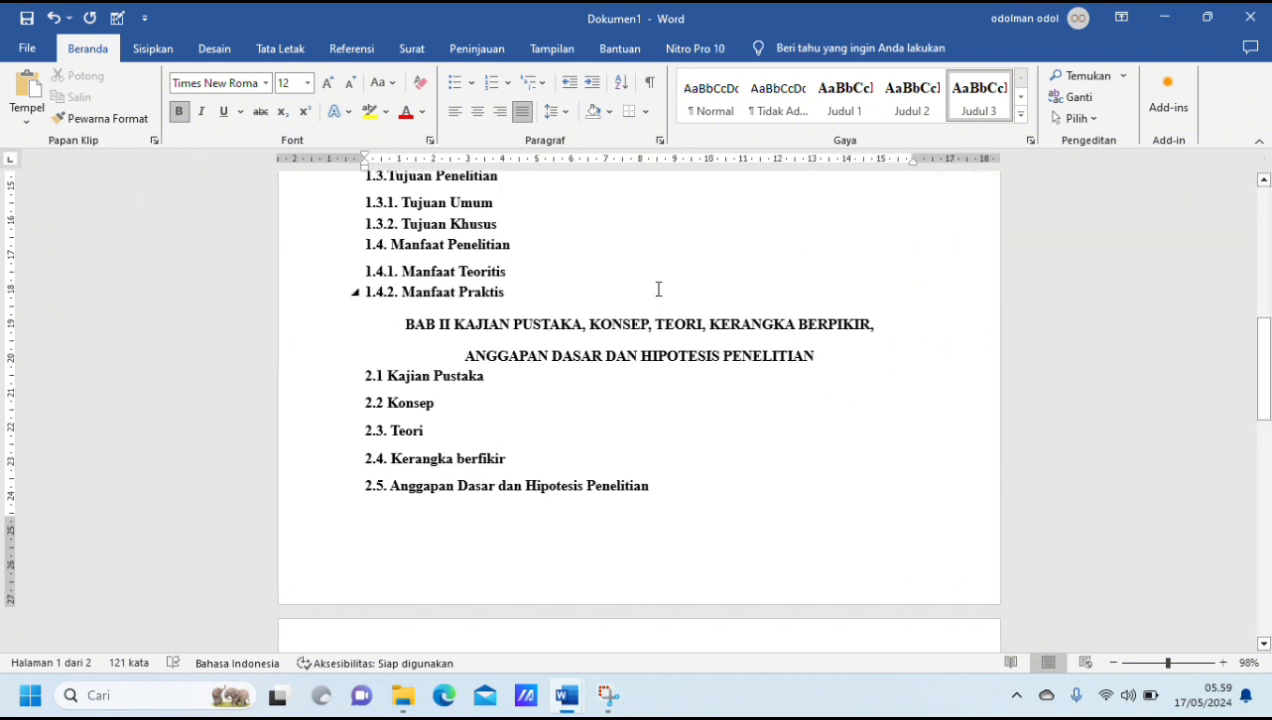
{"action": "scroll", "coordinate": [548, 289], "scroll_direction": "up", "scroll_amount": 10}
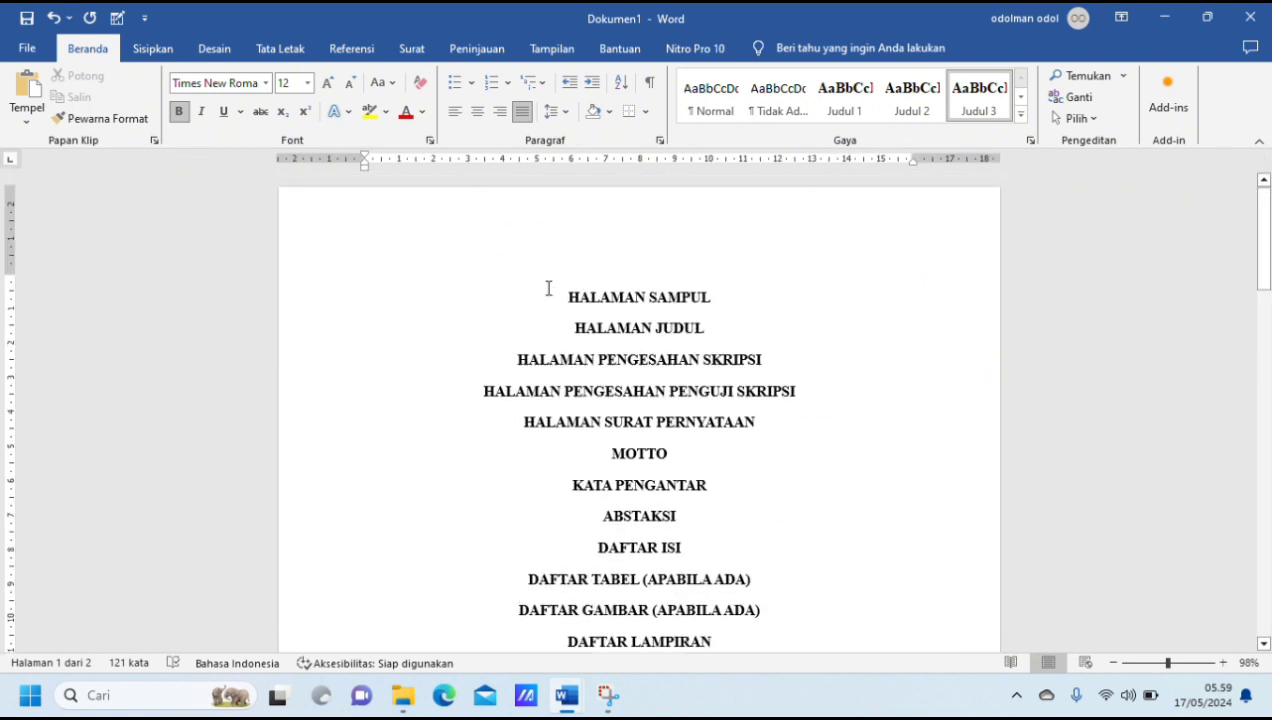
{"action": "scroll", "coordinate": [548, 289], "scroll_direction": "down", "scroll_amount": 4}
{"action": "scroll", "coordinate": [548, 289], "scroll_direction": "up", "scroll_amount": 4}
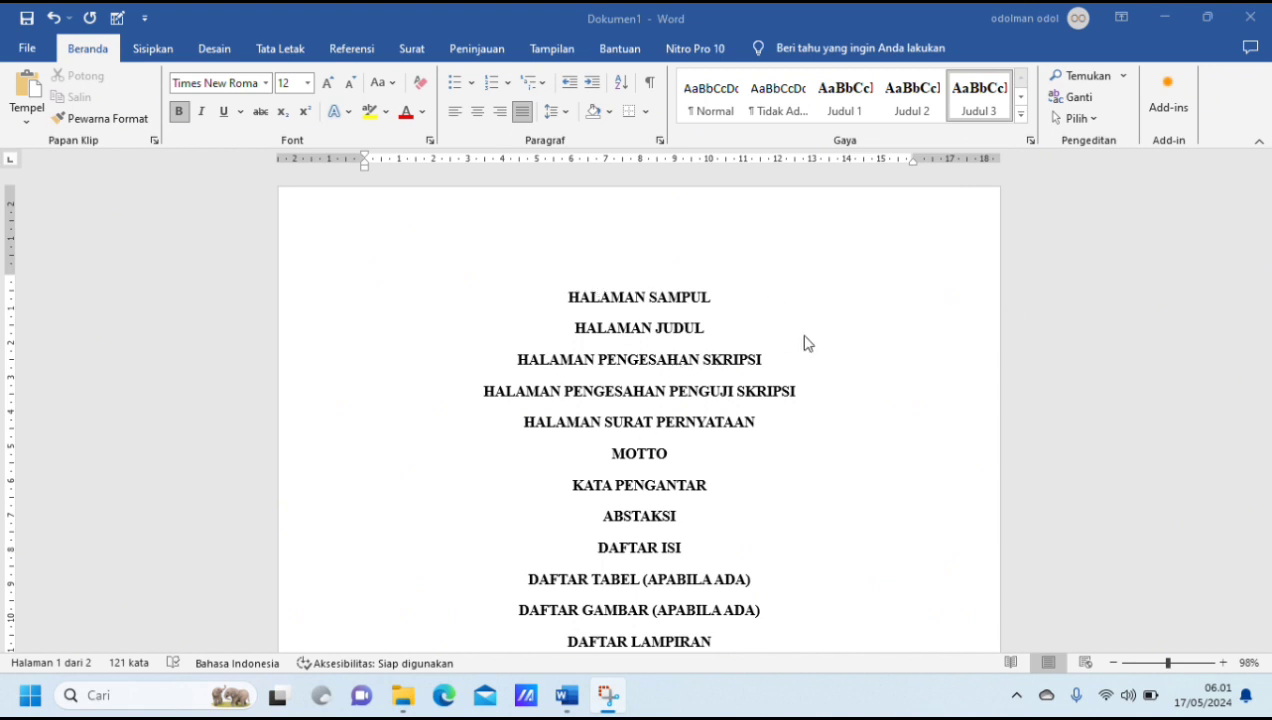
{"action": "scroll", "coordinate": [620, 352], "scroll_direction": "down", "scroll_amount": 4}
{"action": "scroll", "coordinate": [620, 352], "scroll_direction": "up", "scroll_amount": 4}
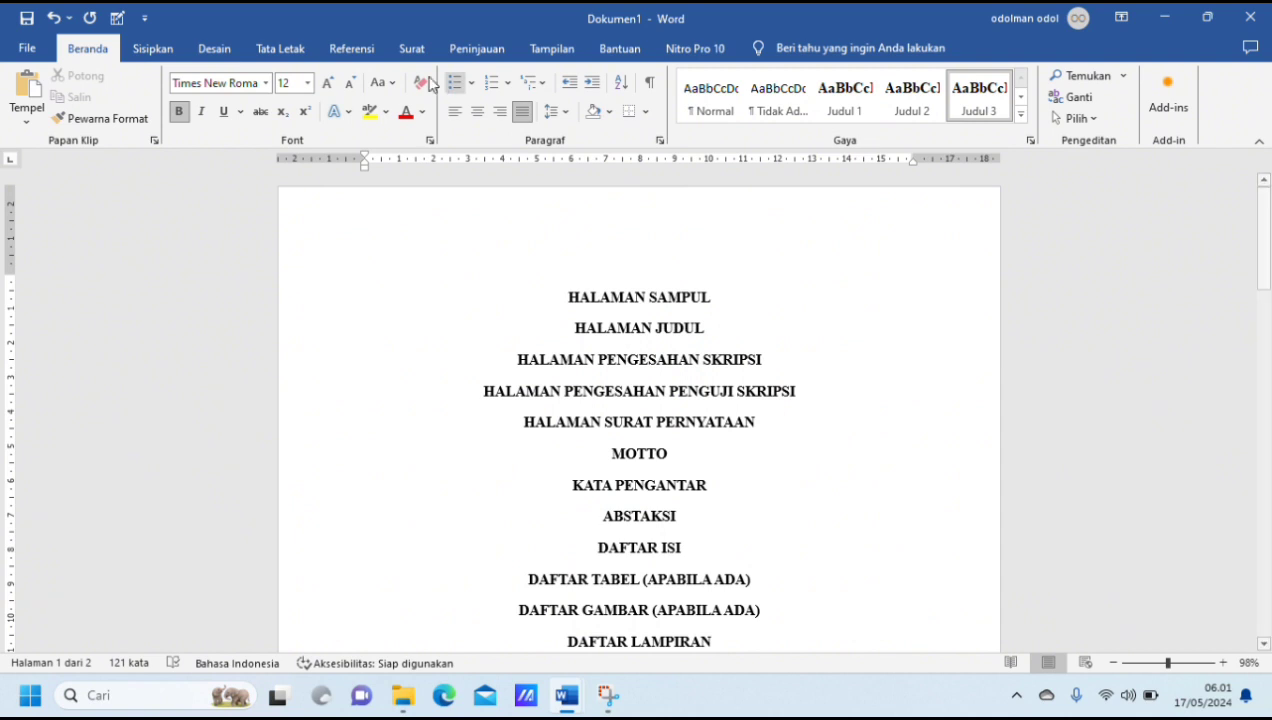
{"action": "left_click", "coordinate": [155, 49]}
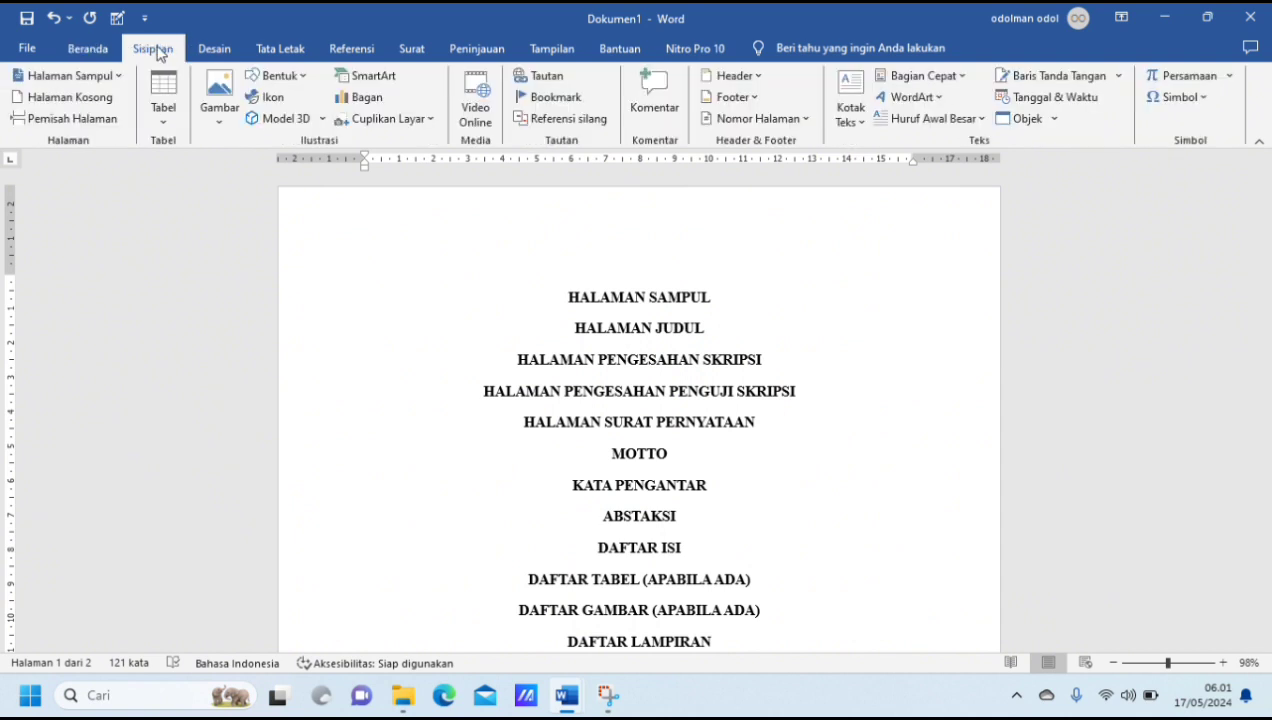
{"action": "left_click", "coordinate": [88, 49]}
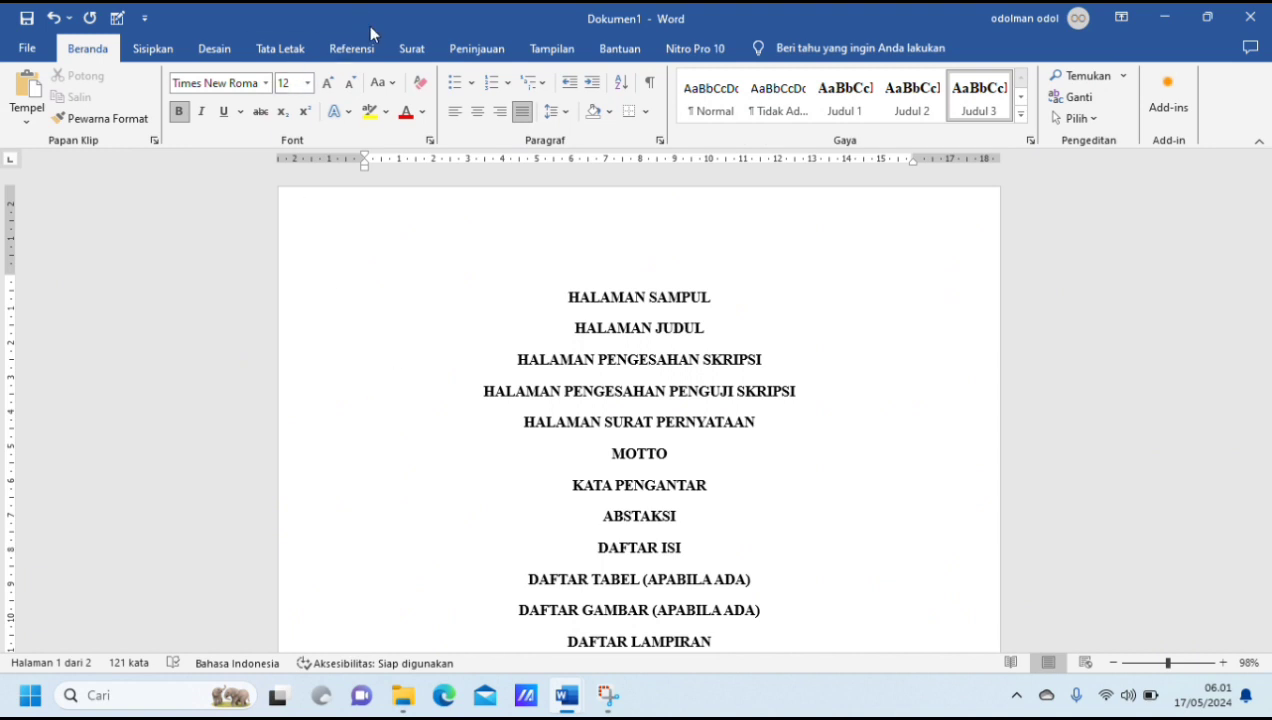
{"action": "left_click", "coordinate": [352, 55]}
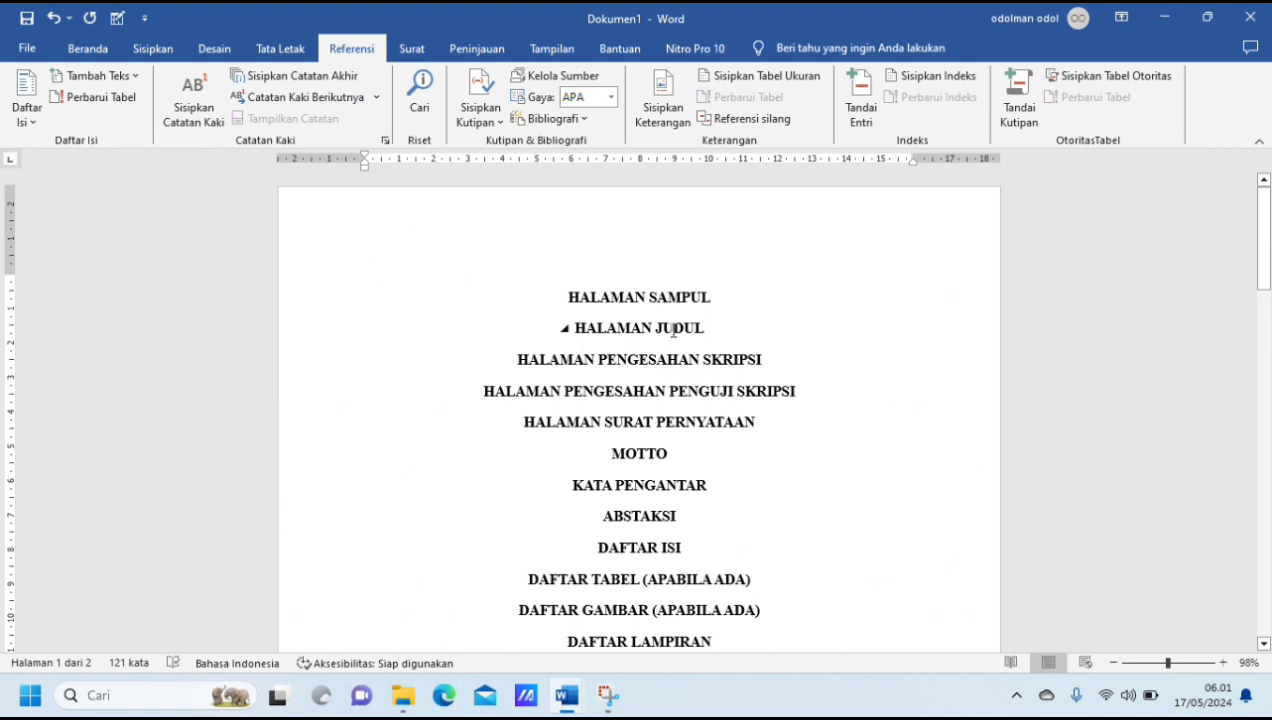
Step: Display the document's headings in the Navigation pane and jump to DAFTAR TABEL, 1.3 Tujuan Penelitian and 1.3.1 Tujuan Umum
{"action": "key", "text": "ctrl+f"}
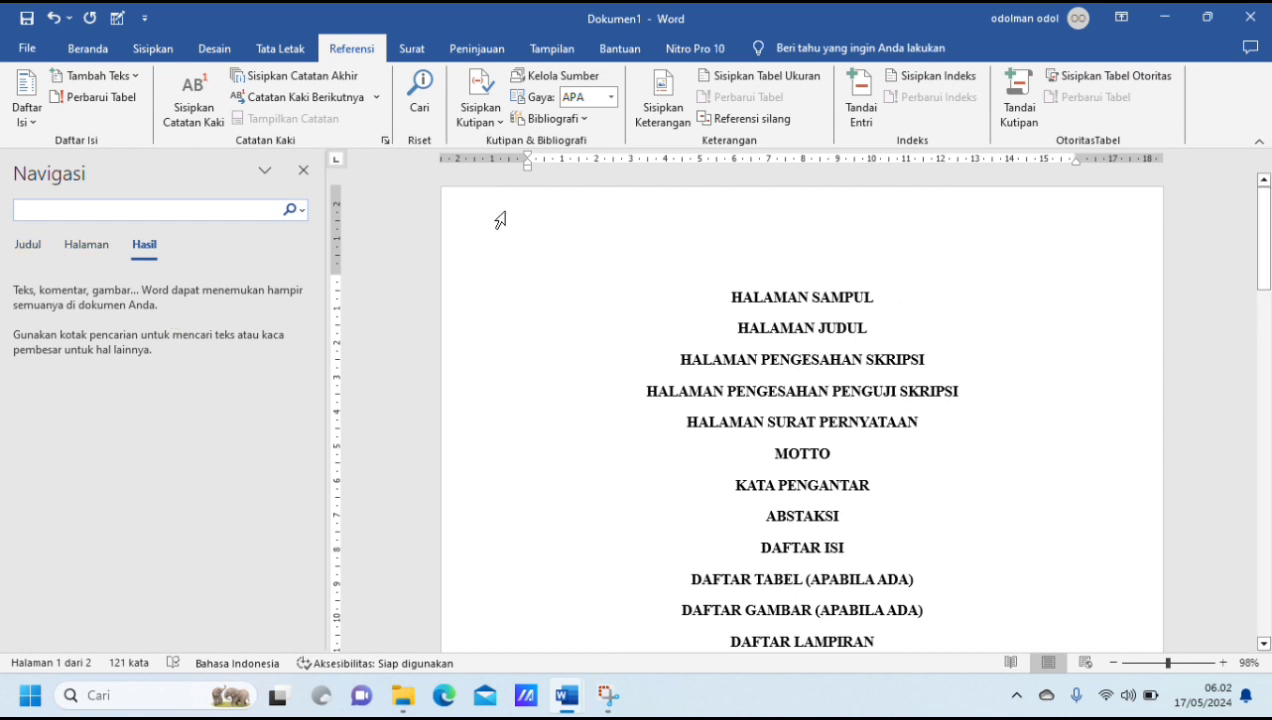
{"action": "left_click", "coordinate": [22, 247]}
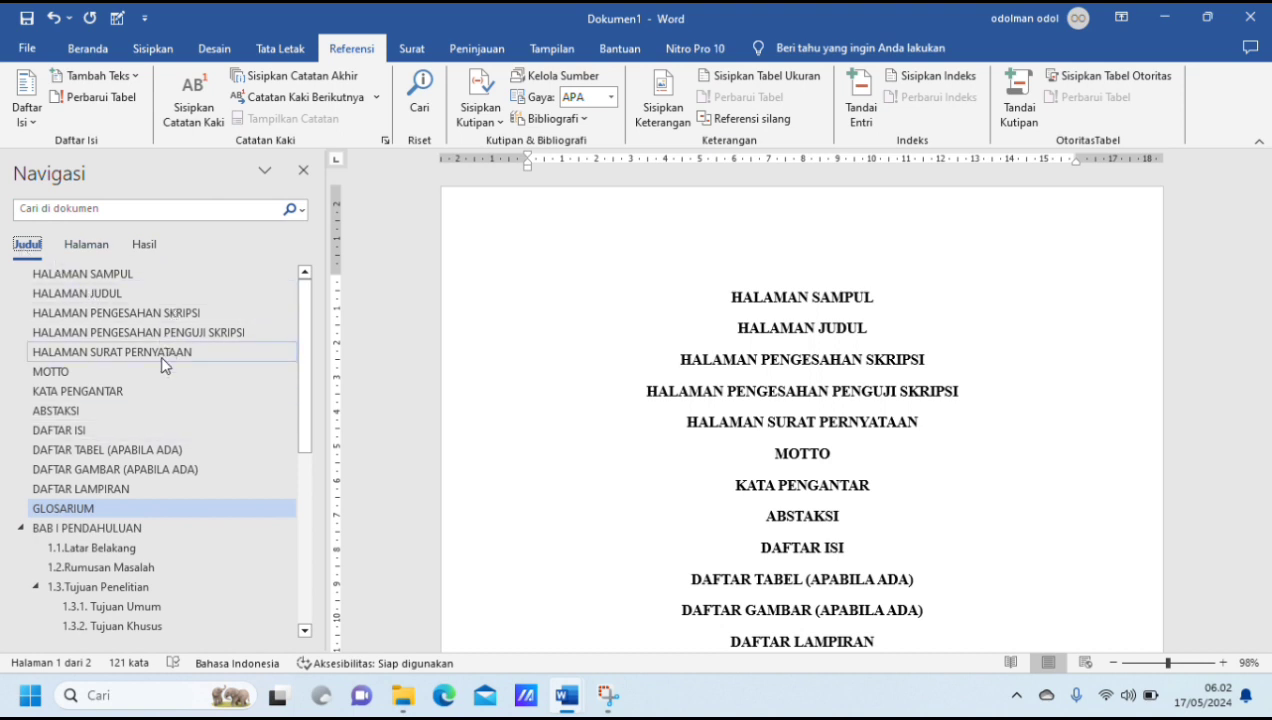
{"action": "left_click", "coordinate": [104, 452]}
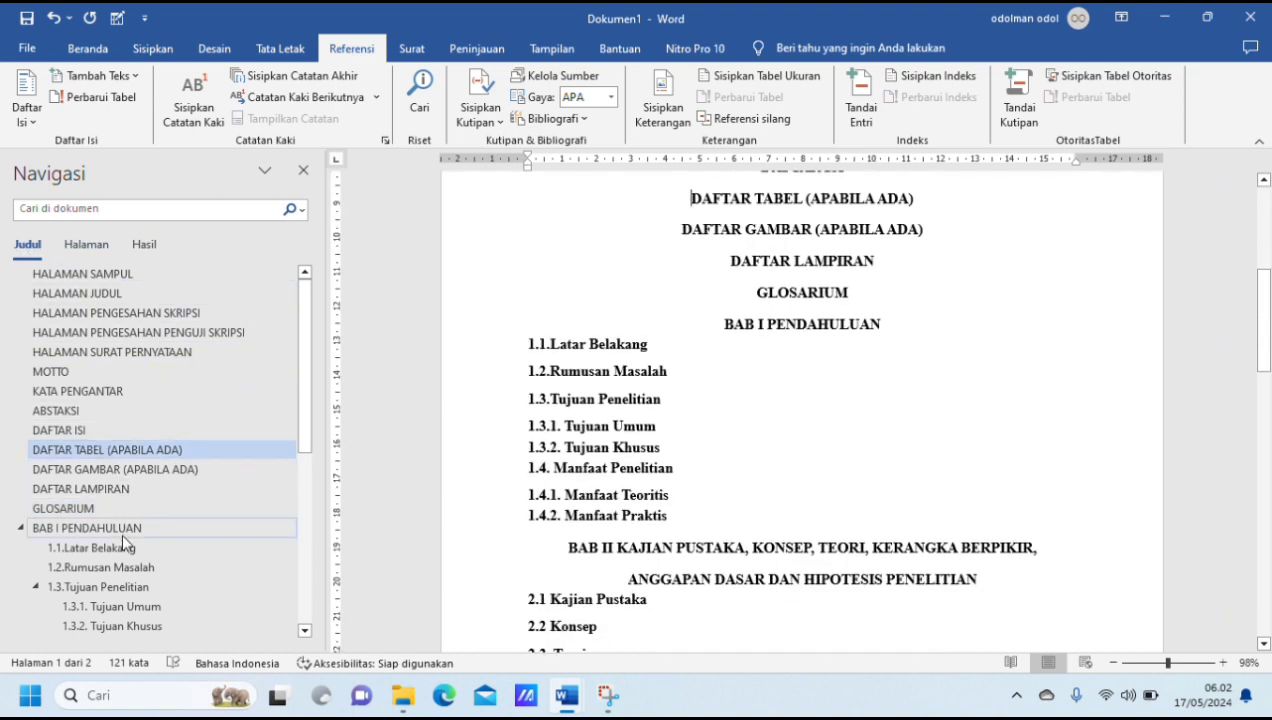
{"action": "left_click", "coordinate": [112, 590]}
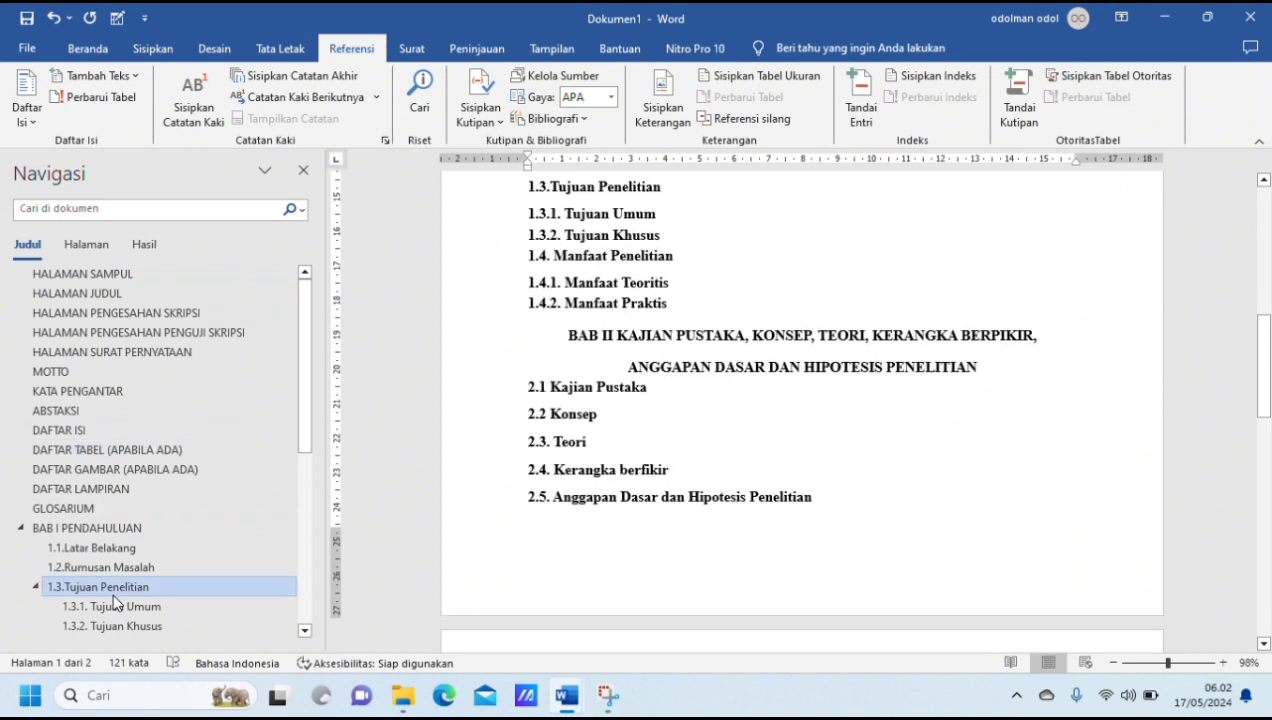
{"action": "left_click", "coordinate": [110, 606]}
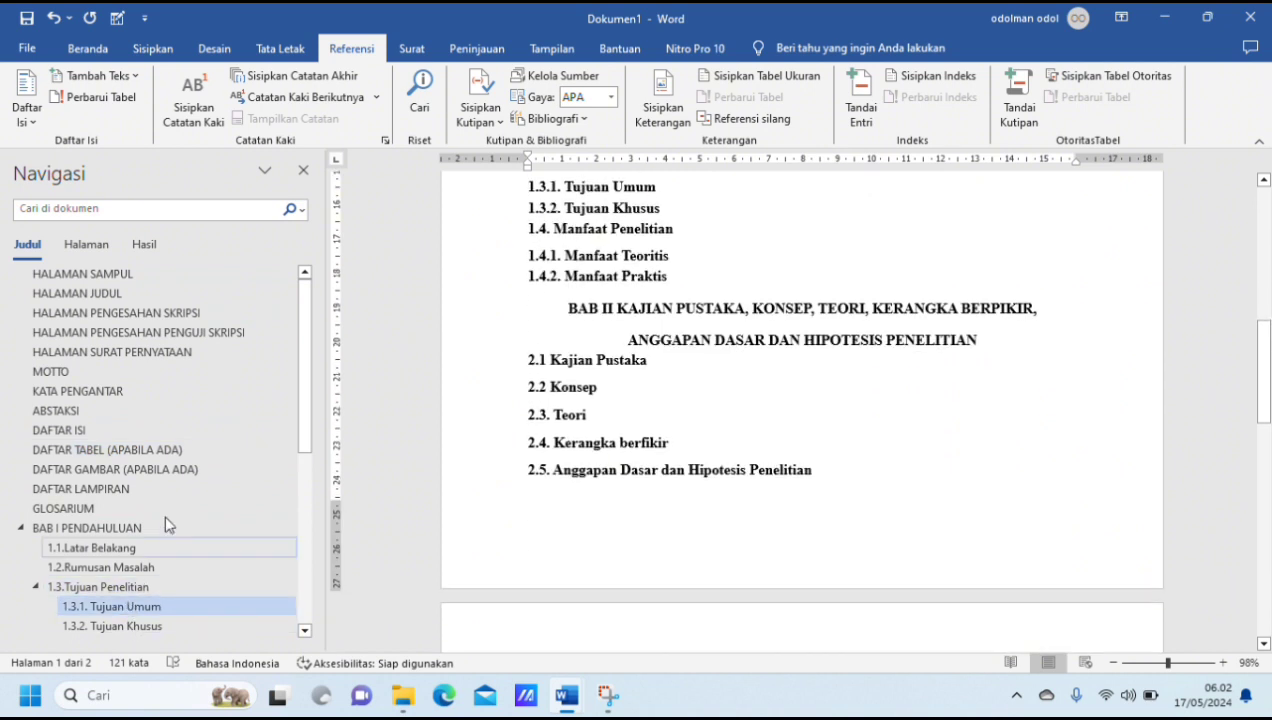
Step: Jump to BAB III METODE PENELITIAN through the heading list and return to HALAMAN SAMPUL
{"action": "left_click_drag", "start_coordinate": [304, 399], "coordinate": [300, 580]}
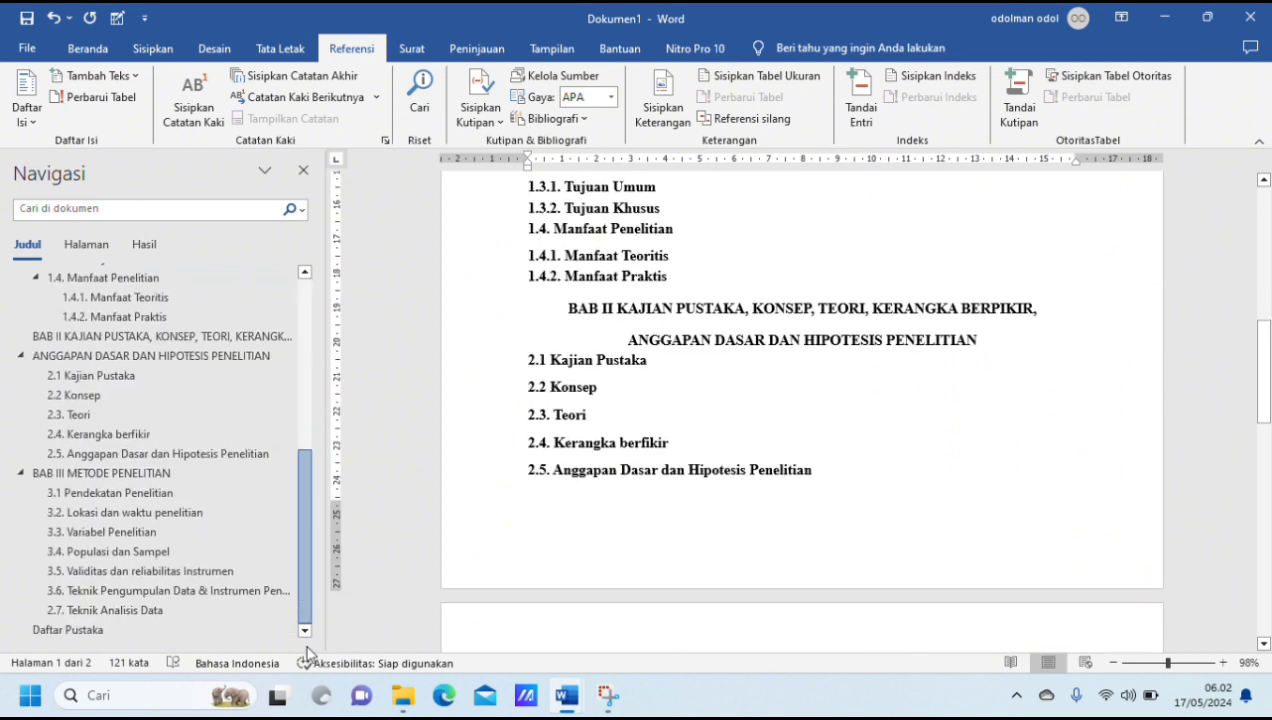
{"action": "left_click", "coordinate": [110, 472]}
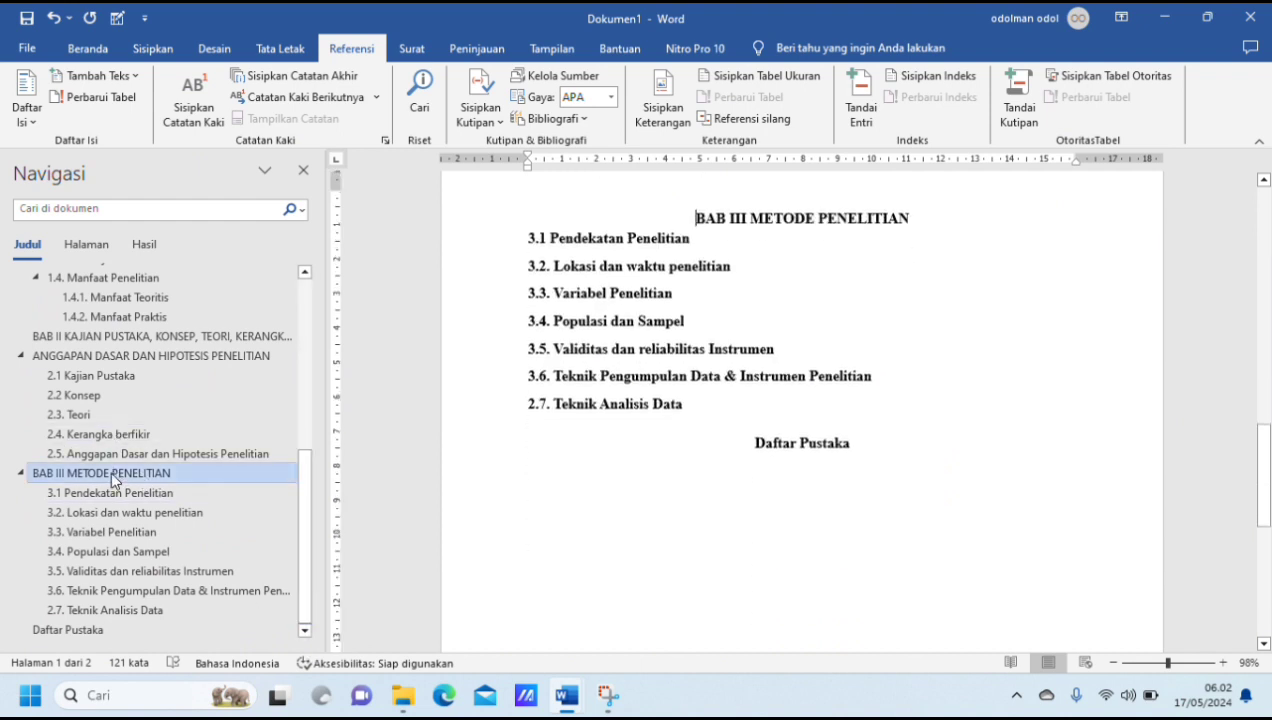
{"action": "left_click_drag", "start_coordinate": [305, 500], "coordinate": [311, 320]}
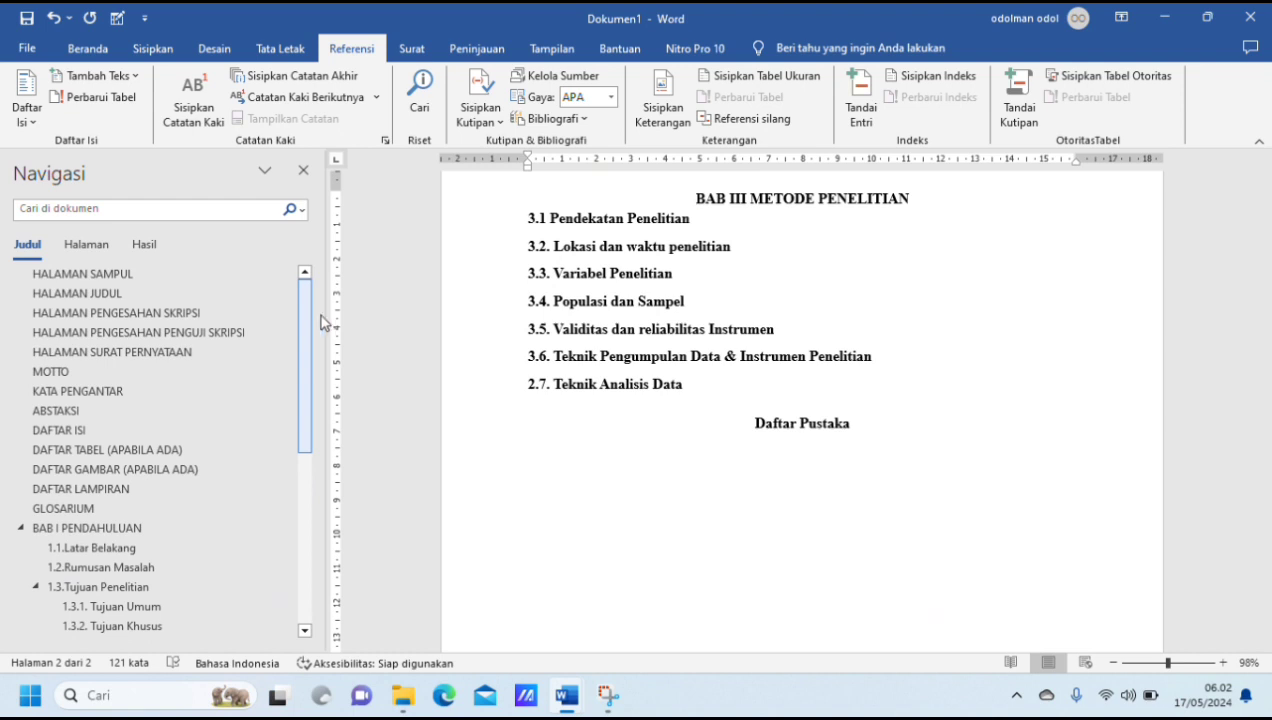
{"action": "left_click", "coordinate": [118, 275]}
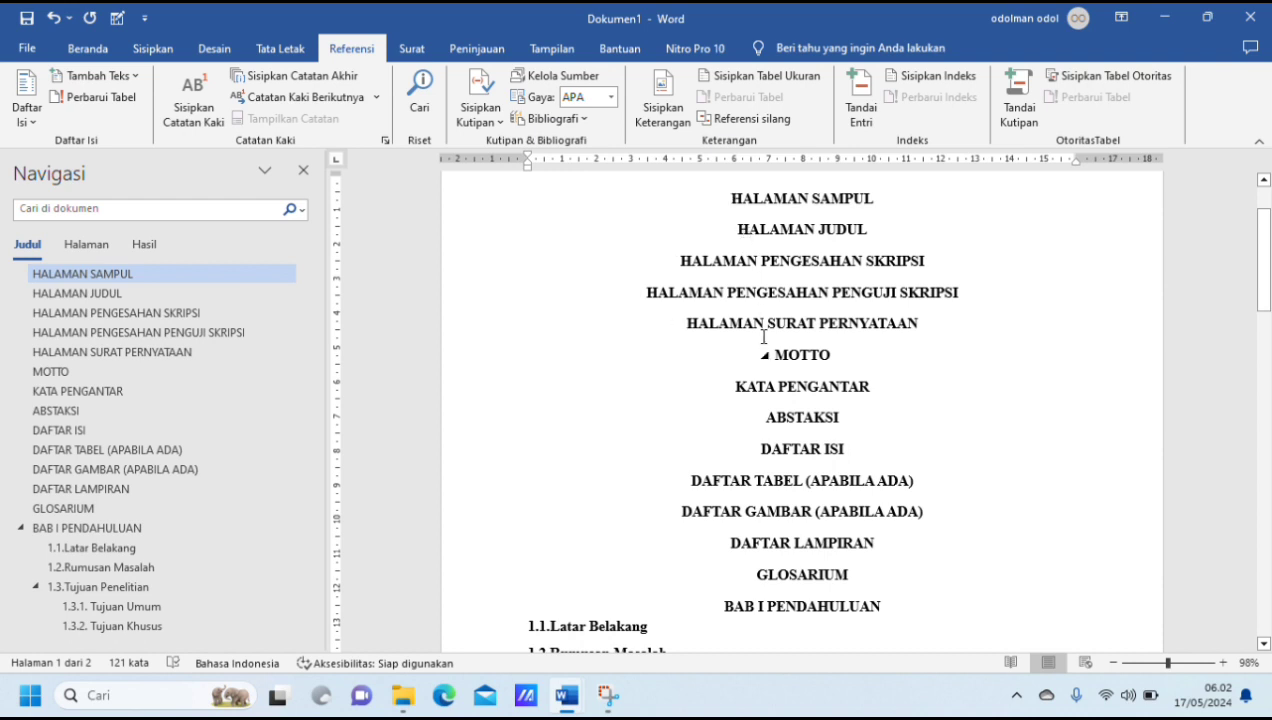
Step: Insert a next-page section break (Halaman Berikutnya) before "HALAMAN JUDUL" so that it starts on a new page
{"action": "left_click", "coordinate": [738, 229]}
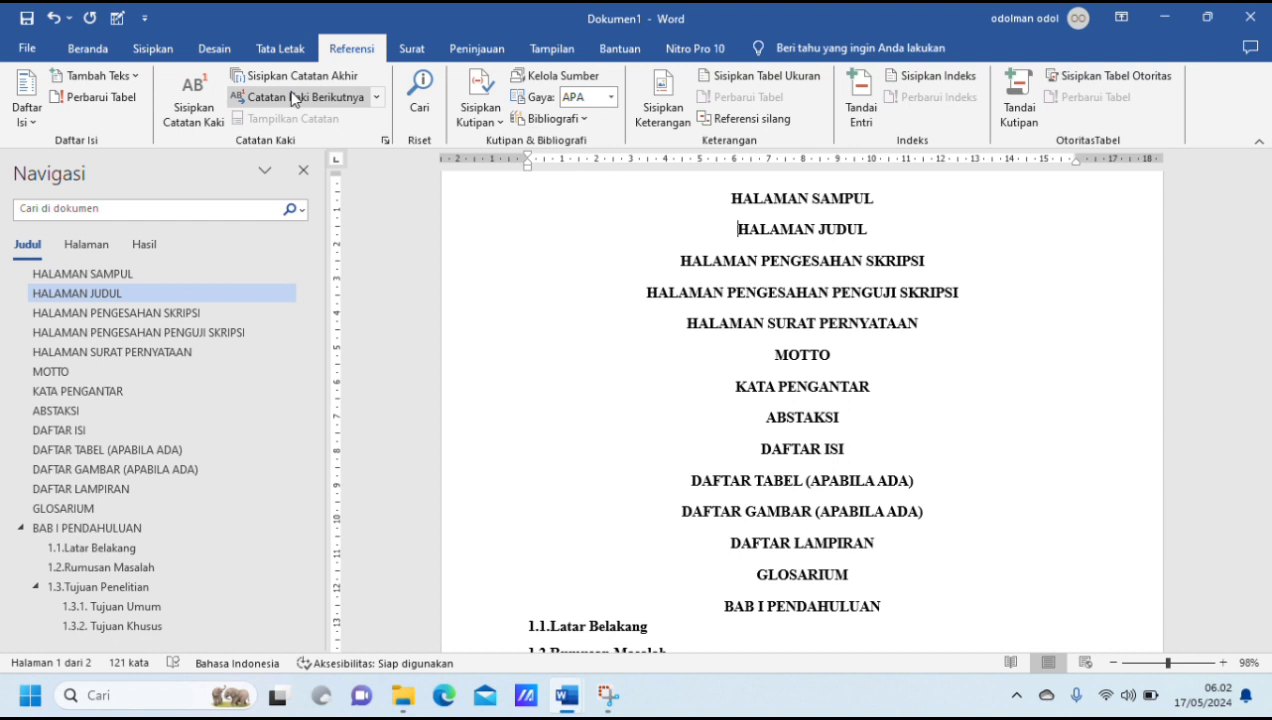
{"action": "left_click", "coordinate": [90, 48]}
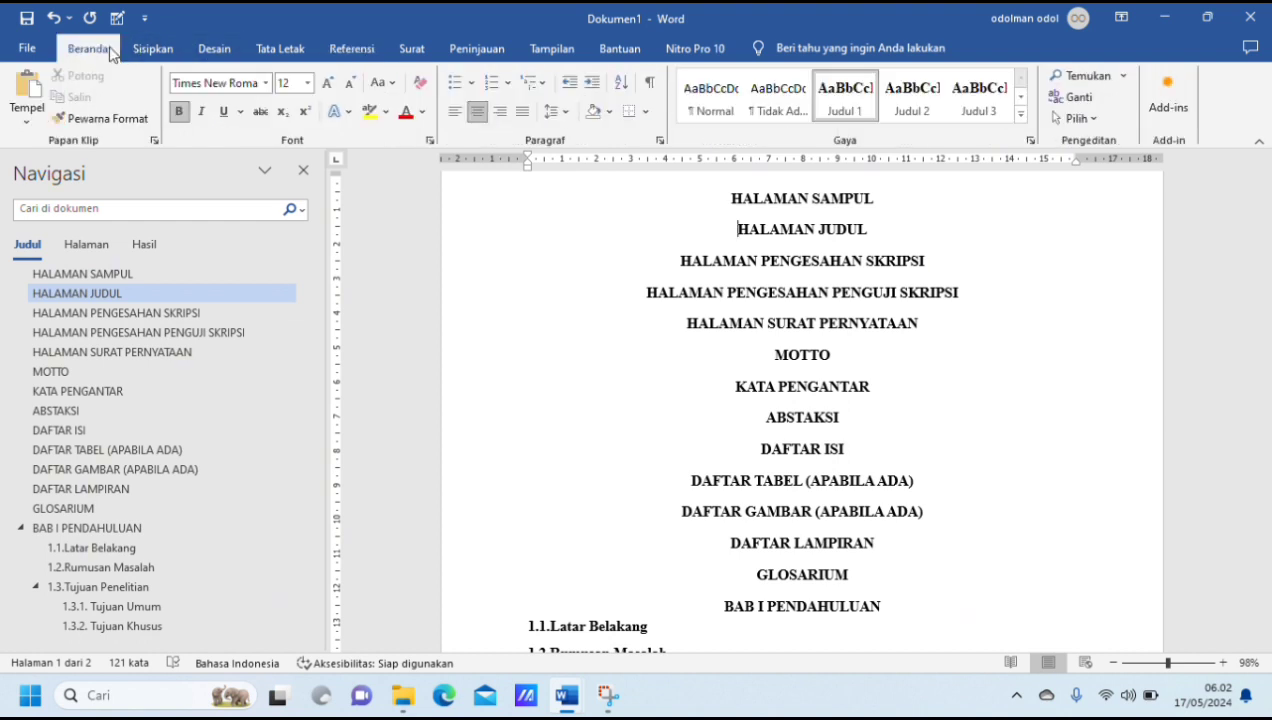
{"action": "left_click", "coordinate": [288, 54]}
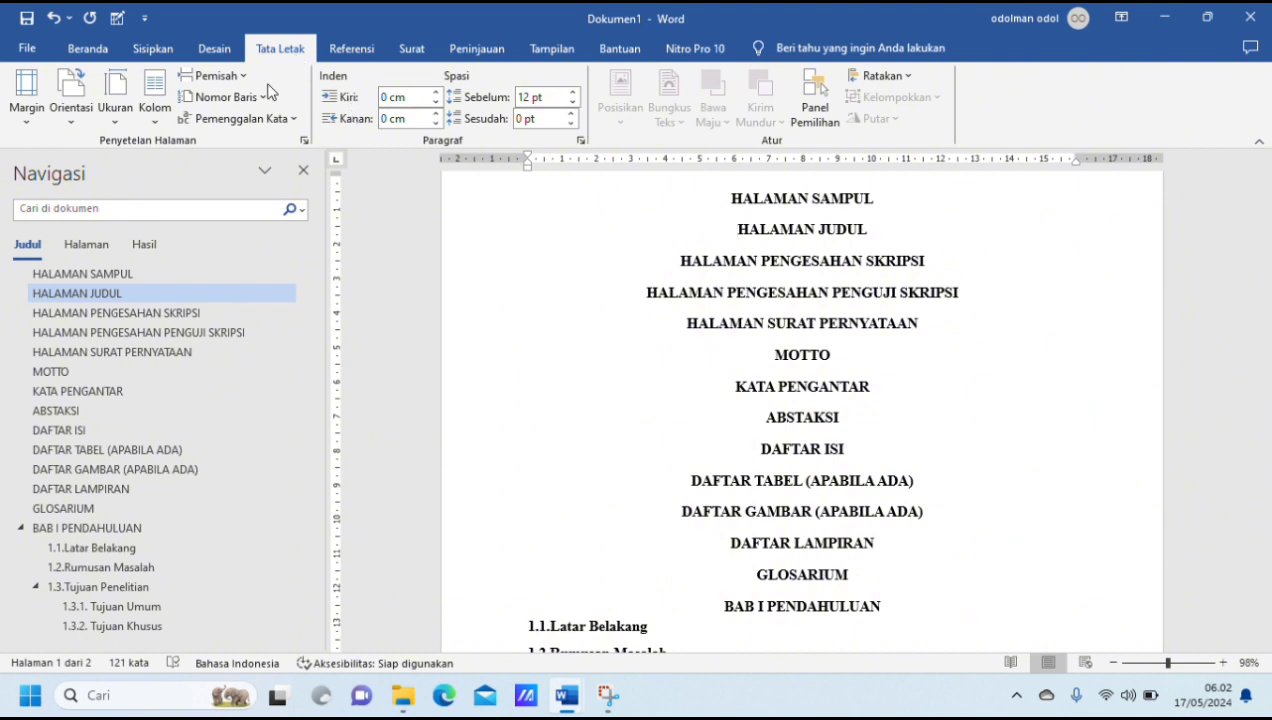
{"action": "left_click", "coordinate": [236, 80]}
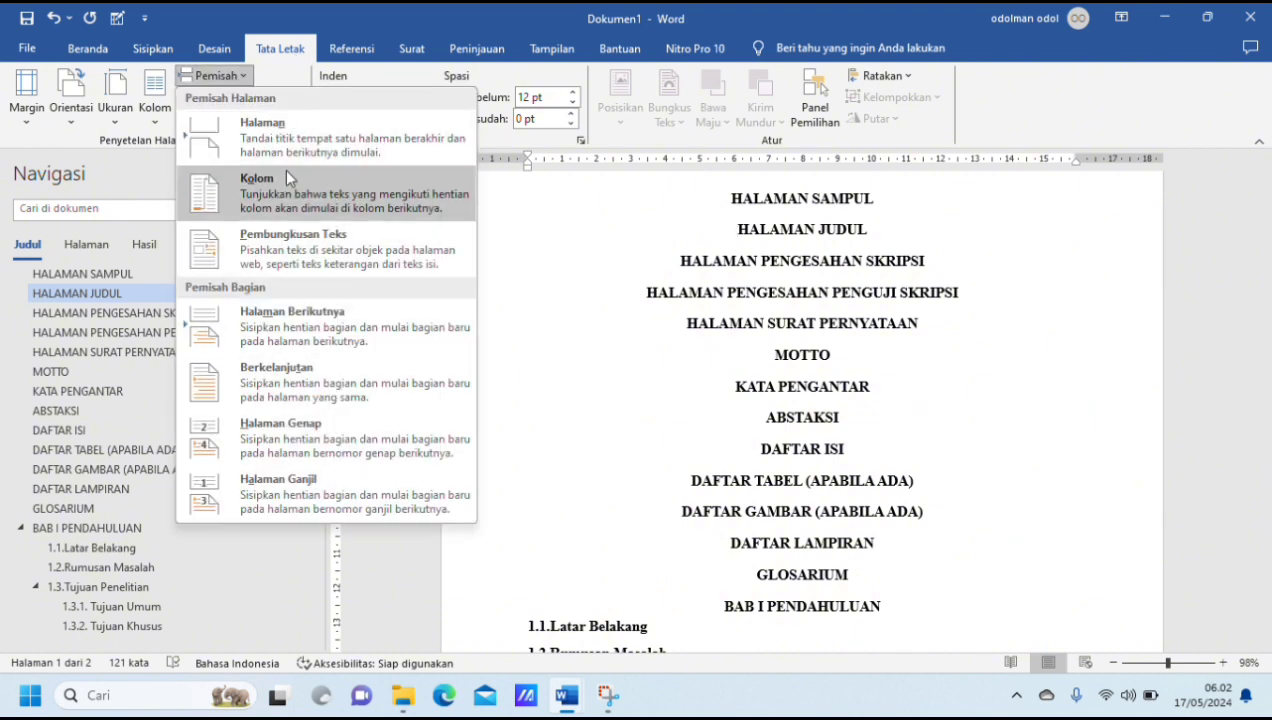
{"action": "left_click", "coordinate": [321, 337]}
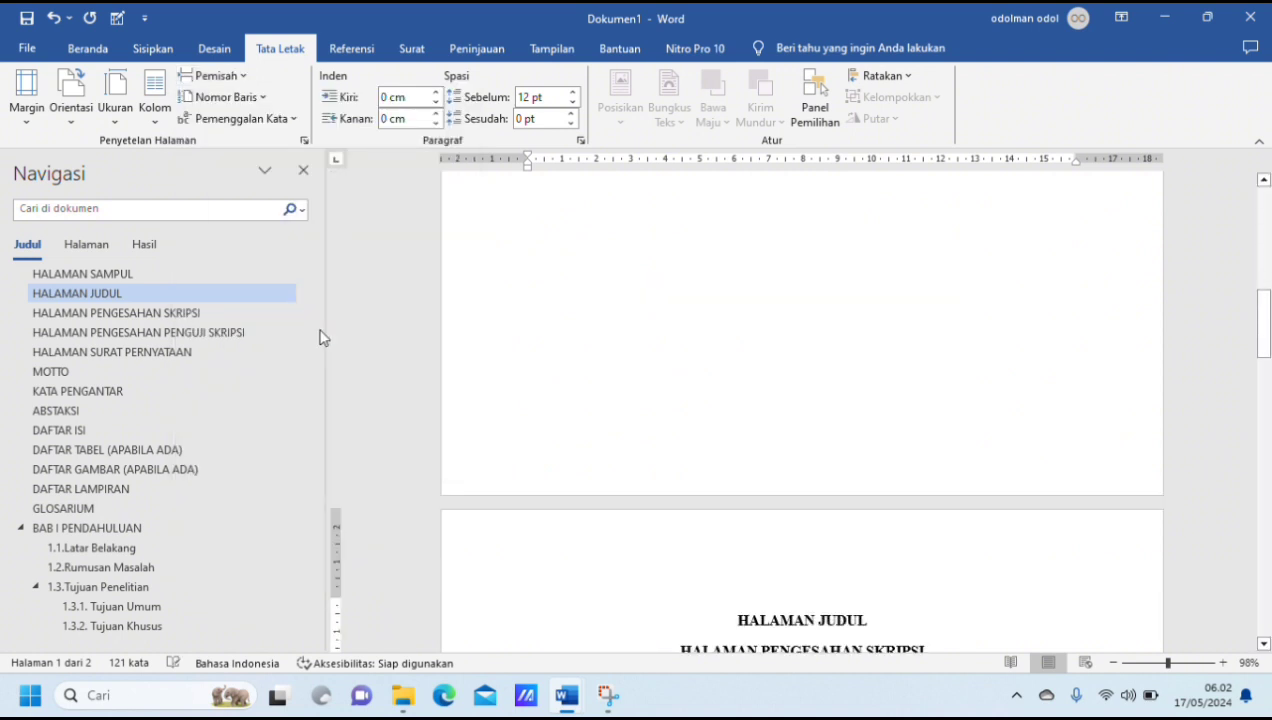
{"action": "scroll", "coordinate": [647, 403], "scroll_direction": "down", "scroll_amount": 3}
{"action": "scroll", "coordinate": [647, 403], "scroll_direction": "up", "scroll_amount": 4}
{"action": "scroll", "coordinate": [647, 403], "scroll_direction": "down", "scroll_amount": 7}
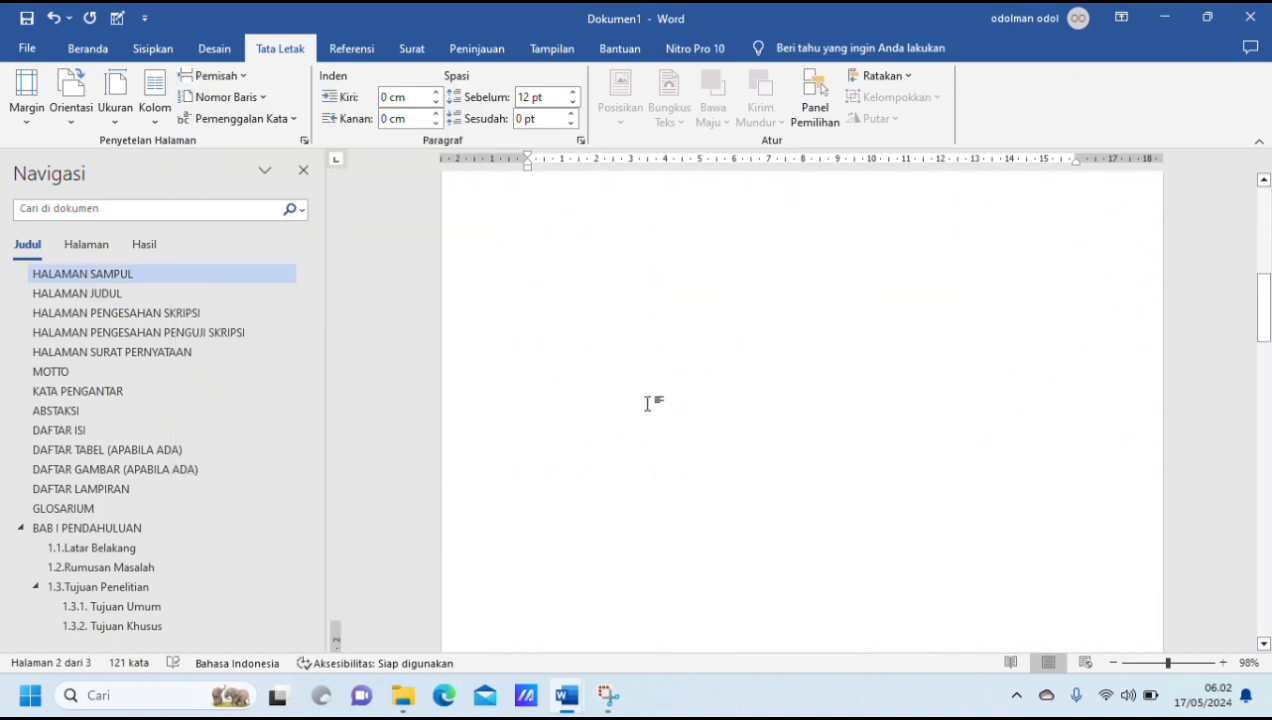
Step: Insert a page break (Halaman) before "HALAMAN PENGESAHAN SKRIPSI" so that it starts on a new page
{"action": "scroll", "coordinate": [647, 403], "scroll_direction": "down", "scroll_amount": 4}
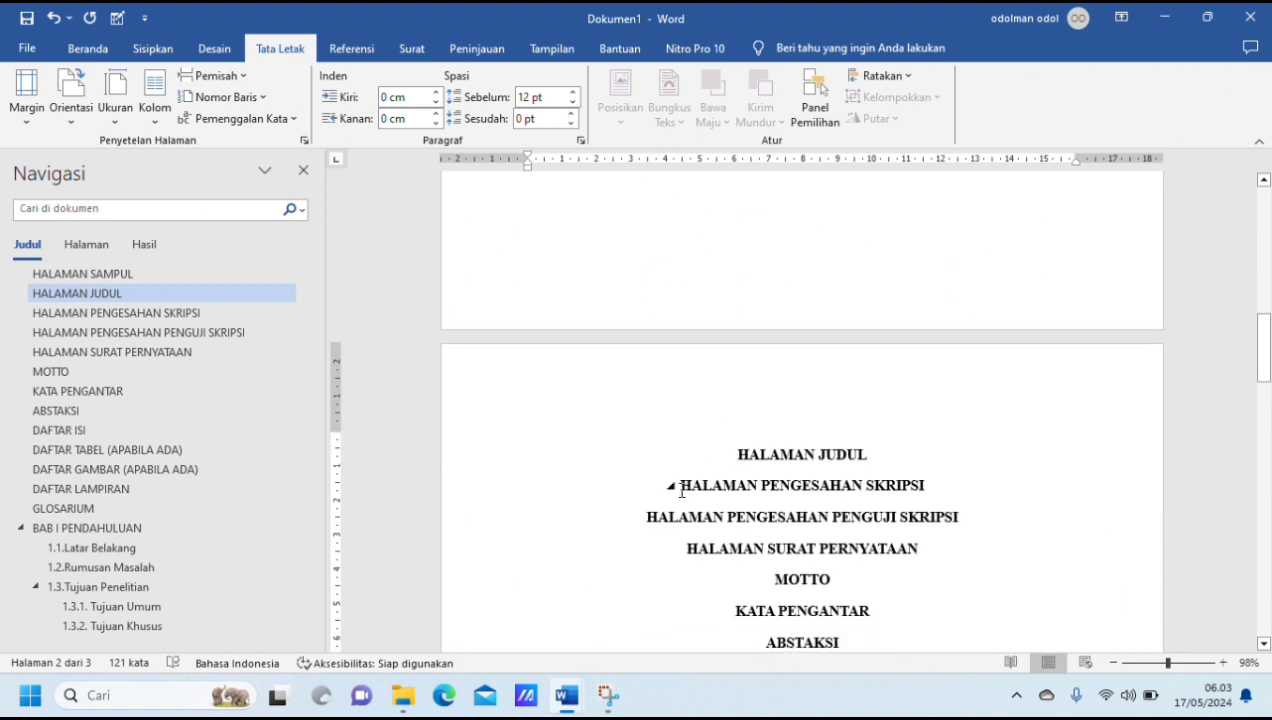
{"action": "left_click", "coordinate": [680, 489]}
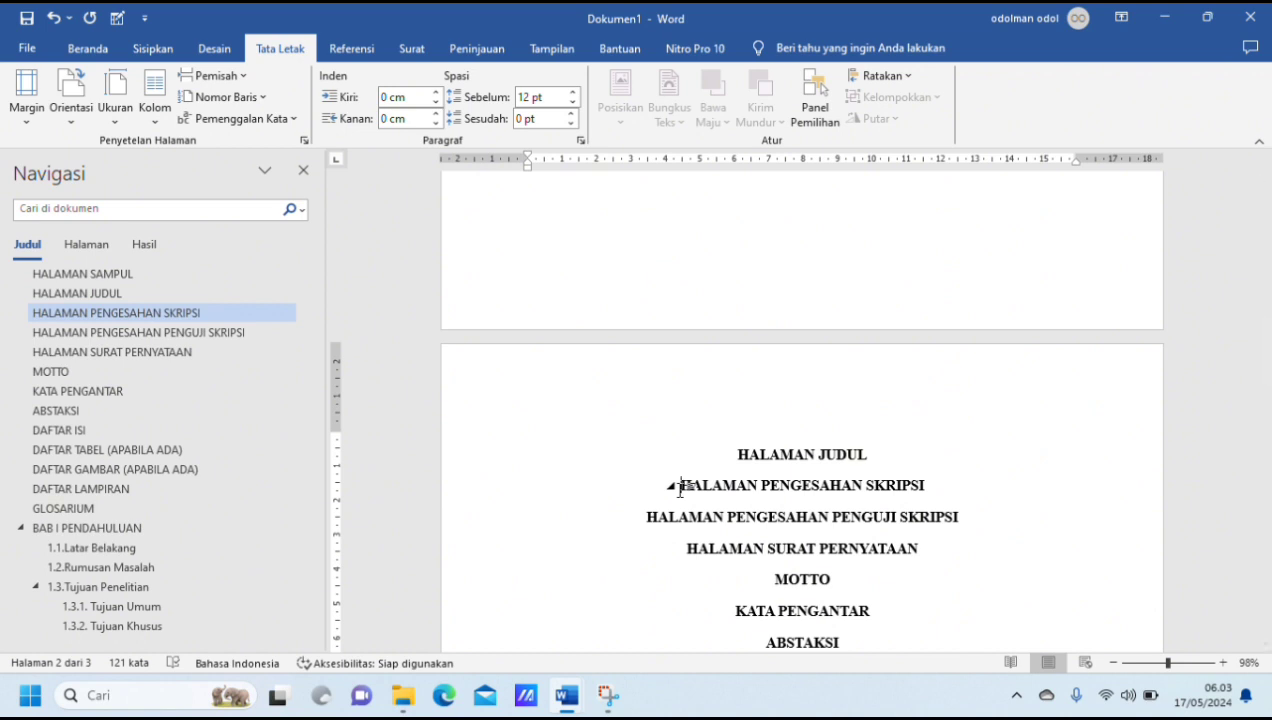
{"action": "scroll", "coordinate": [681, 490], "scroll_direction": "down", "scroll_amount": 1}
{"action": "scroll", "coordinate": [682, 490], "scroll_direction": "down", "scroll_amount": 1}
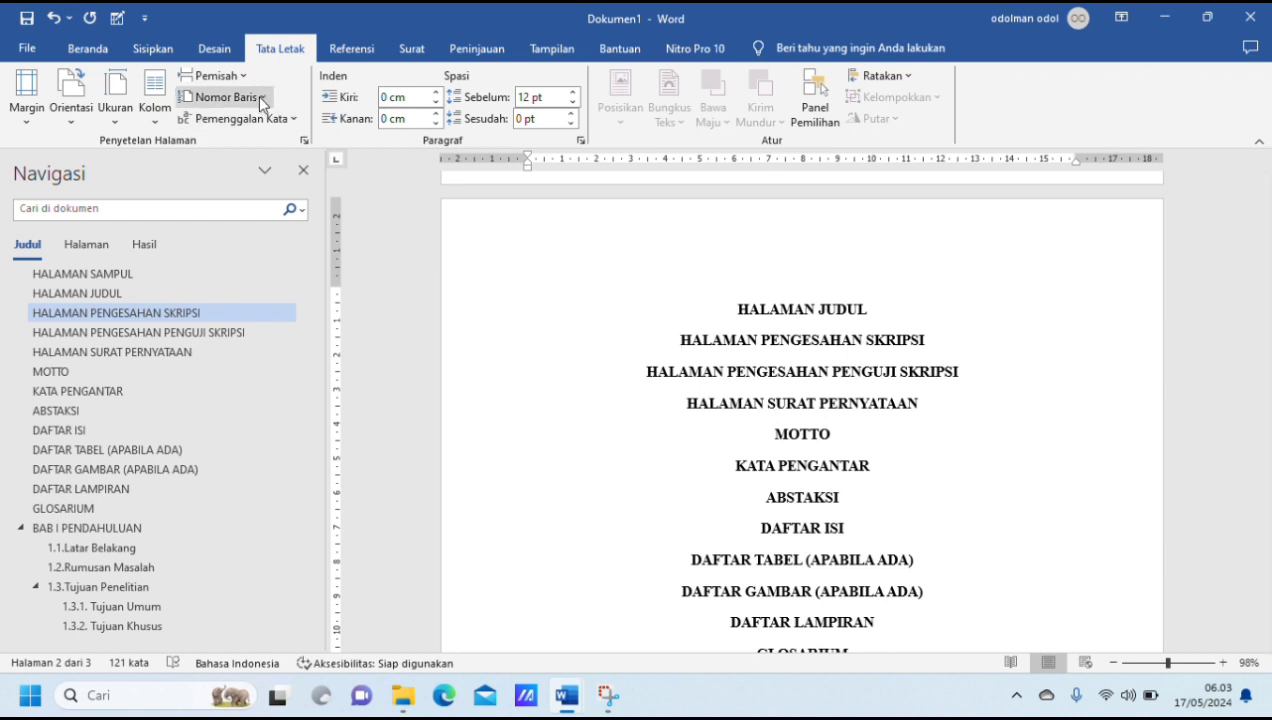
{"action": "left_click", "coordinate": [239, 76]}
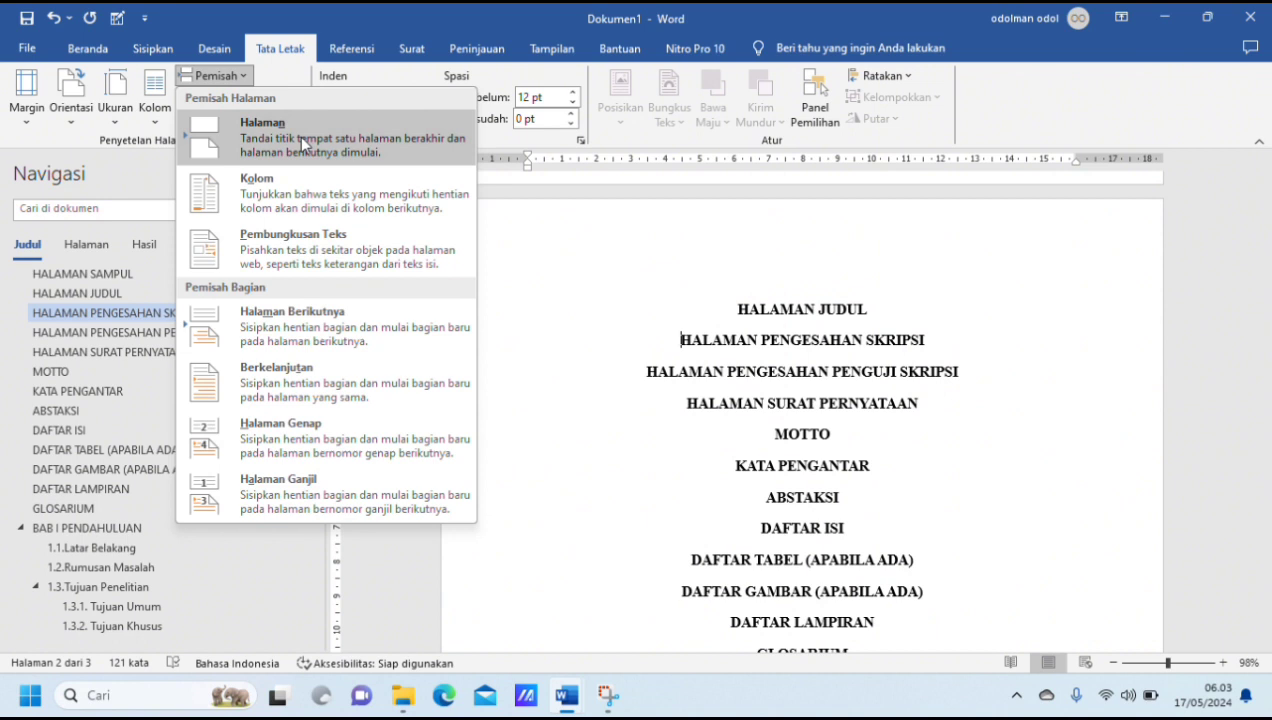
{"action": "left_click", "coordinate": [299, 136]}
Step: Insert a page break (Halaman) before "HALAMAN PENGESAHAN PENGUJI SKRIPSI" so that it starts on a new page
{"action": "scroll", "coordinate": [593, 336], "scroll_direction": "down", "scroll_amount": 3}
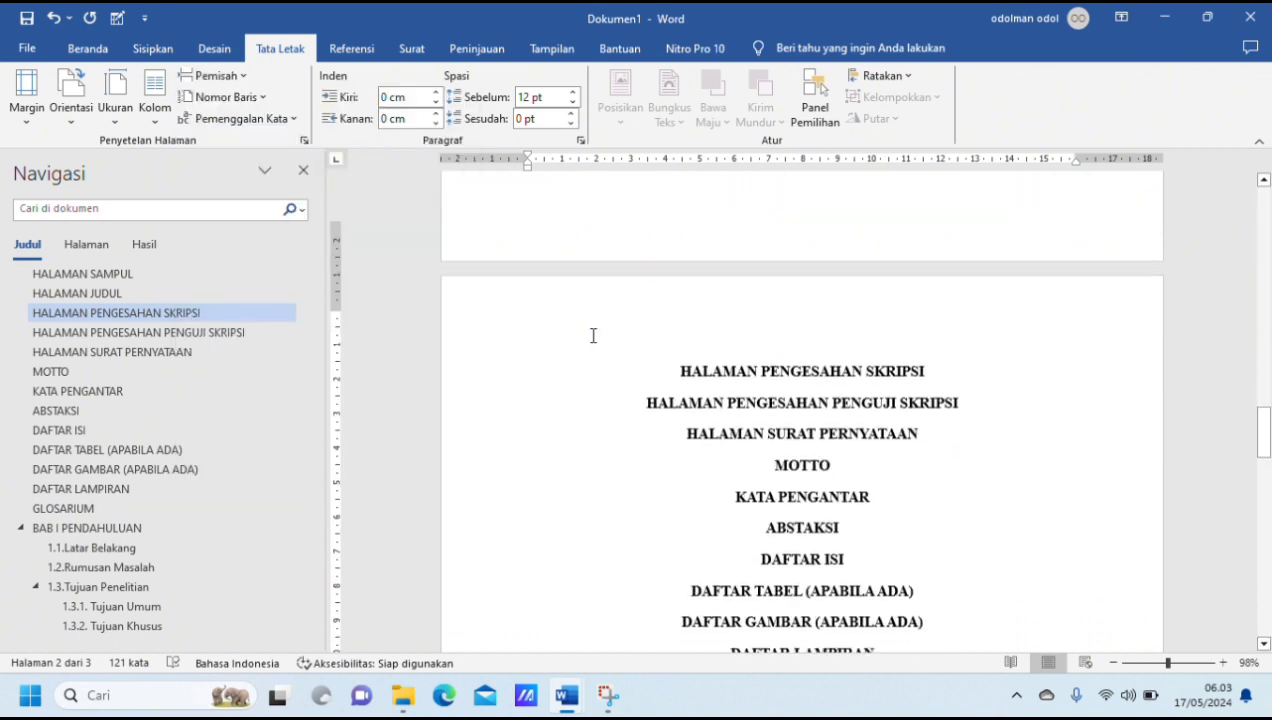
{"action": "scroll", "coordinate": [600, 335], "scroll_direction": "down", "scroll_amount": 1}
{"action": "left_click", "coordinate": [645, 331]}
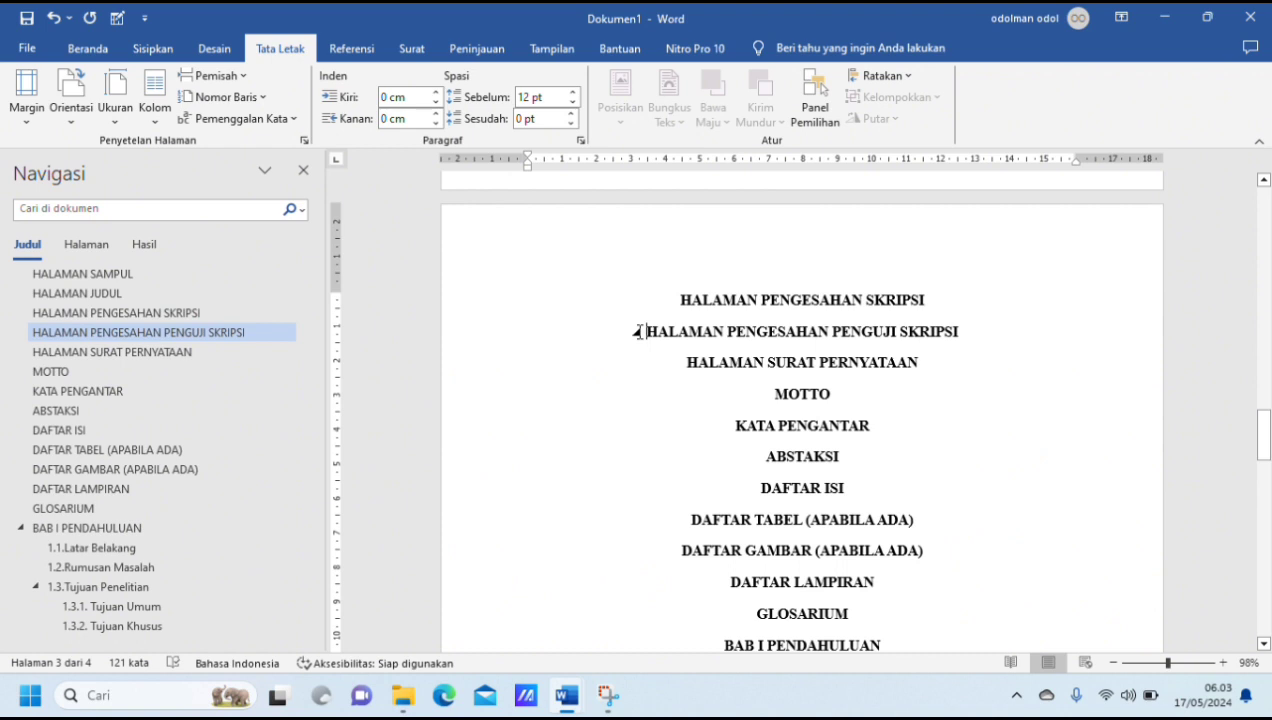
{"action": "left_click", "coordinate": [218, 84]}
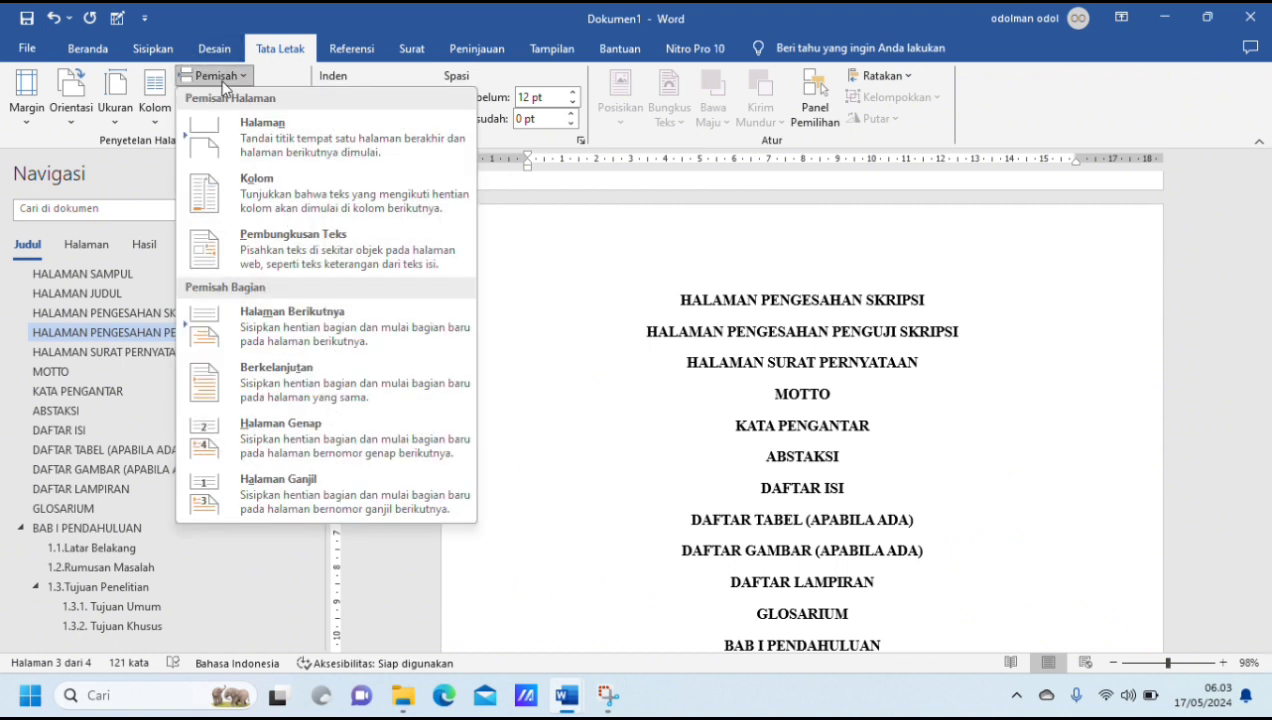
{"action": "left_click", "coordinate": [236, 128]}
Step: Insert page breaks before "HALAMAN SURAT PERNYATAAN" and "MOTTO" so that each starts on its own page
{"action": "scroll", "coordinate": [549, 476], "scroll_direction": "down", "scroll_amount": 2}
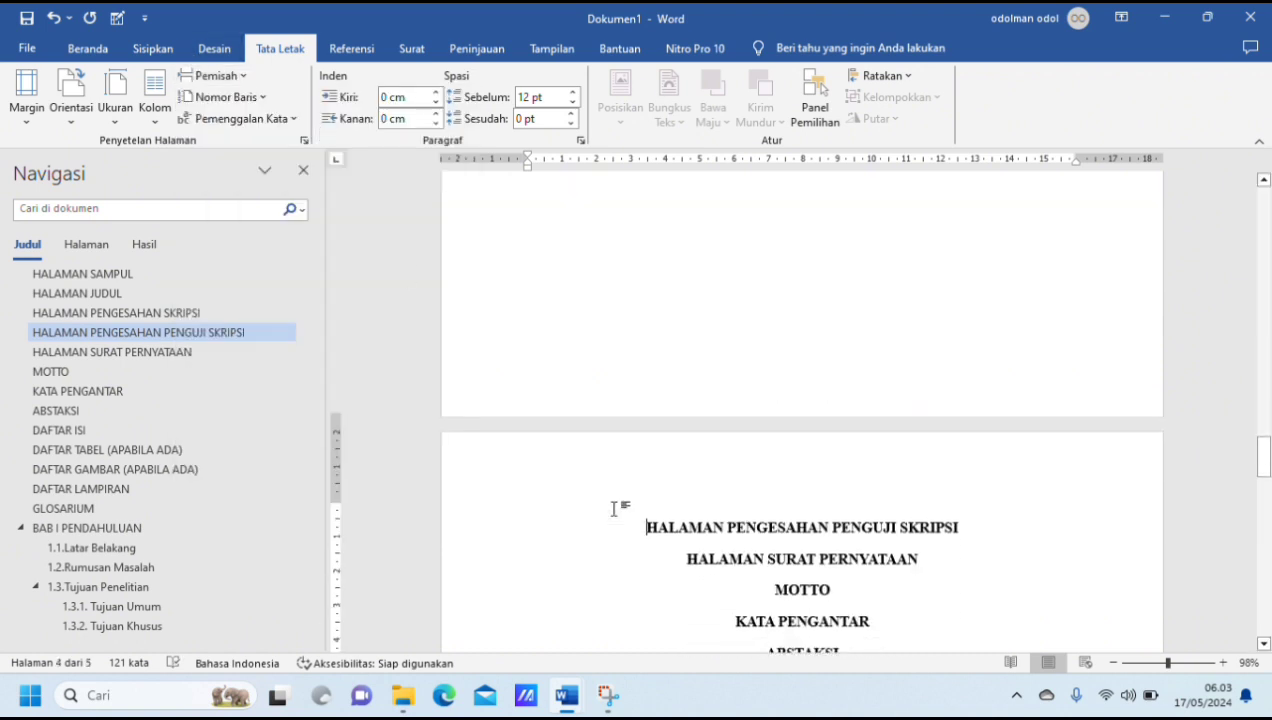
{"action": "left_click", "coordinate": [688, 543]}
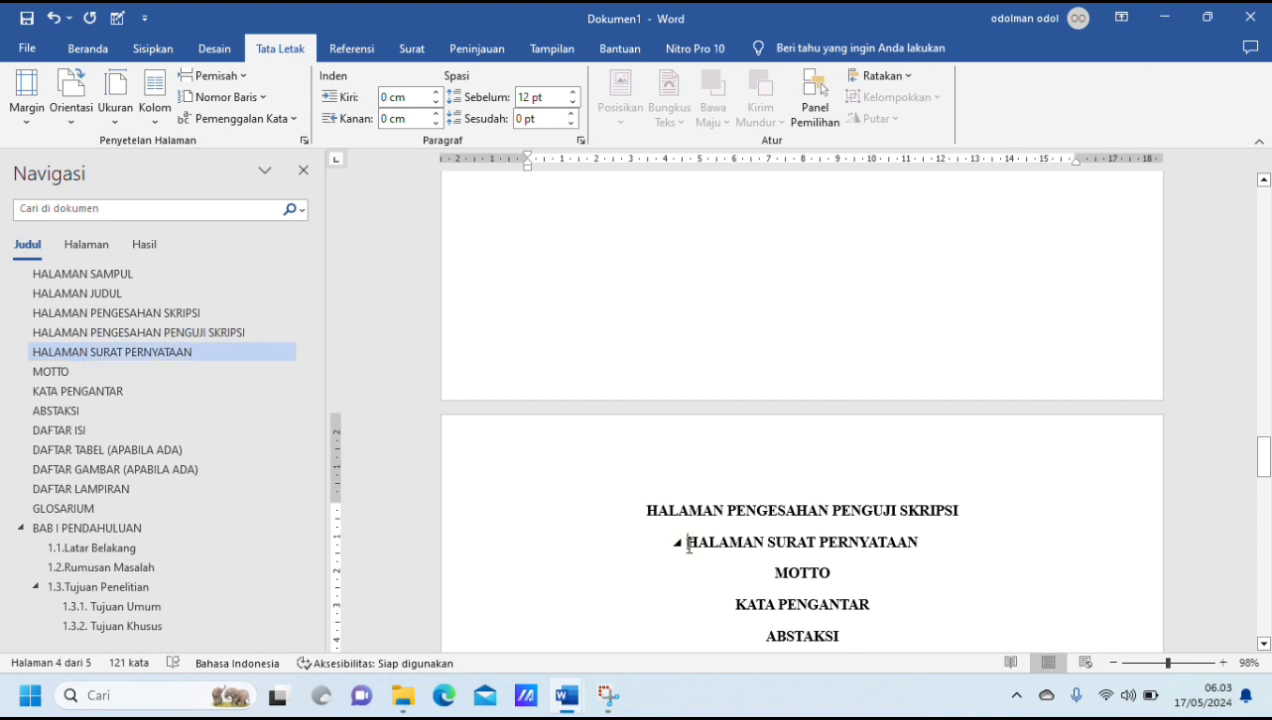
{"action": "key", "text": "ctrl+Return"}
{"action": "scroll", "coordinate": [700, 480], "scroll_direction": "down", "scroll_amount": 3}
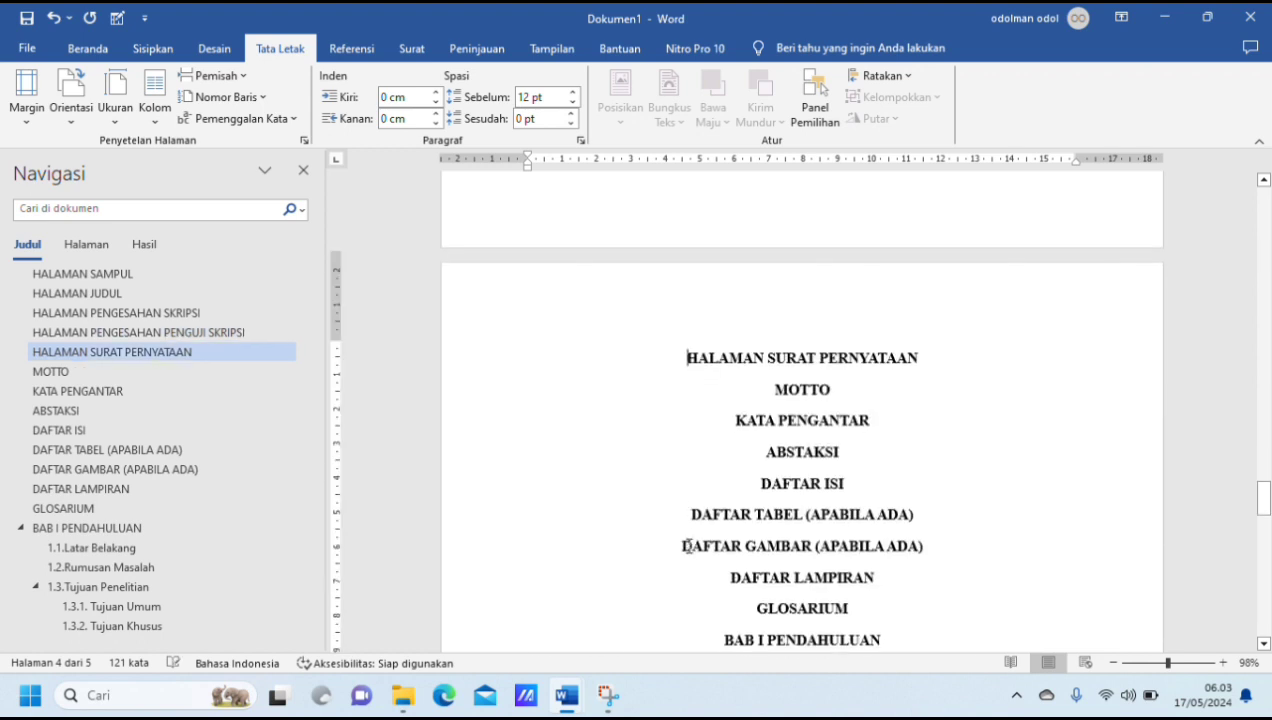
{"action": "left_click", "coordinate": [774, 380]}
{"action": "key", "text": "ctrl+Return"}
Step: Insert page breaks before "KATA PENGANTAR" and "ABSTAKSI" so that each starts on its own page
{"action": "scroll", "coordinate": [775, 386], "scroll_direction": "down", "scroll_amount": 3}
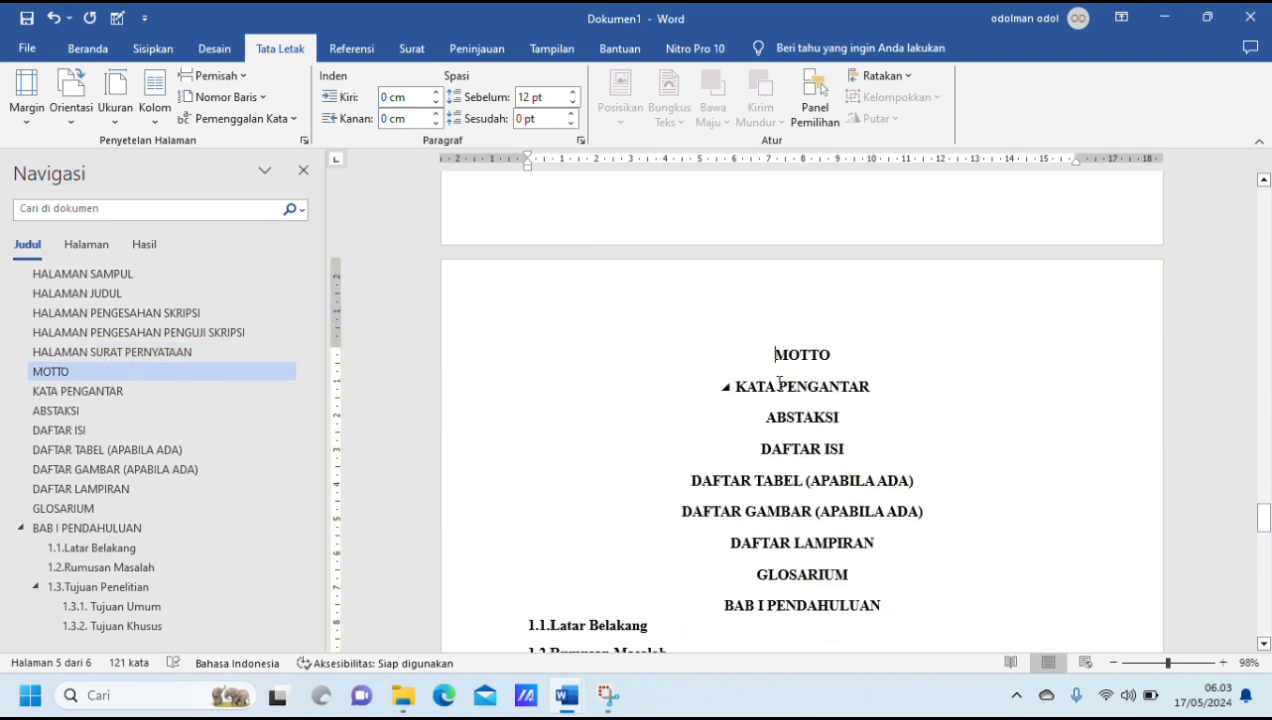
{"action": "left_click", "coordinate": [737, 386]}
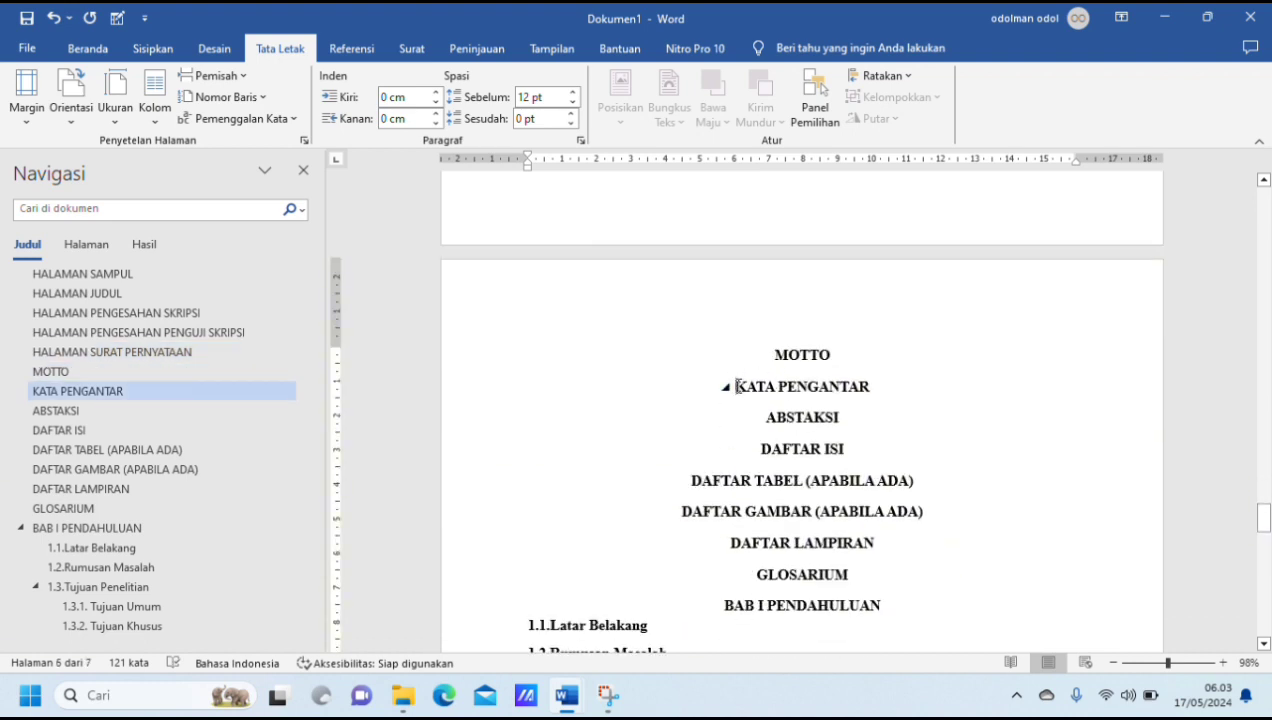
{"action": "key", "text": "ctrl+Return"}
{"action": "scroll", "coordinate": [740, 390], "scroll_direction": "down", "scroll_amount": 3}
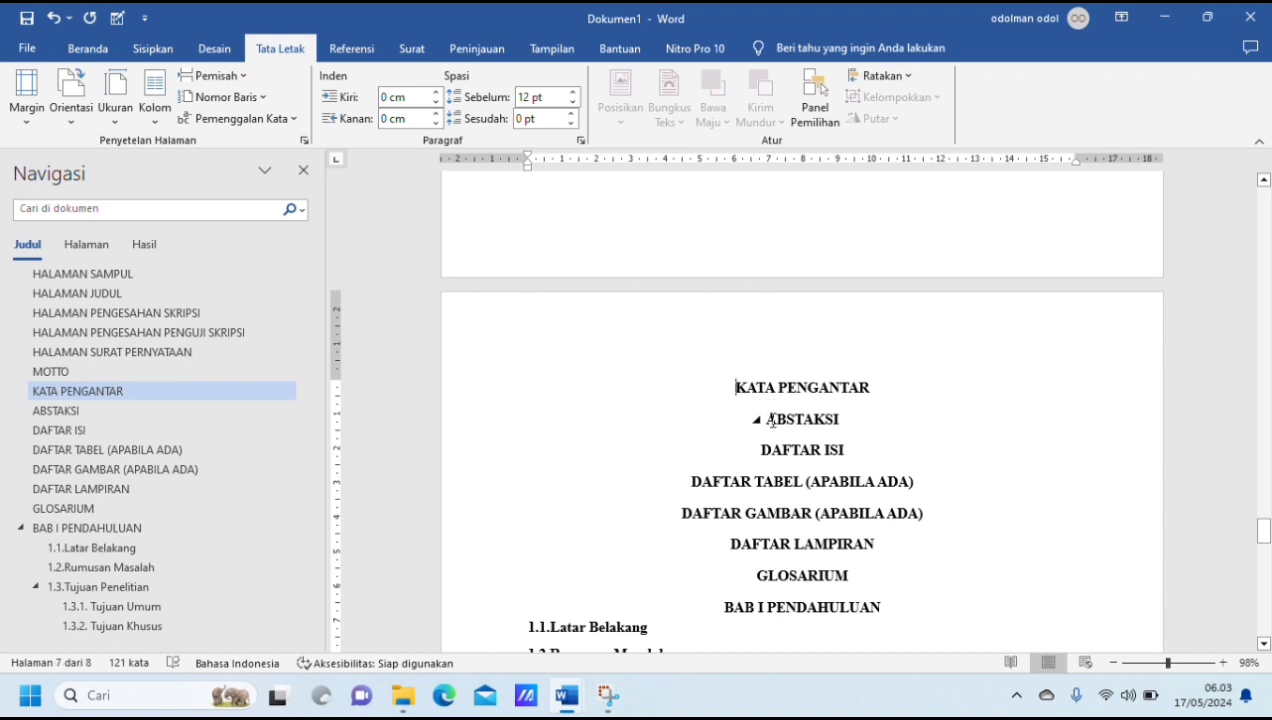
{"action": "left_click", "coordinate": [766, 419]}
{"action": "key", "text": "ctrl+Return"}
Step: Insert page breaks before "DAFTAR ISI" and "DAFTAR TABEL (APABILA ADA)" so that each starts on its own page
{"action": "scroll", "coordinate": [778, 420], "scroll_direction": "down", "scroll_amount": 3}
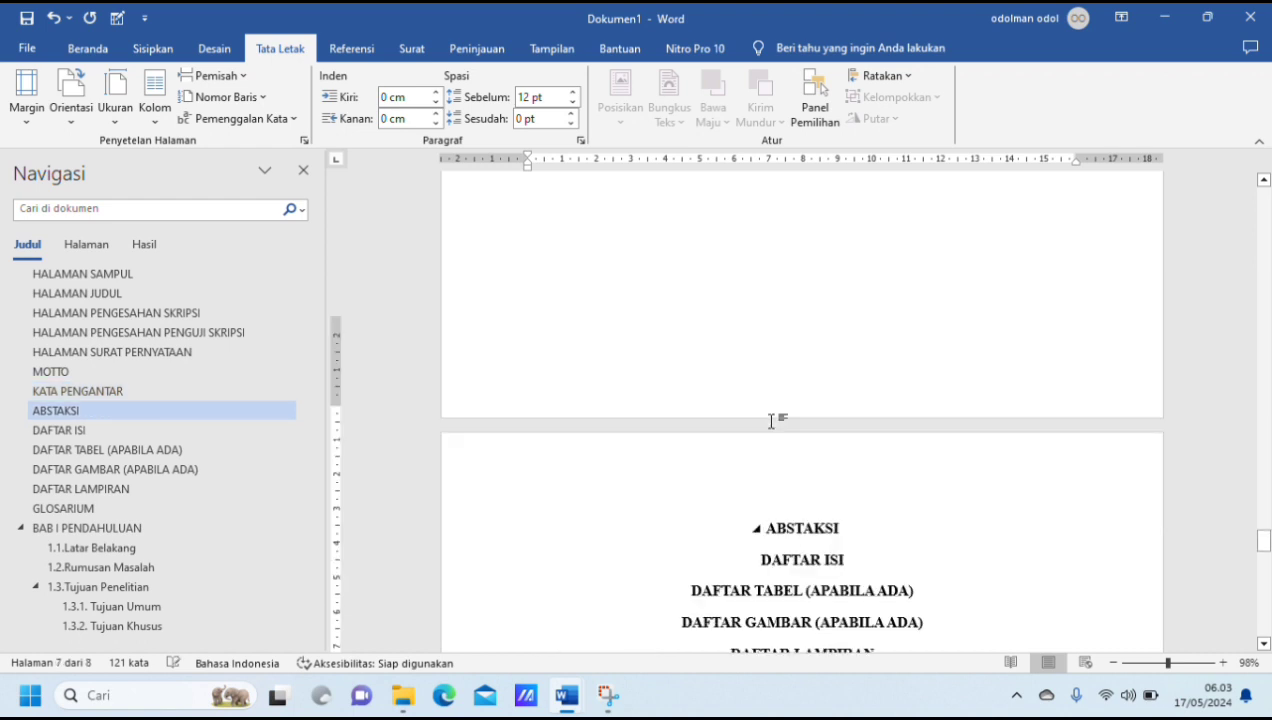
{"action": "left_click", "coordinate": [761, 418]}
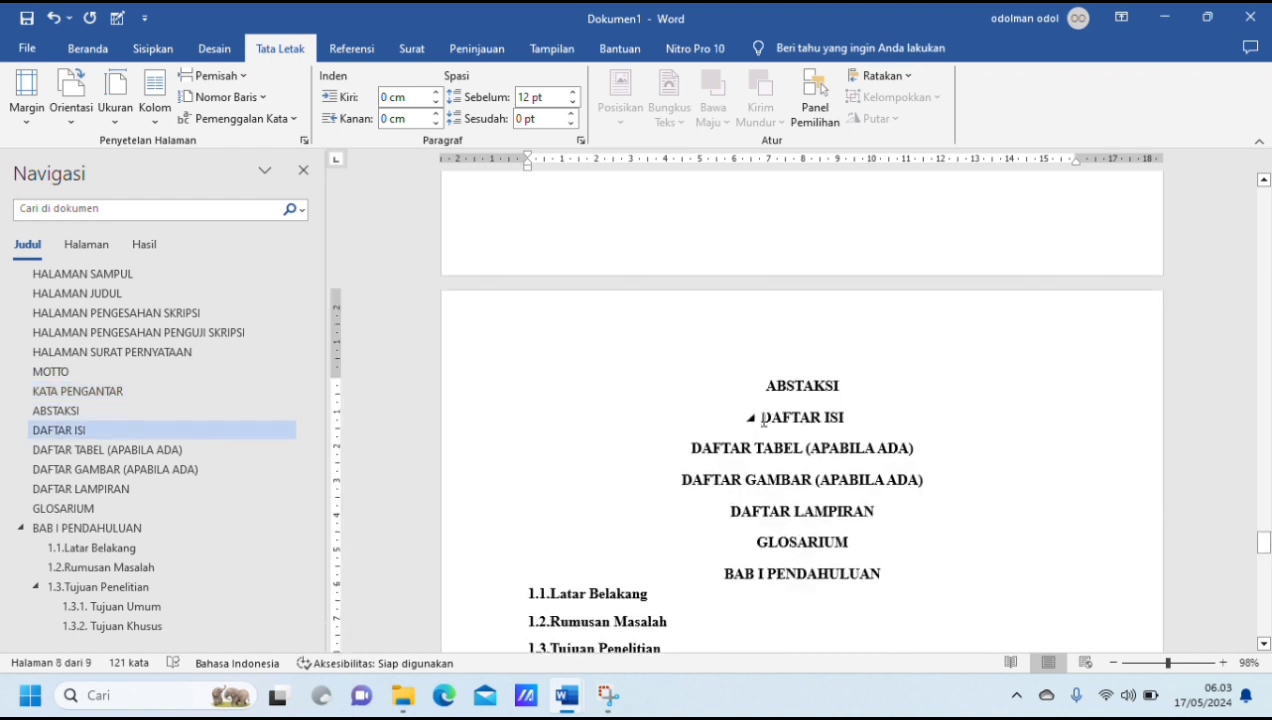
{"action": "key", "text": "ctrl+Return"}
{"action": "scroll", "coordinate": [761, 420], "scroll_direction": "down", "scroll_amount": 3}
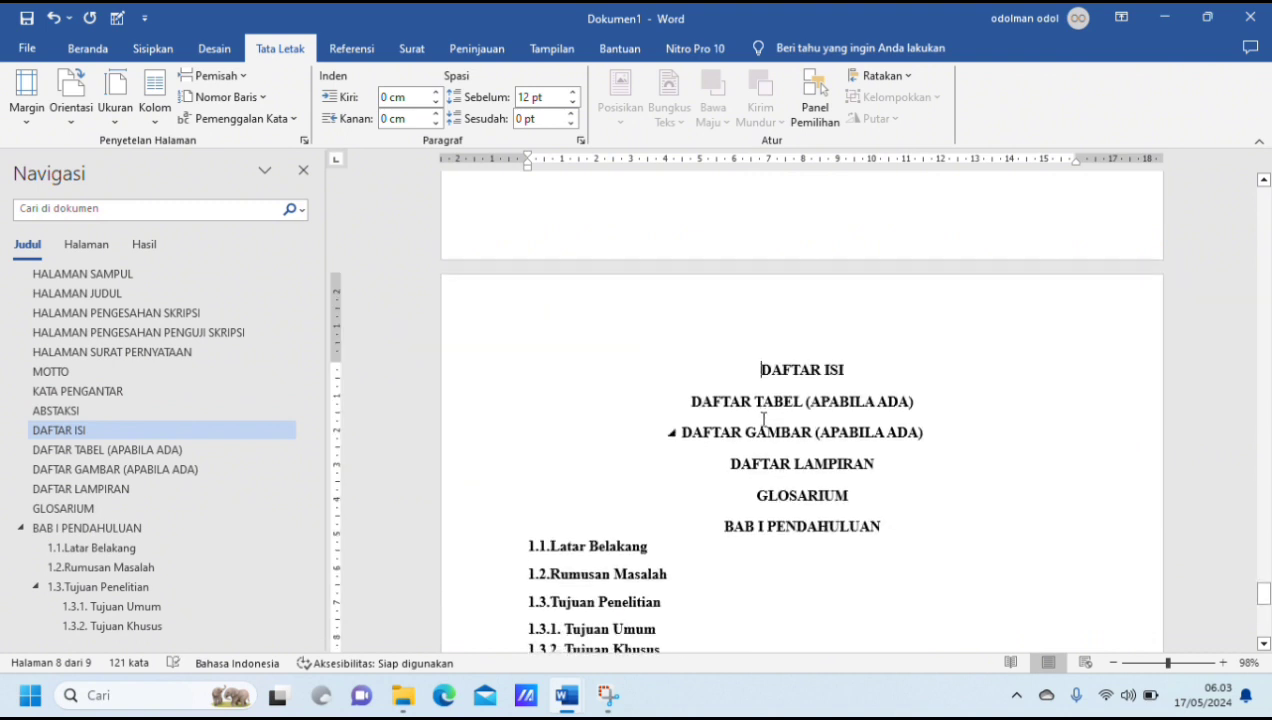
{"action": "left_click", "coordinate": [690, 401]}
{"action": "key", "text": "ctrl+Return"}
Step: Insert page breaks before "DAFTAR GAMBAR (APABILA ADA)" and "DAFTAR LAMPIRAN" so that each starts on its own page
{"action": "scroll", "coordinate": [690, 403], "scroll_direction": "down", "scroll_amount": 3}
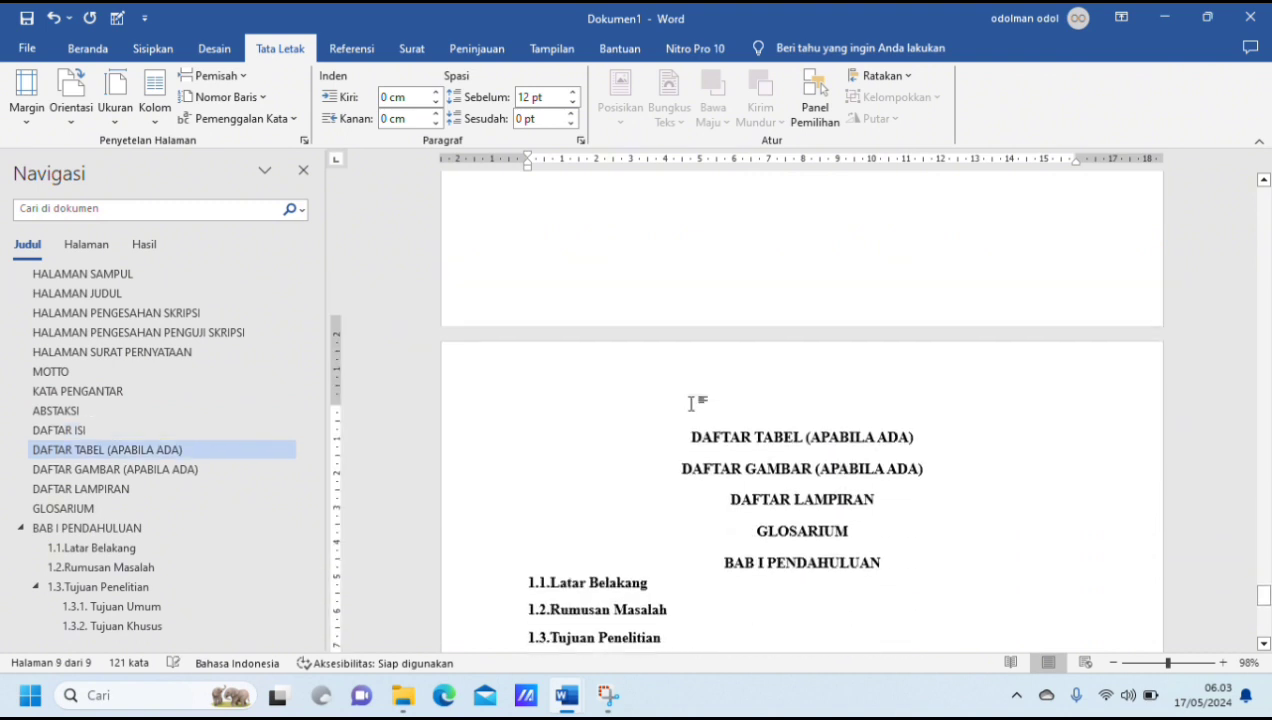
{"action": "left_click", "coordinate": [682, 442]}
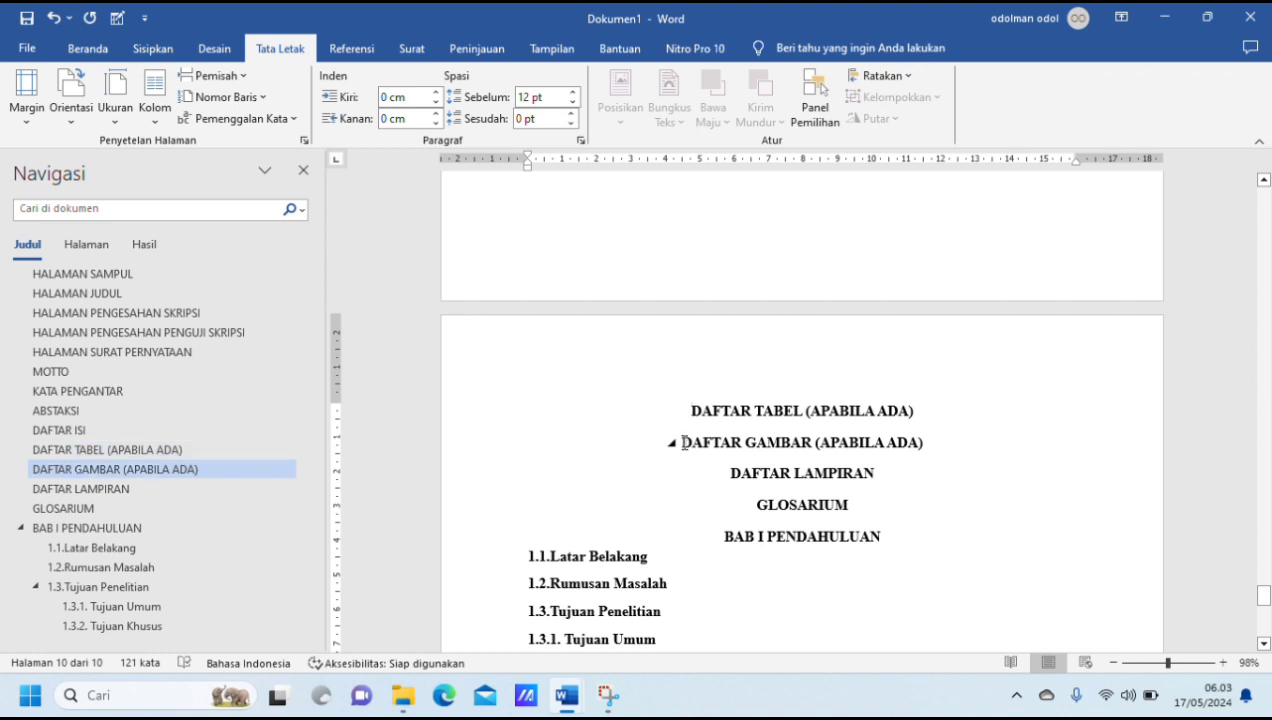
{"action": "key", "text": "ctrl+Return"}
{"action": "scroll", "coordinate": [684, 442], "scroll_direction": "down", "scroll_amount": 3}
{"action": "scroll", "coordinate": [685, 442], "scroll_direction": "down", "scroll_amount": 5}
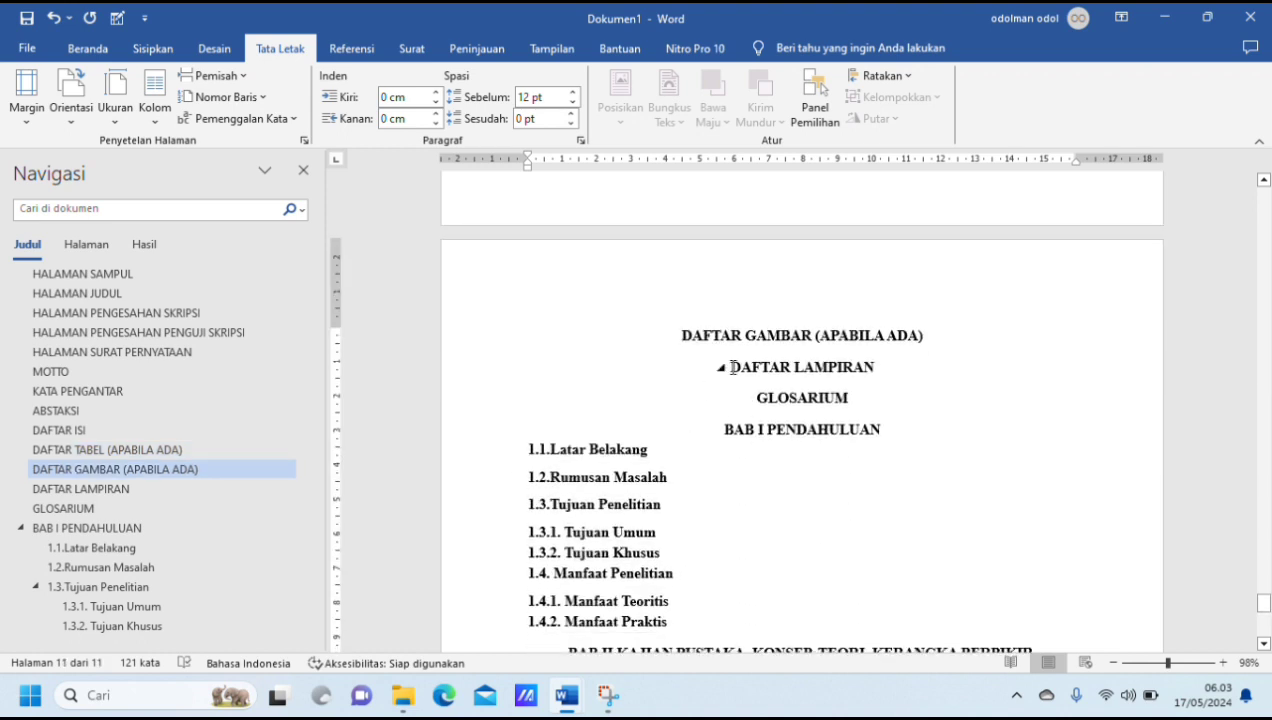
{"action": "left_click", "coordinate": [733, 367]}
{"action": "key", "text": "ctrl+Return"}
Step: Insert a page break before "GLOSARIUM" so that it starts on a new page
{"action": "scroll", "coordinate": [735, 366], "scroll_direction": "down", "scroll_amount": 3}
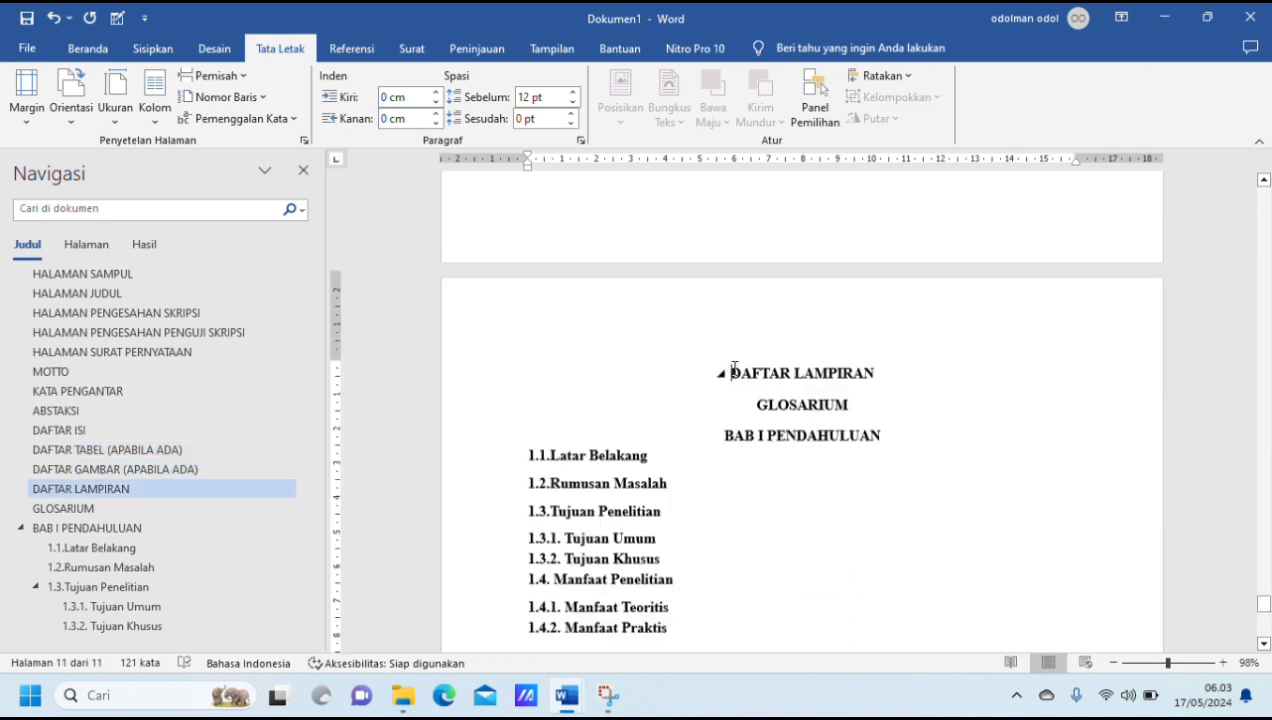
{"action": "left_click", "coordinate": [757, 400]}
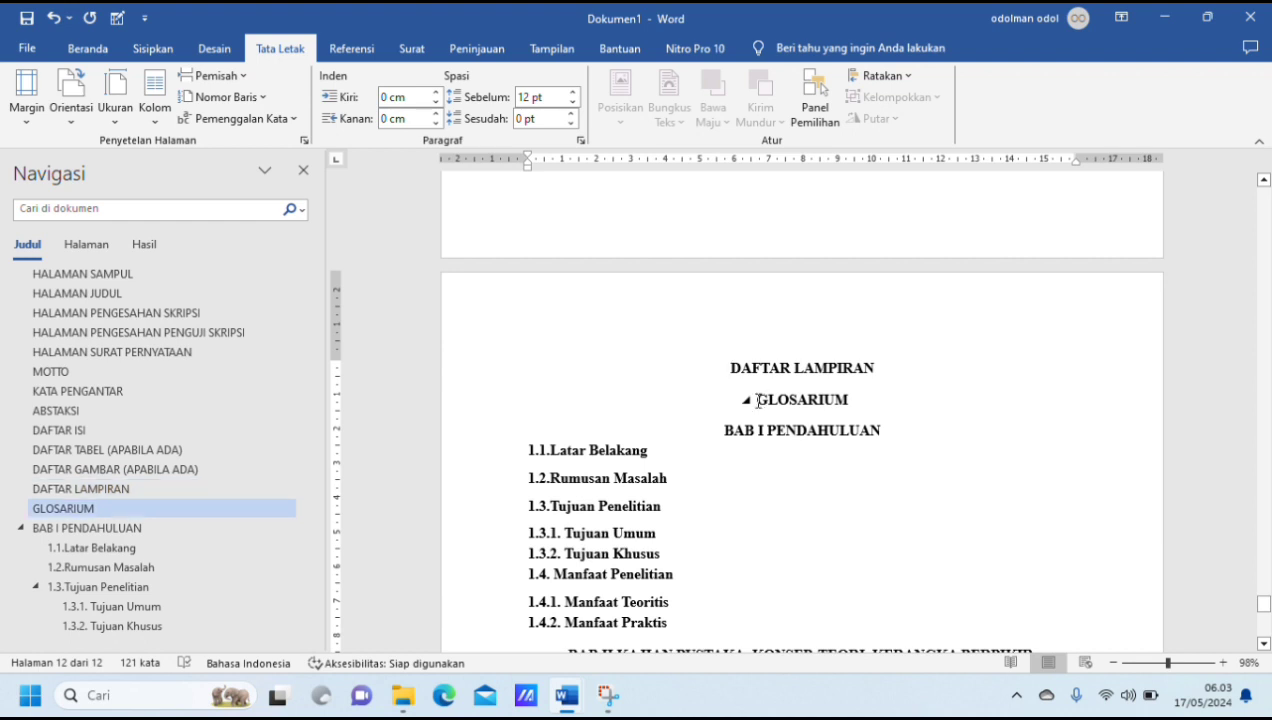
{"action": "key", "text": "ctrl+Return"}
Step: Insert a next-page section break (Halaman Berikutnya) before "BAB I PENDAHULUAN" so that the chapter begins a new section
{"action": "scroll", "coordinate": [758, 401], "scroll_direction": "down", "scroll_amount": 3}
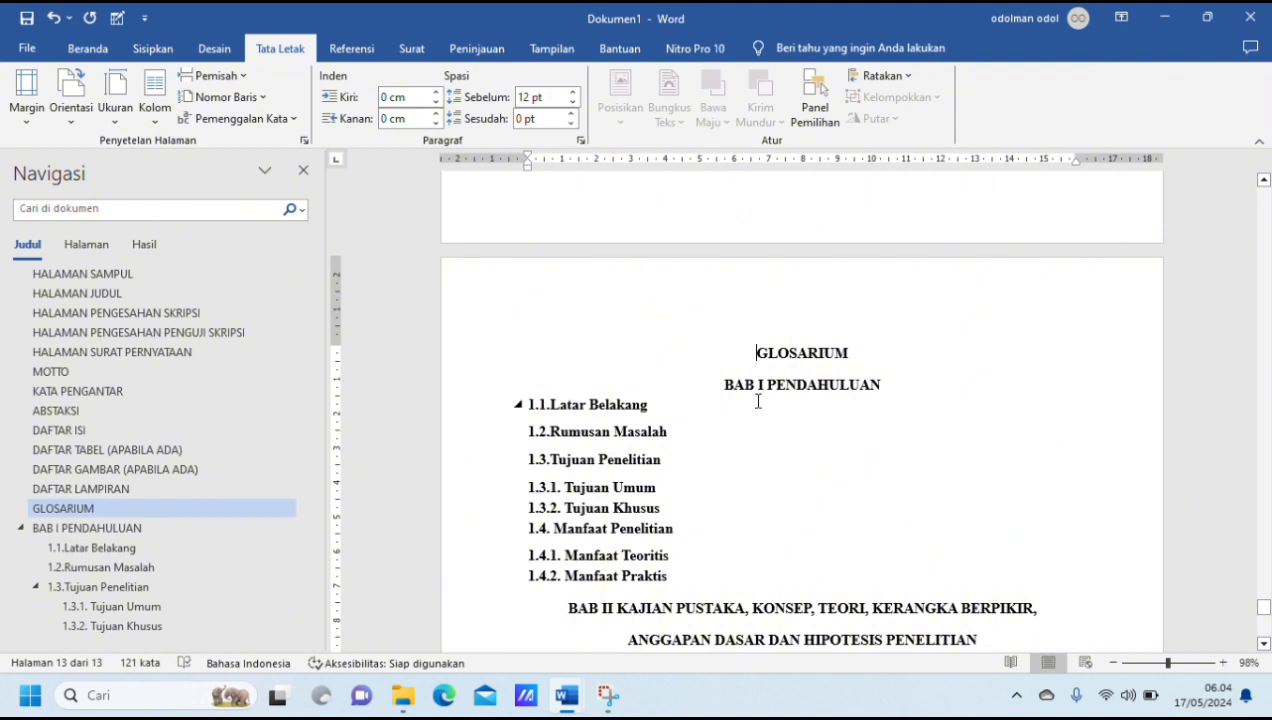
{"action": "scroll", "coordinate": [758, 399], "scroll_direction": "down", "scroll_amount": 1}
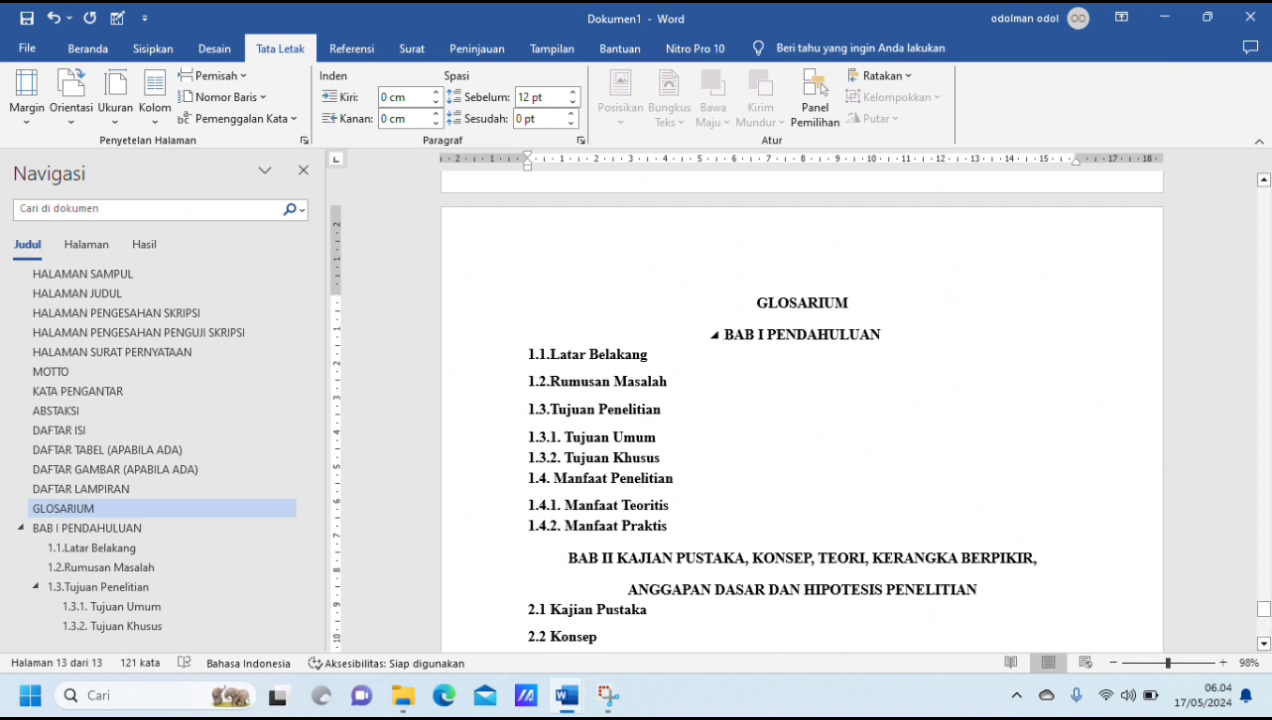
{"action": "left_click", "coordinate": [720, 334]}
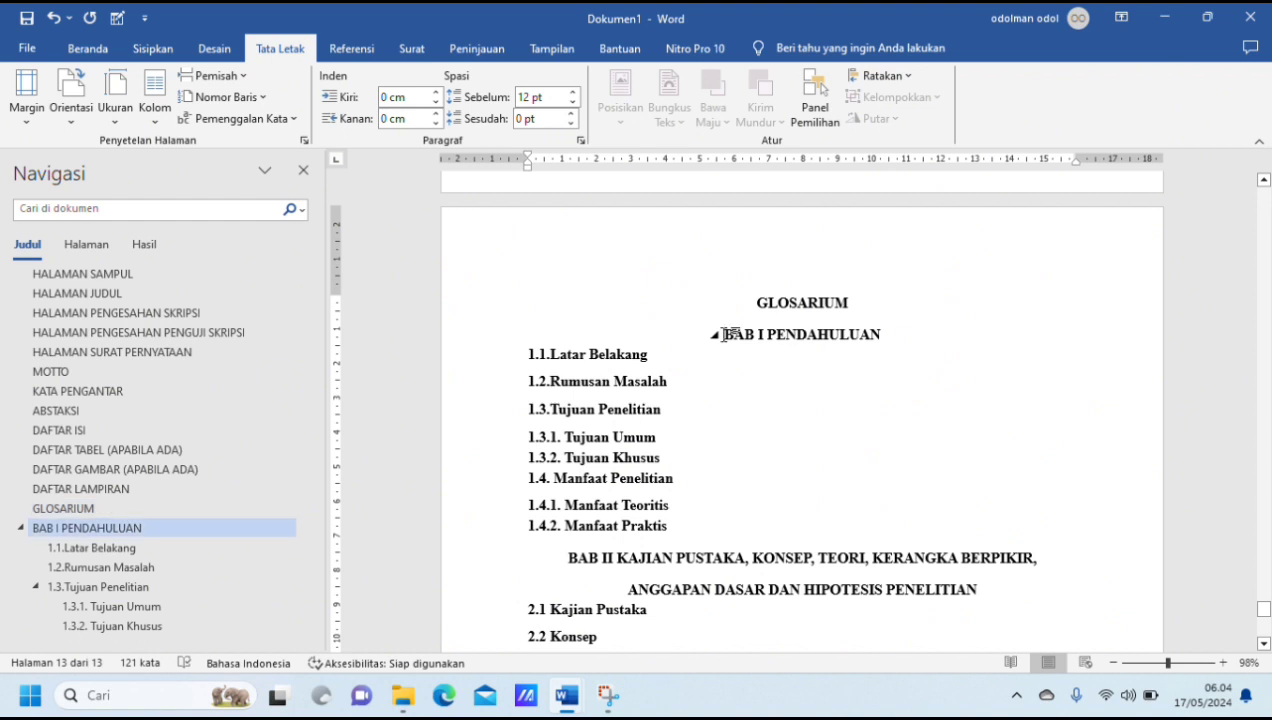
{"action": "left_click", "coordinate": [247, 89]}
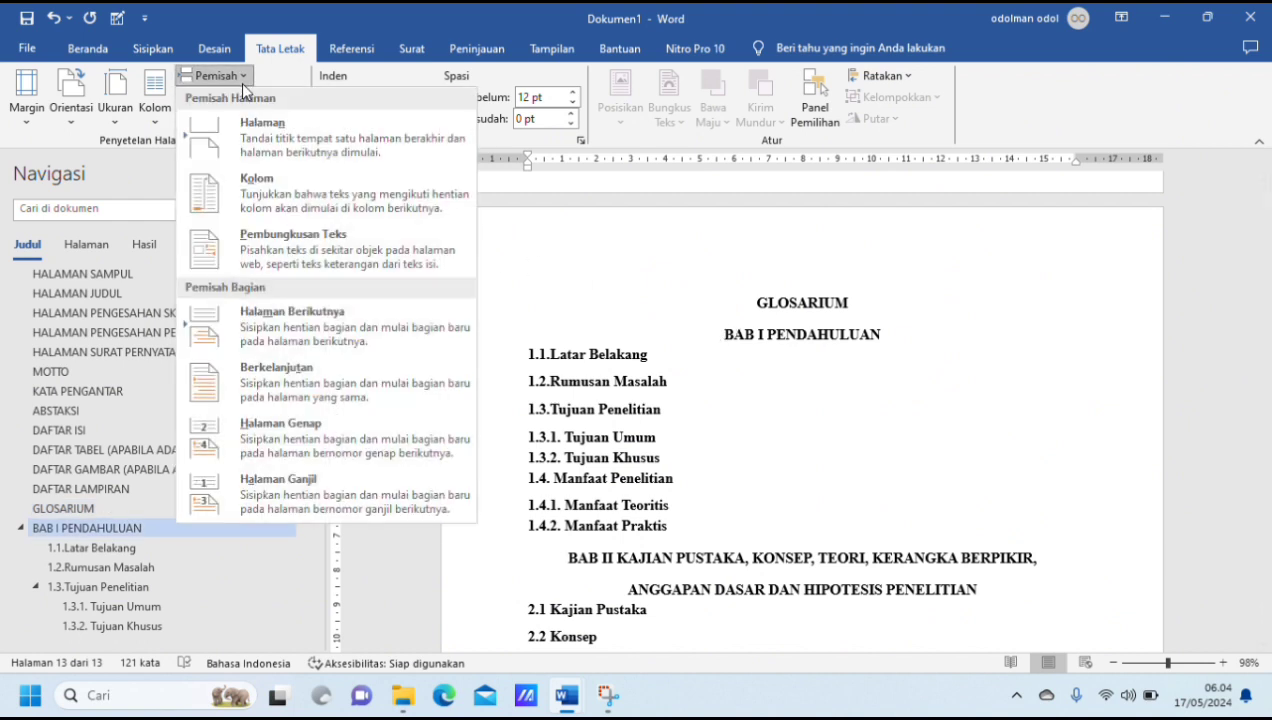
{"action": "left_click", "coordinate": [331, 326]}
Step: Insert a page break before the "BAB II KAJIAN PUSTAKA" heading, undoing the empty line added there by mistake
{"action": "scroll", "coordinate": [676, 434], "scroll_direction": "down", "scroll_amount": 10}
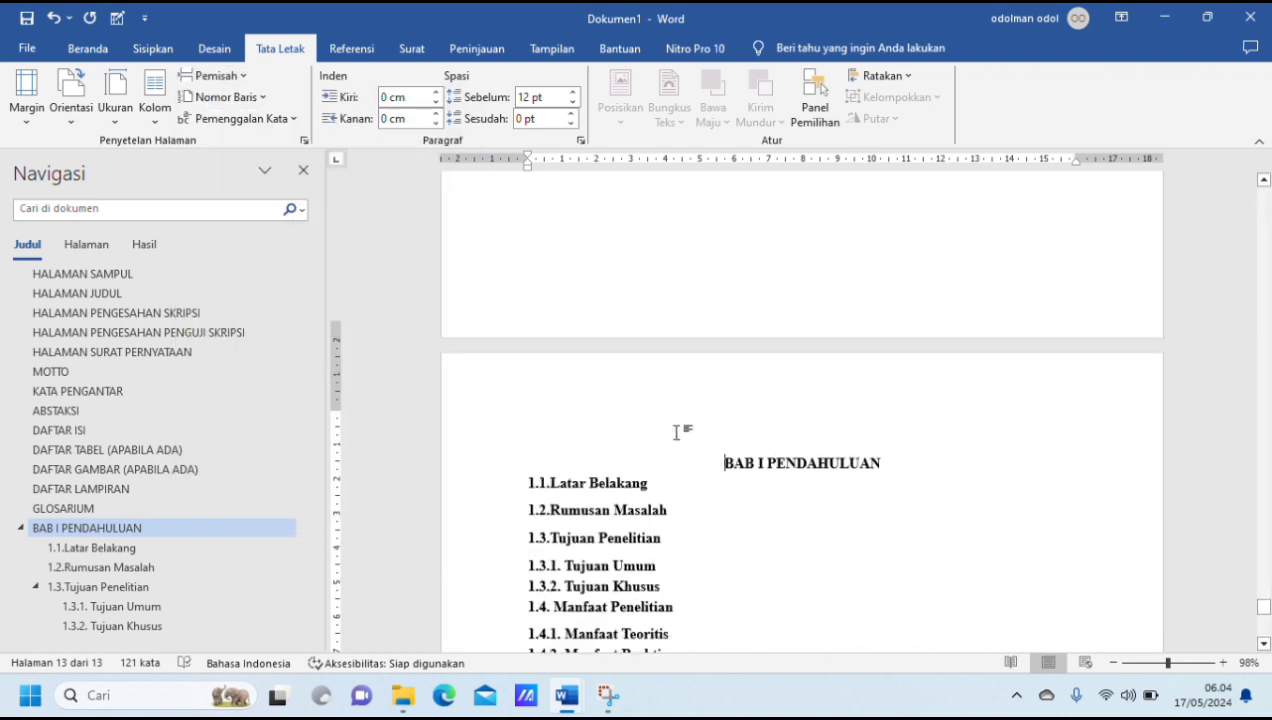
{"action": "scroll", "coordinate": [678, 432], "scroll_direction": "down", "scroll_amount": 1}
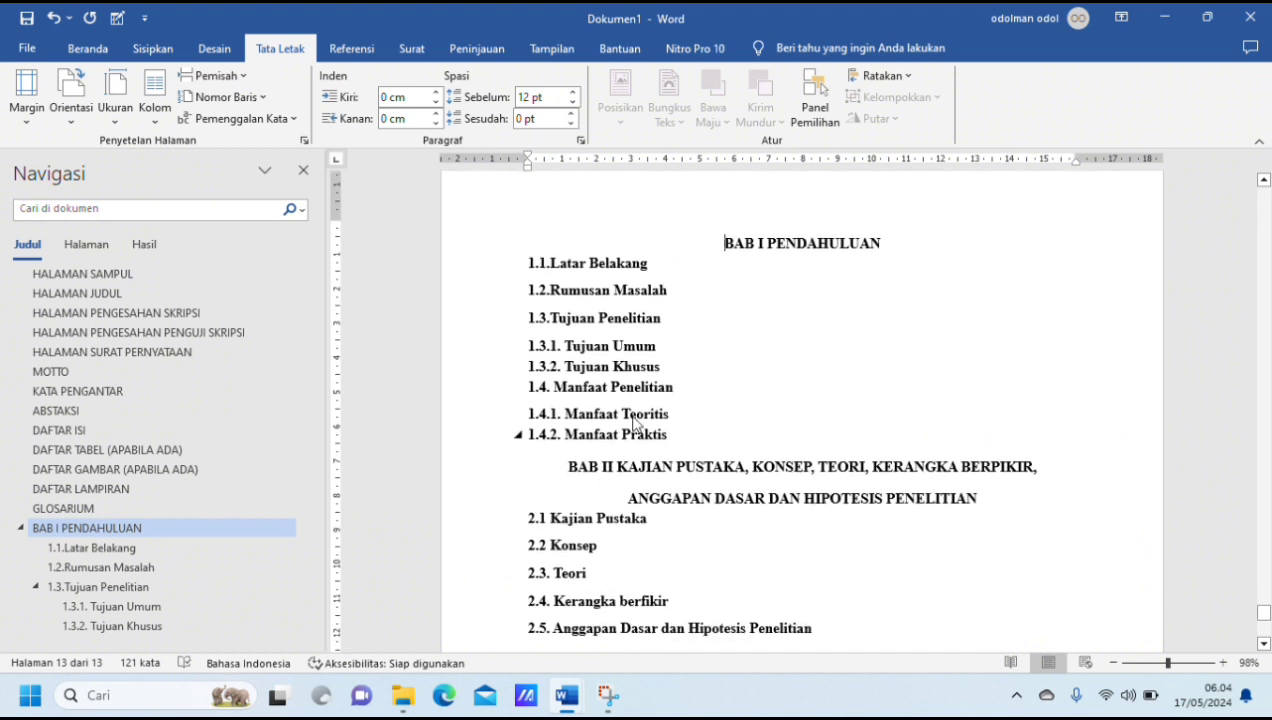
{"action": "left_click", "coordinate": [569, 467]}
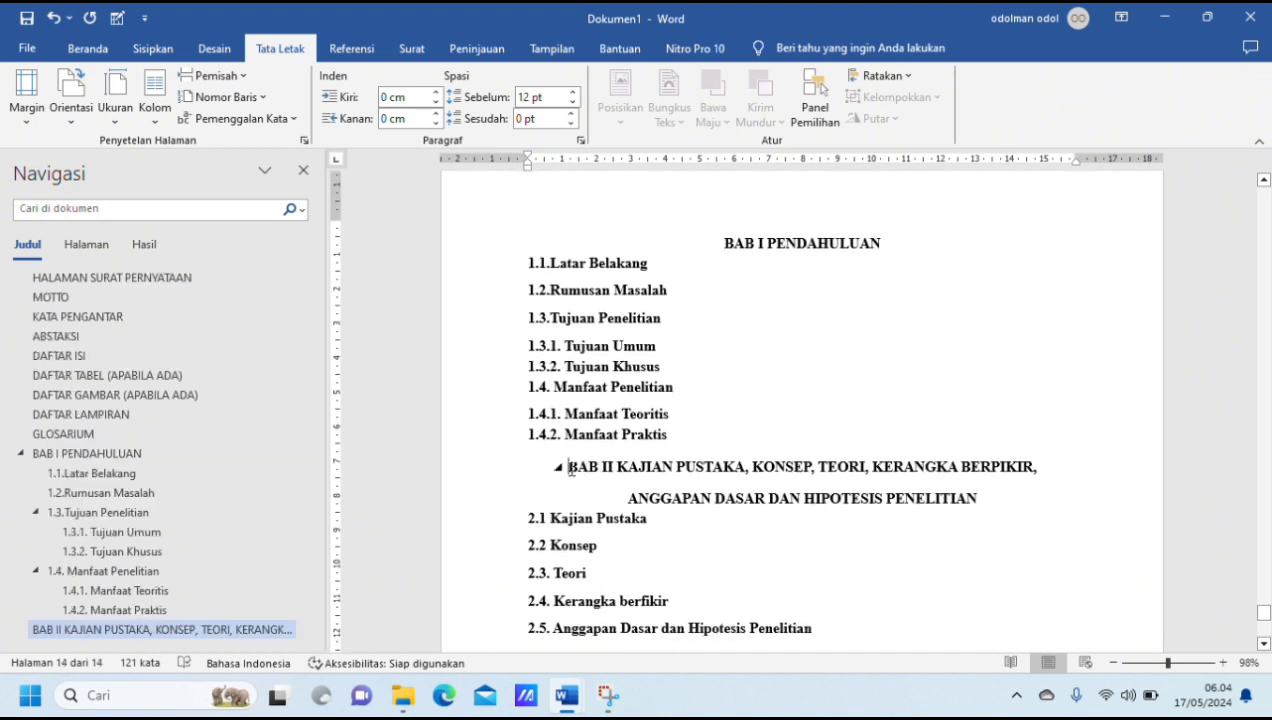
{"action": "key", "text": "Return"}
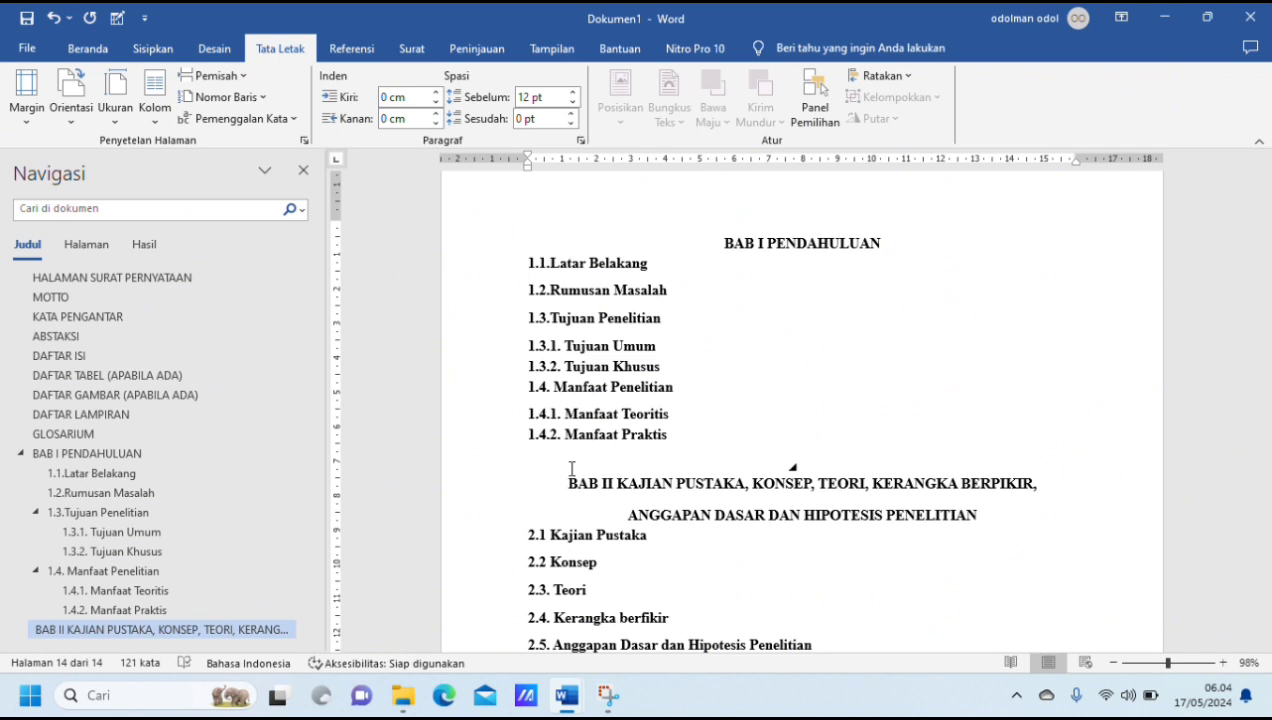
{"action": "key", "text": "ctrl+z"}
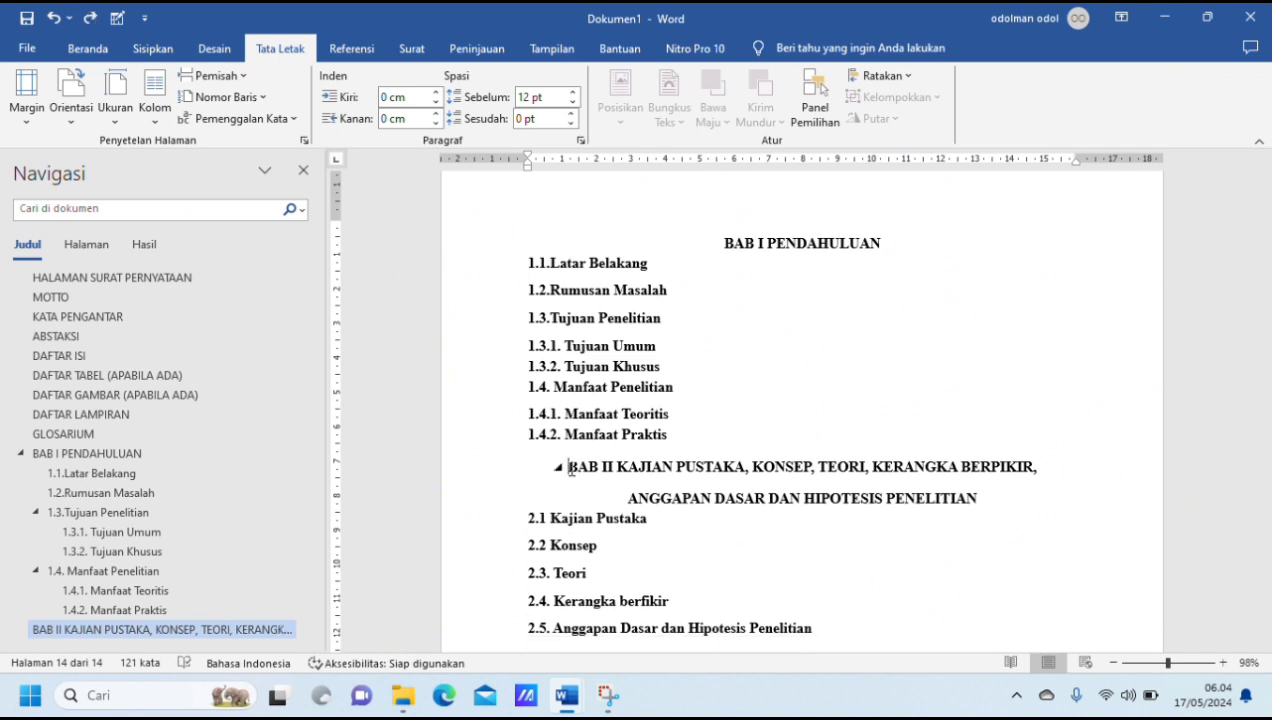
{"action": "key", "text": "ctrl+Return"}
Step: Insert page breaks before "BAB III METODE PENELITIAN" and "Daftar Pustaka" so that each starts on its own page
{"action": "scroll", "coordinate": [569, 470], "scroll_direction": "down", "scroll_amount": 3}
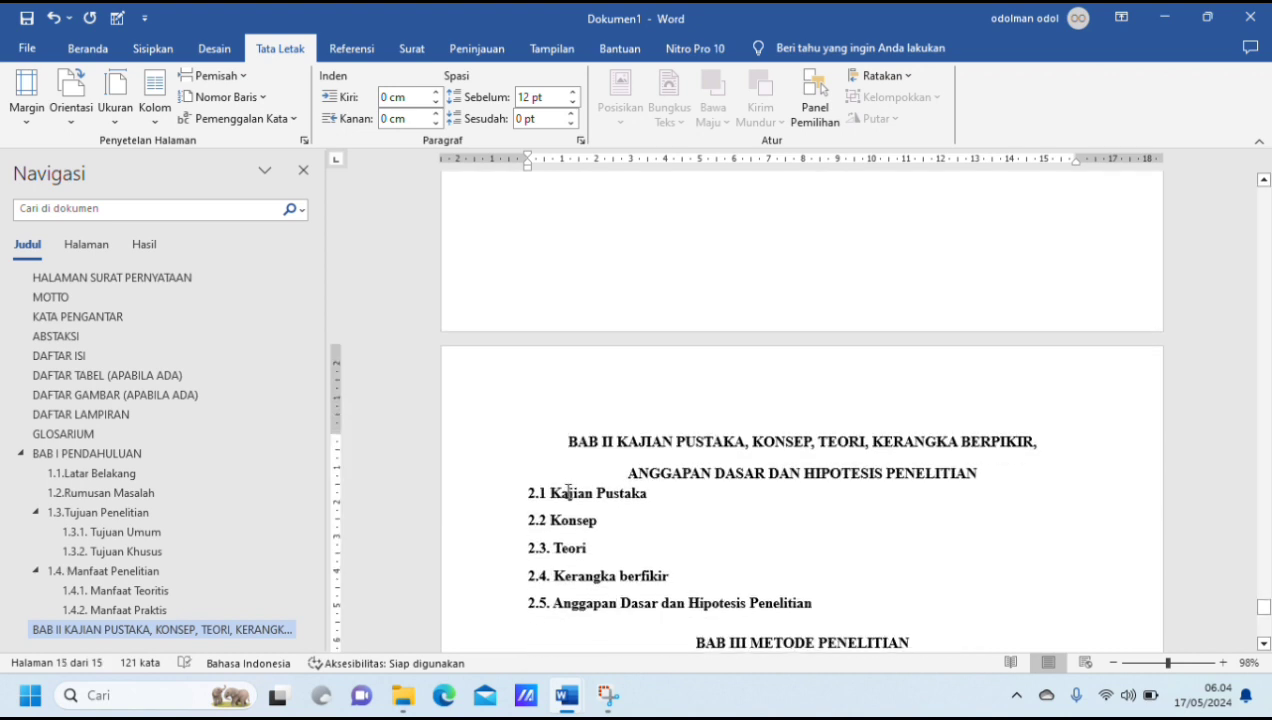
{"action": "left_click", "coordinate": [699, 633]}
{"action": "key", "text": "ctrl+Return"}
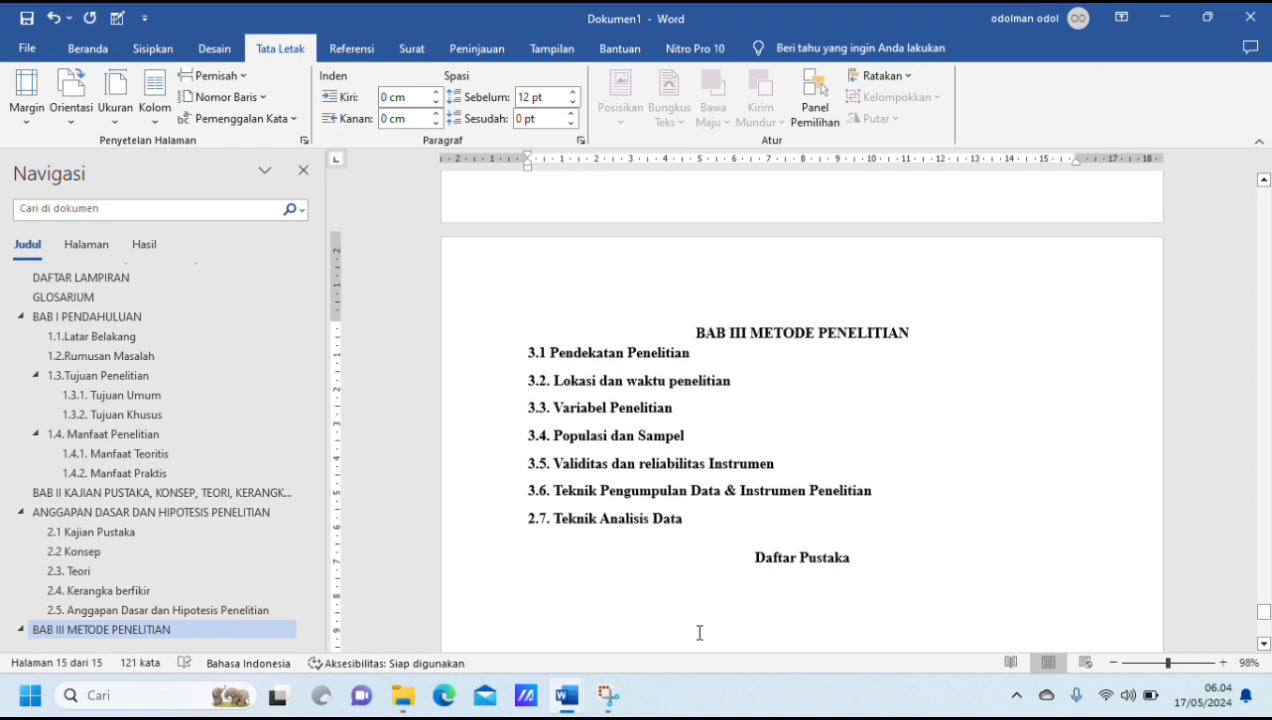
{"action": "left_click", "coordinate": [755, 500]}
{"action": "key", "text": "ctrl+Return"}
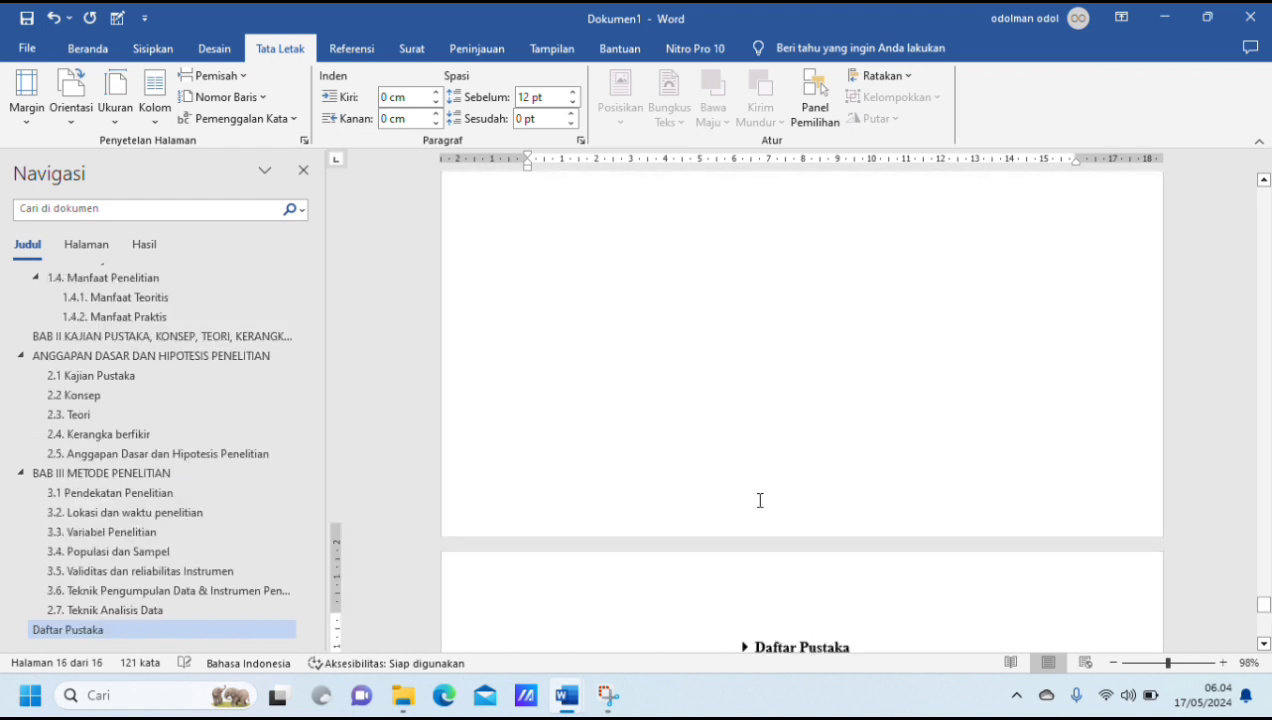
Step: Apply the last custom margins to the whole document: 4 cm top and left, 3 cm bottom and right
{"action": "scroll", "coordinate": [716, 455], "scroll_direction": "up", "scroll_amount": 10}
{"action": "scroll", "coordinate": [712, 455], "scroll_direction": "up", "scroll_amount": 20}
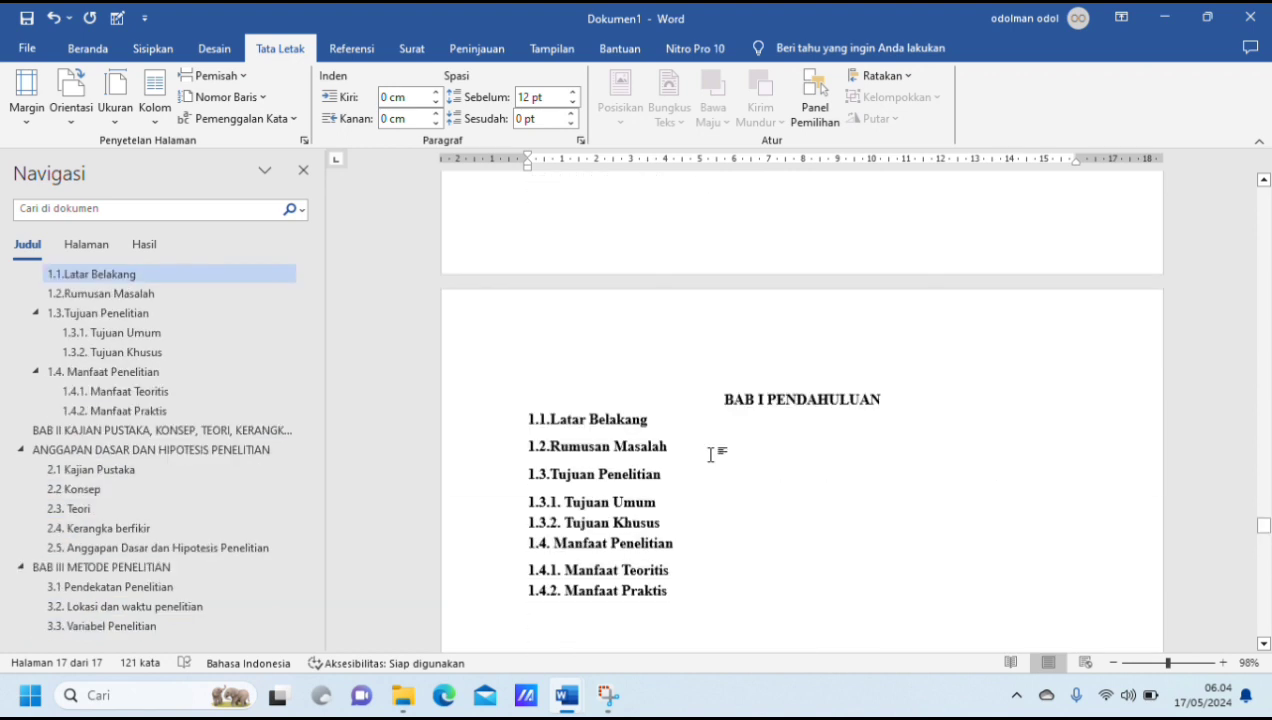
{"action": "key", "text": "ctrl+a"}
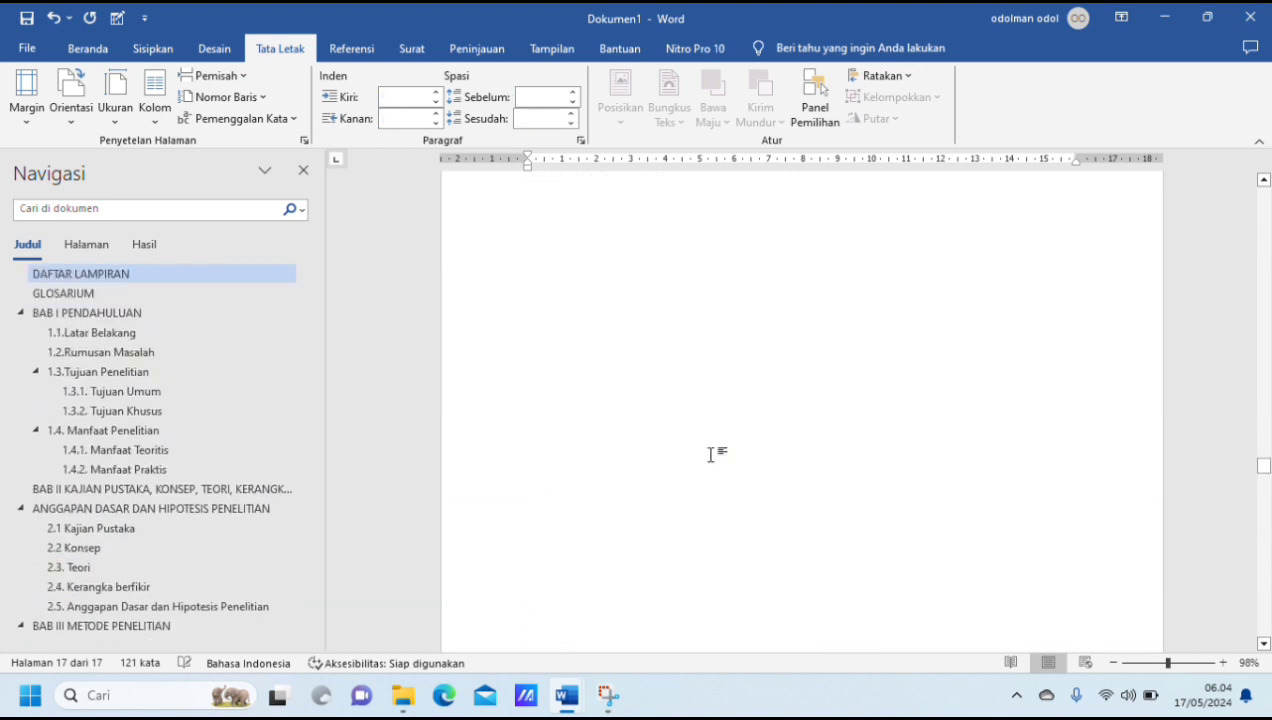
{"action": "scroll", "coordinate": [710, 455], "scroll_direction": "down", "scroll_amount": 5}
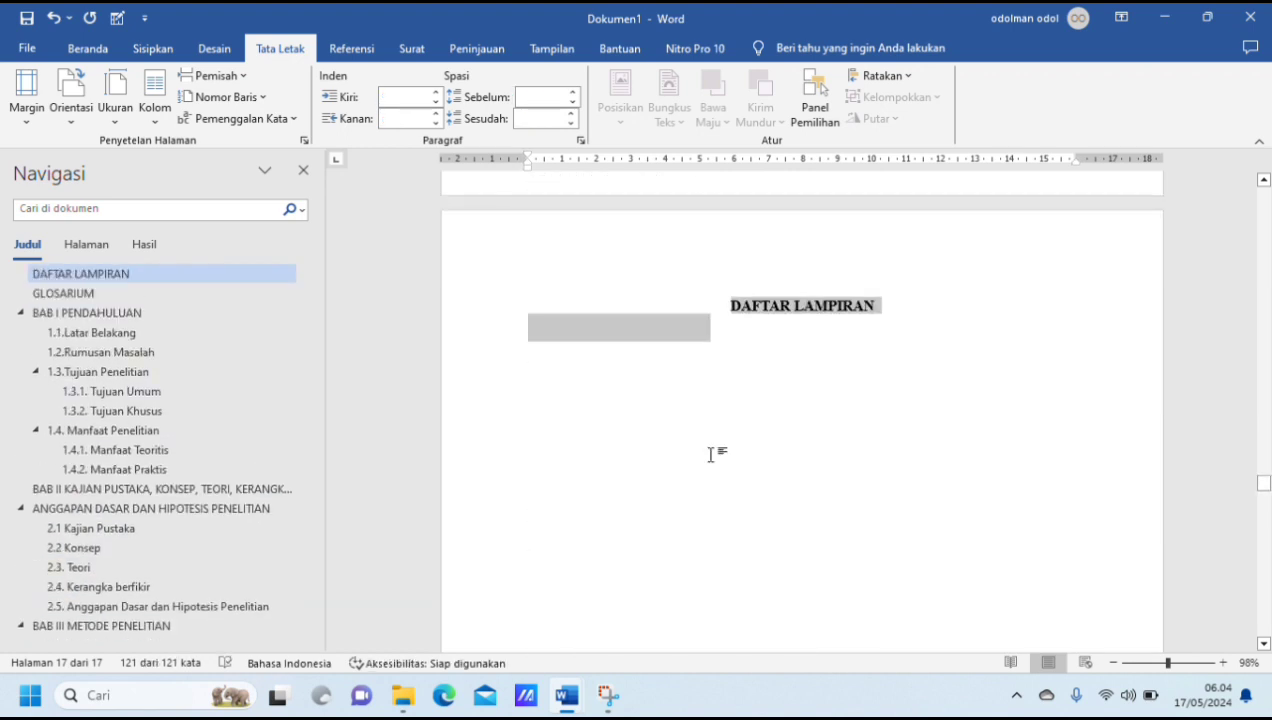
{"action": "left_click", "coordinate": [30, 118]}
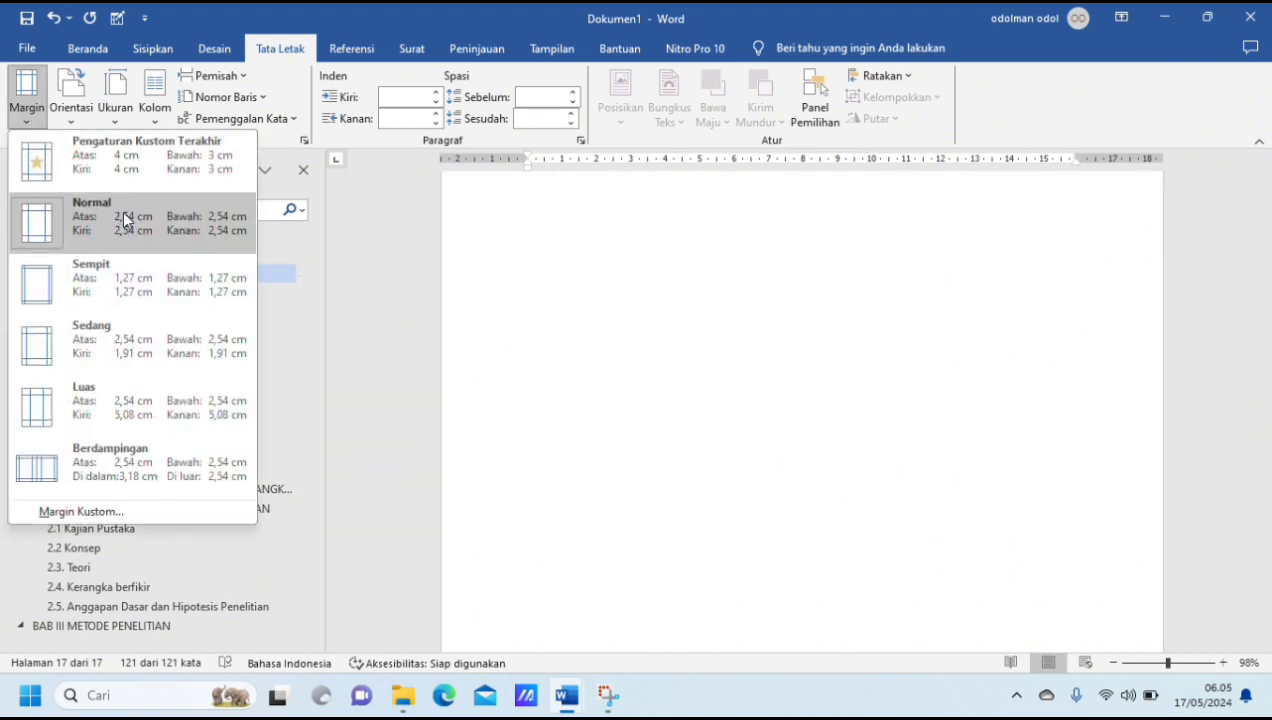
{"action": "left_click", "coordinate": [152, 163]}
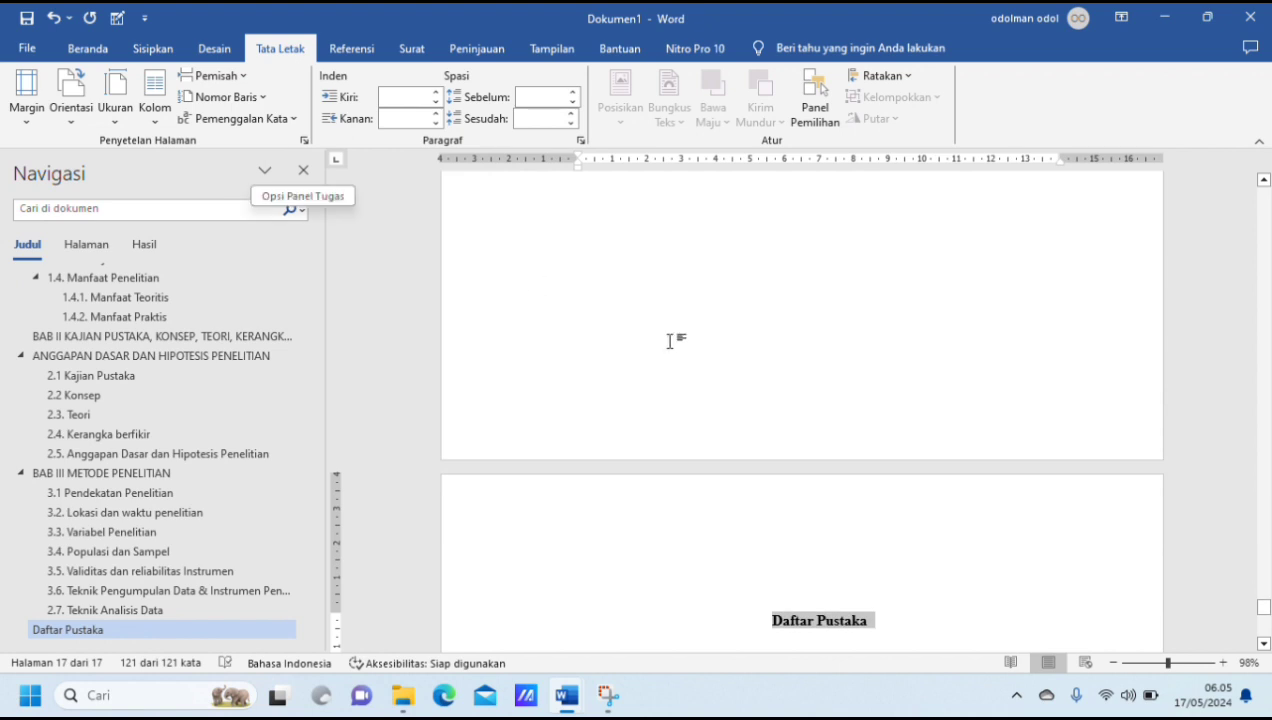
Step: Look back through the pages with the new margins and return to the HALAMAN SAMPUL heading at the document's start
{"action": "scroll", "coordinate": [670, 341], "scroll_direction": "up", "scroll_amount": 15}
{"action": "scroll", "coordinate": [670, 341], "scroll_direction": "up", "scroll_amount": 10}
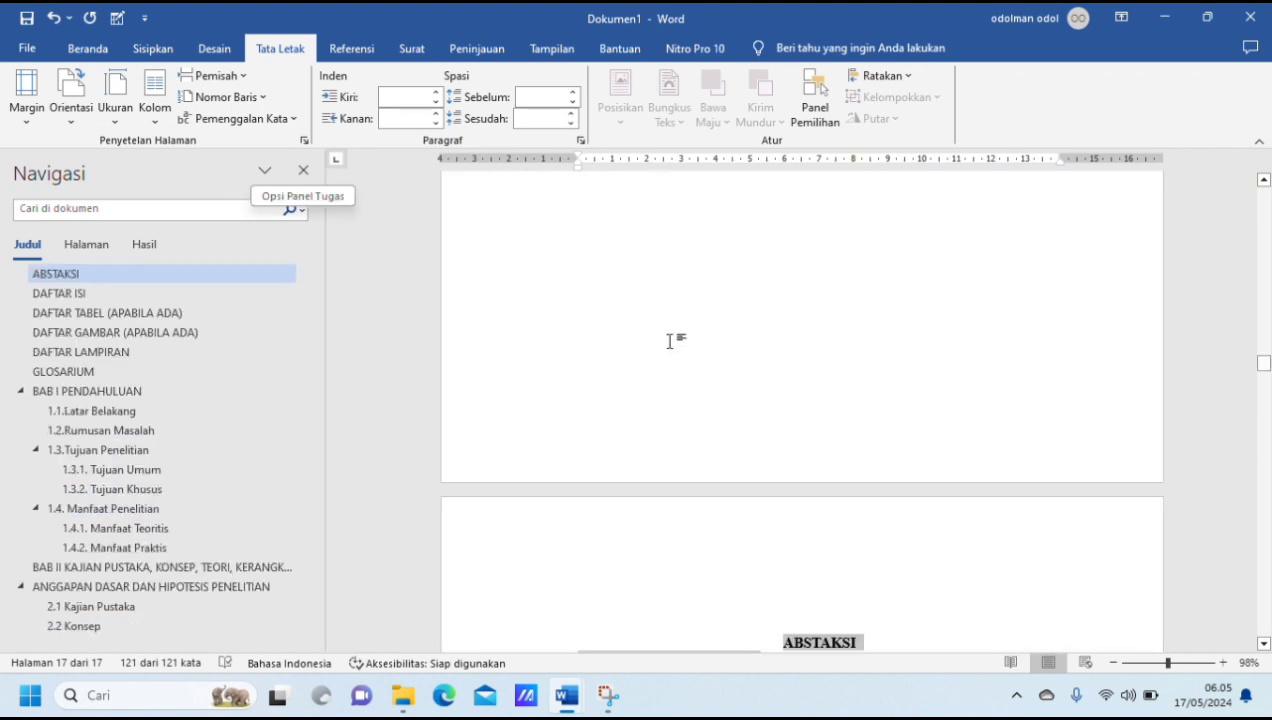
{"action": "scroll", "coordinate": [670, 341], "scroll_direction": "up", "scroll_amount": 5}
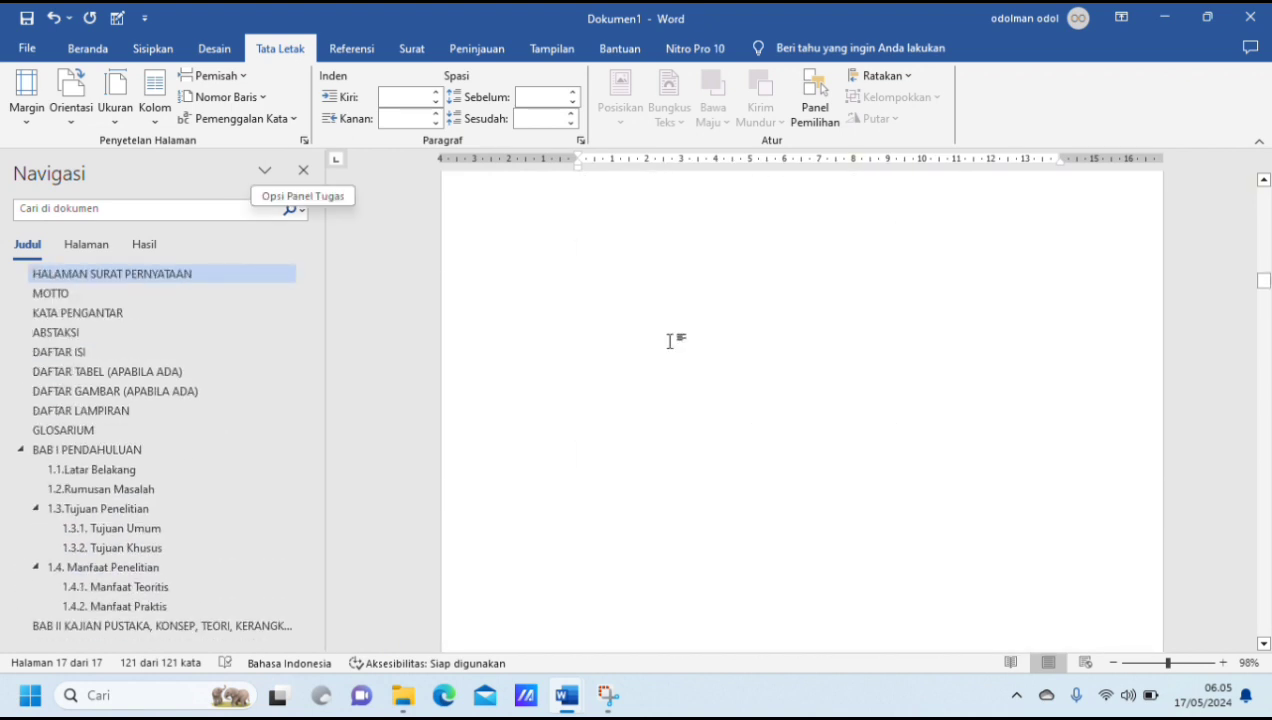
{"action": "scroll", "coordinate": [670, 341], "scroll_direction": "up", "scroll_amount": 8}
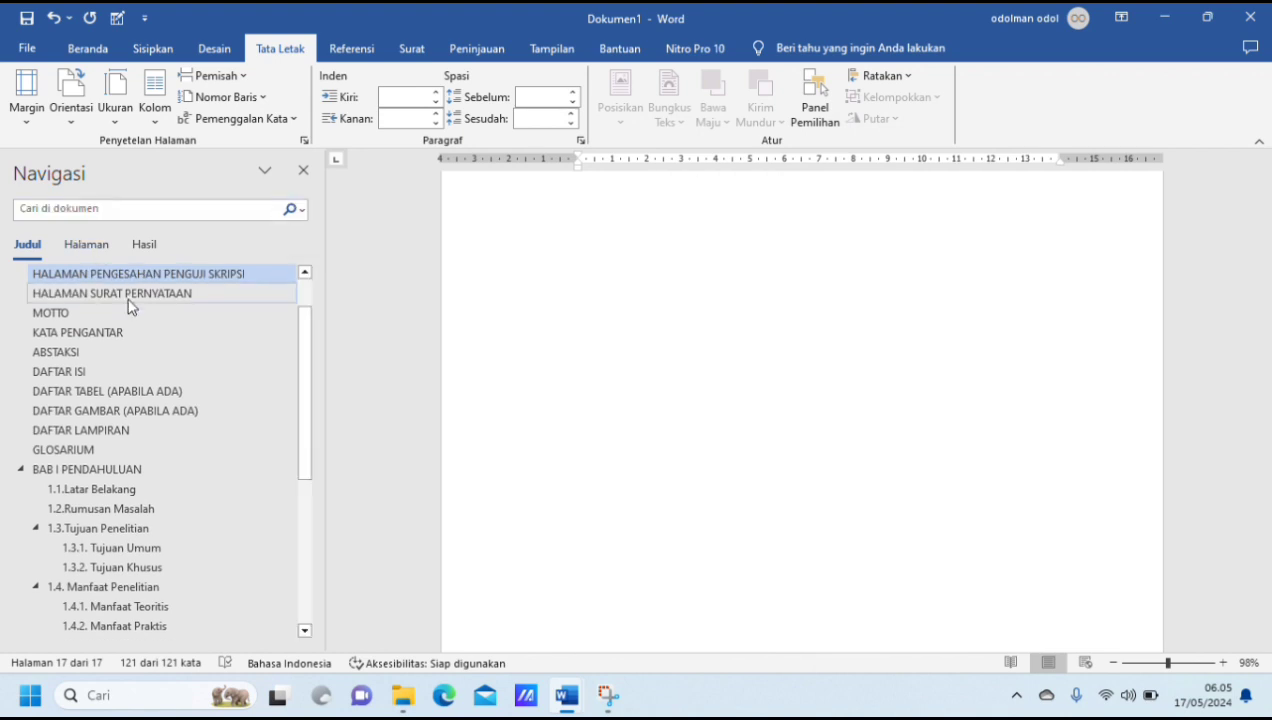
{"action": "scroll", "coordinate": [128, 306], "scroll_direction": "up", "scroll_amount": 2}
{"action": "left_click", "coordinate": [139, 277]}
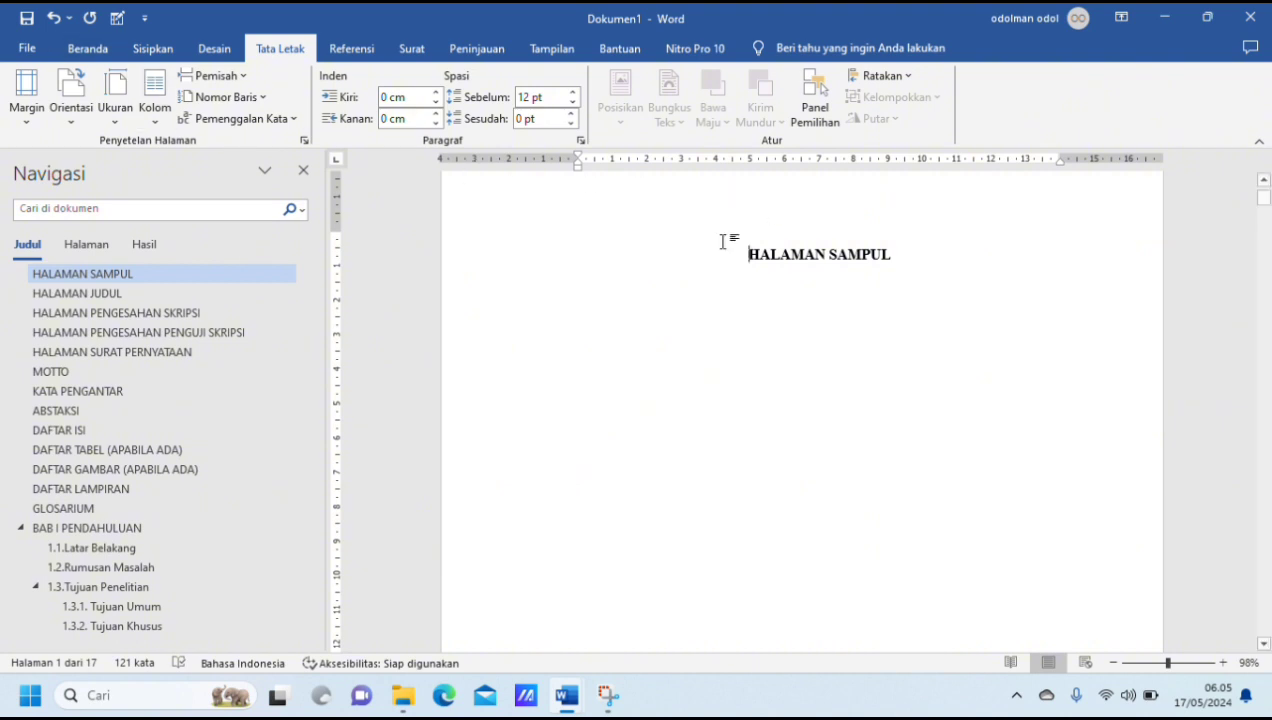
{"action": "scroll", "coordinate": [812, 250], "scroll_direction": "up", "scroll_amount": 2}
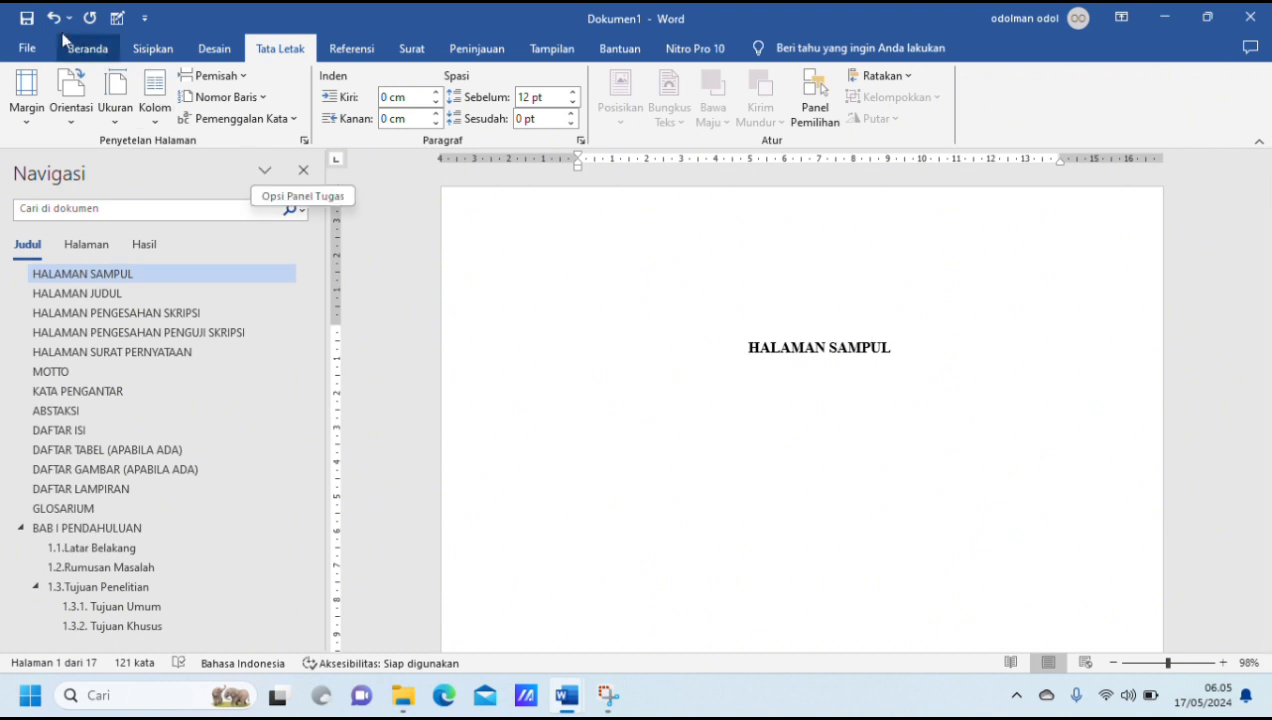
Step: Turn on the display of text boundaries (Tampilkan batasan teks) in Word's advanced options
{"action": "left_click", "coordinate": [28, 48]}
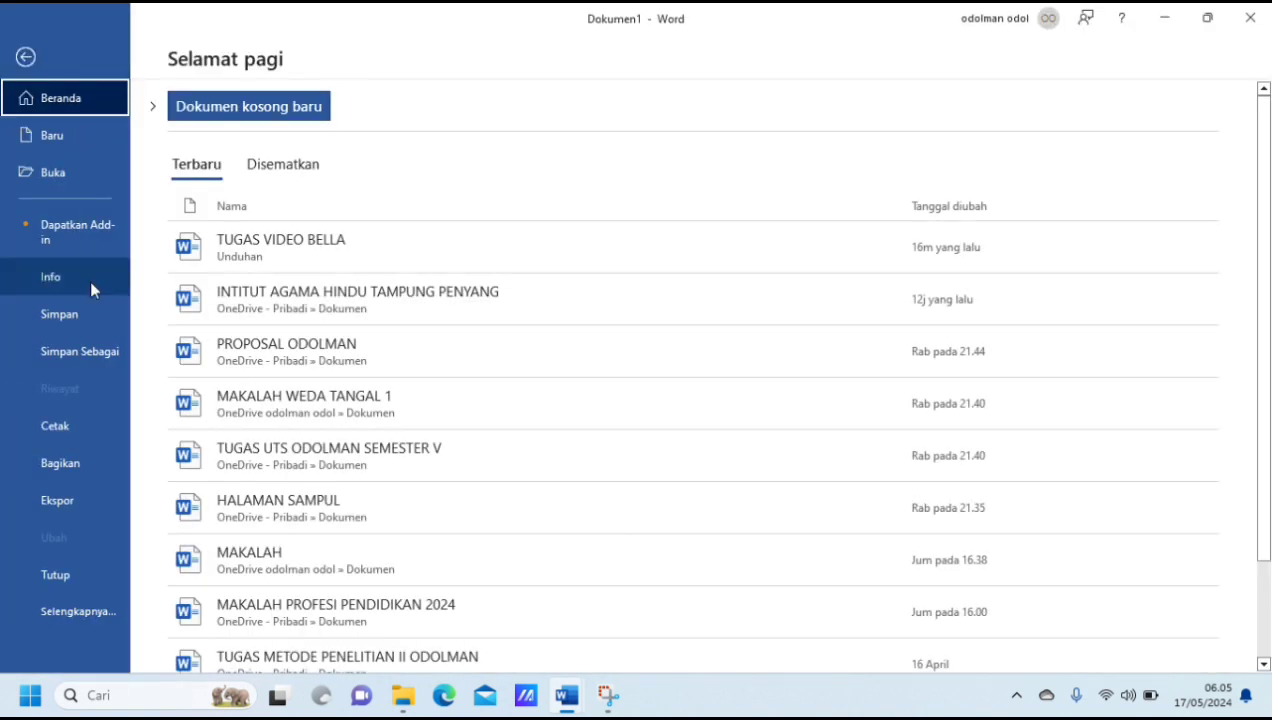
{"action": "left_click", "coordinate": [94, 609]}
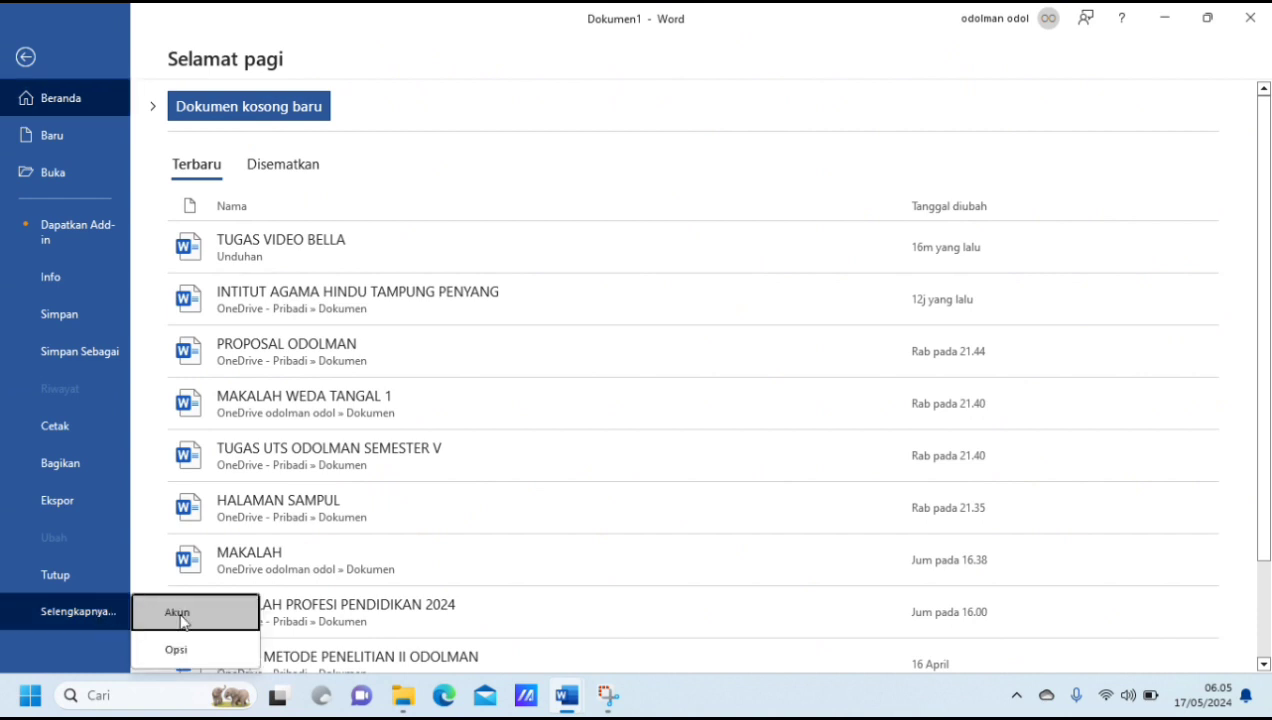
{"action": "left_click", "coordinate": [178, 649]}
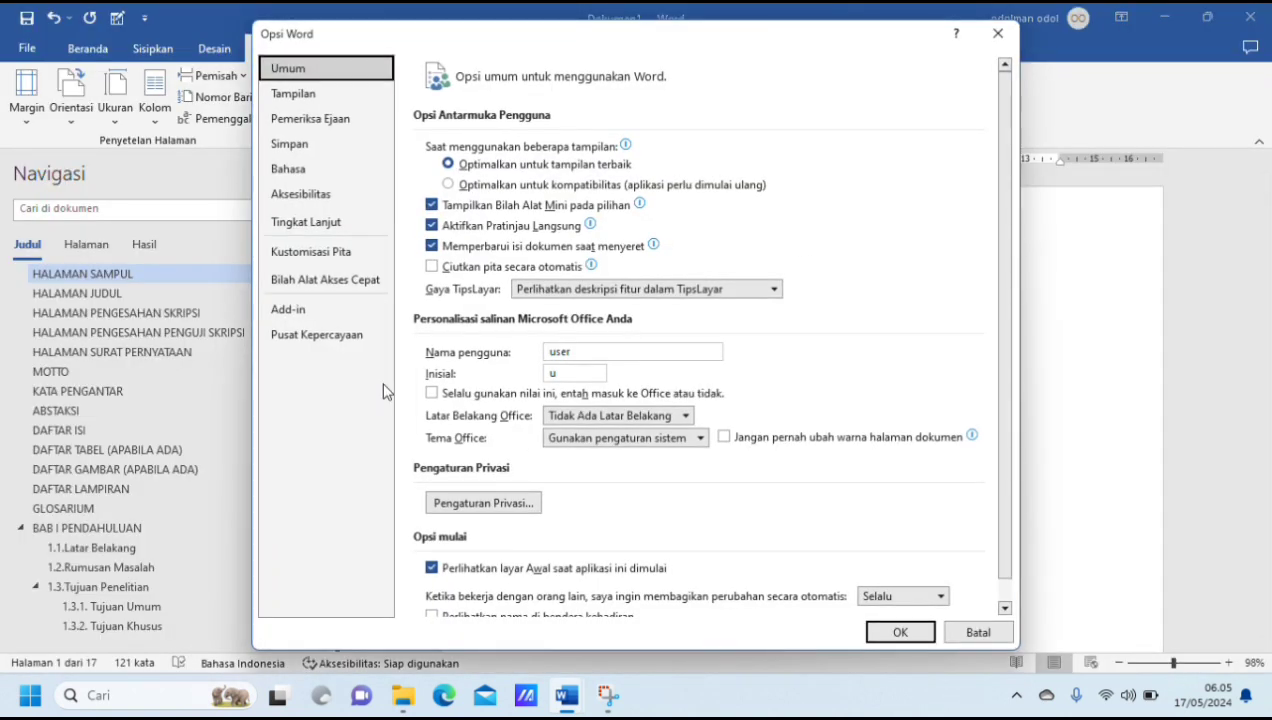
{"action": "left_click", "coordinate": [321, 237]}
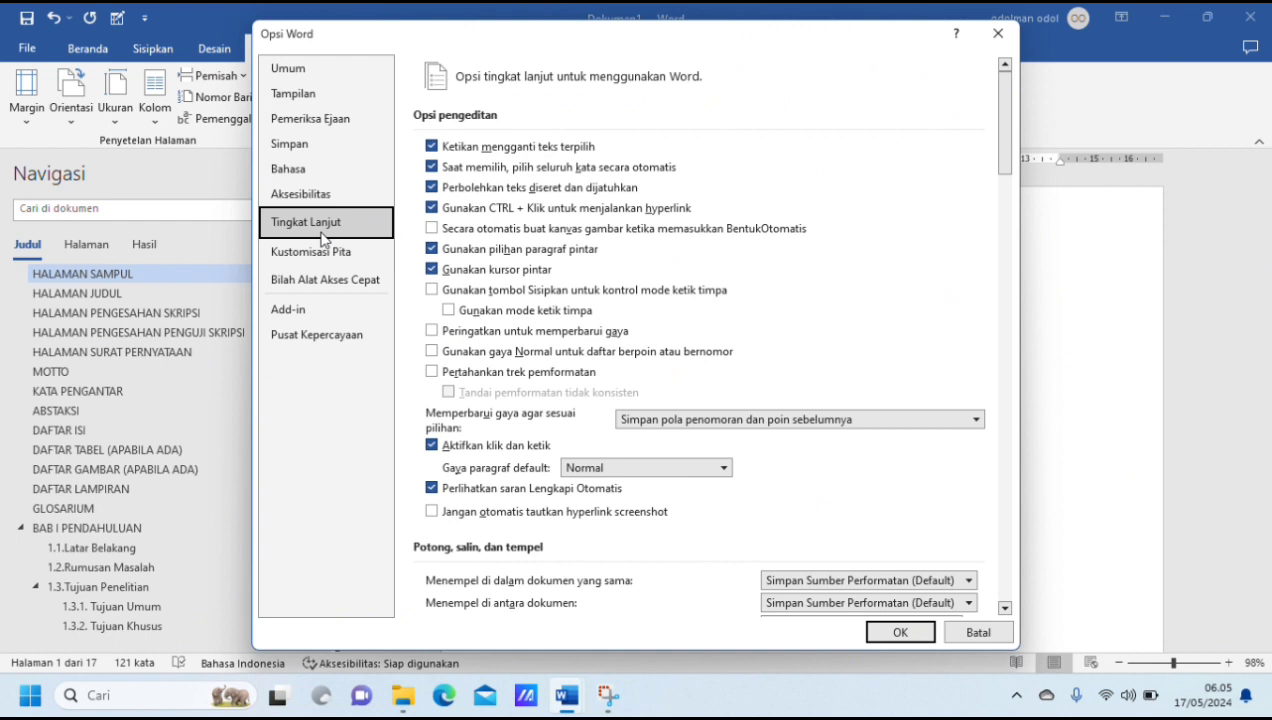
{"action": "scroll", "coordinate": [767, 330], "scroll_direction": "down", "scroll_amount": 6}
{"action": "scroll", "coordinate": [770, 330], "scroll_direction": "down", "scroll_amount": 6}
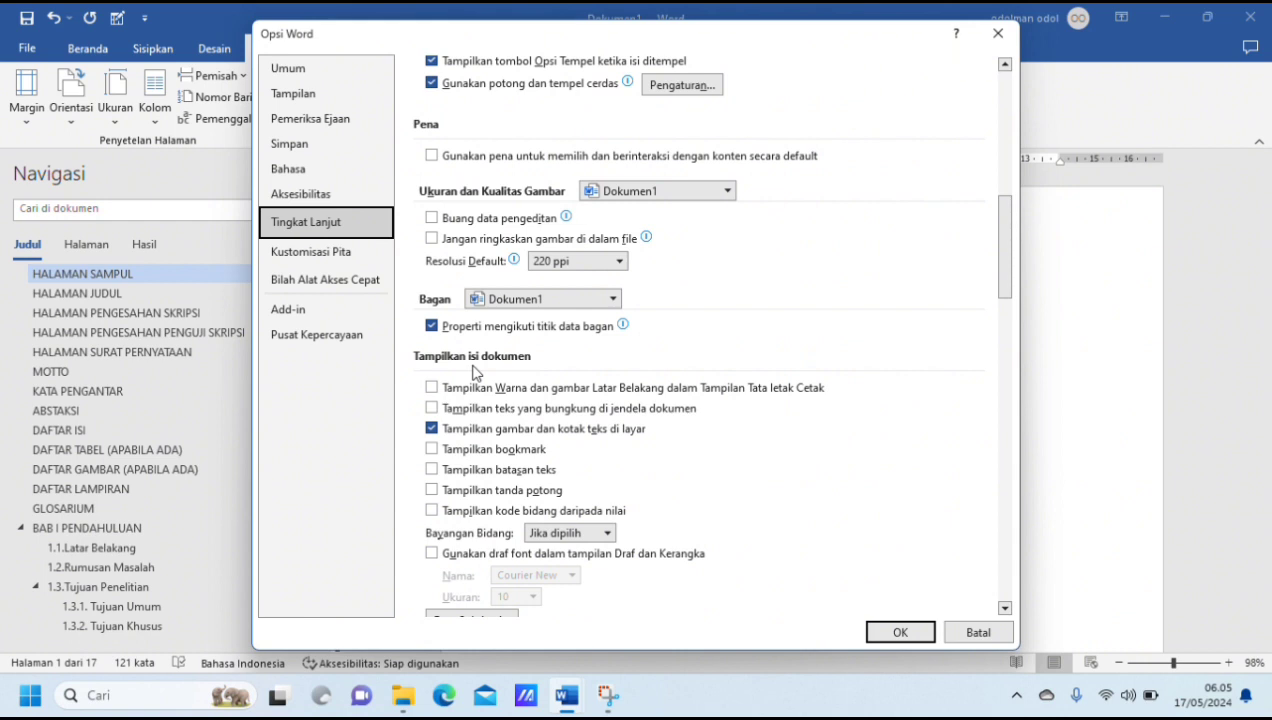
{"action": "scroll", "coordinate": [535, 383], "scroll_direction": "down", "scroll_amount": 1}
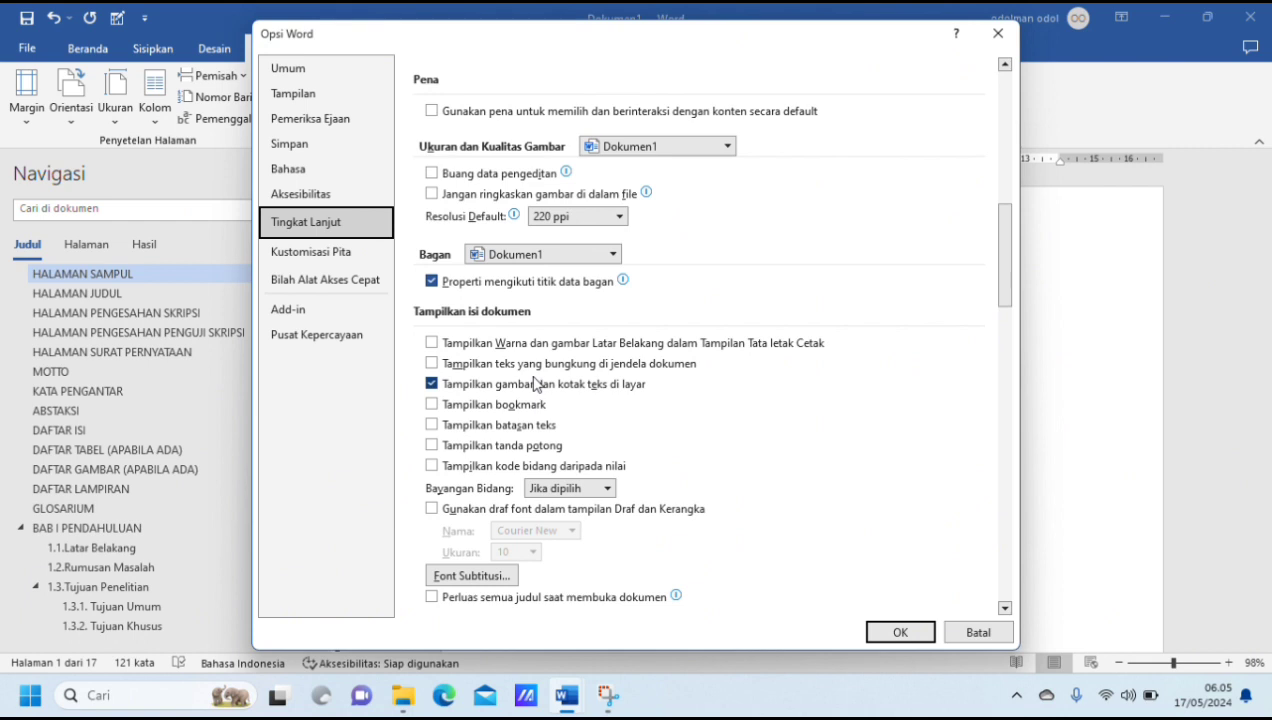
{"action": "left_click", "coordinate": [432, 425]}
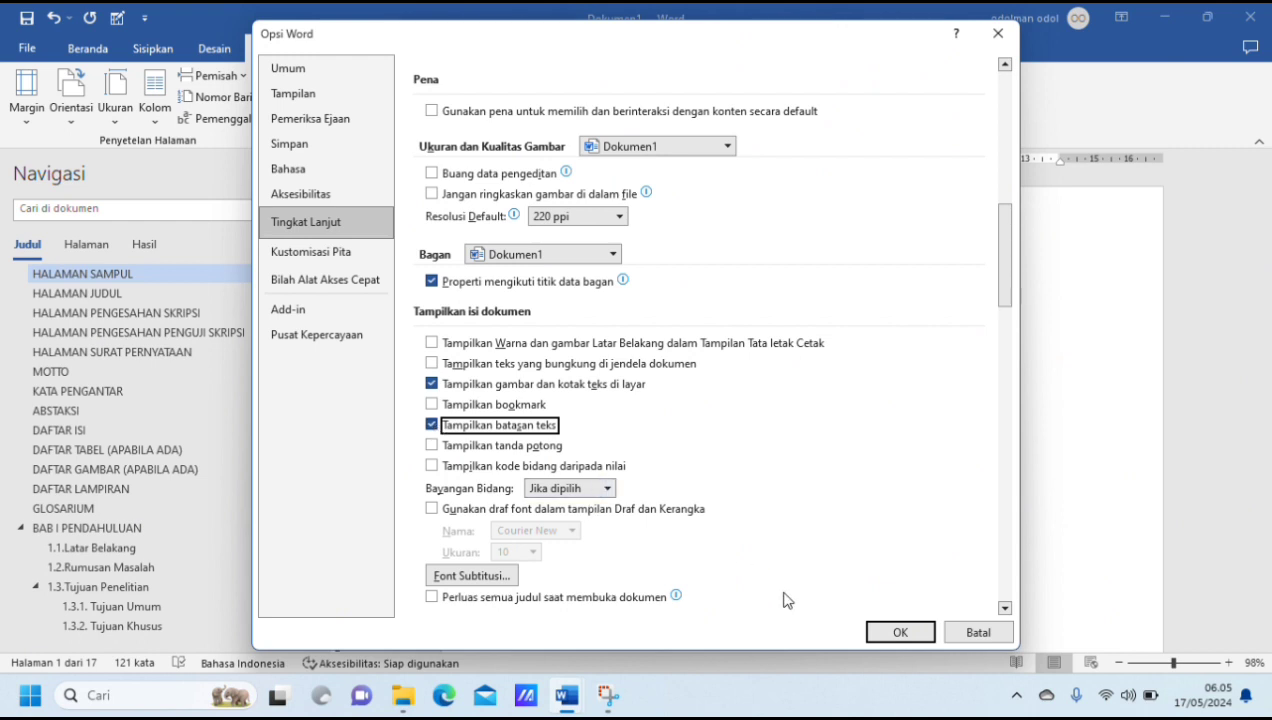
{"action": "left_click", "coordinate": [899, 632]}
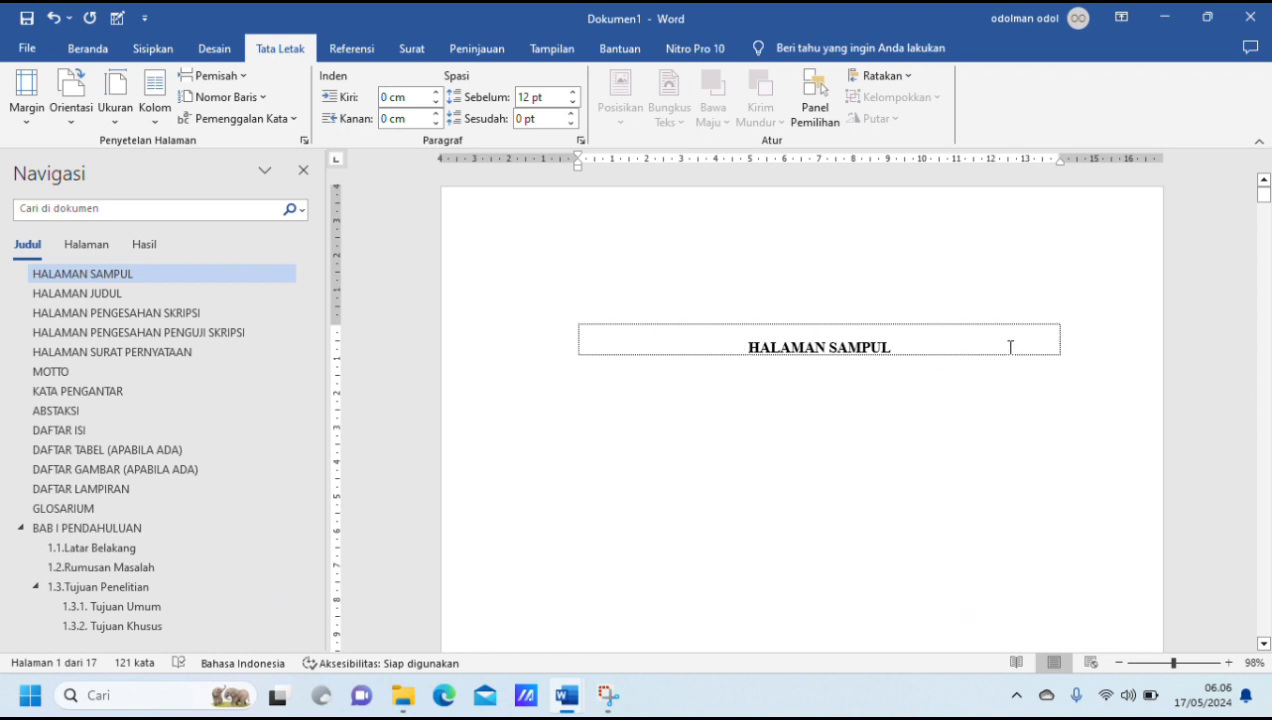
Step: Insert centred page numbers (Nomor Biasa 2) at the bottom of the pages and make section 1's first page different
{"action": "scroll", "coordinate": [1010, 347], "scroll_direction": "down", "scroll_amount": 5}
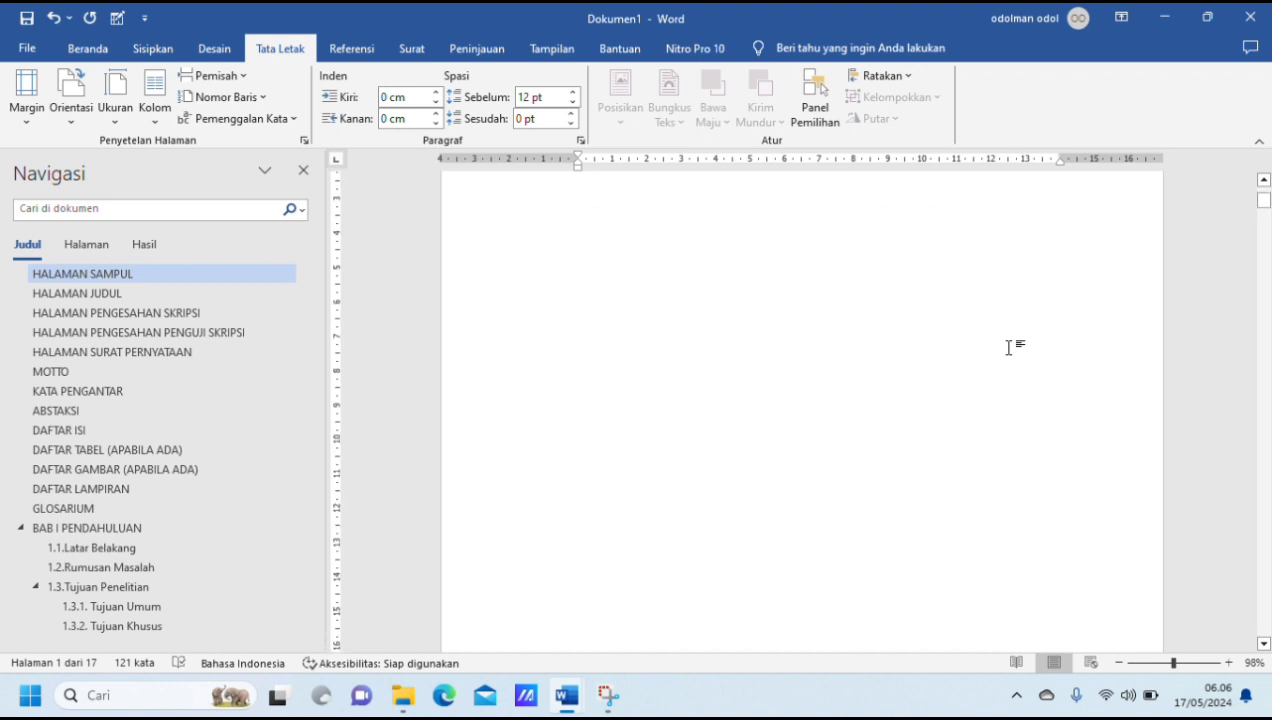
{"action": "scroll", "coordinate": [1010, 347], "scroll_direction": "up", "scroll_amount": 3}
{"action": "scroll", "coordinate": [1010, 347], "scroll_direction": "down", "scroll_amount": 5}
{"action": "scroll", "coordinate": [1009, 347], "scroll_direction": "down", "scroll_amount": 8}
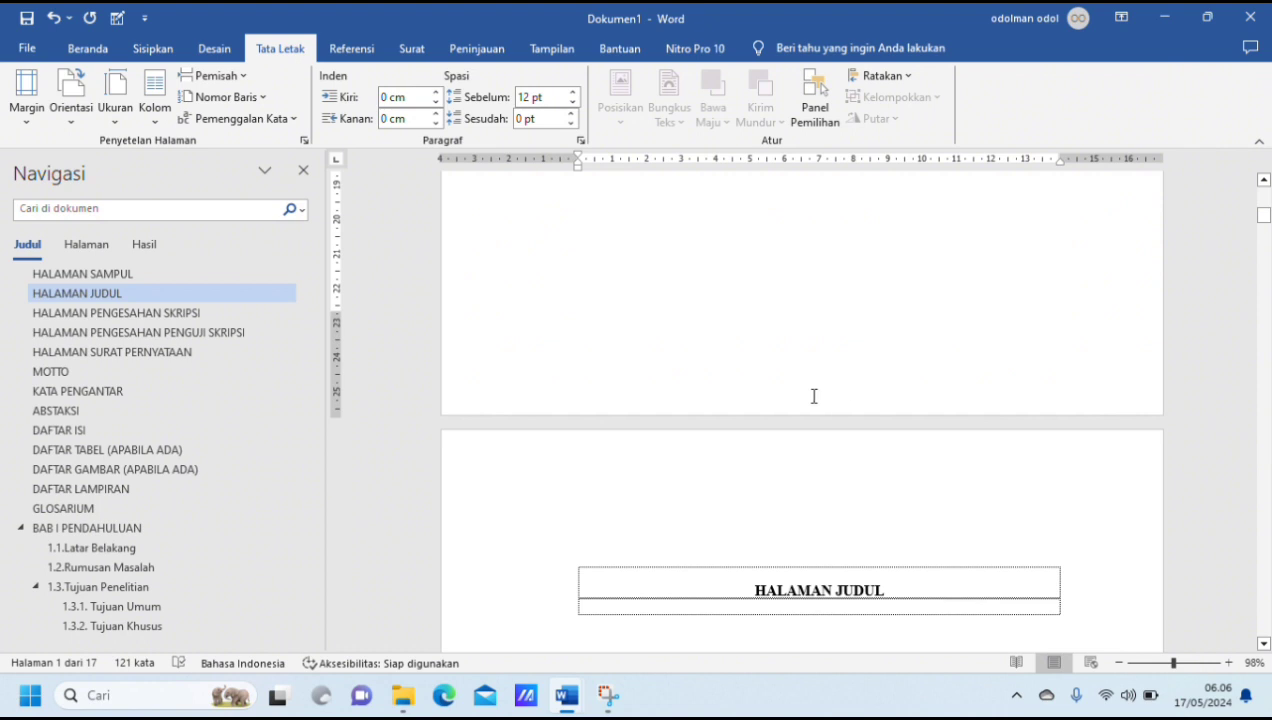
{"action": "left_click", "coordinate": [160, 48]}
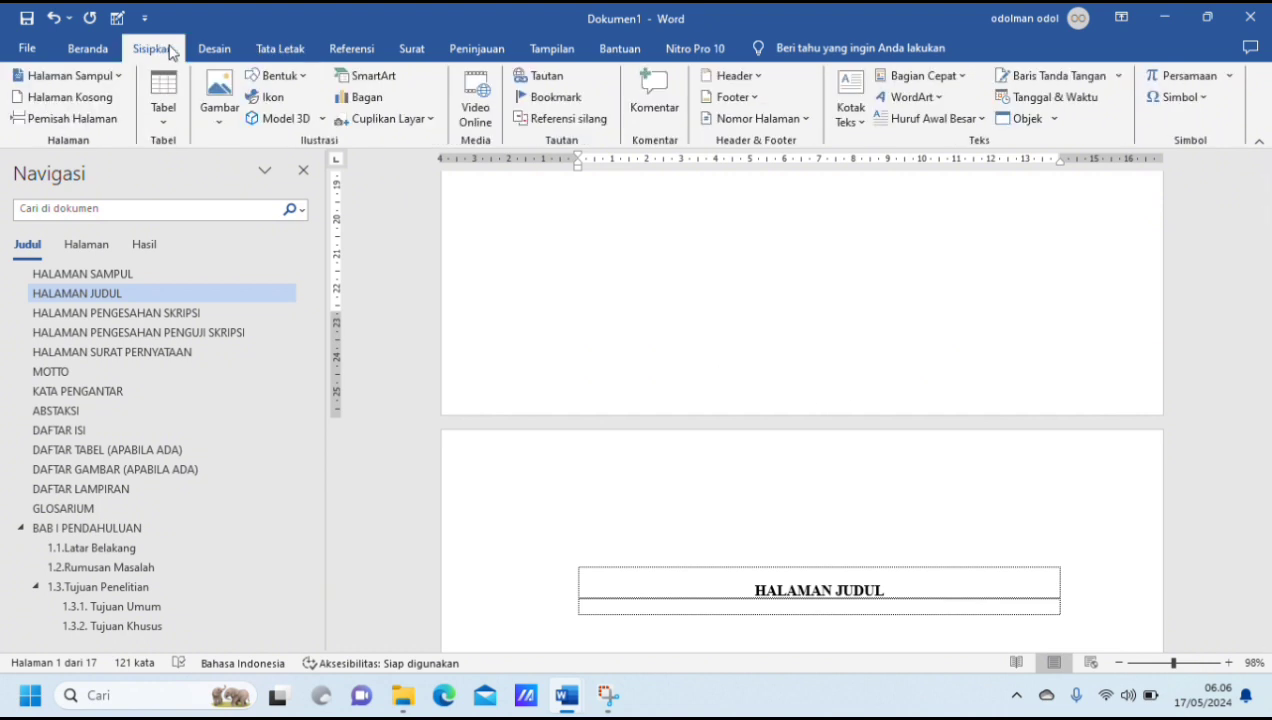
{"action": "left_click", "coordinate": [807, 120]}
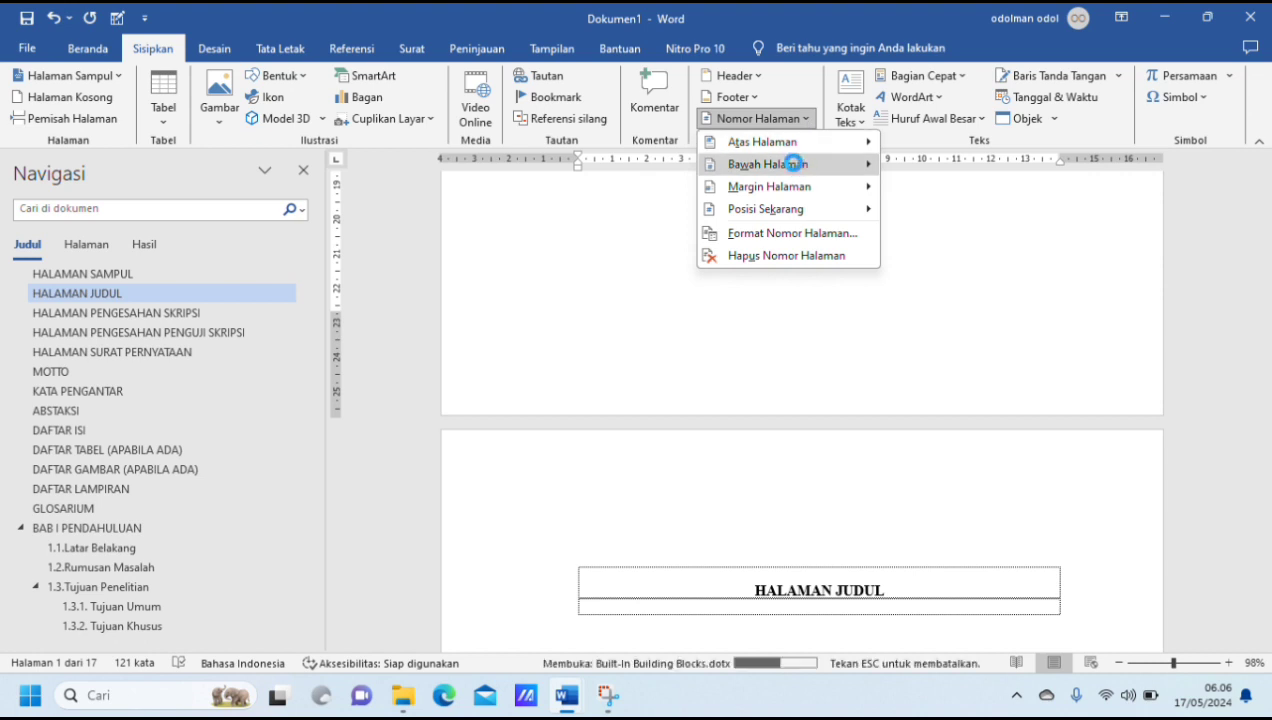
{"action": "left_click", "coordinate": [794, 164]}
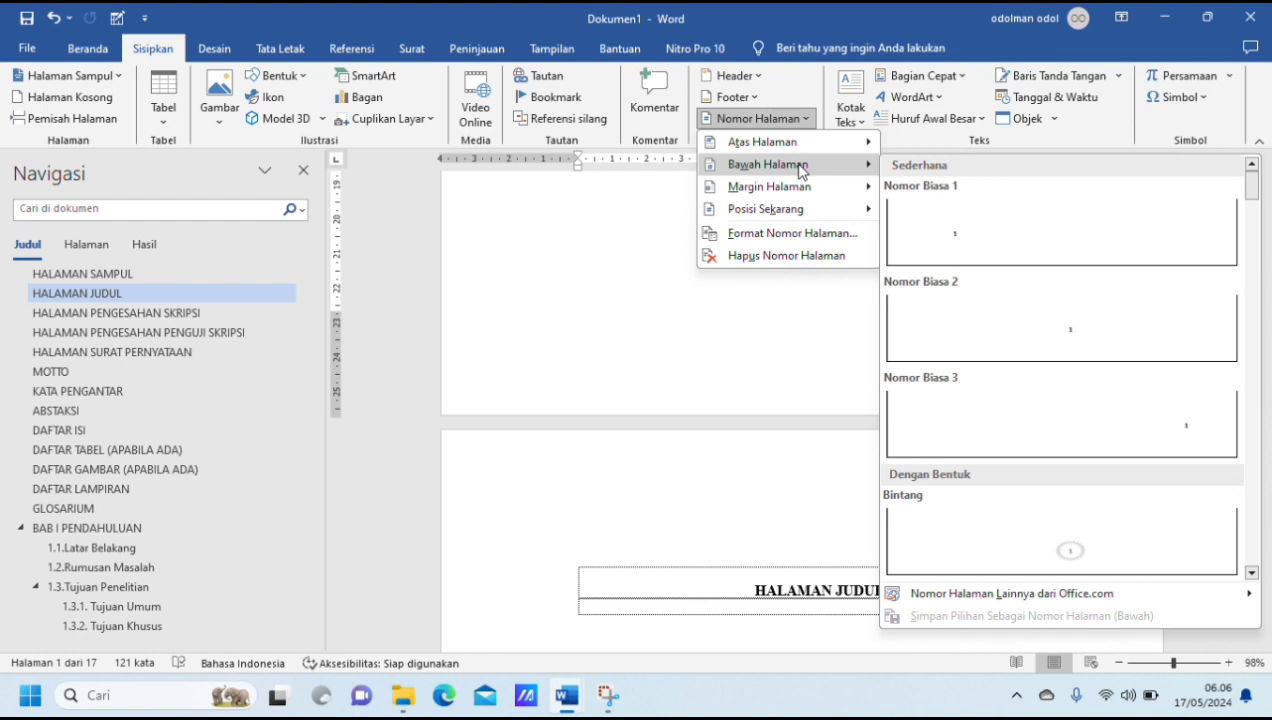
{"action": "left_click", "coordinate": [1055, 337]}
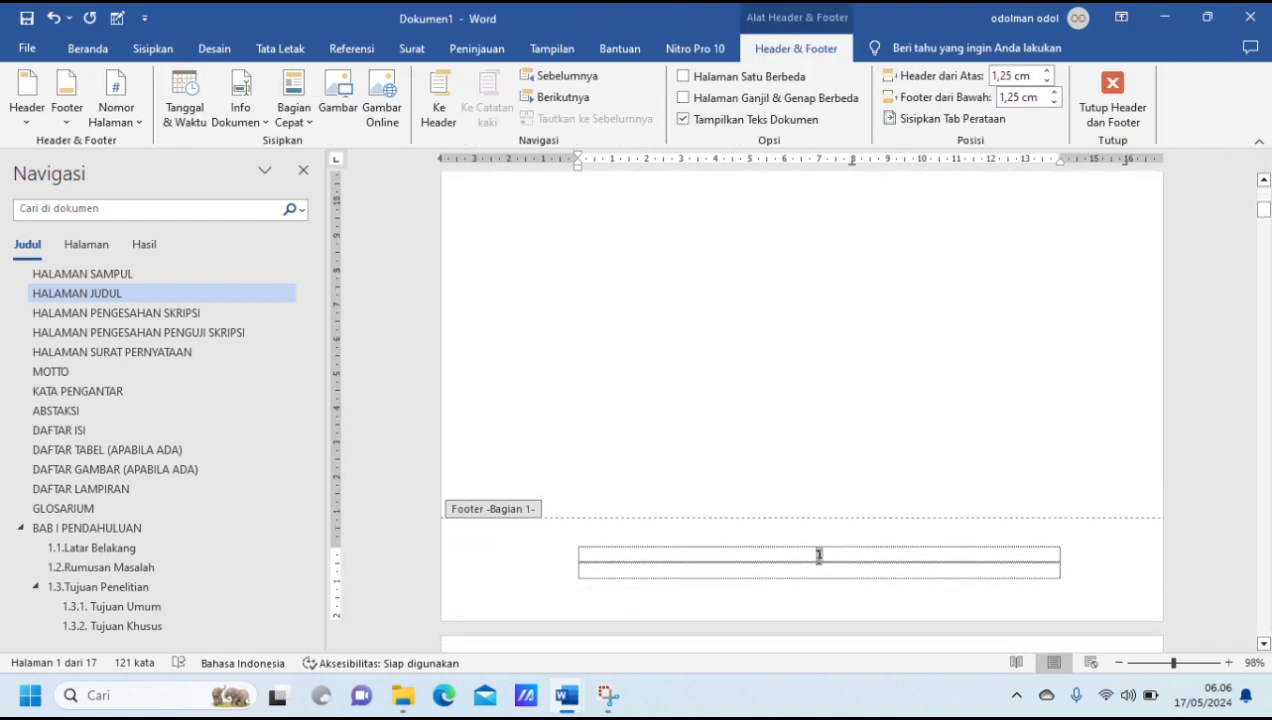
{"action": "left_click", "coordinate": [684, 77]}
{"action": "scroll", "coordinate": [866, 397], "scroll_direction": "down", "scroll_amount": 5}
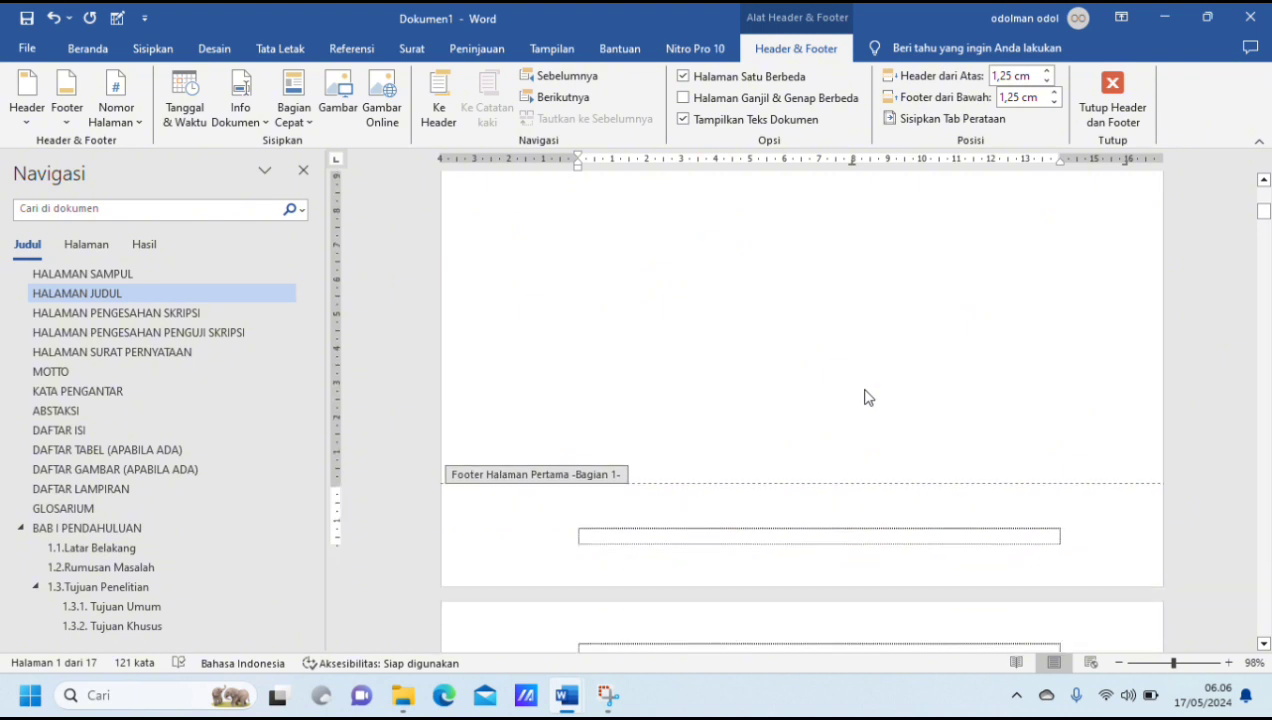
Step: Format the page numbers of section 2, beginning at HALAMAN JUDUL, as i, ii, iii, starting at i
{"action": "scroll", "coordinate": [866, 397], "scroll_direction": "down", "scroll_amount": 10}
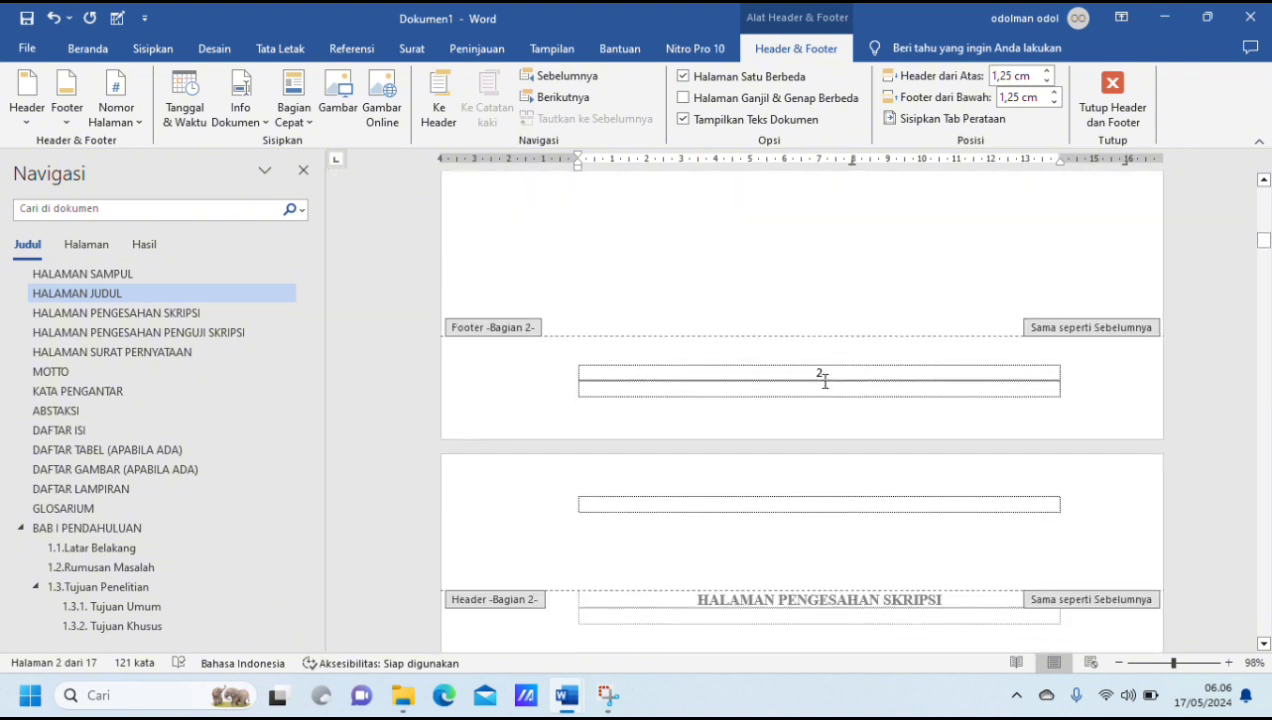
{"action": "double_click", "coordinate": [819, 372]}
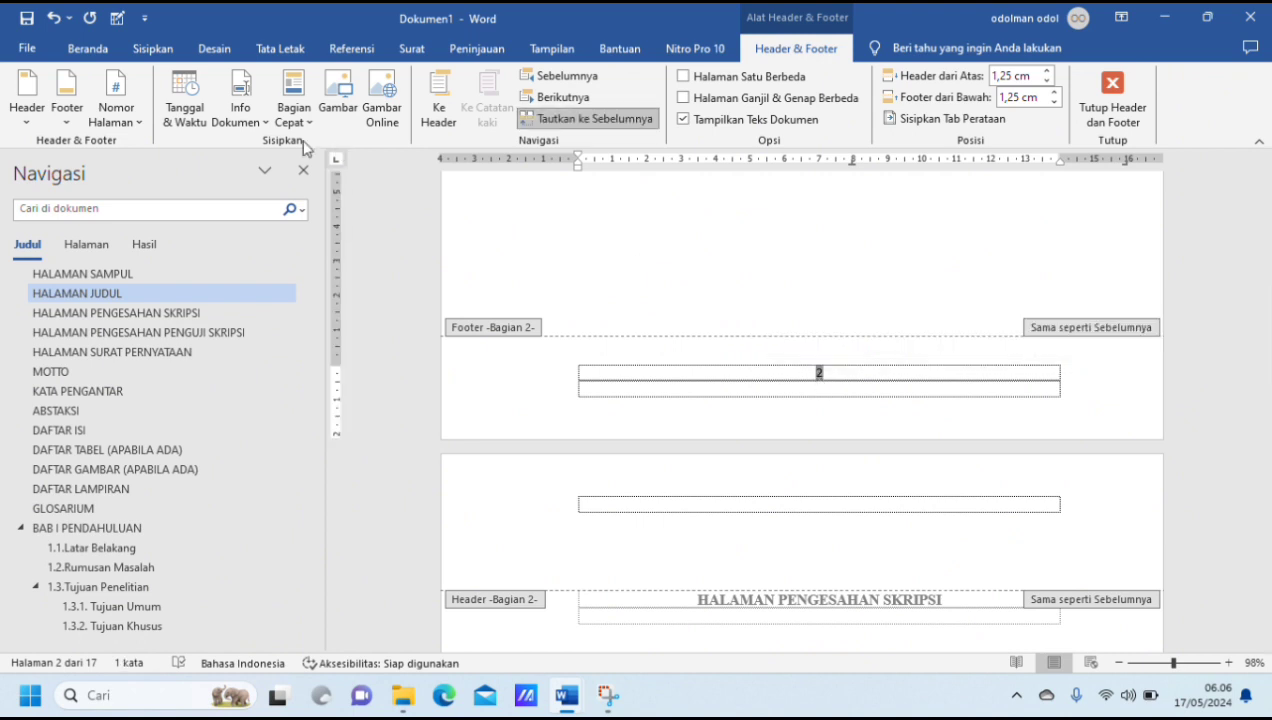
{"action": "left_click", "coordinate": [128, 122]}
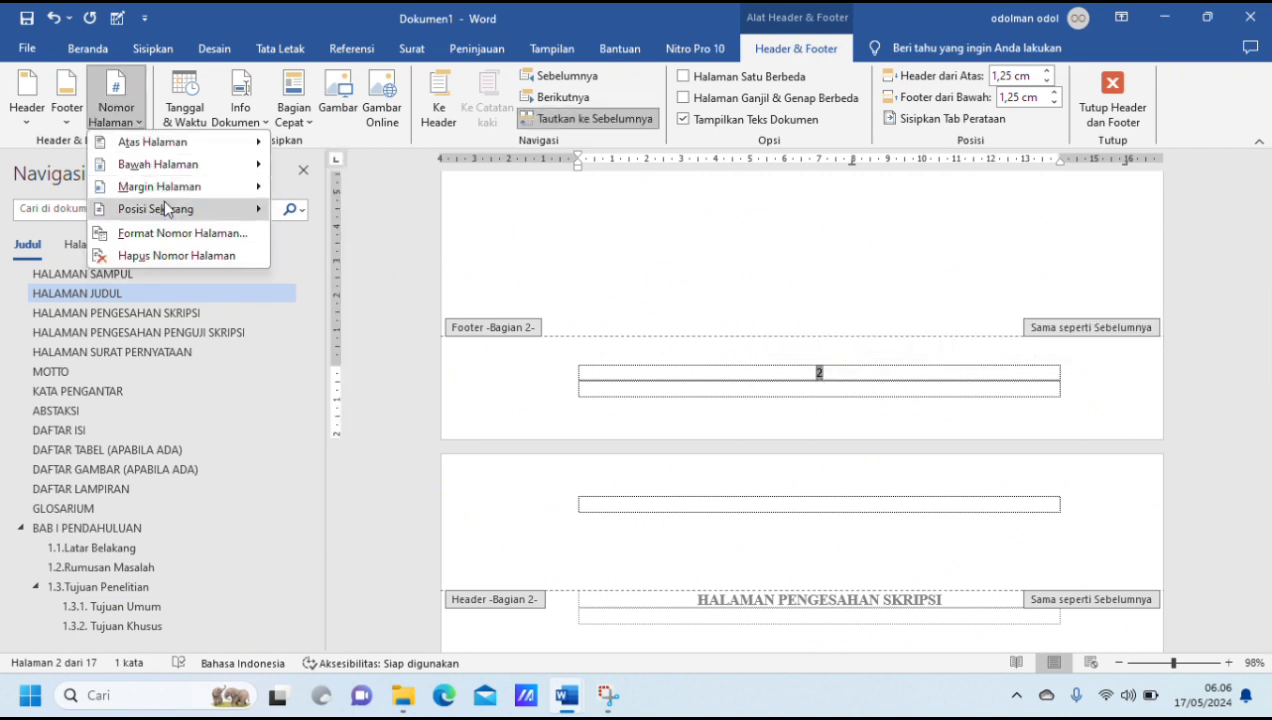
{"action": "left_click", "coordinate": [173, 236]}
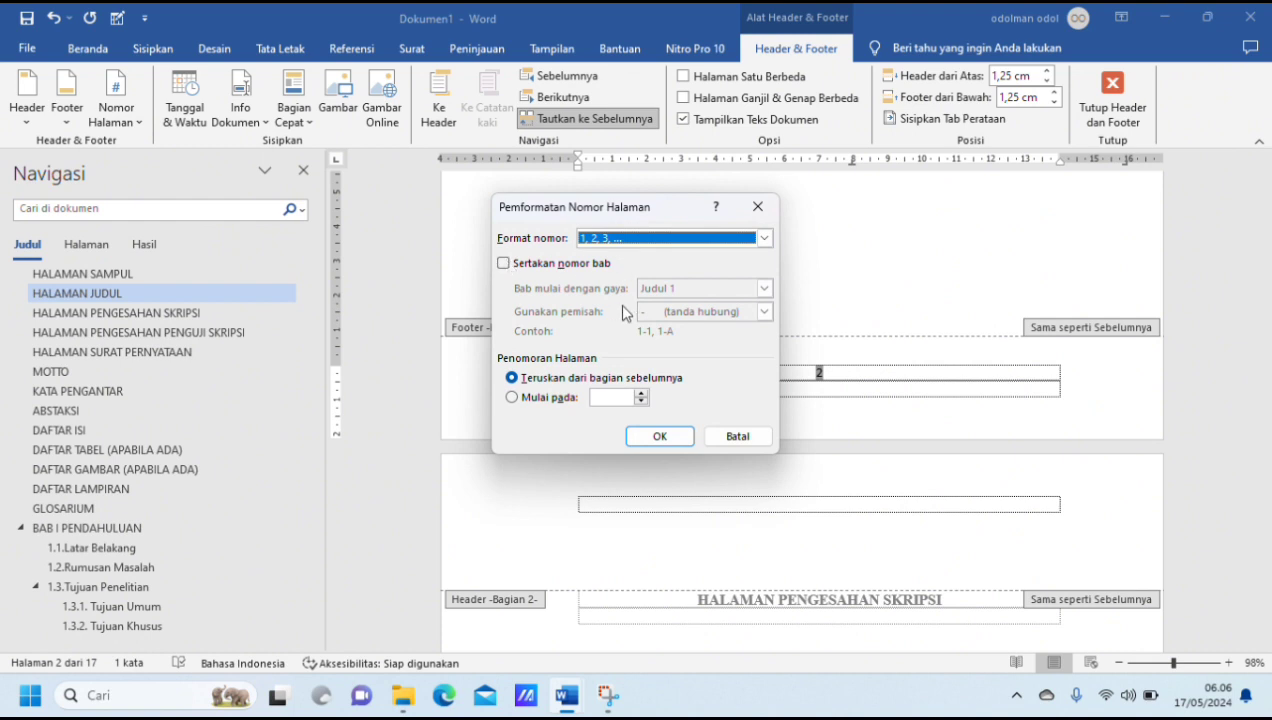
{"action": "left_click", "coordinate": [513, 398]}
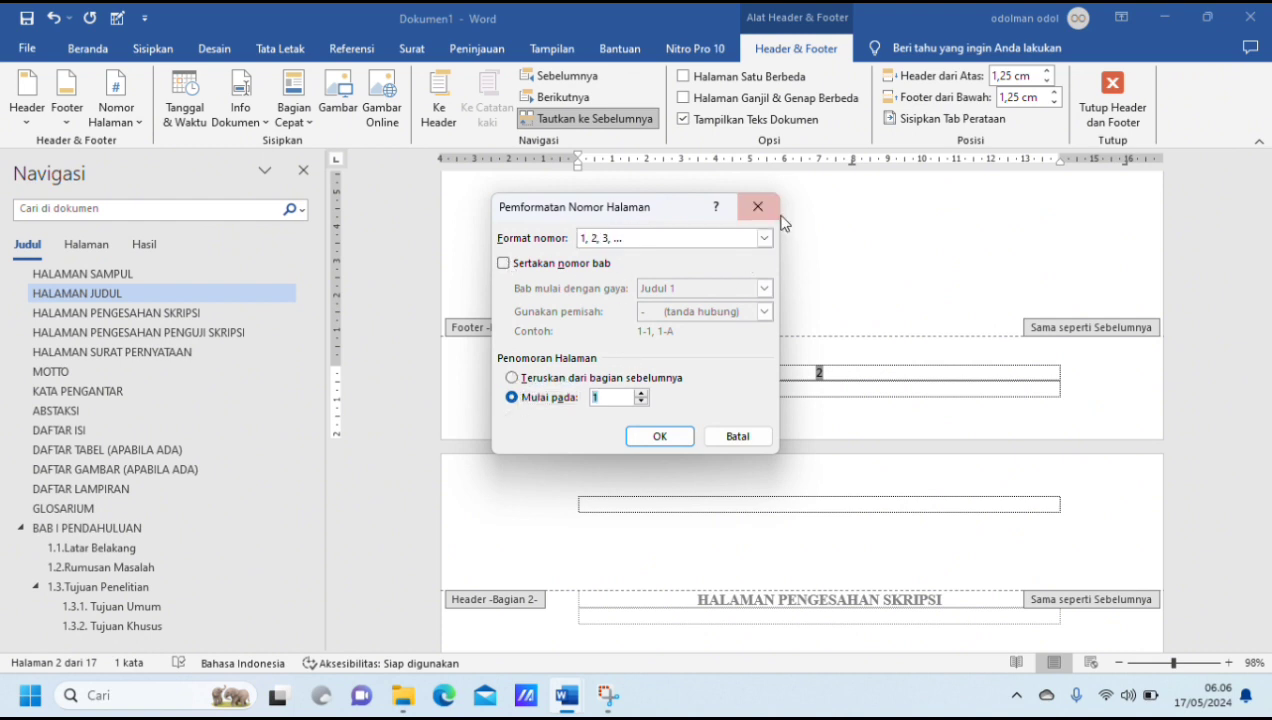
{"action": "left_click", "coordinate": [765, 238]}
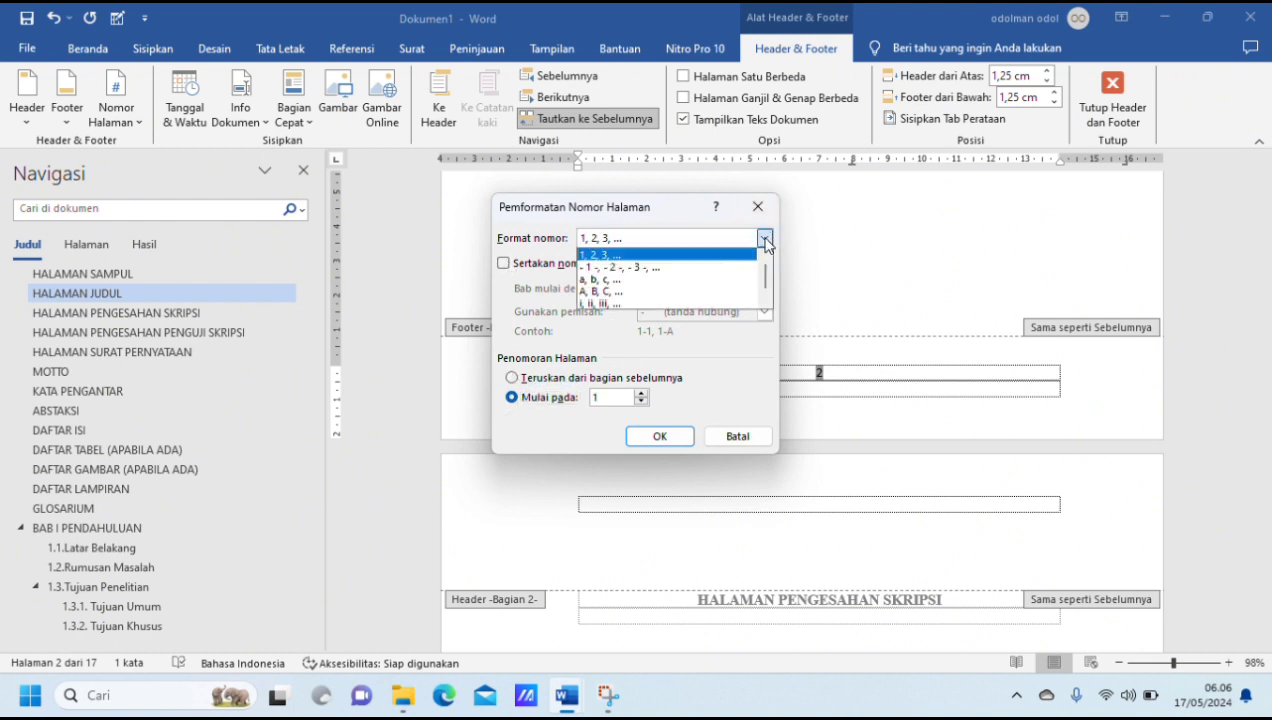
{"action": "left_click", "coordinate": [658, 303]}
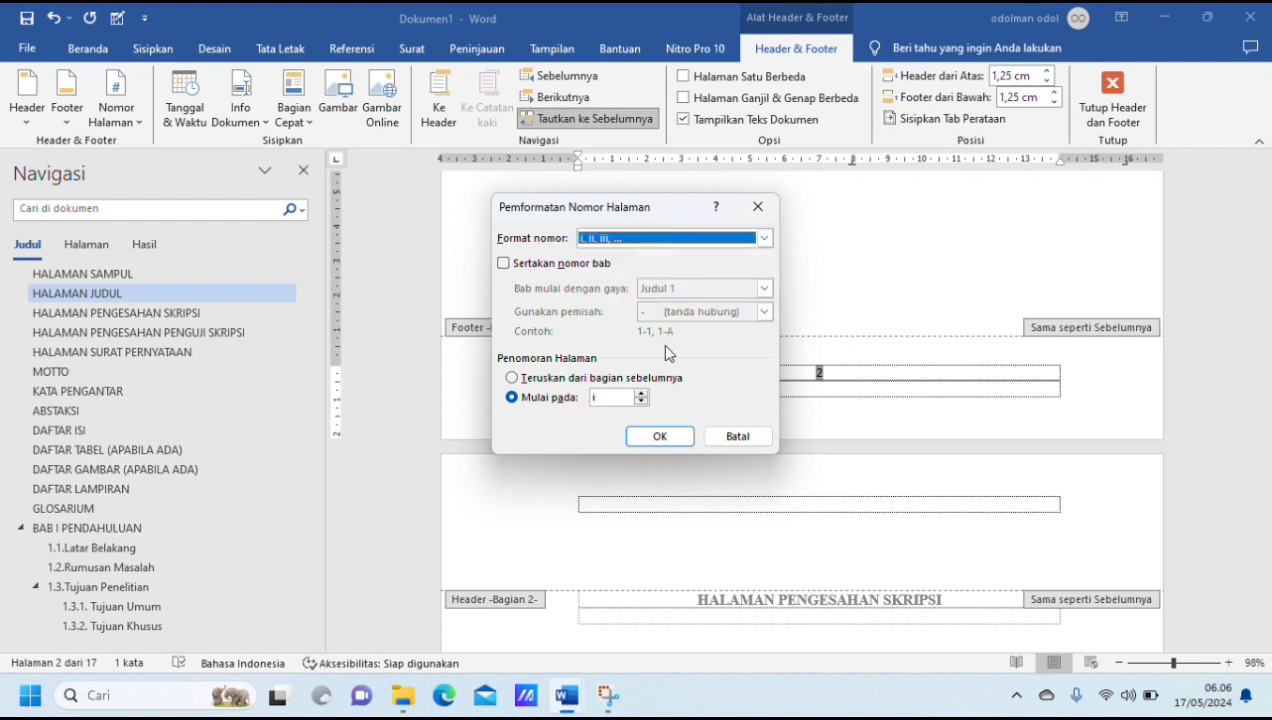
{"action": "left_click", "coordinate": [674, 440]}
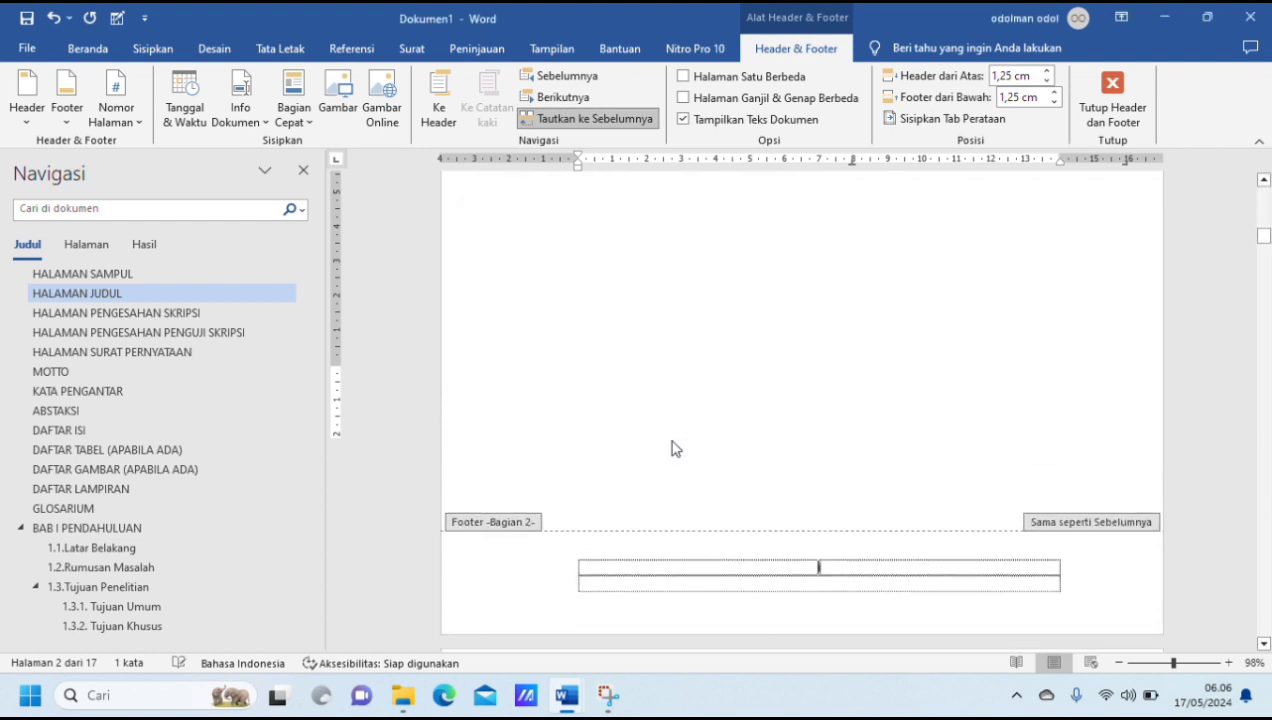
Step: Restart the page numbering of section 3, beginning at BAB I PENDAHULUAN, at 1 in the 1, 2, 3 format
{"action": "scroll", "coordinate": [821, 498], "scroll_direction": "up", "scroll_amount": 10}
{"action": "scroll", "coordinate": [821, 498], "scroll_direction": "down", "scroll_amount": 3}
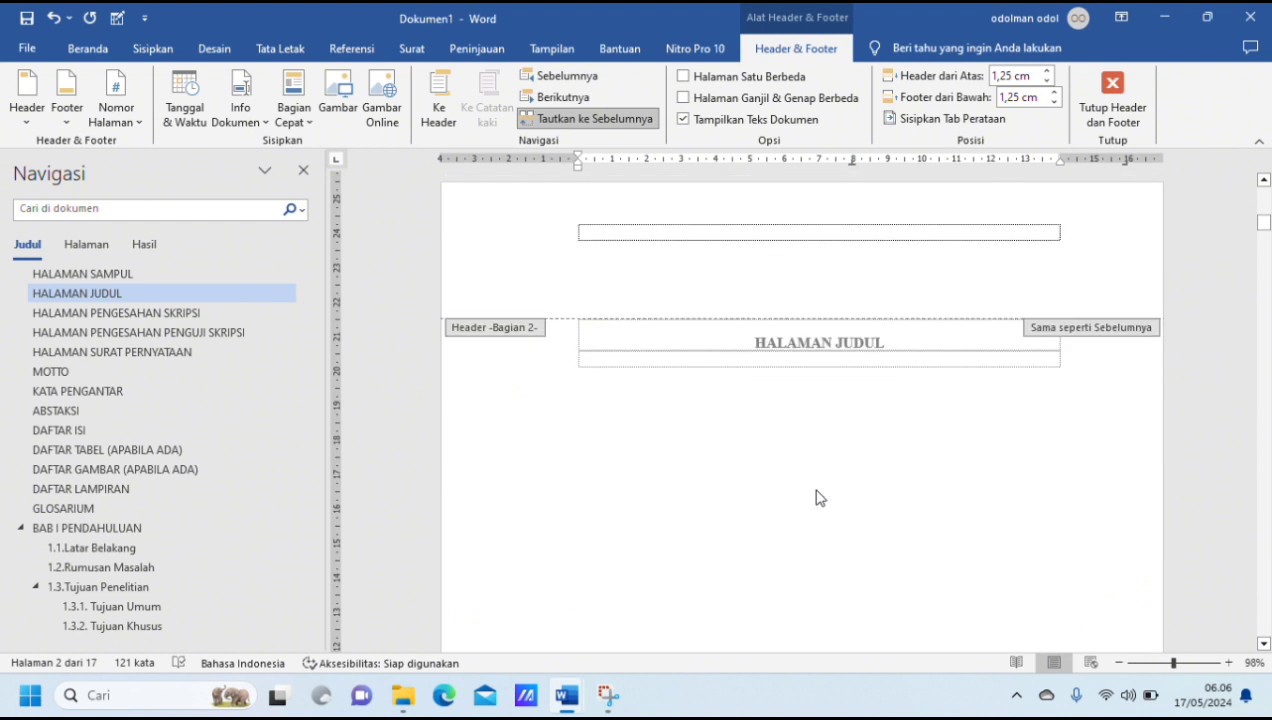
{"action": "left_click", "coordinate": [105, 490]}
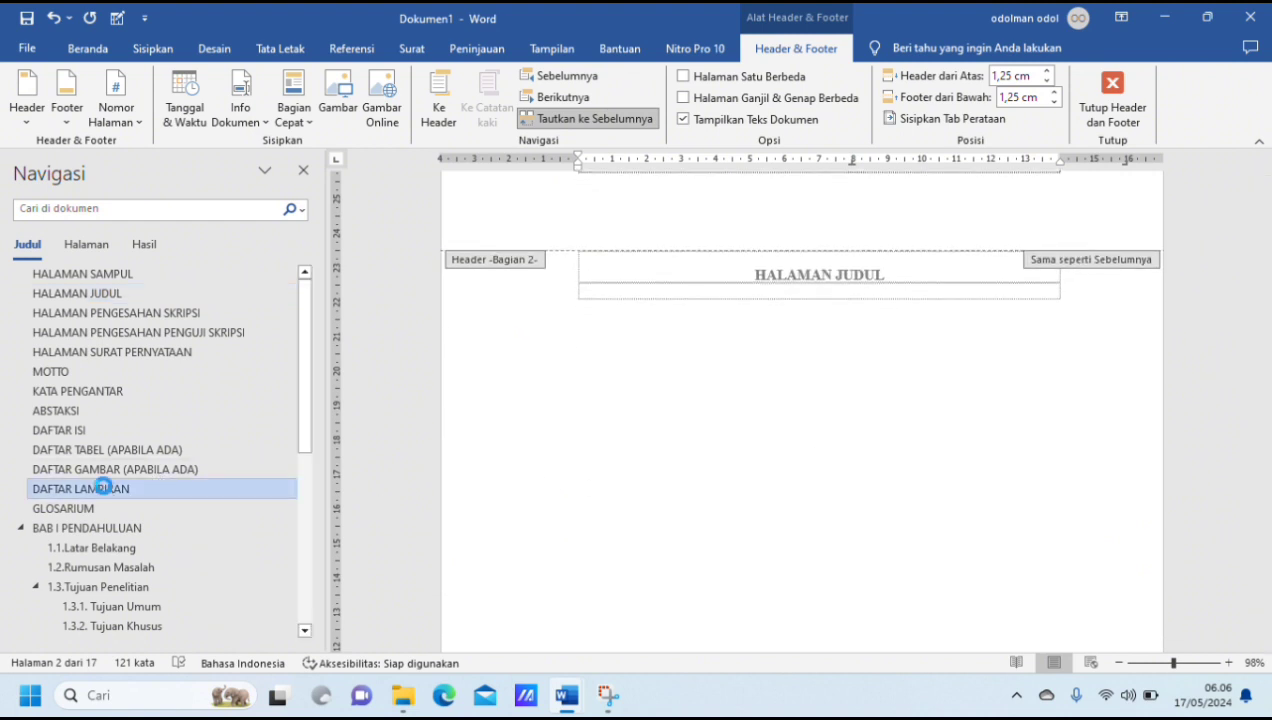
{"action": "left_click", "coordinate": [87, 508]}
{"action": "scroll", "coordinate": [548, 476], "scroll_direction": "down", "scroll_amount": 6}
{"action": "scroll", "coordinate": [548, 476], "scroll_direction": "down", "scroll_amount": 8}
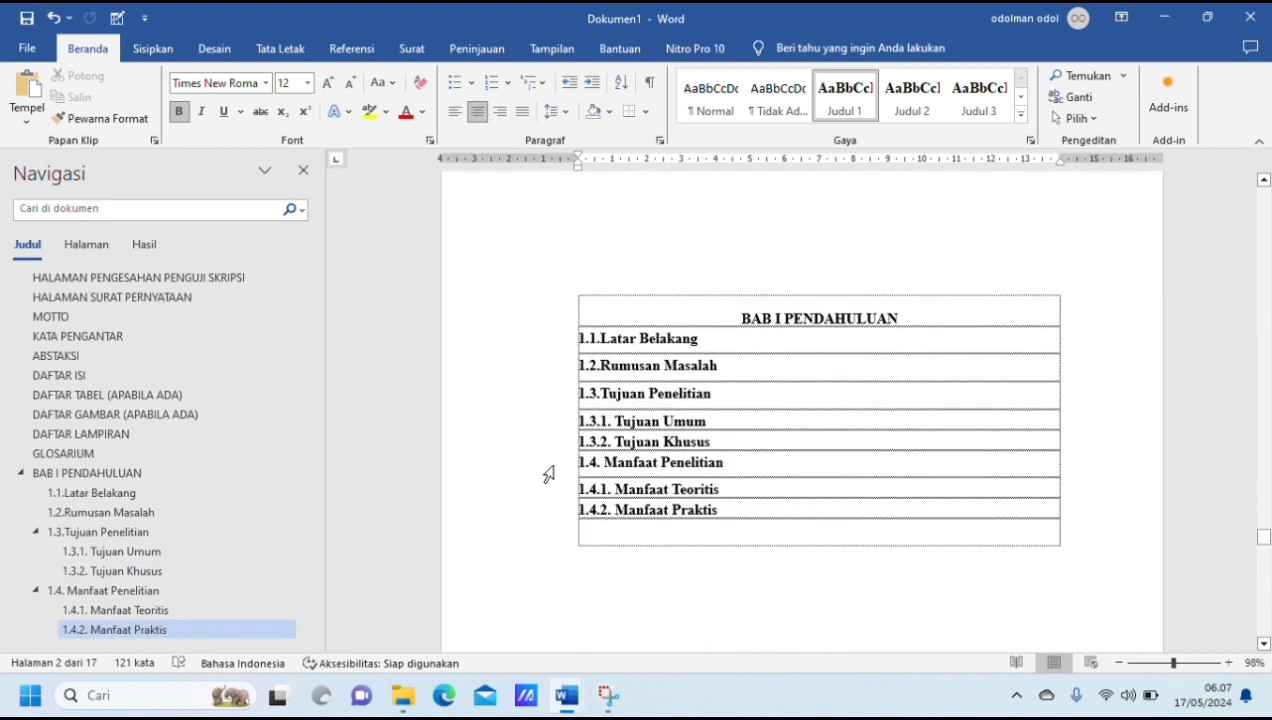
{"action": "scroll", "coordinate": [548, 476], "scroll_direction": "down", "scroll_amount": 8}
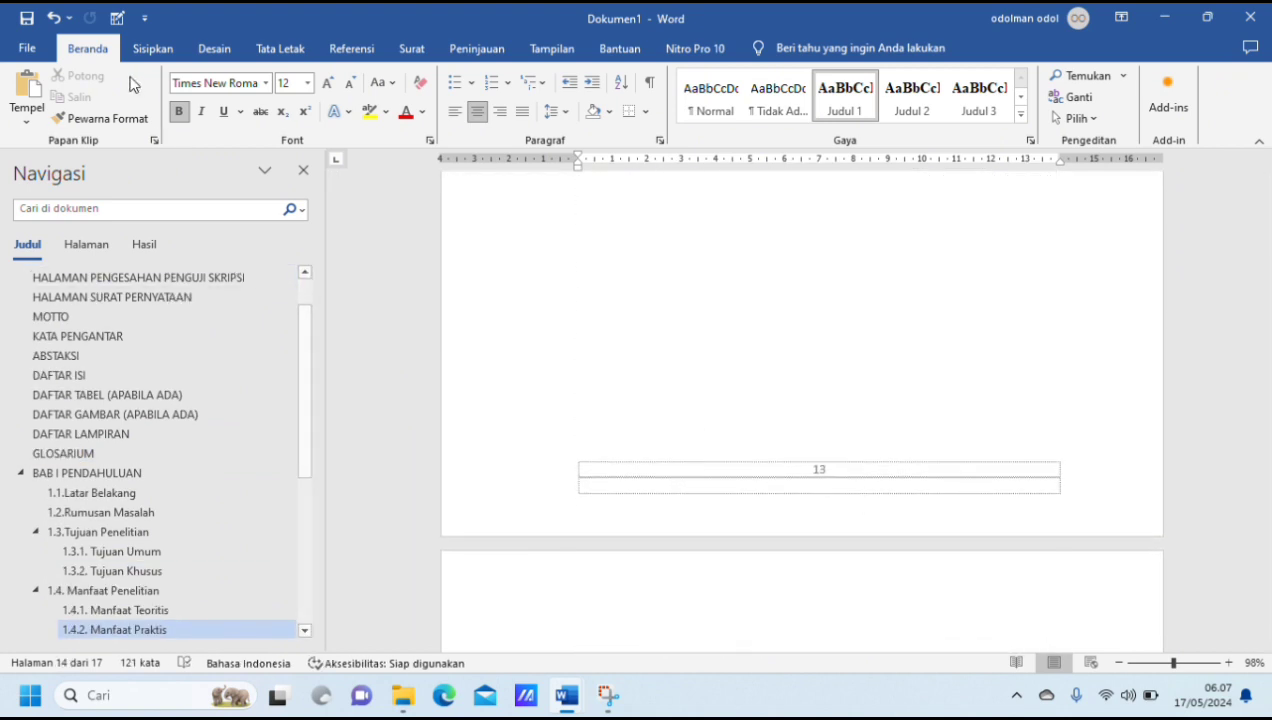
{"action": "double_click", "coordinate": [828, 475]}
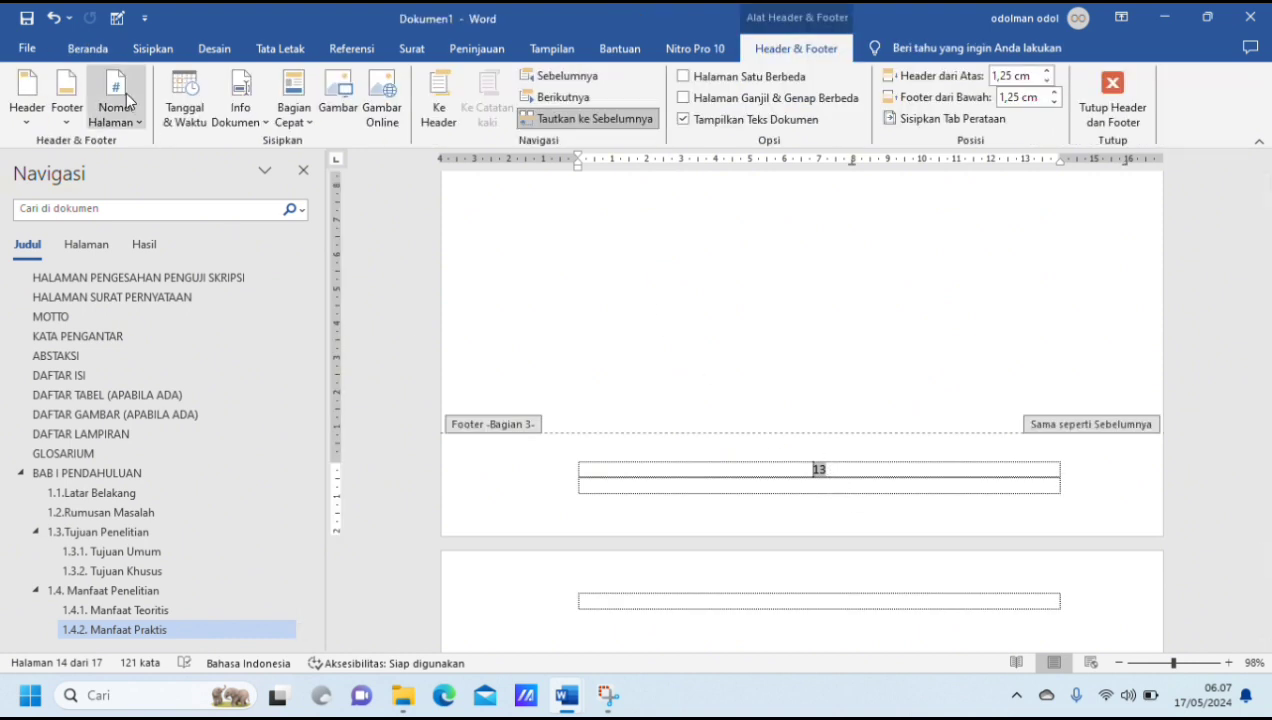
{"action": "left_click", "coordinate": [130, 115]}
{"action": "left_click", "coordinate": [147, 228]}
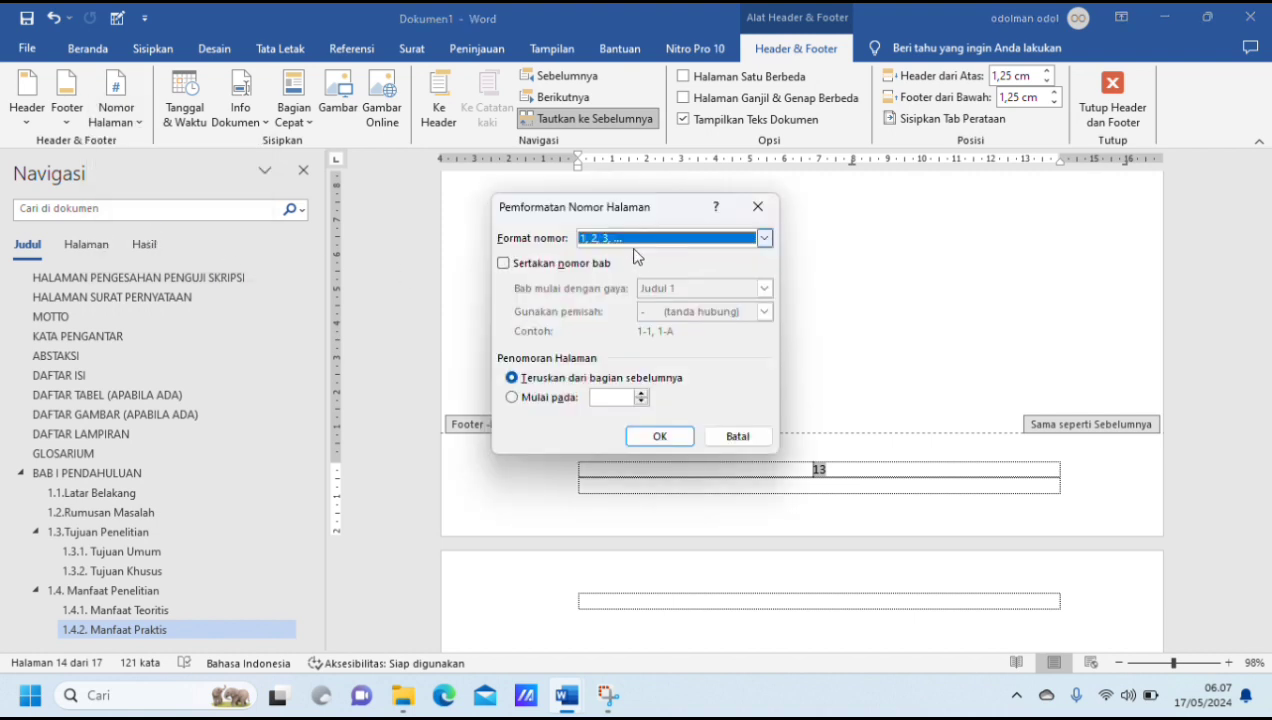
{"action": "left_click", "coordinate": [512, 398]}
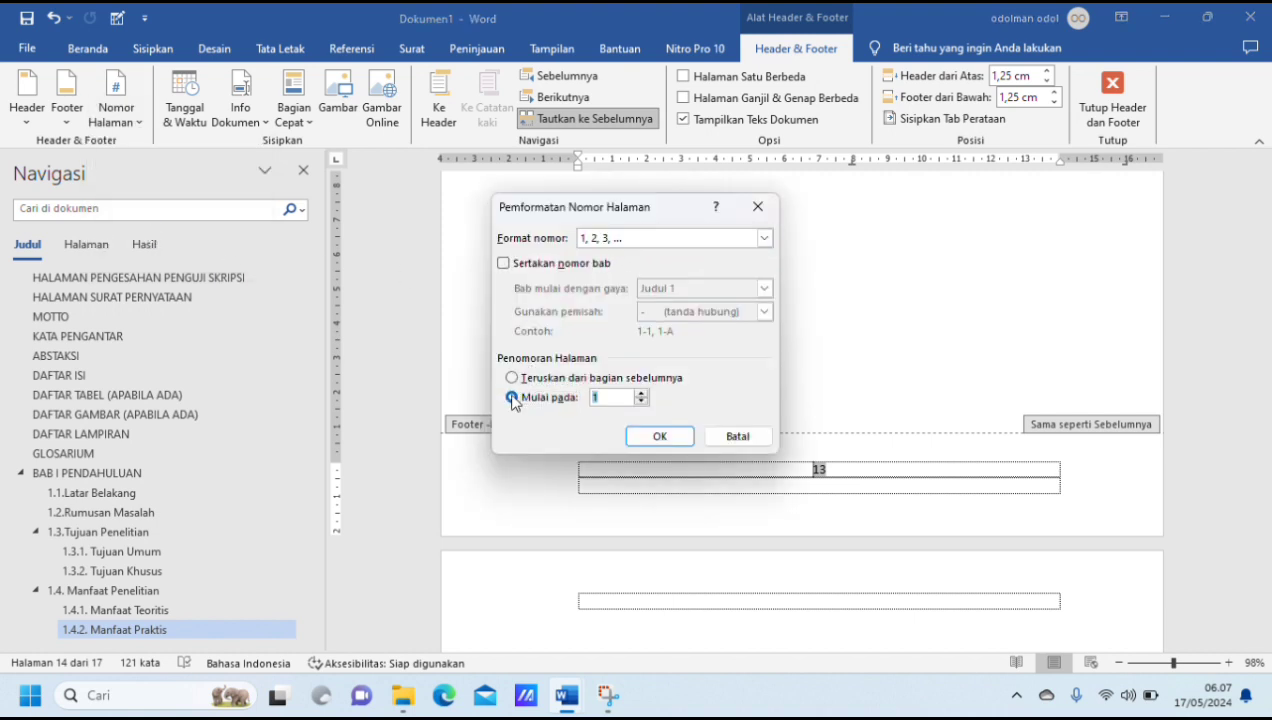
{"action": "left_click", "coordinate": [667, 440]}
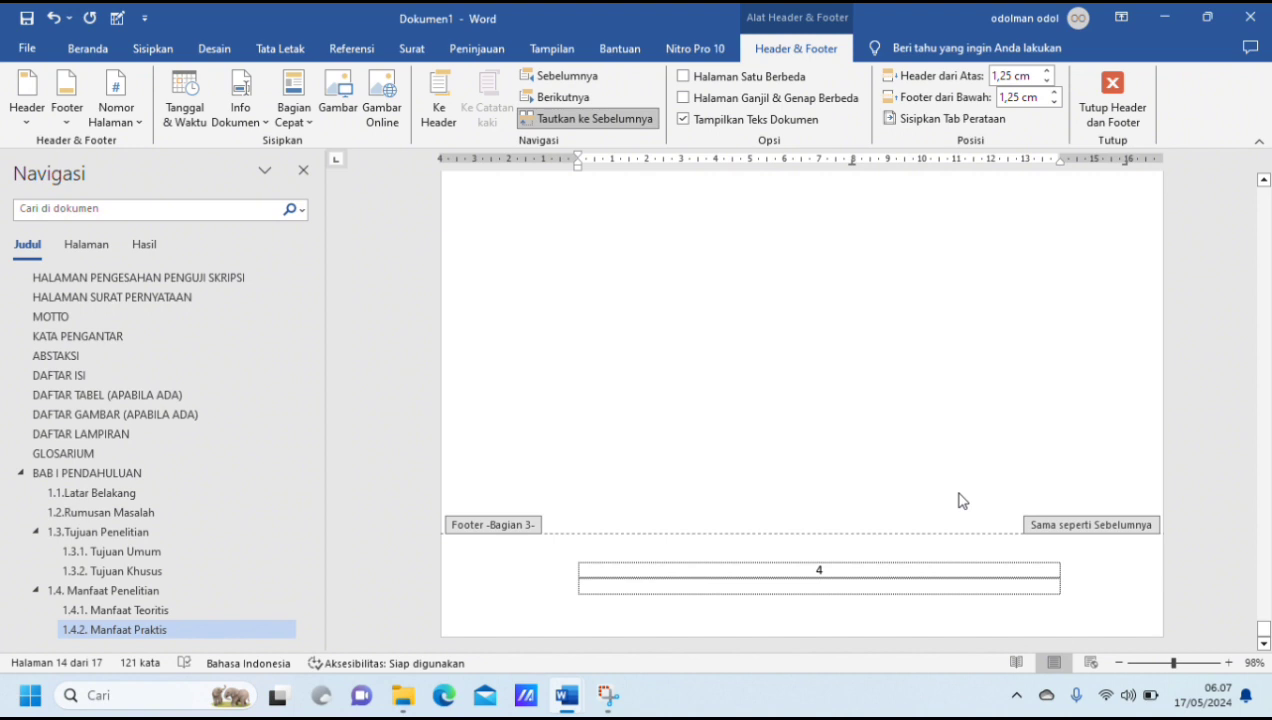
Step: Insert an automatic table of contents (Daftar Isi Otomatis 1) beneath the DAFTAR ISI heading
{"action": "scroll", "coordinate": [958, 500], "scroll_direction": "up", "scroll_amount": 15}
{"action": "scroll", "coordinate": [958, 500], "scroll_direction": "up", "scroll_amount": 10}
{"action": "scroll", "coordinate": [958, 500], "scroll_direction": "up", "scroll_amount": 10}
{"action": "scroll", "coordinate": [958, 500], "scroll_direction": "up", "scroll_amount": 2}
{"action": "right_click", "coordinate": [958, 500]}
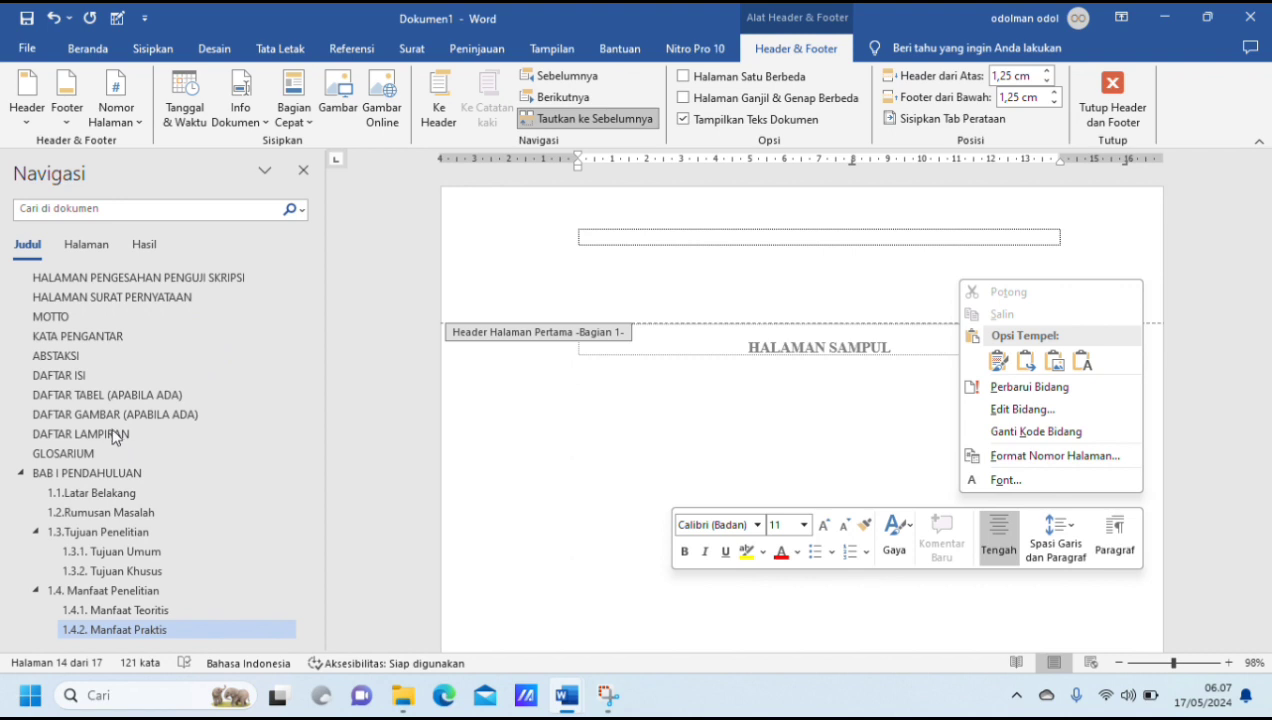
{"action": "left_click", "coordinate": [86, 385]}
{"action": "left_click", "coordinate": [80, 375]}
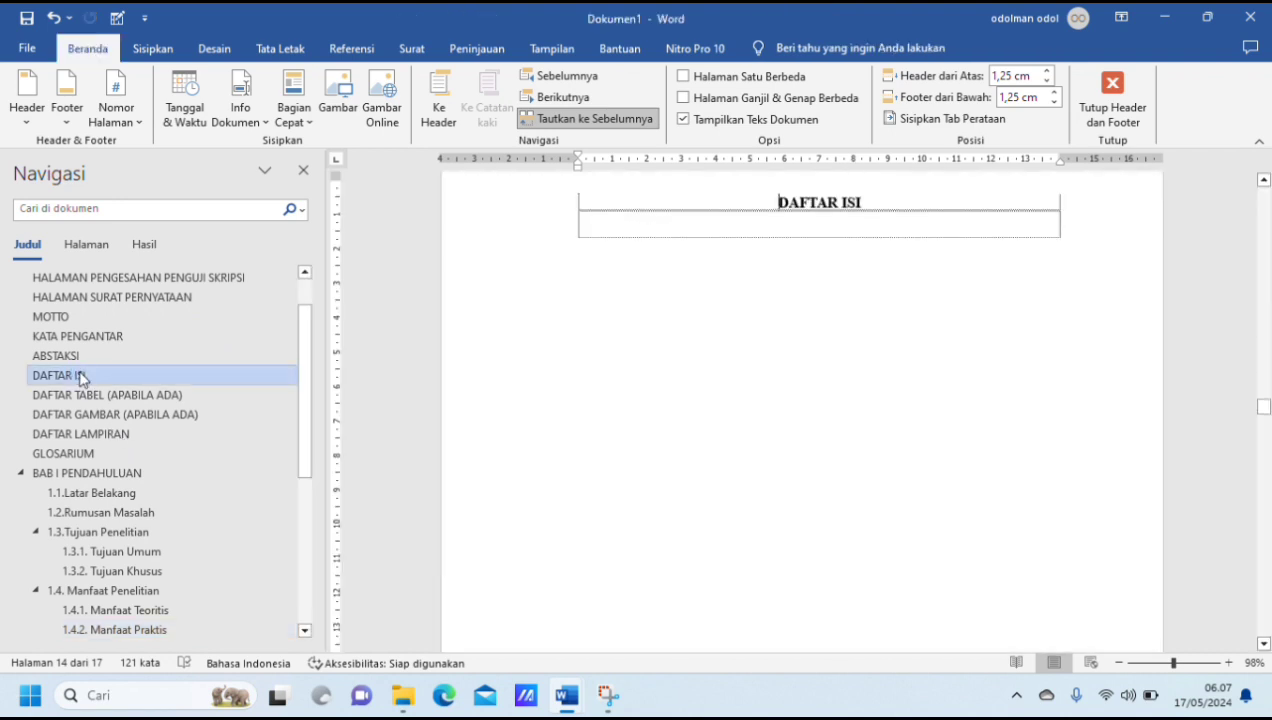
{"action": "left_click", "coordinate": [698, 216]}
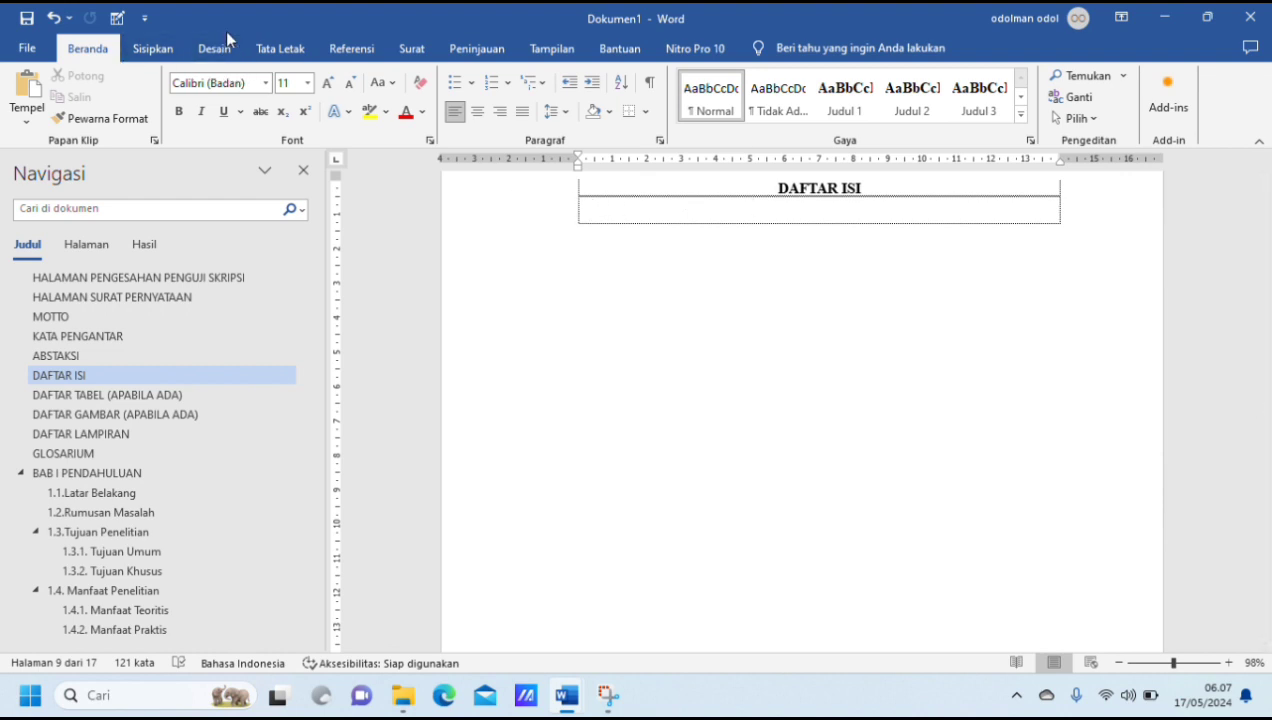
{"action": "left_click", "coordinate": [372, 50]}
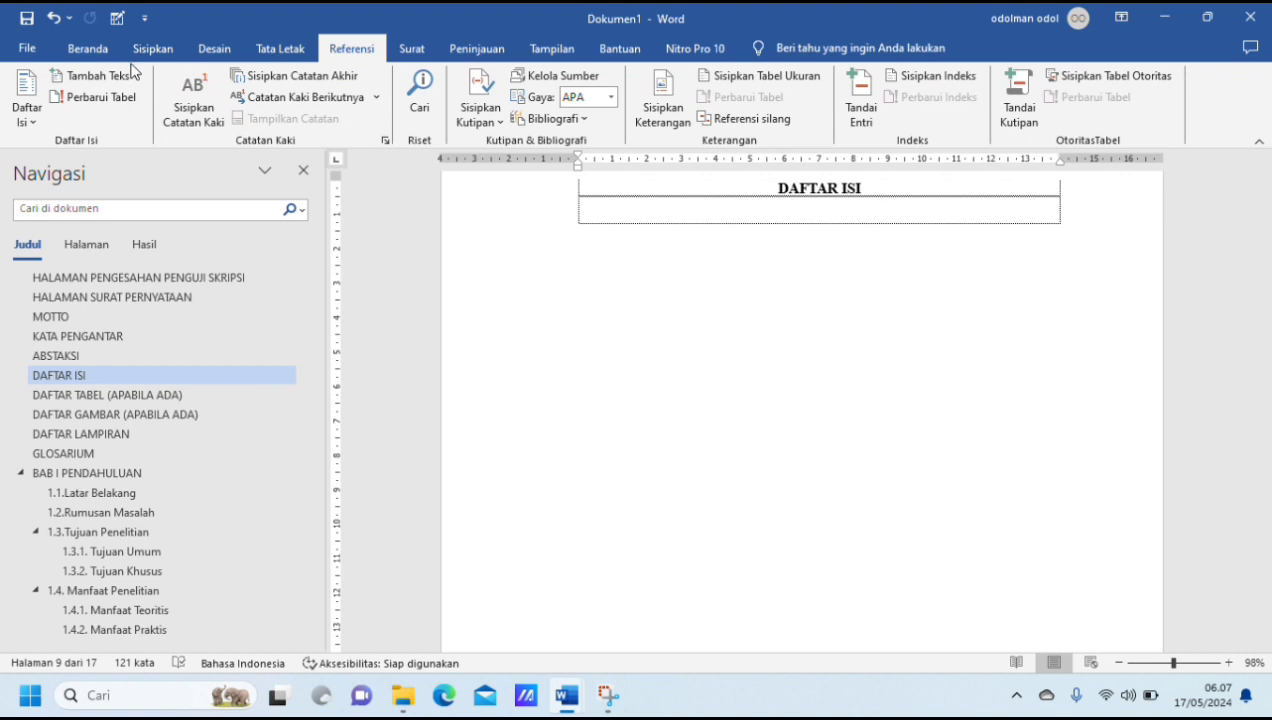
{"action": "left_click", "coordinate": [30, 126]}
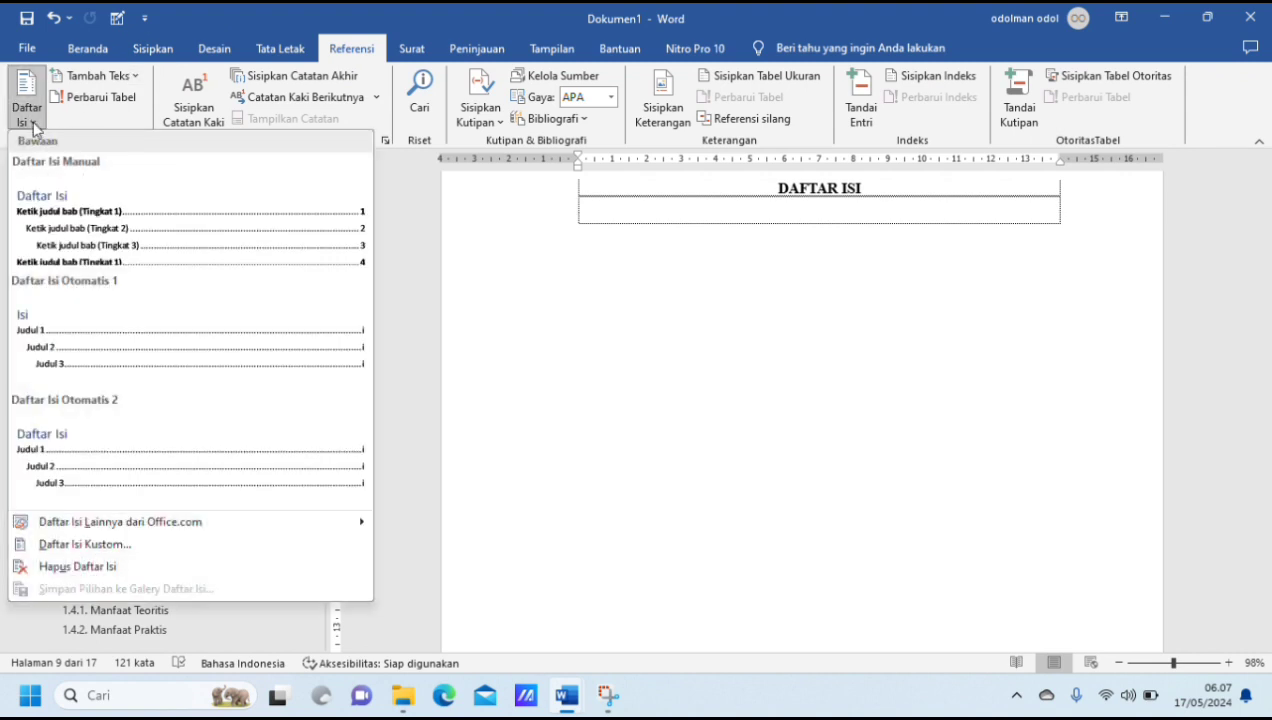
{"action": "left_click", "coordinate": [220, 359]}
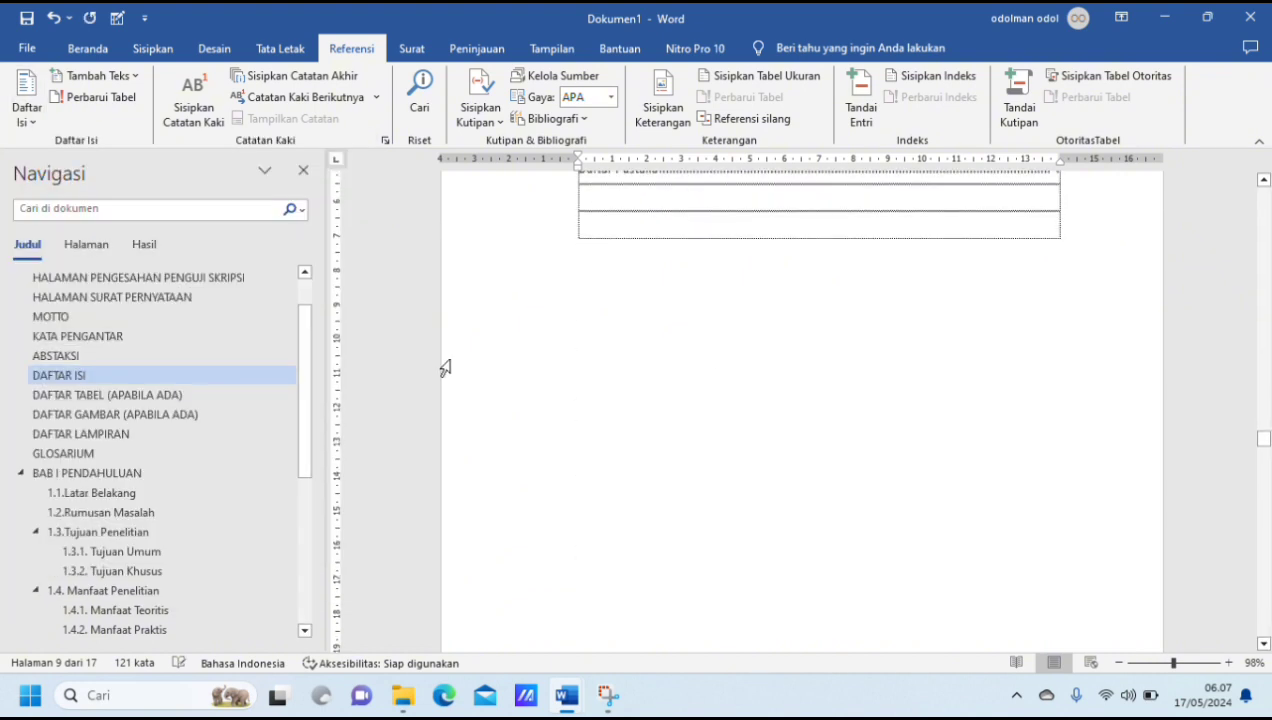
Step: Delete the title "Isi" above the entries of the inserted table of contents
{"action": "scroll", "coordinate": [718, 378], "scroll_direction": "up", "scroll_amount": 10}
{"action": "scroll", "coordinate": [719, 381], "scroll_direction": "up", "scroll_amount": 5}
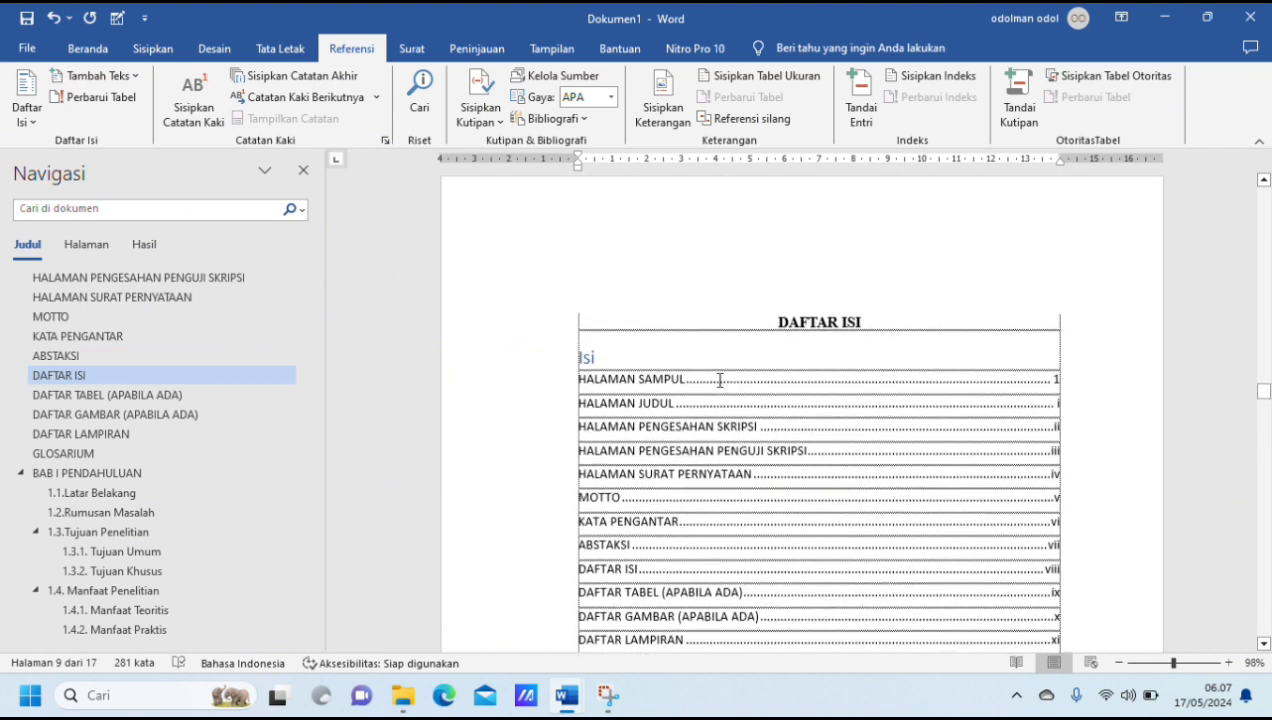
{"action": "left_click", "coordinate": [628, 459]}
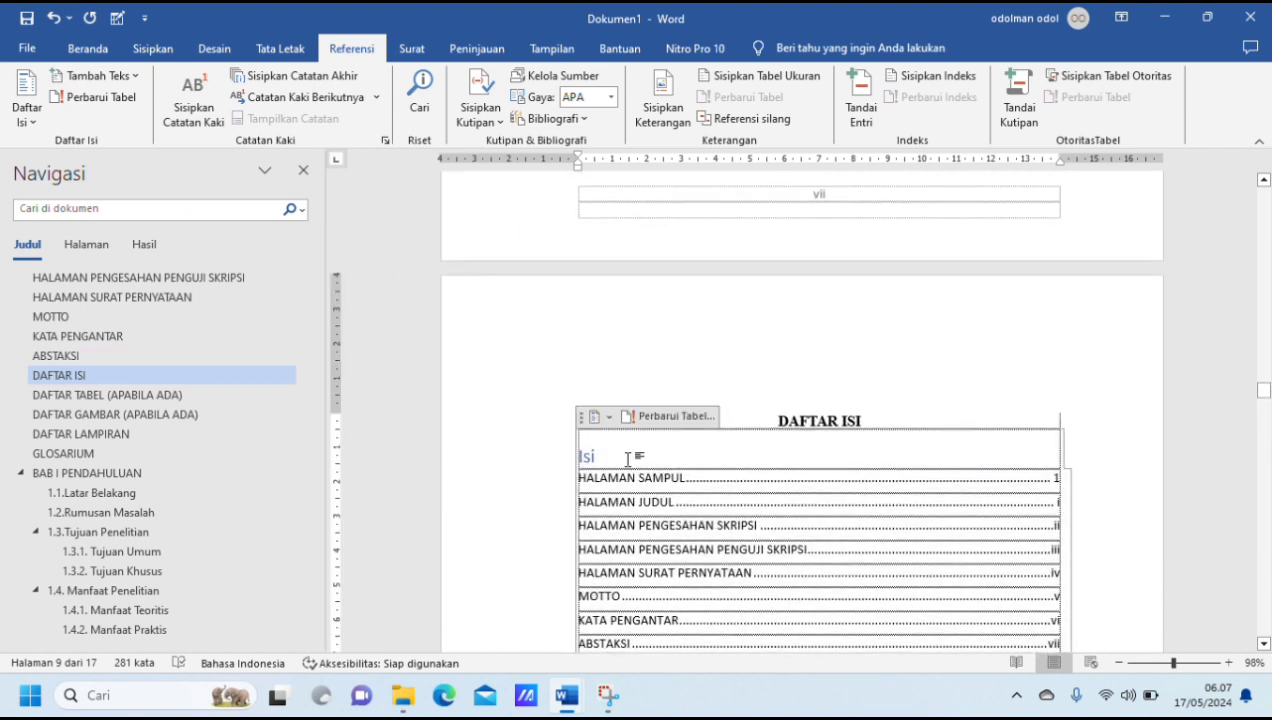
{"action": "key", "text": "BackSpace"}
{"action": "key", "text": "BackSpace"}
{"action": "key", "text": "BackSpace"}
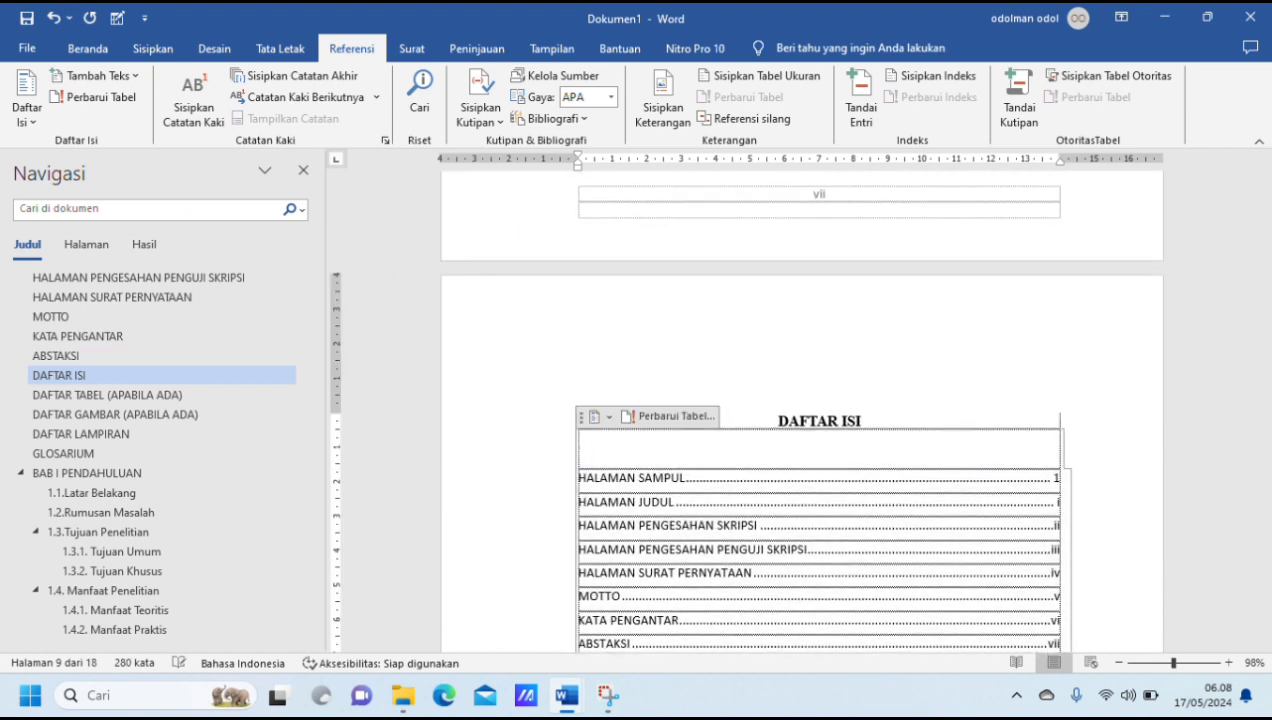
Step: Format all table of contents entries as Times New Roman, size 12, justified and bold
{"action": "mouse_move", "coordinate": [577, 478]}
{"action": "left_mouse_down"}
{"action": "mouse_move", "coordinate": [950, 645]}
{"action": "mouse_move", "coordinate": [1020, 648]}
{"action": "mouse_move", "coordinate": [1020, 634]}
{"action": "mouse_move", "coordinate": [1025, 648]}
{"action": "mouse_move", "coordinate": [1068, 575]}
{"action": "mouse_move", "coordinate": [1057, 708]}
{"action": "mouse_move", "coordinate": [1028, 592]}
{"action": "mouse_move", "coordinate": [1057, 625]}
{"action": "mouse_move", "coordinate": [1062, 548]}
{"action": "left_mouse_up"}
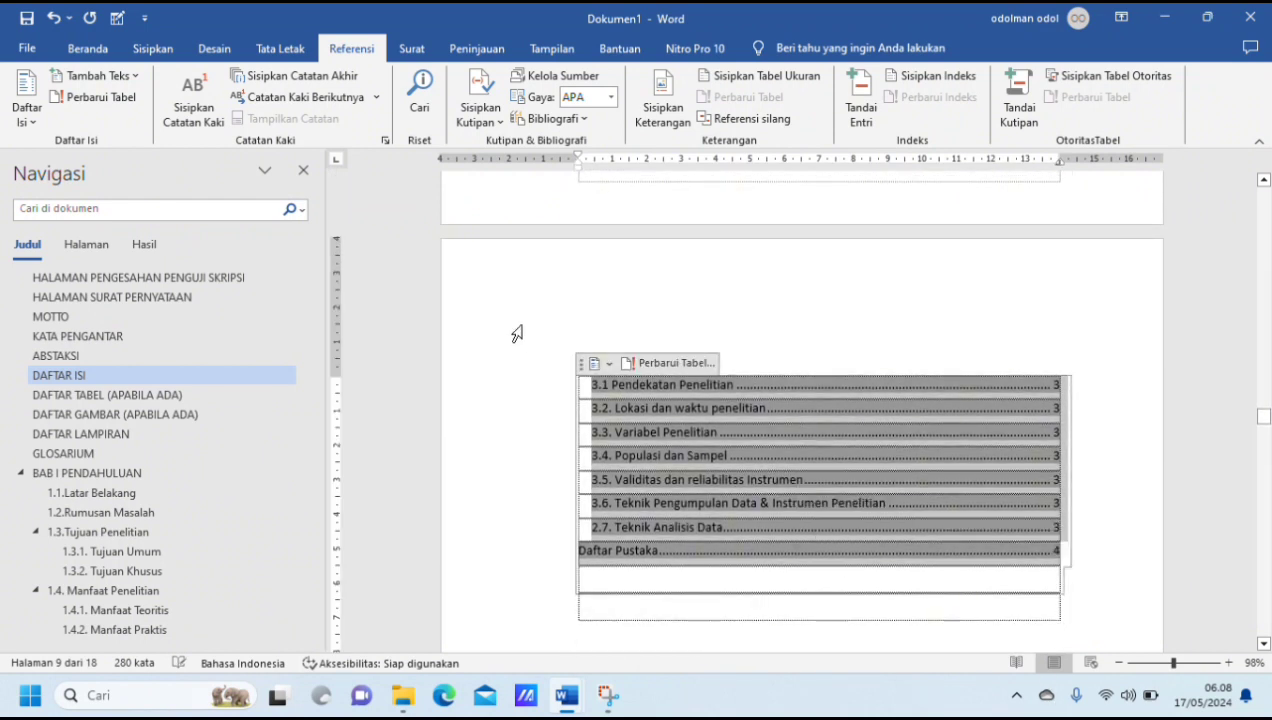
{"action": "left_click", "coordinate": [109, 51]}
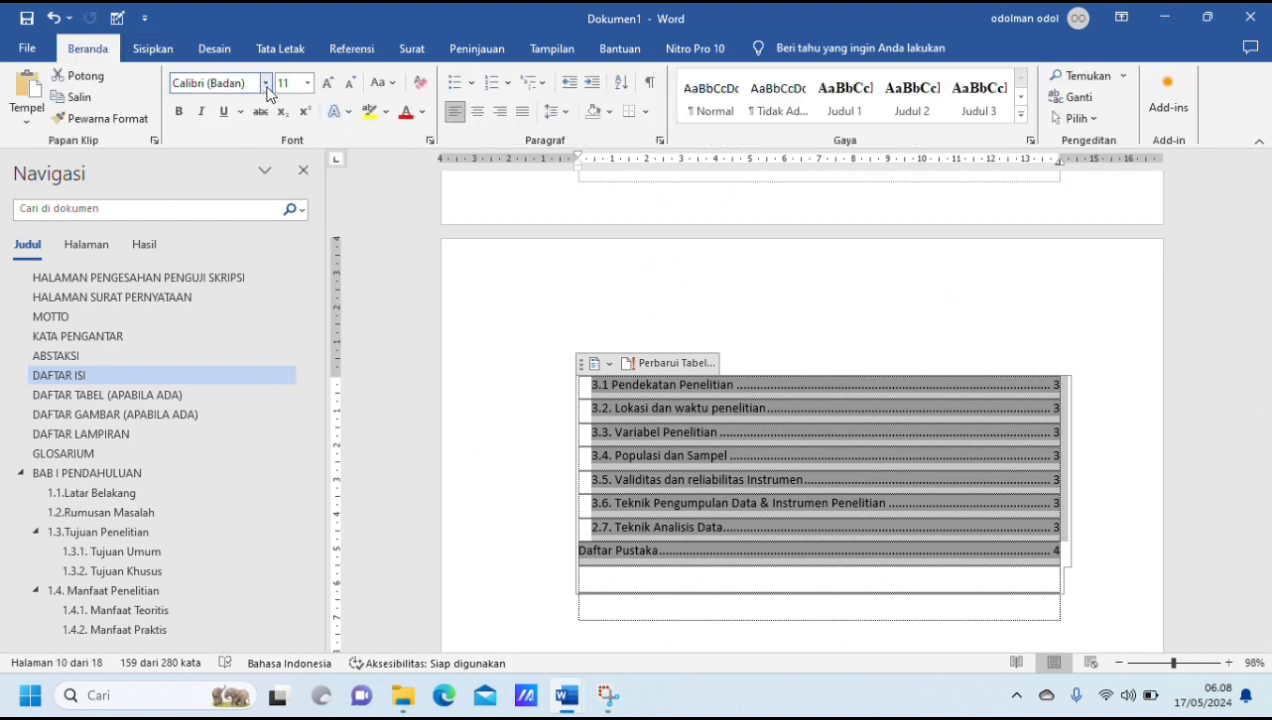
{"action": "left_click", "coordinate": [265, 84]}
{"action": "left_click", "coordinate": [257, 191]}
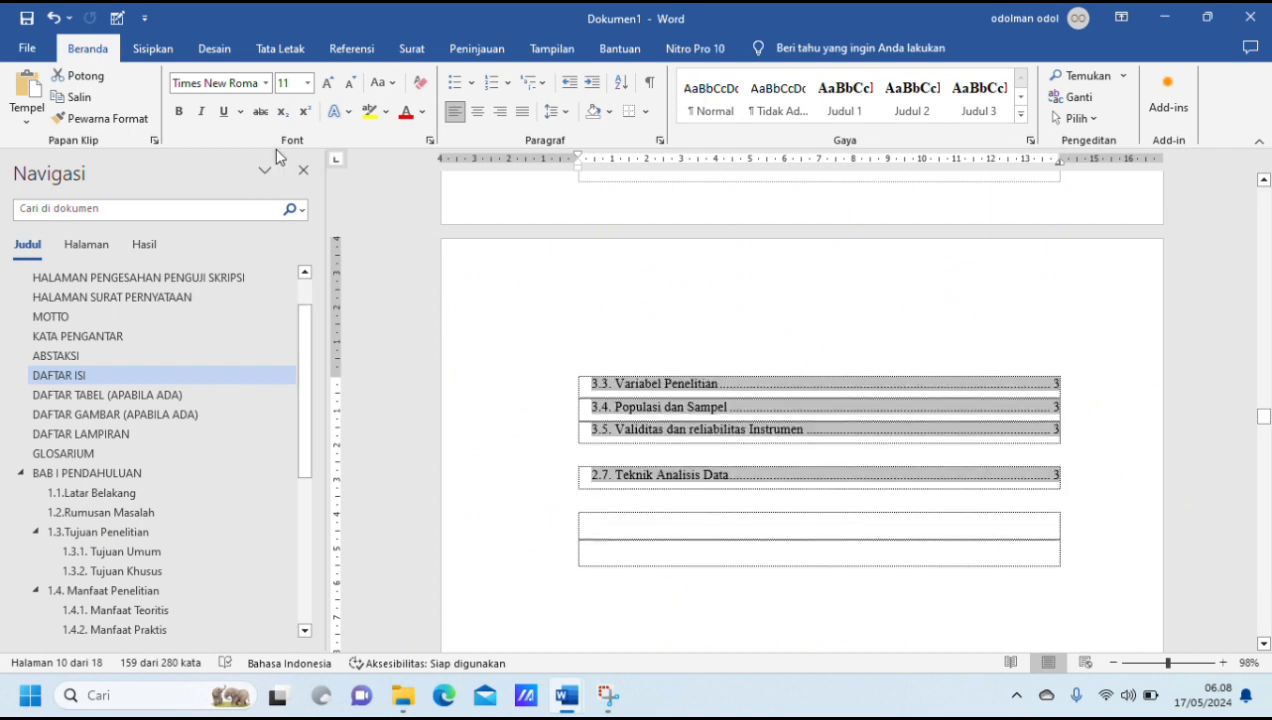
{"action": "left_click", "coordinate": [308, 83]}
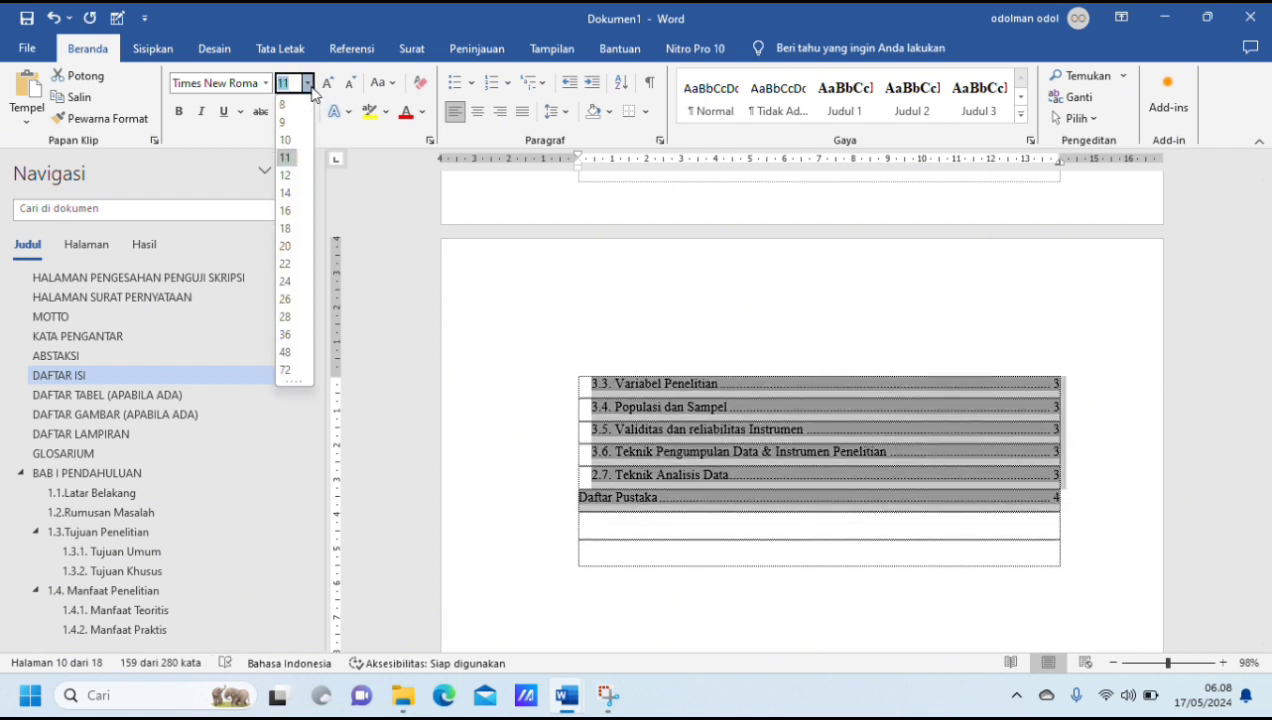
{"action": "left_click", "coordinate": [298, 178]}
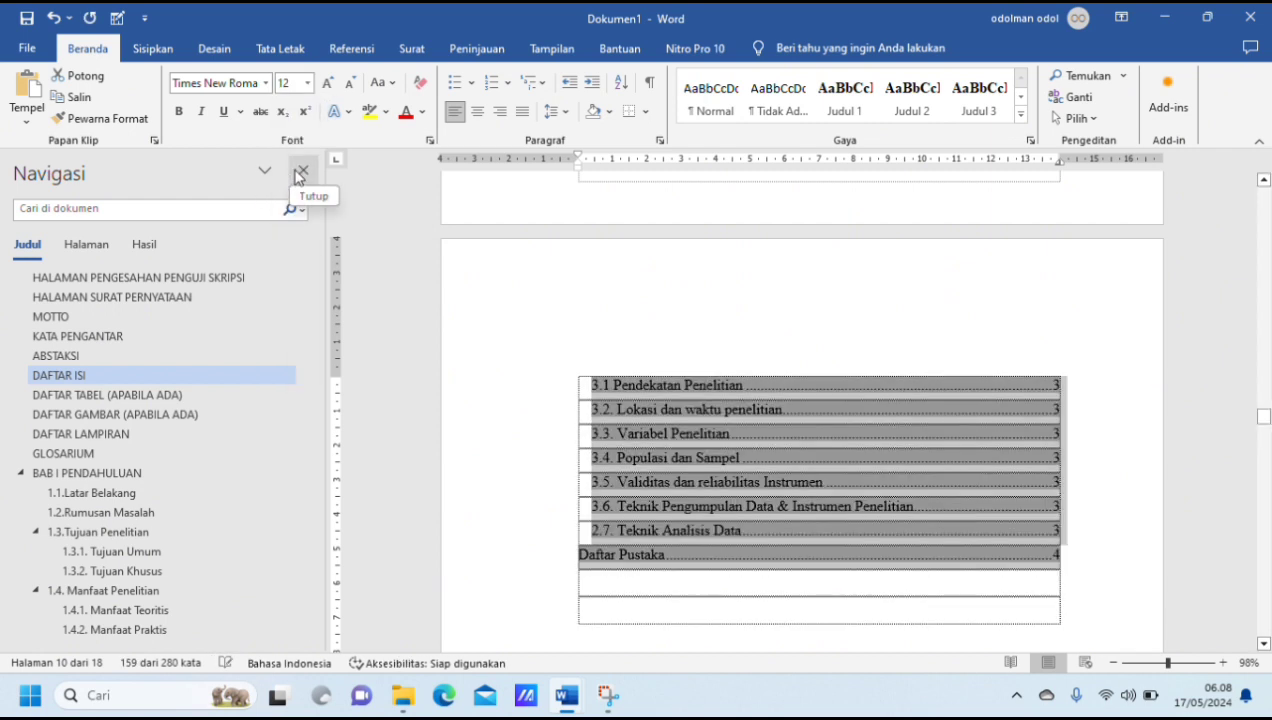
{"action": "left_click", "coordinate": [527, 118]}
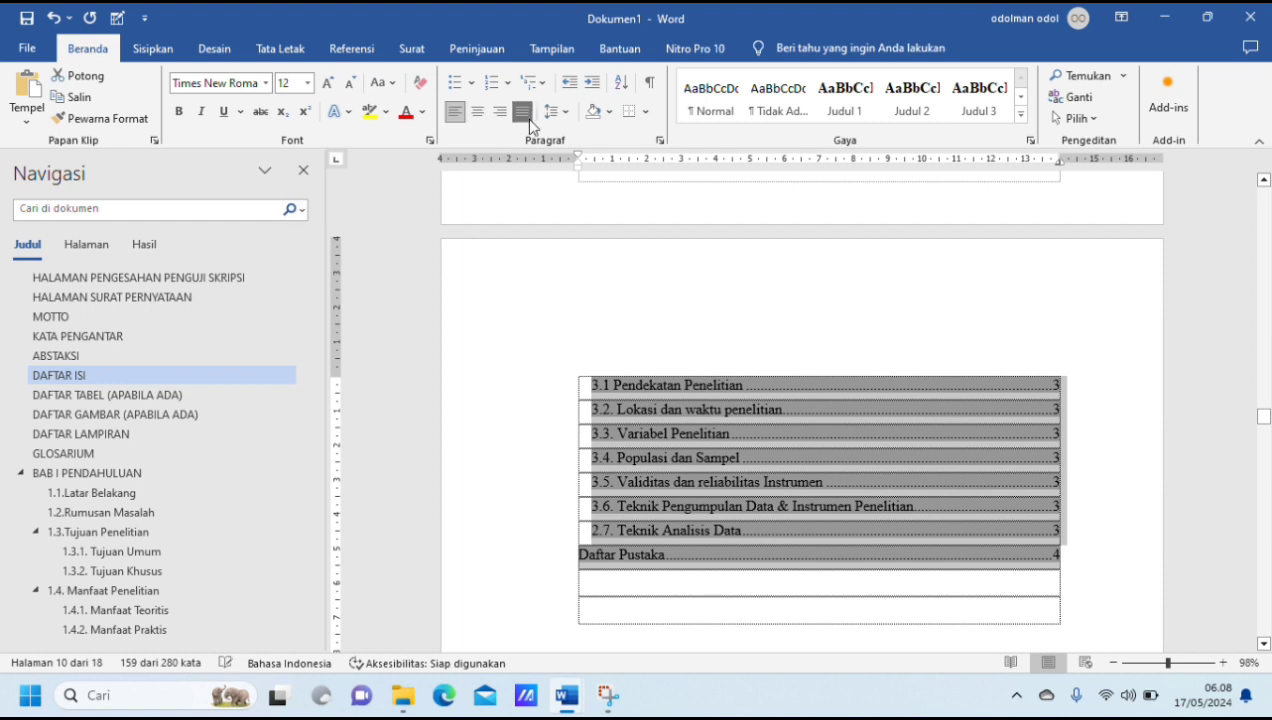
{"action": "left_click", "coordinate": [179, 112]}
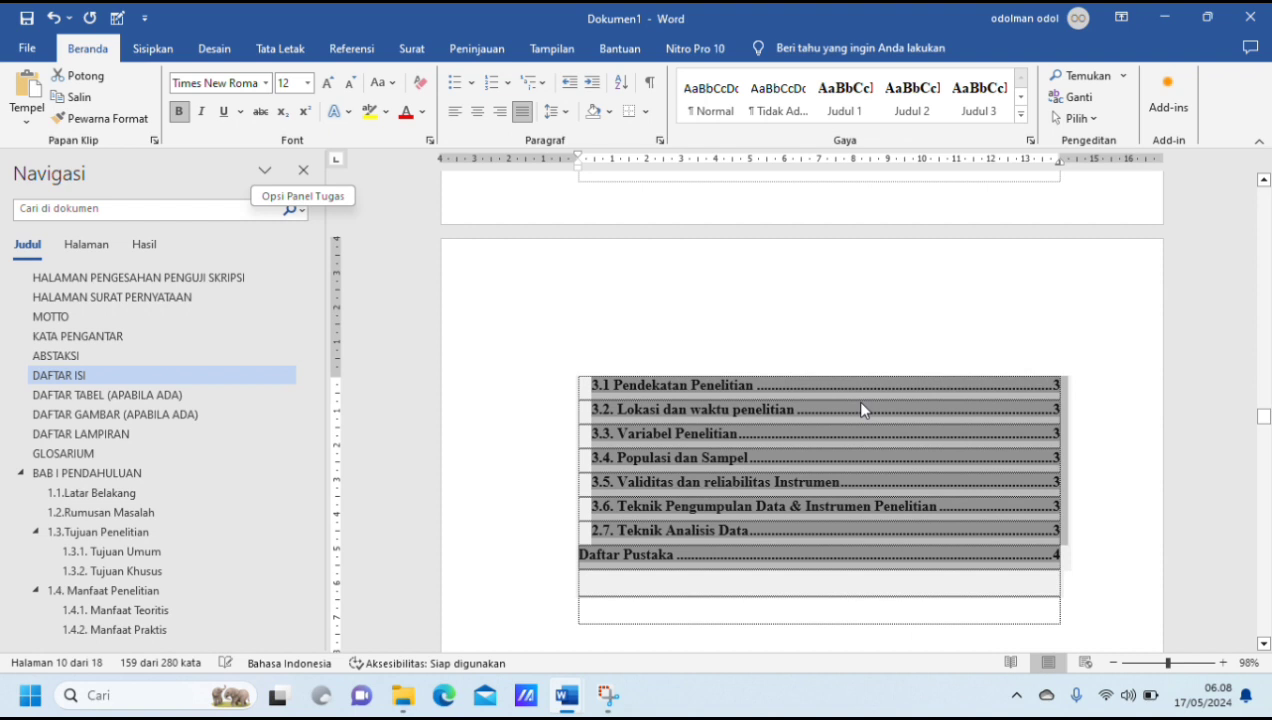
{"action": "left_click", "coordinate": [861, 403]}
{"action": "scroll", "coordinate": [861, 403], "scroll_direction": "up", "scroll_amount": 15}
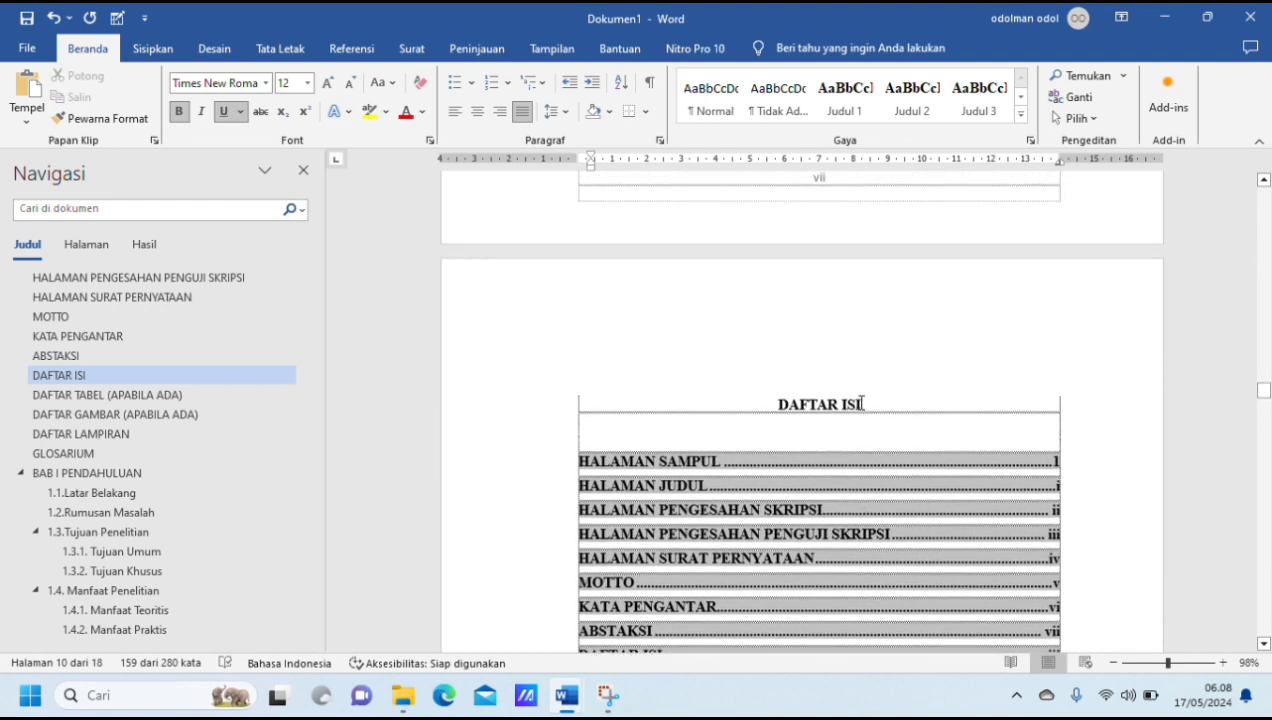
{"action": "left_click", "coordinate": [920, 416]}
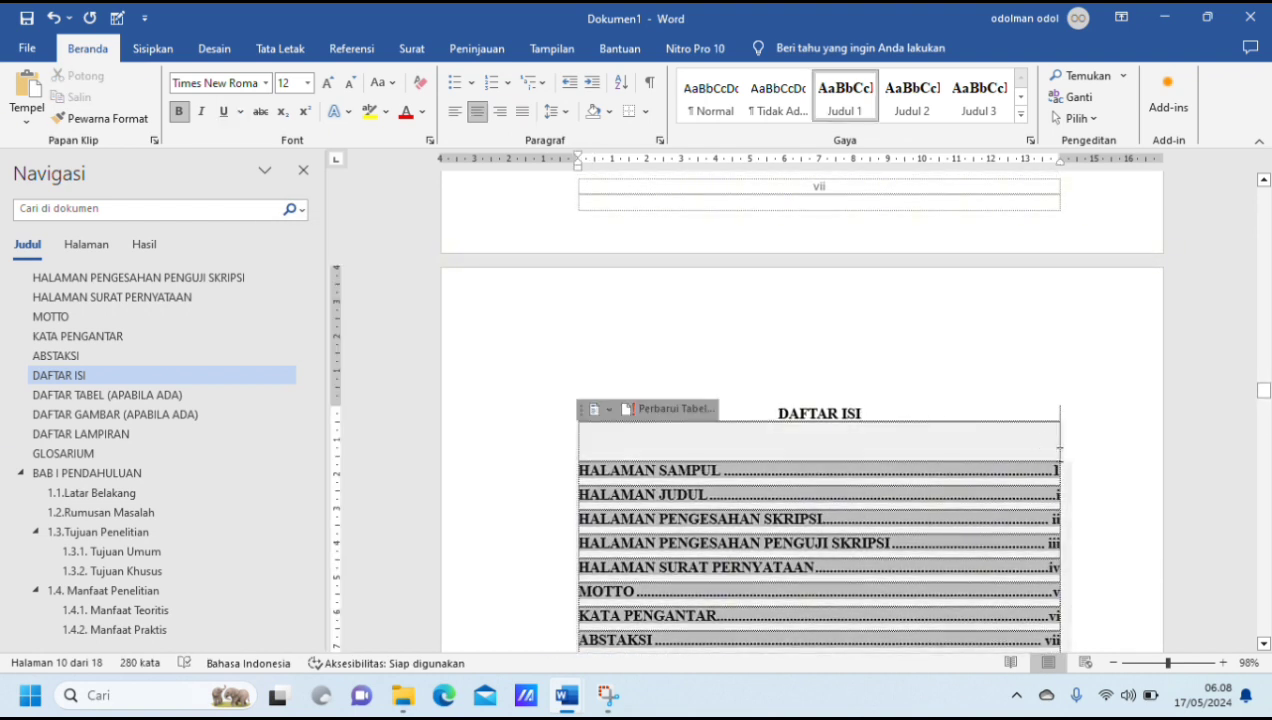
{"action": "left_click", "coordinate": [1082, 460]}
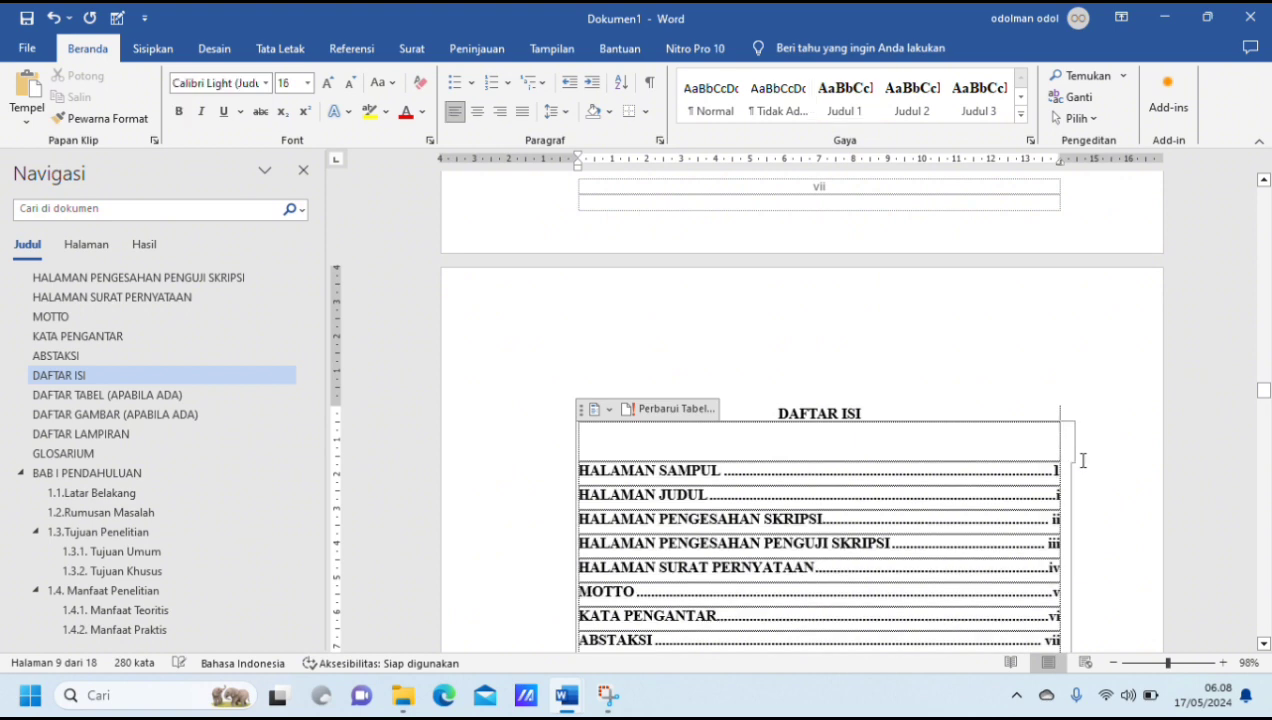
Step: Delete the HALAMAN SAMPUL heading text on the document's first page
{"action": "scroll", "coordinate": [1082, 460], "scroll_direction": "down", "scroll_amount": 7}
{"action": "scroll", "coordinate": [1082, 460], "scroll_direction": "down", "scroll_amount": 7}
{"action": "scroll", "coordinate": [1082, 460], "scroll_direction": "down", "scroll_amount": 1}
{"action": "scroll", "coordinate": [1082, 460], "scroll_direction": "up", "scroll_amount": 20}
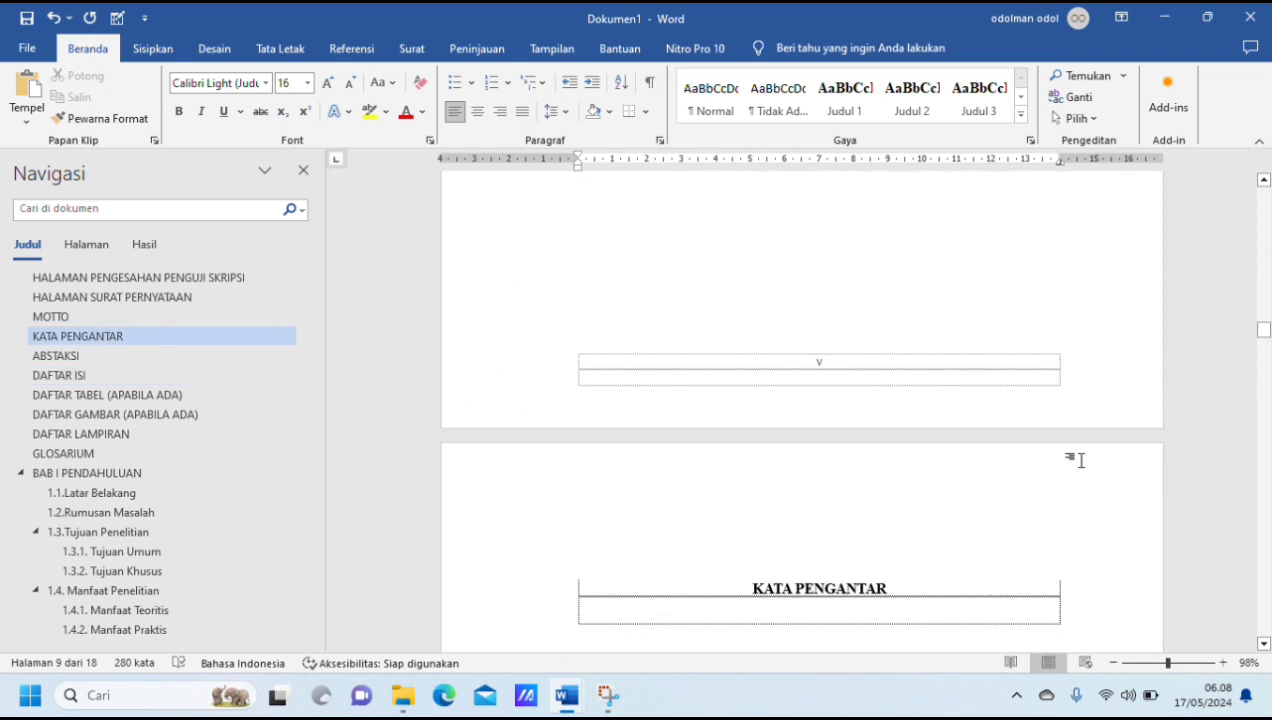
{"action": "scroll", "coordinate": [1080, 460], "scroll_direction": "up", "scroll_amount": 15}
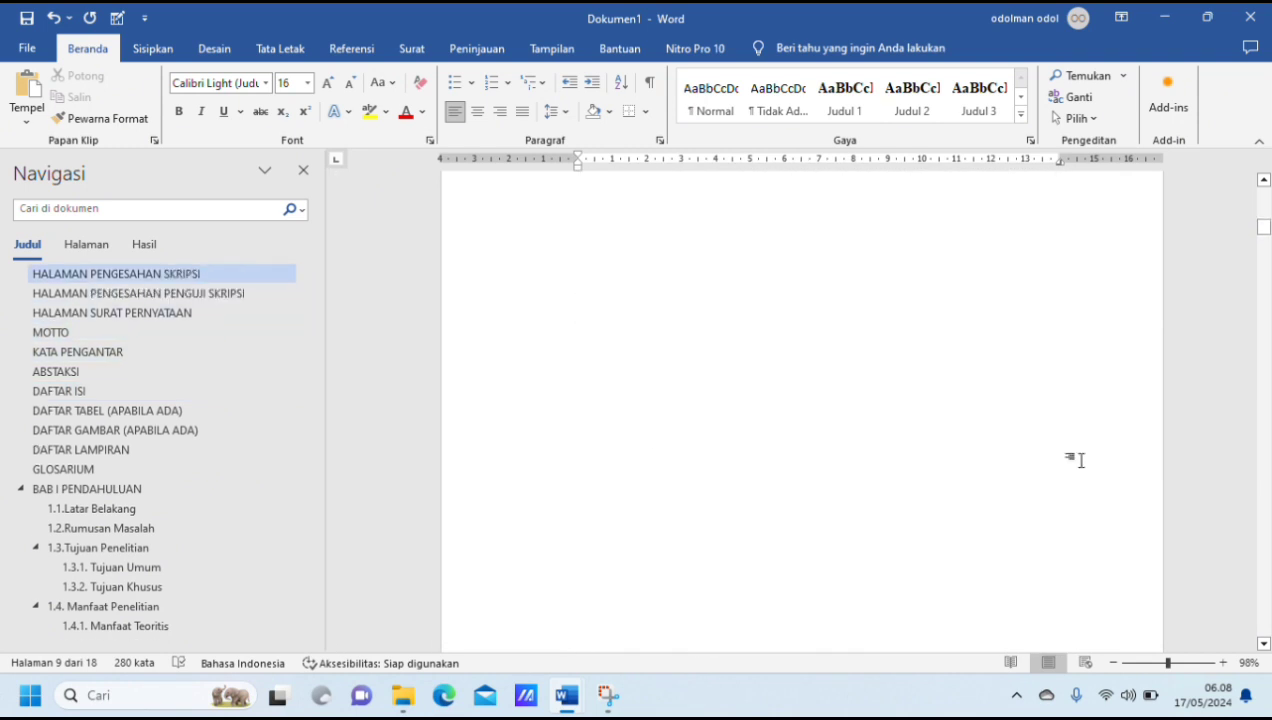
{"action": "scroll", "coordinate": [1080, 460], "scroll_direction": "up", "scroll_amount": 15}
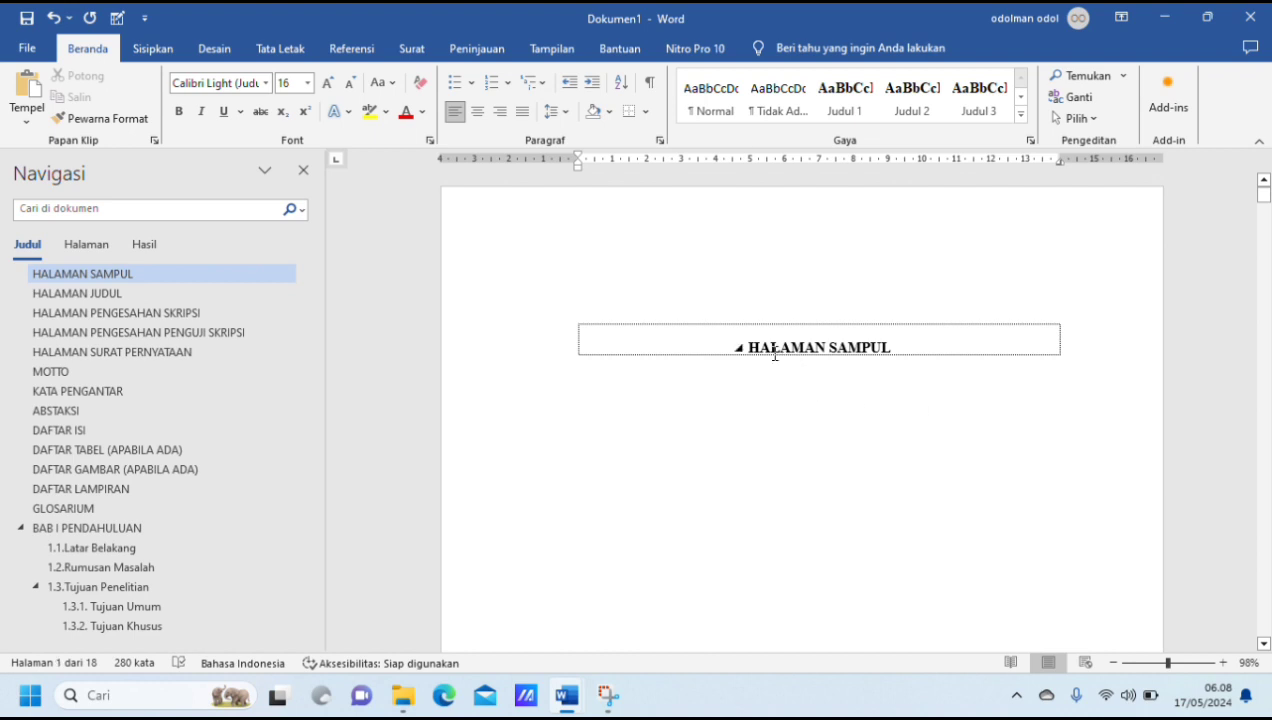
{"action": "left_click_drag", "start_coordinate": [752, 343], "coordinate": [903, 352]}
{"action": "key", "text": "Delete"}
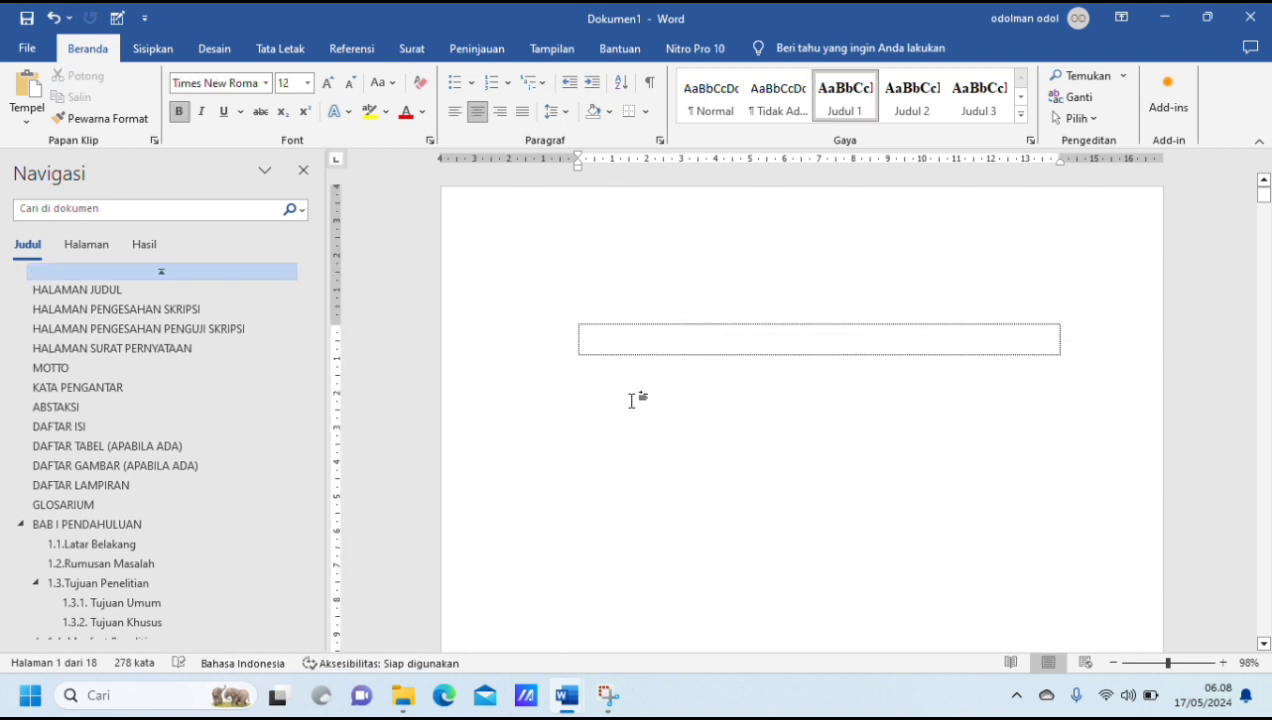
Step: Copy the cover page content from the logo through the year 2025 in TUGAS VIDEO BELLA and return to Dokumen1
{"action": "mouse_move", "coordinate": [572, 703]}
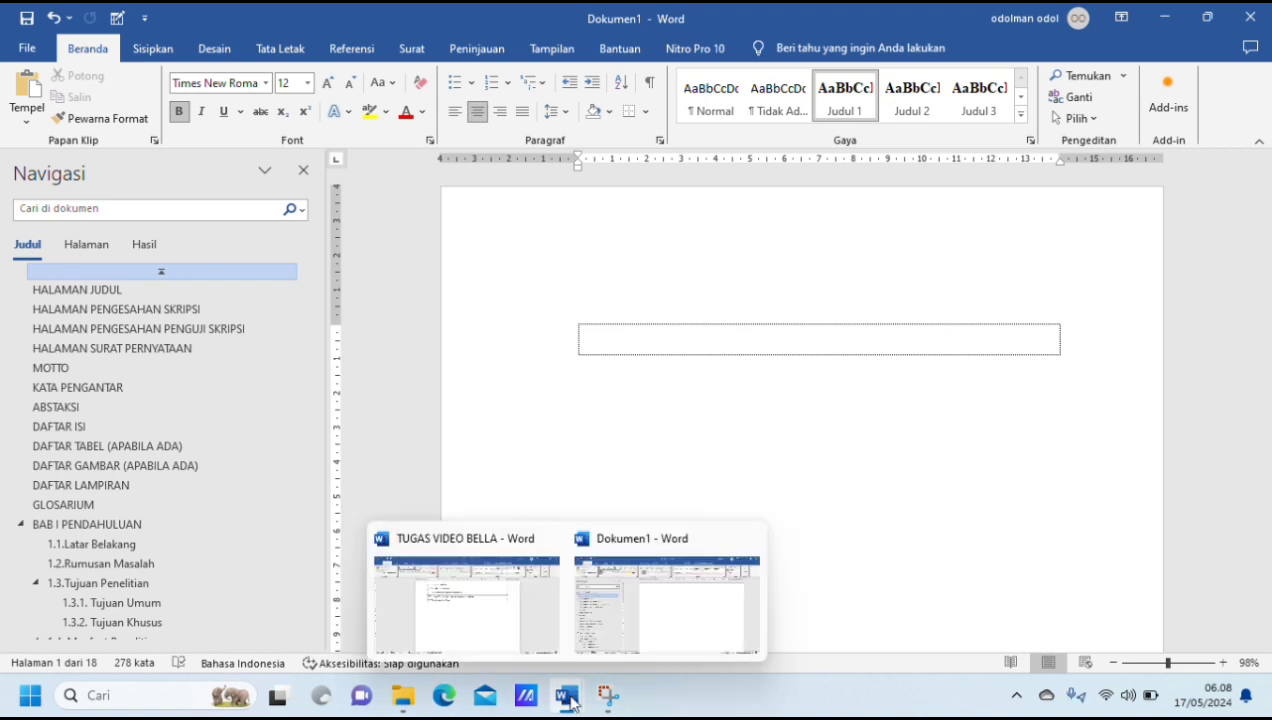
{"action": "left_click", "coordinate": [522, 606]}
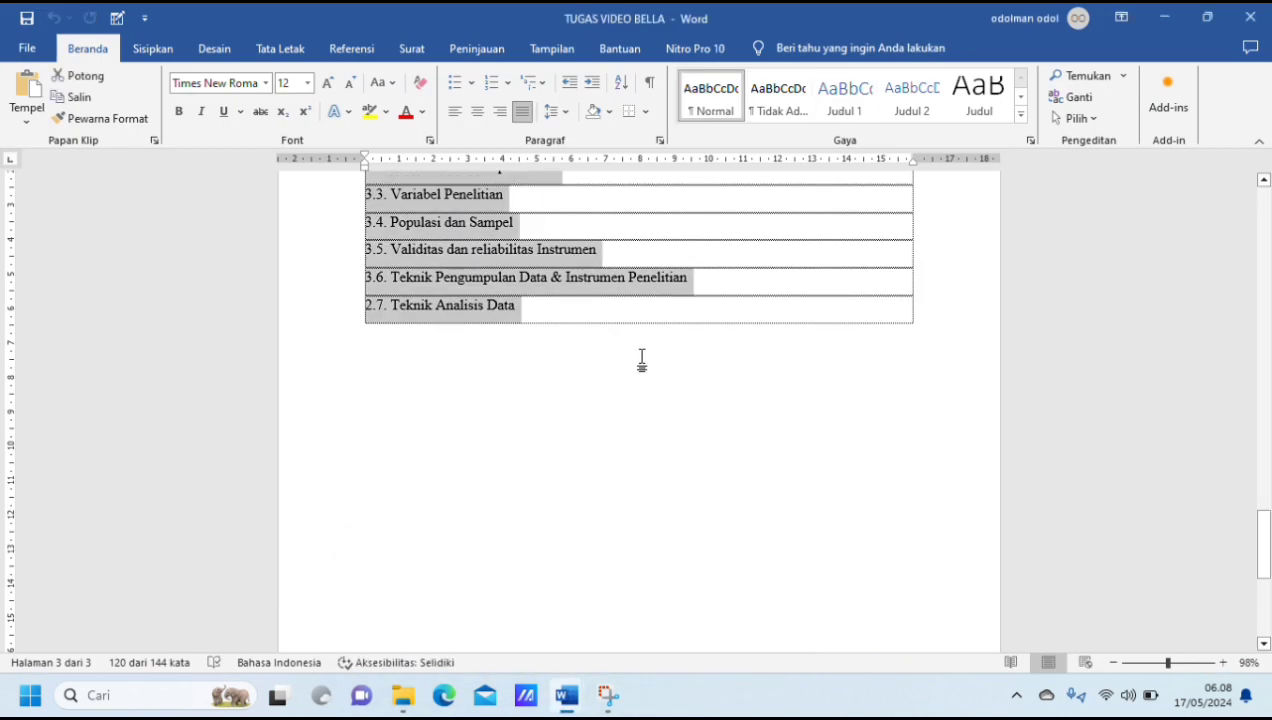
{"action": "scroll", "coordinate": [642, 360], "scroll_direction": "up", "scroll_amount": 10}
{"action": "scroll", "coordinate": [642, 360], "scroll_direction": "up", "scroll_amount": 10}
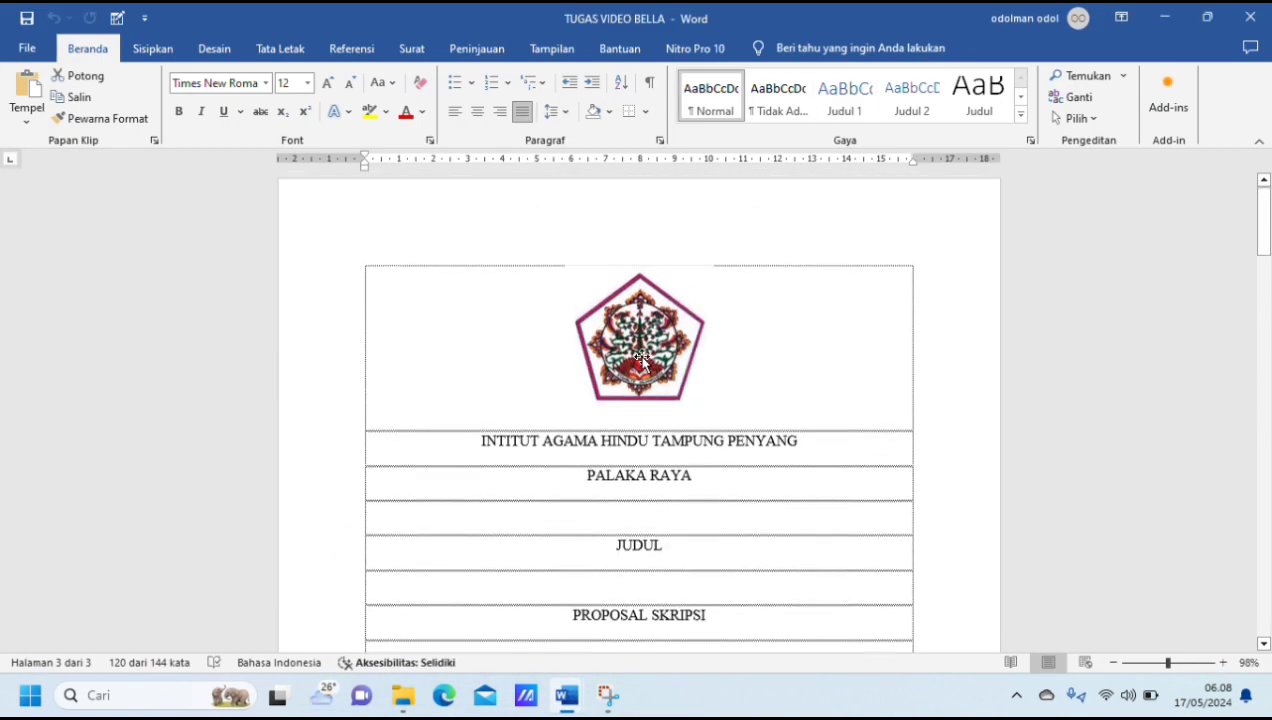
{"action": "left_click", "coordinate": [558, 297]}
{"action": "left_click_drag", "start_coordinate": [368, 283], "coordinate": [769, 259]}
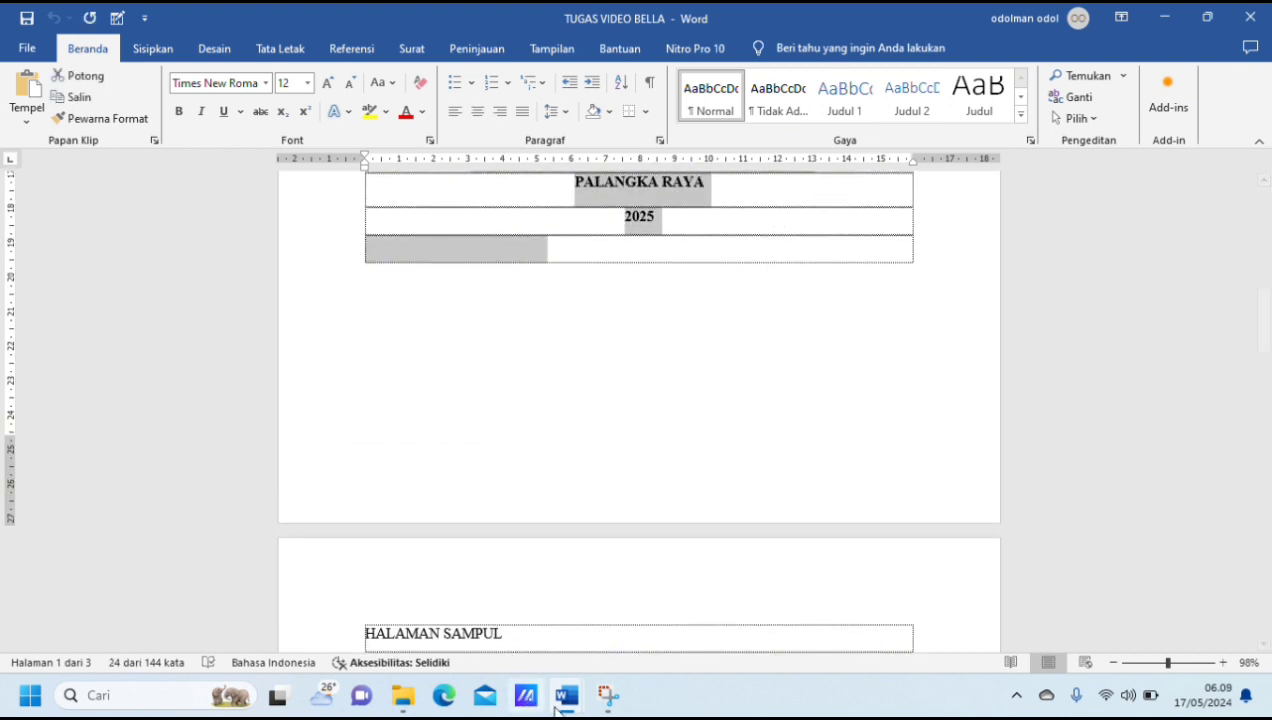
{"action": "mouse_move", "coordinate": [574, 709]}
{"action": "left_click", "coordinate": [645, 634]}
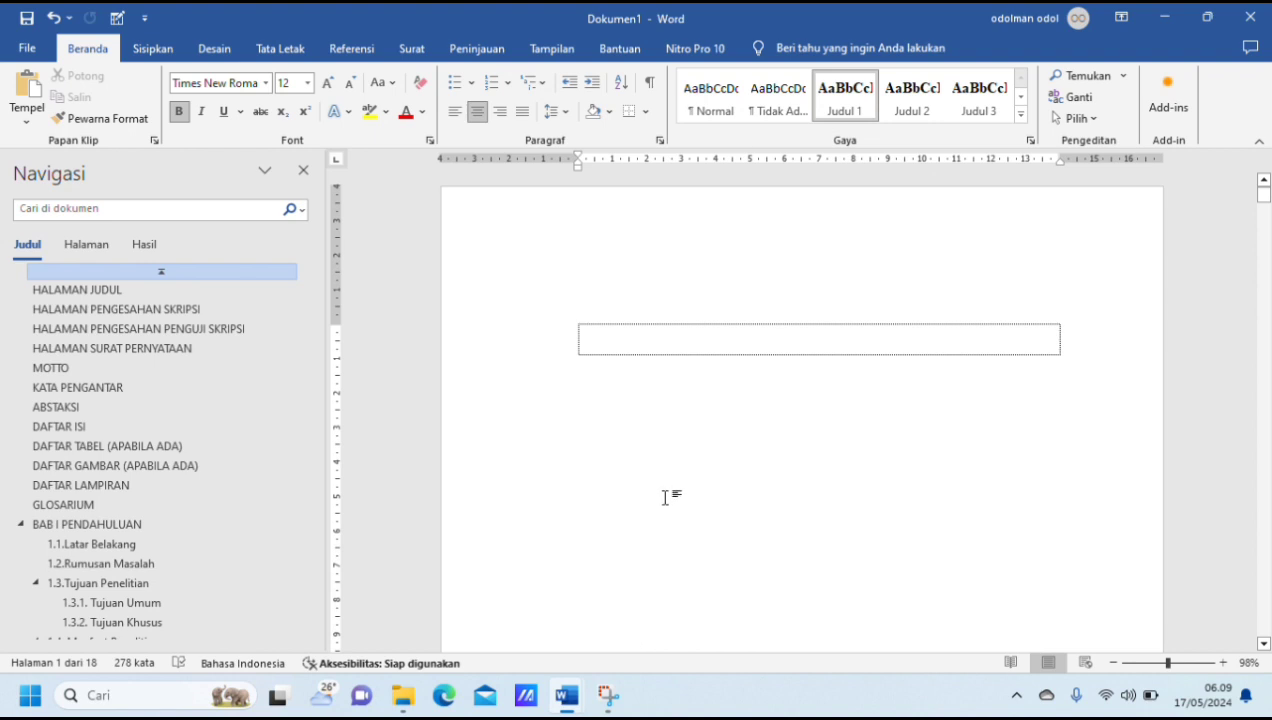
Step: Try pasting the copied cover content as text only in the empty first-page paragraph, and undo that paste
{"action": "right_click", "coordinate": [588, 336]}
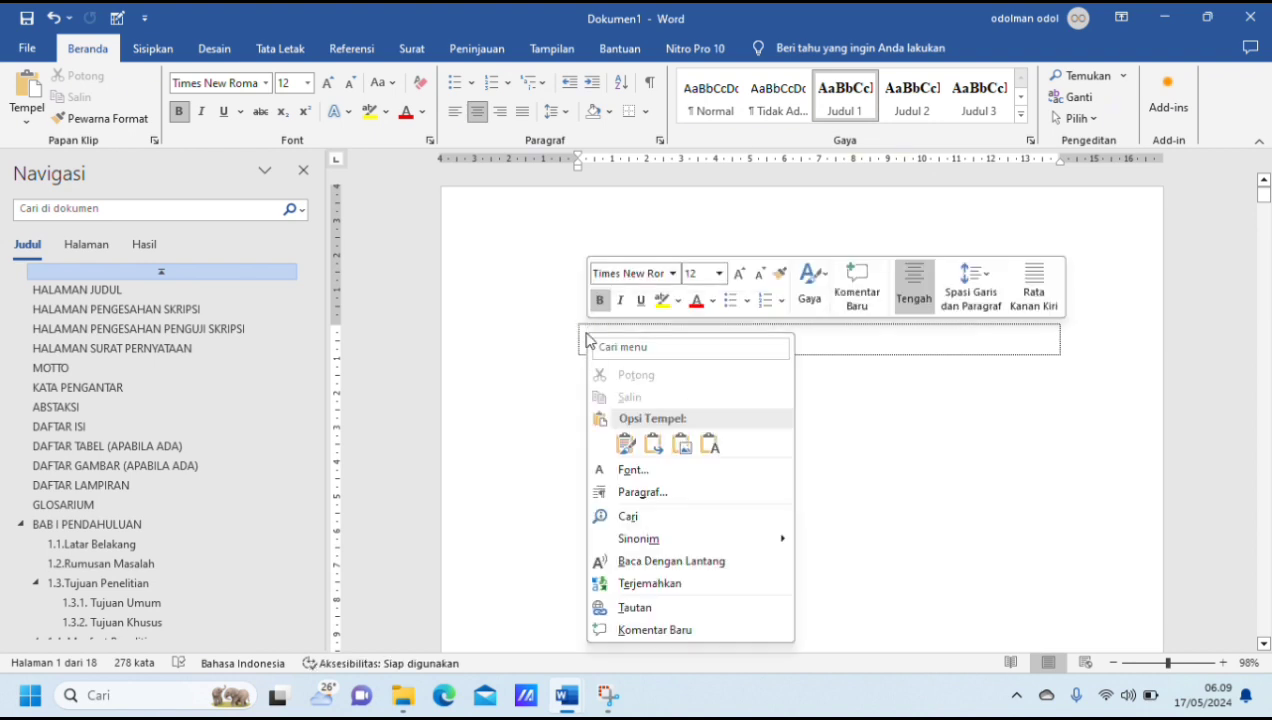
{"action": "left_click", "coordinate": [719, 452]}
{"action": "scroll", "coordinate": [893, 403], "scroll_direction": "up", "scroll_amount": 4}
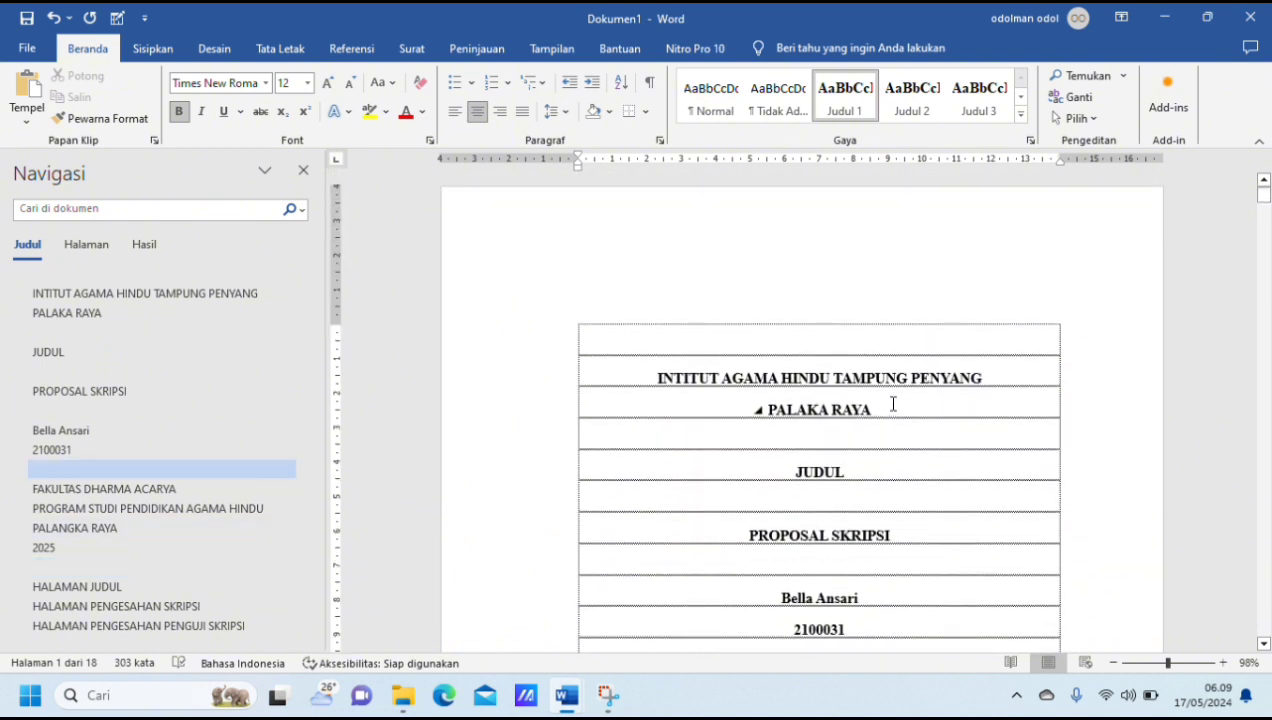
{"action": "key", "text": "ctrl+z"}
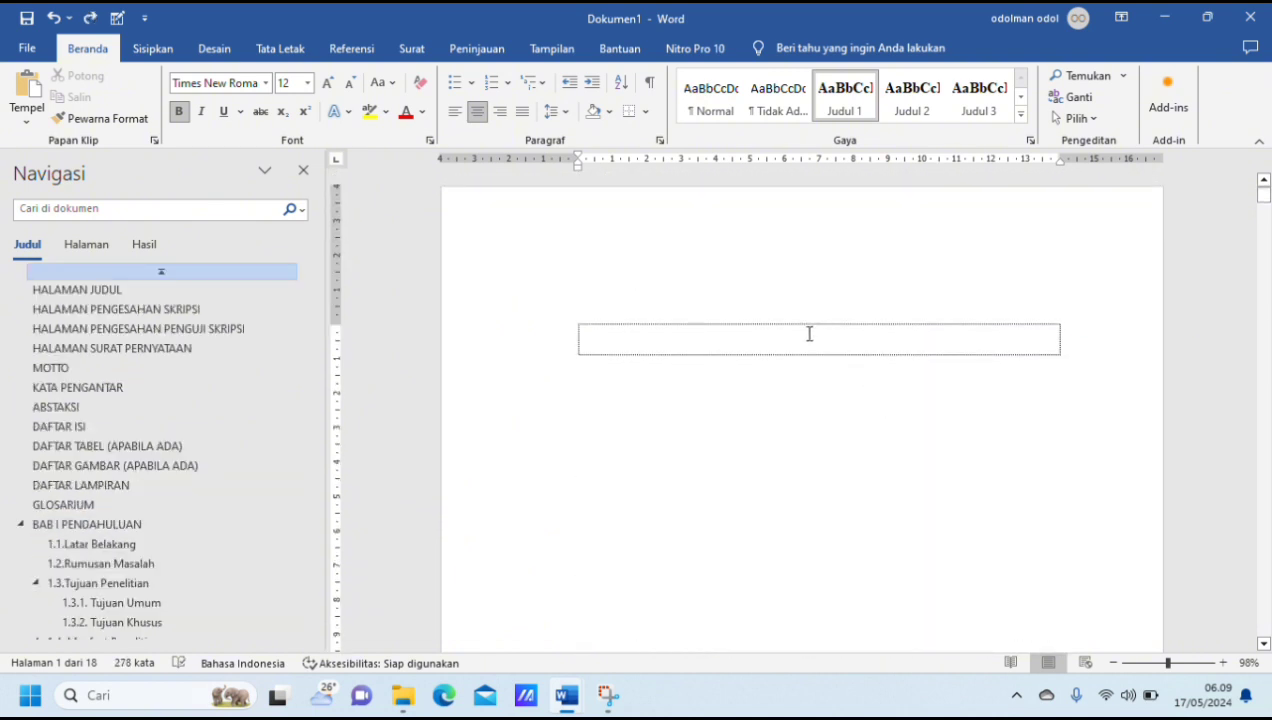
Step: Paste the copied cover content with source formatting kept into the empty paragraph on the first page
{"action": "right_click", "coordinate": [586, 341]}
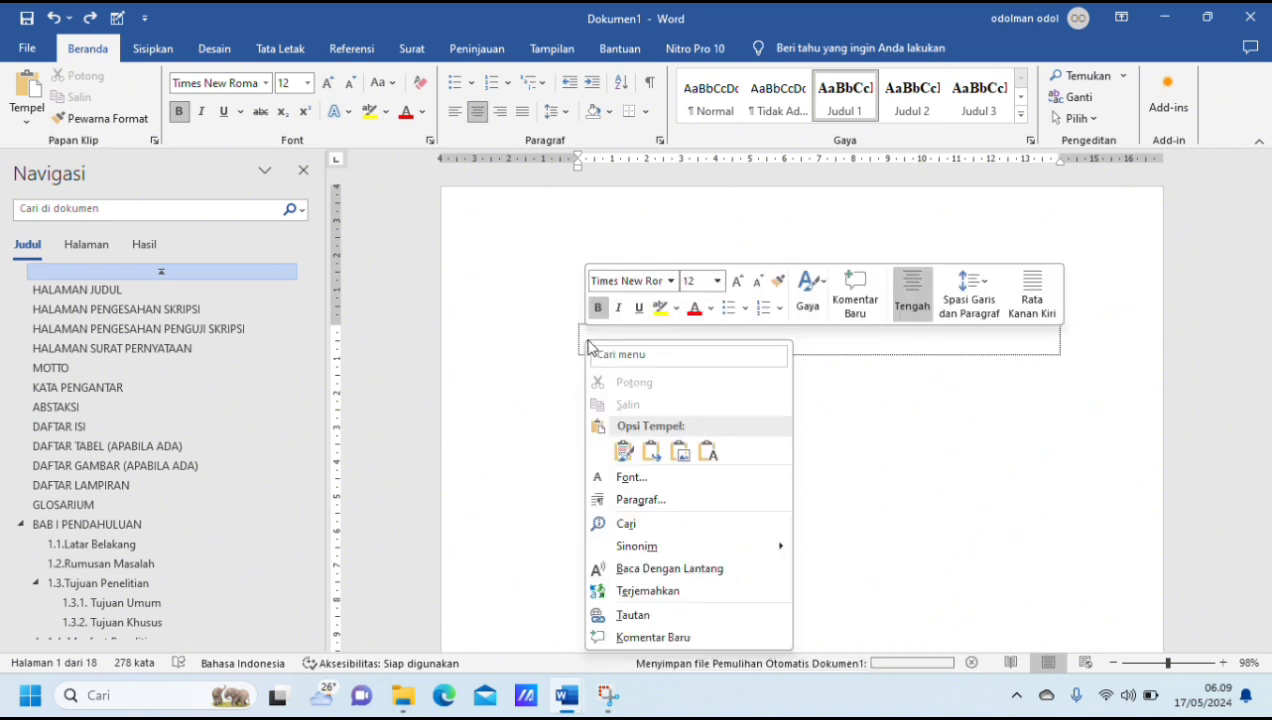
{"action": "left_click", "coordinate": [630, 452]}
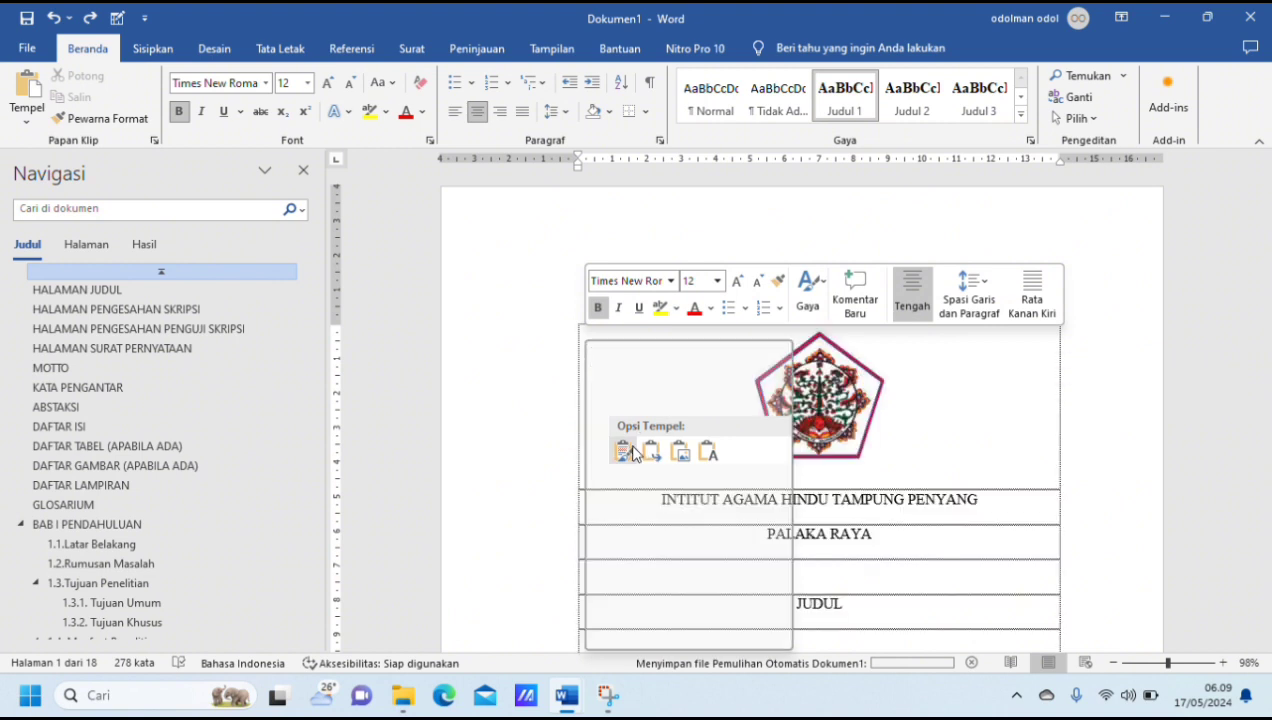
{"action": "left_click", "coordinate": [632, 453]}
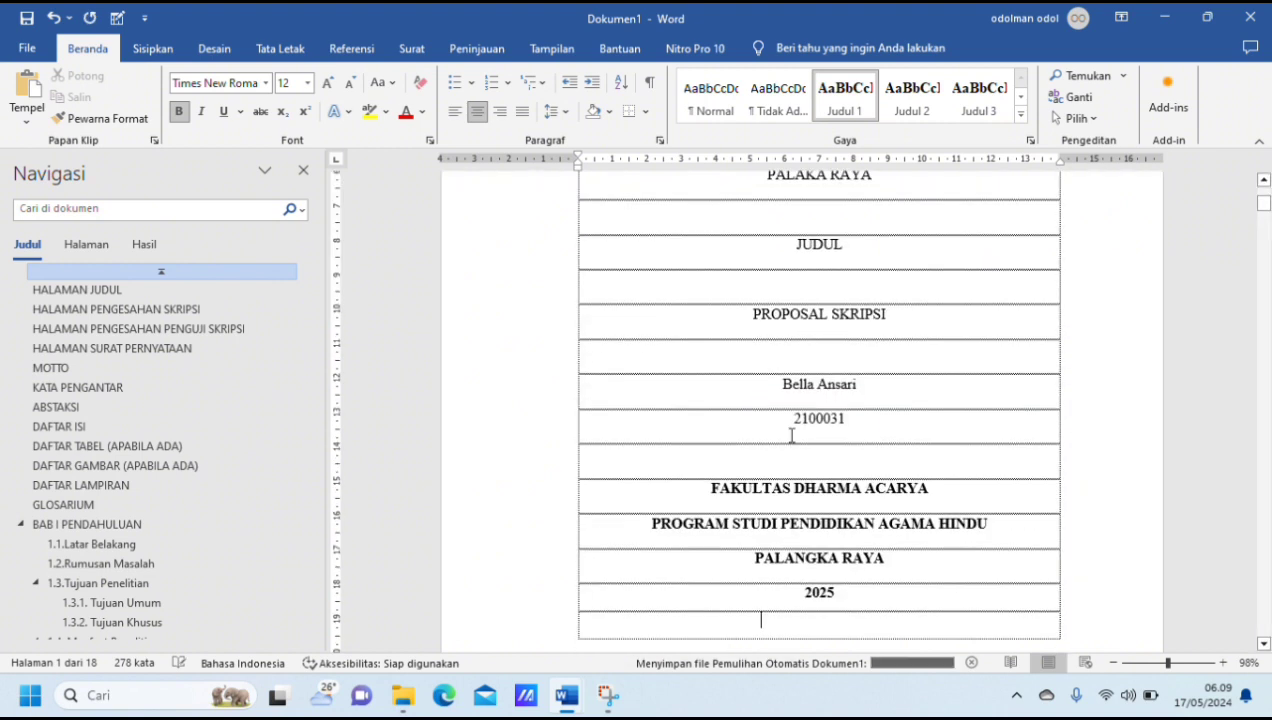
{"action": "scroll", "coordinate": [792, 436], "scroll_direction": "up", "scroll_amount": 2}
{"action": "scroll", "coordinate": [791, 436], "scroll_direction": "up", "scroll_amount": 3}
{"action": "scroll", "coordinate": [790, 437], "scroll_direction": "down", "scroll_amount": 2}
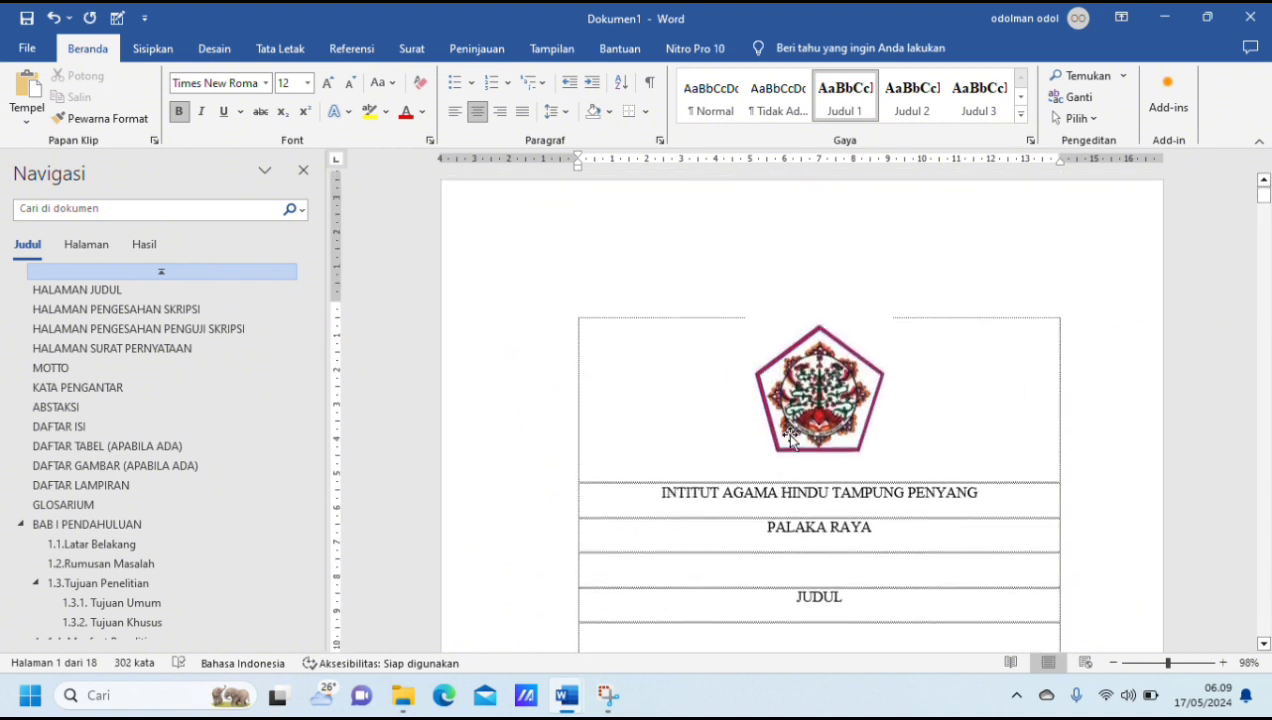
Step: Resize the cover logo to 4 cm high and 4 cm wide, with aspect ratio lock and relative-to-original sizing turned off
{"action": "left_click", "coordinate": [838, 364]}
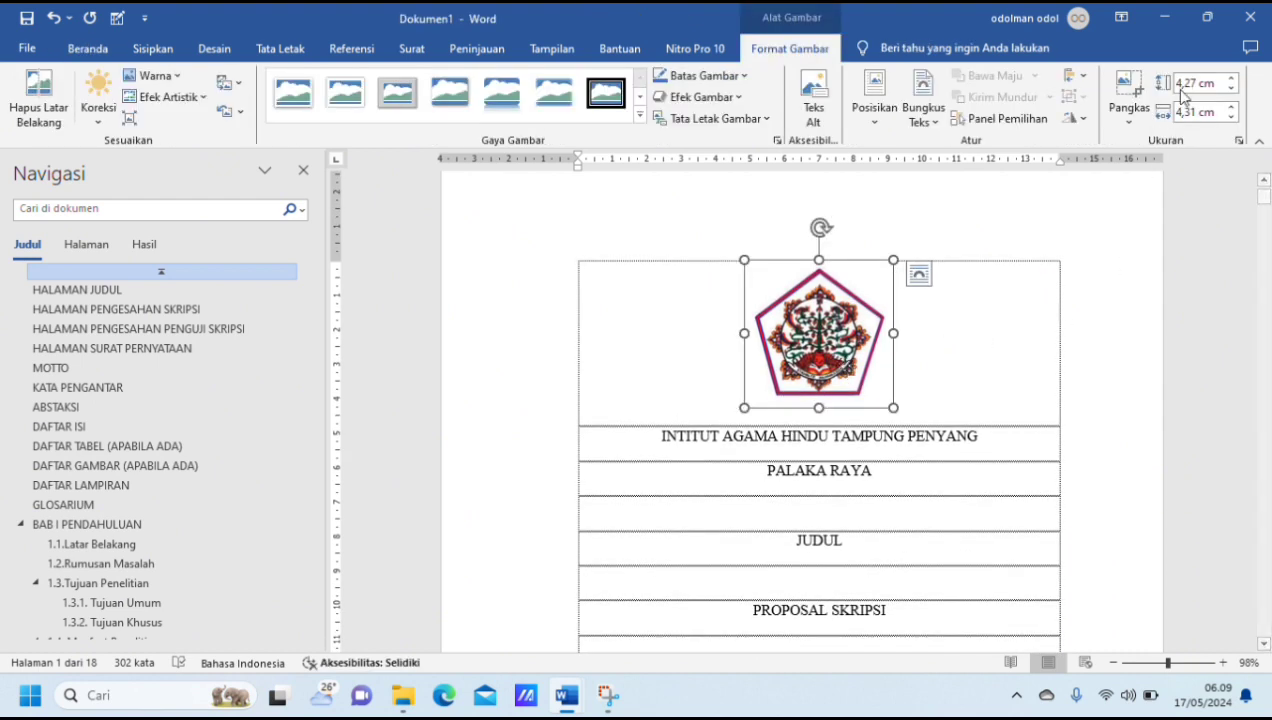
{"action": "left_click", "coordinate": [1239, 140]}
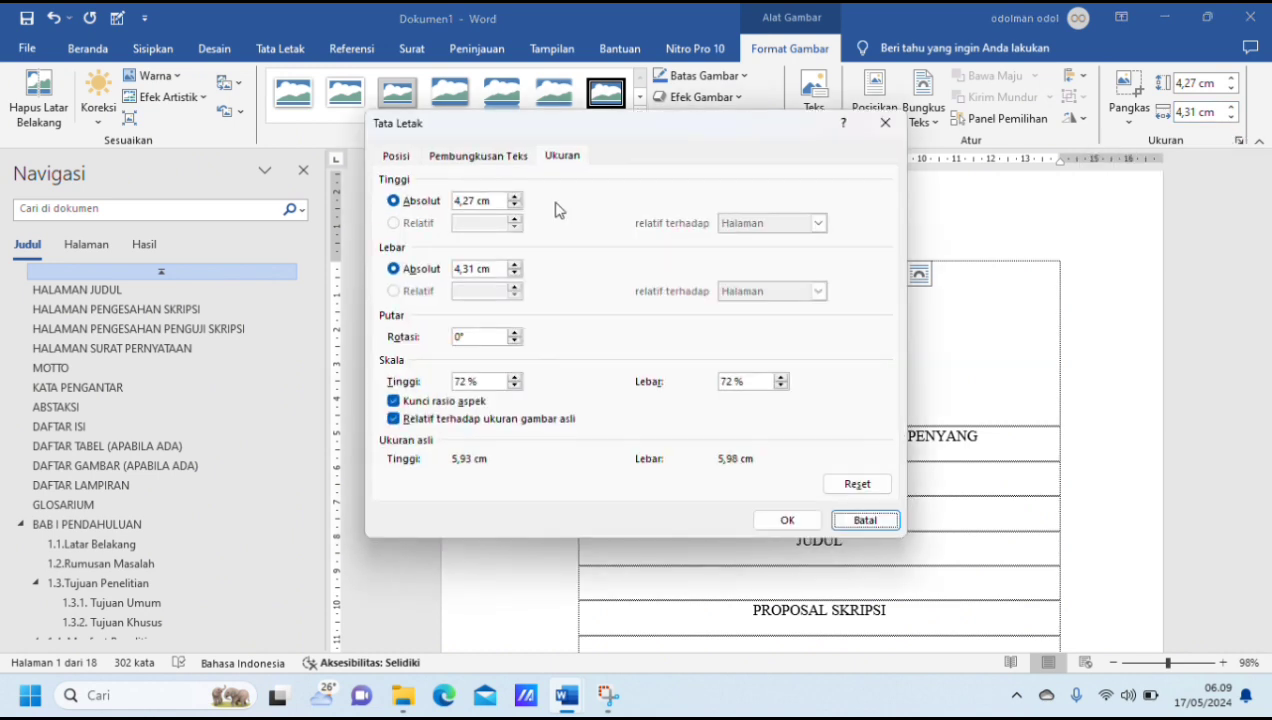
{"action": "left_click", "coordinate": [476, 200]}
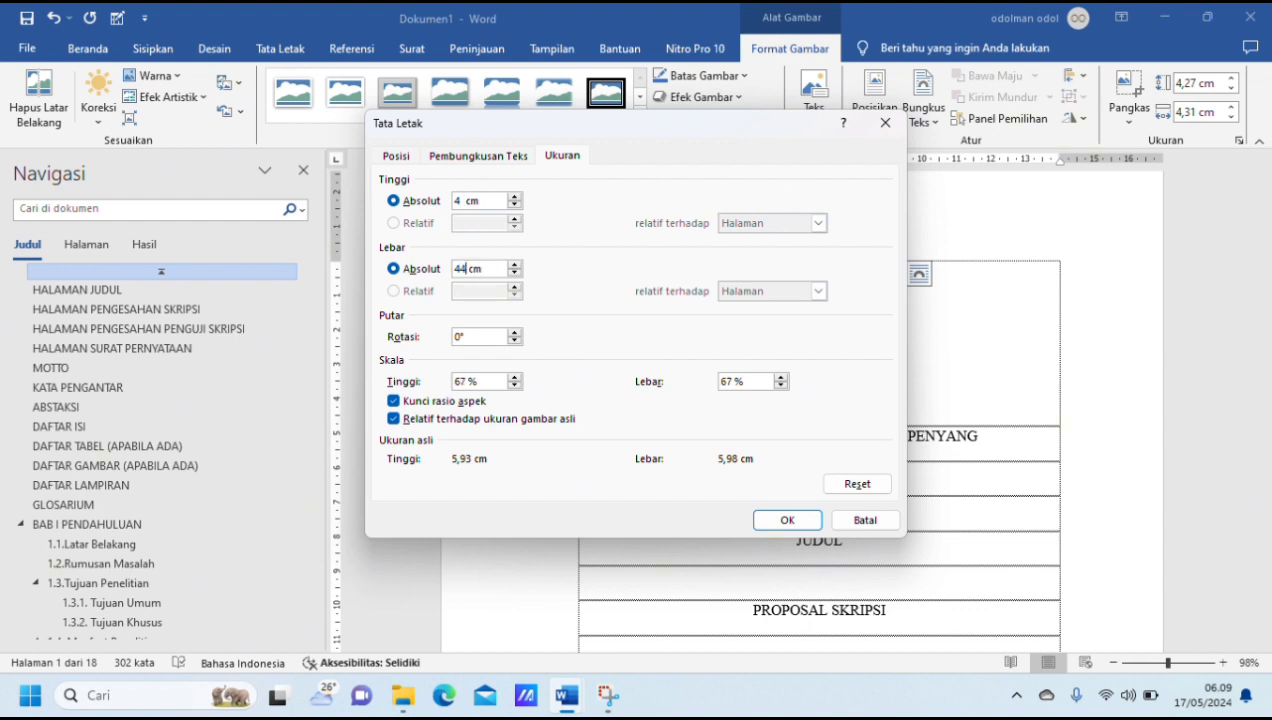
{"action": "left_click", "coordinate": [395, 403]}
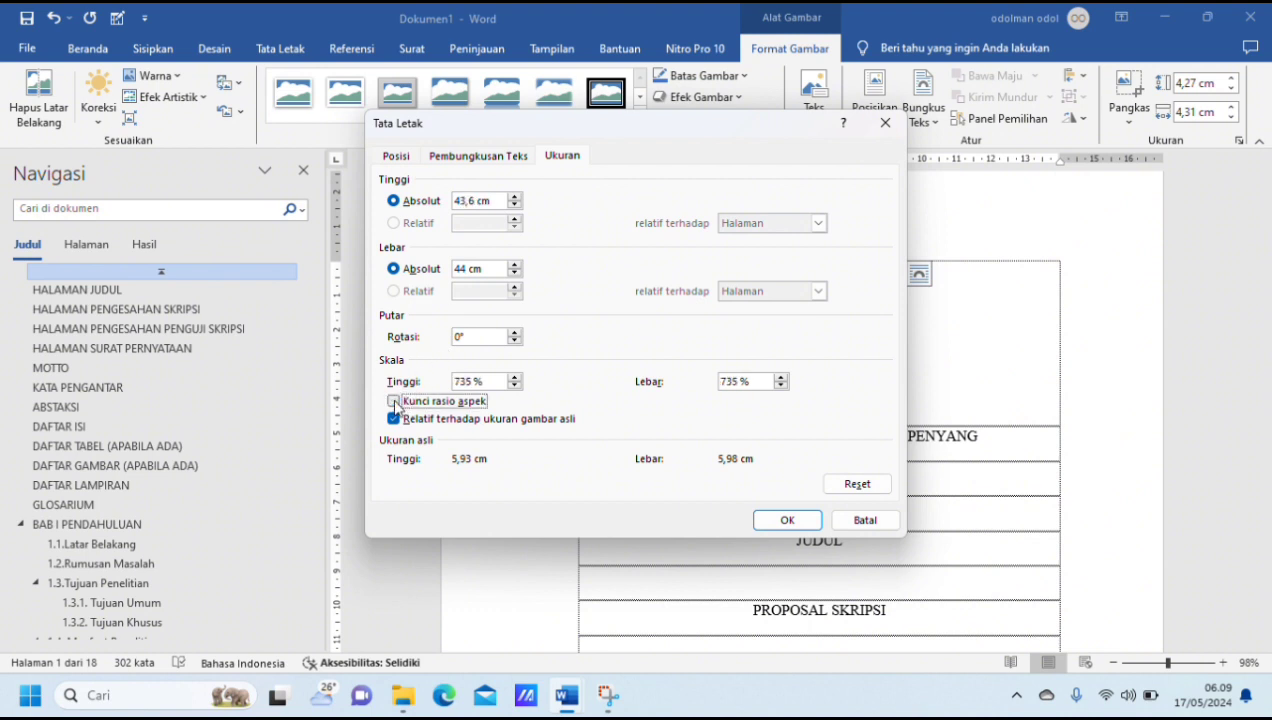
{"action": "key", "text": "Tab"}
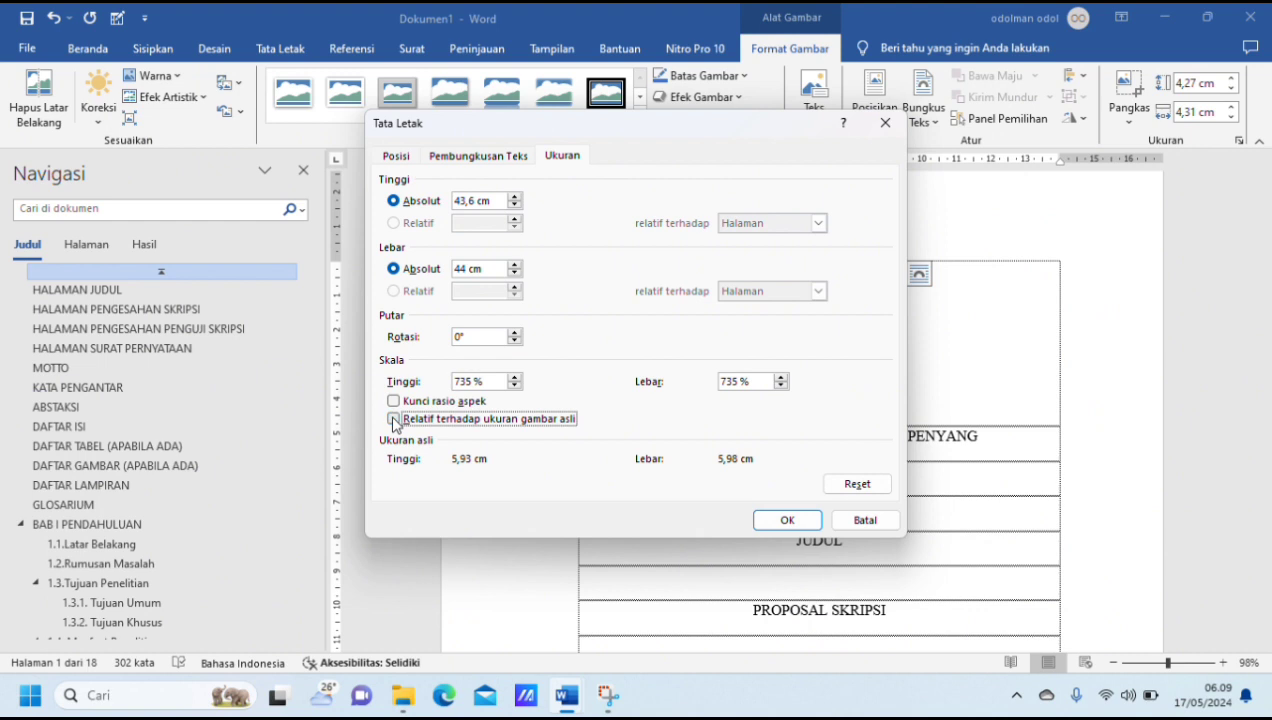
{"action": "left_click", "coordinate": [476, 201]}
{"action": "key", "text": "BackSpace"}
{"action": "key", "text": "BackSpace"}
{"action": "key", "text": "BackSpace"}
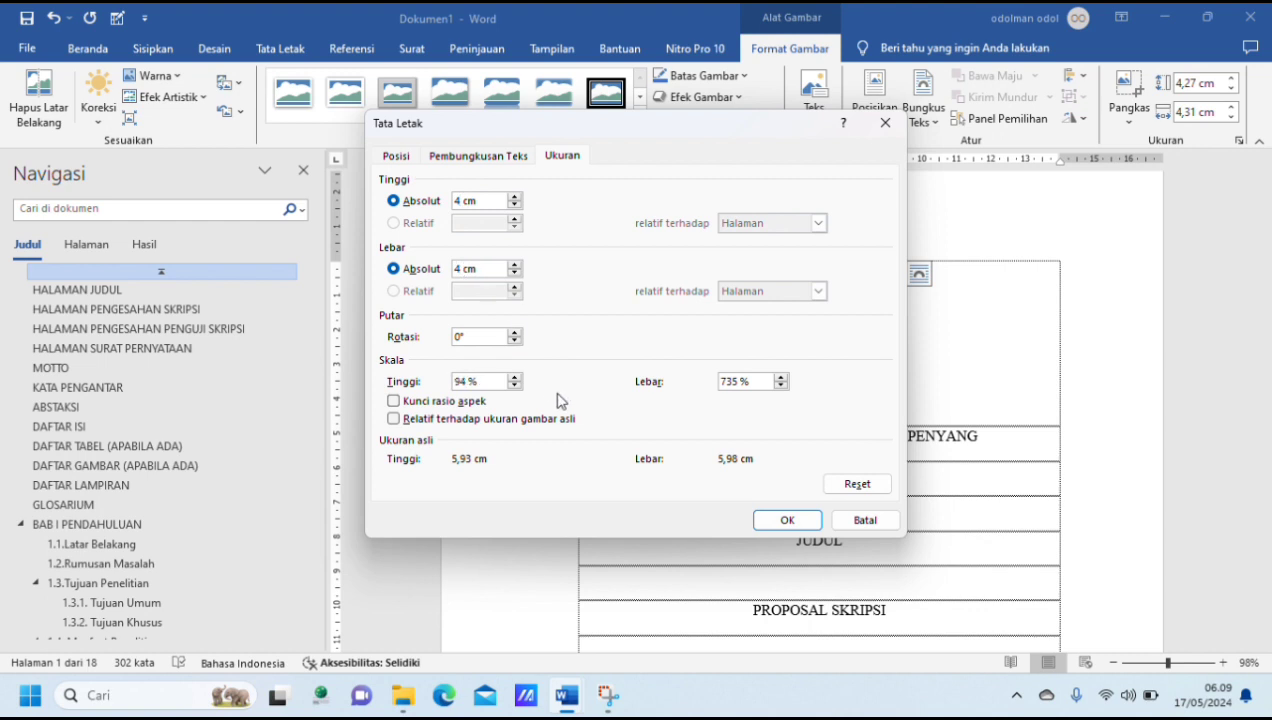
{"action": "left_click", "coordinate": [787, 521]}
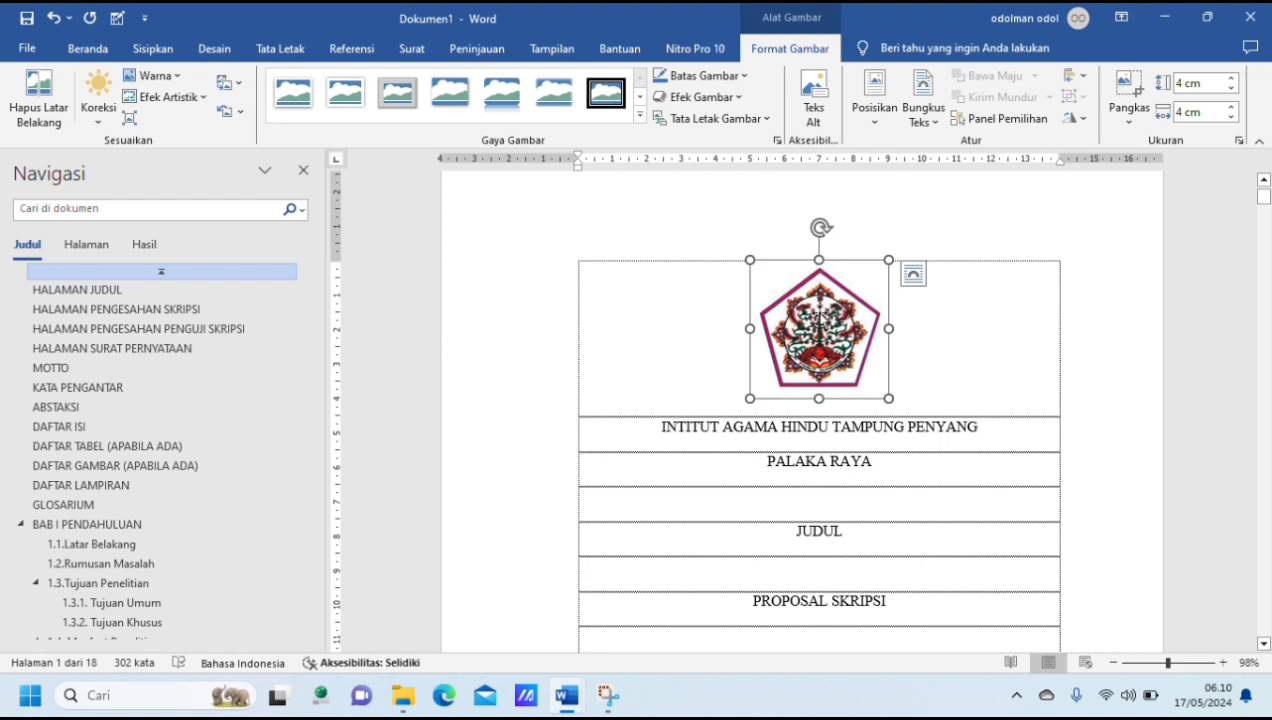
Step: Set all cover text from the institute name through the year 2025 to font size 16
{"action": "scroll", "coordinate": [858, 478], "scroll_direction": "down", "scroll_amount": 3}
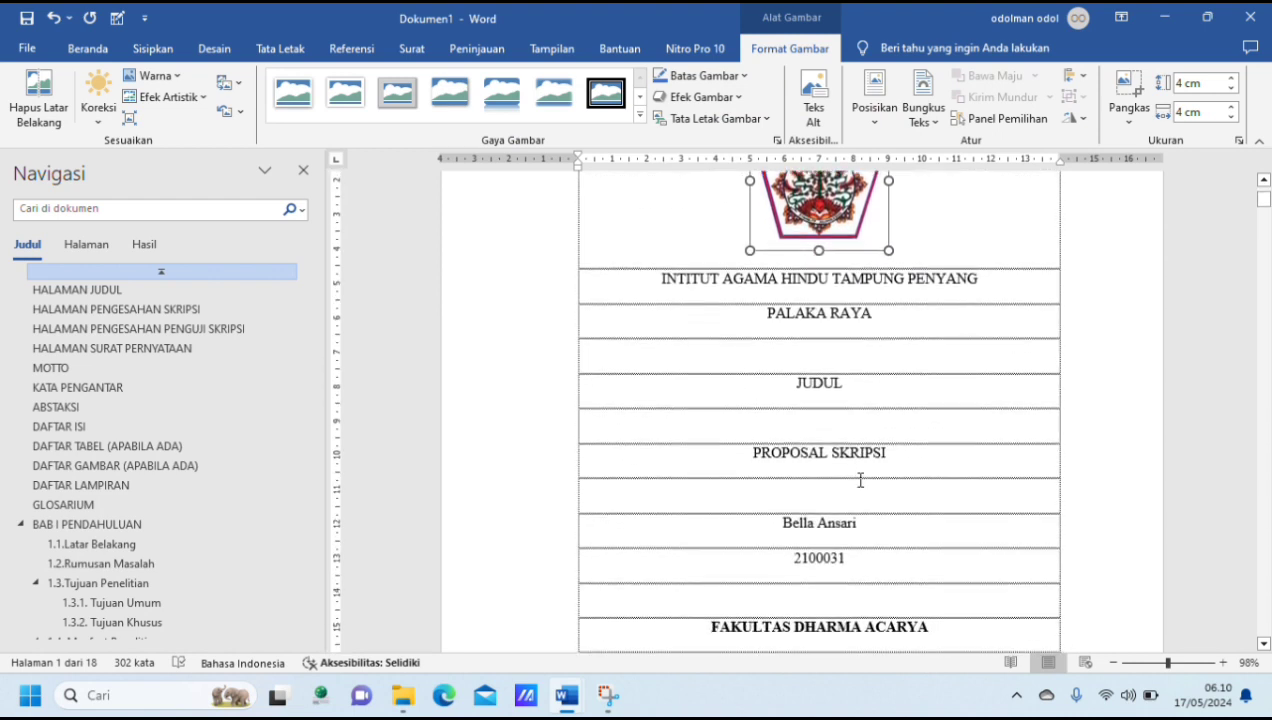
{"action": "left_click", "coordinate": [659, 276]}
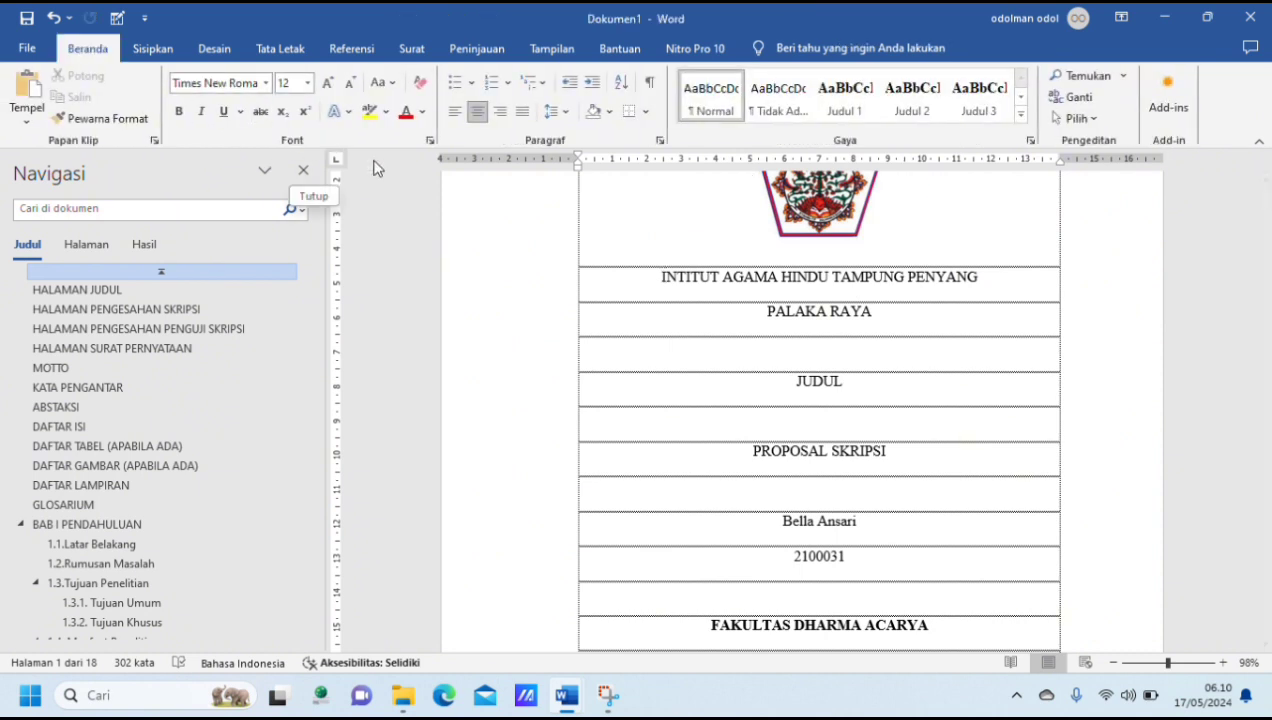
{"action": "left_click_drag", "start_coordinate": [662, 276], "coordinate": [885, 315]}
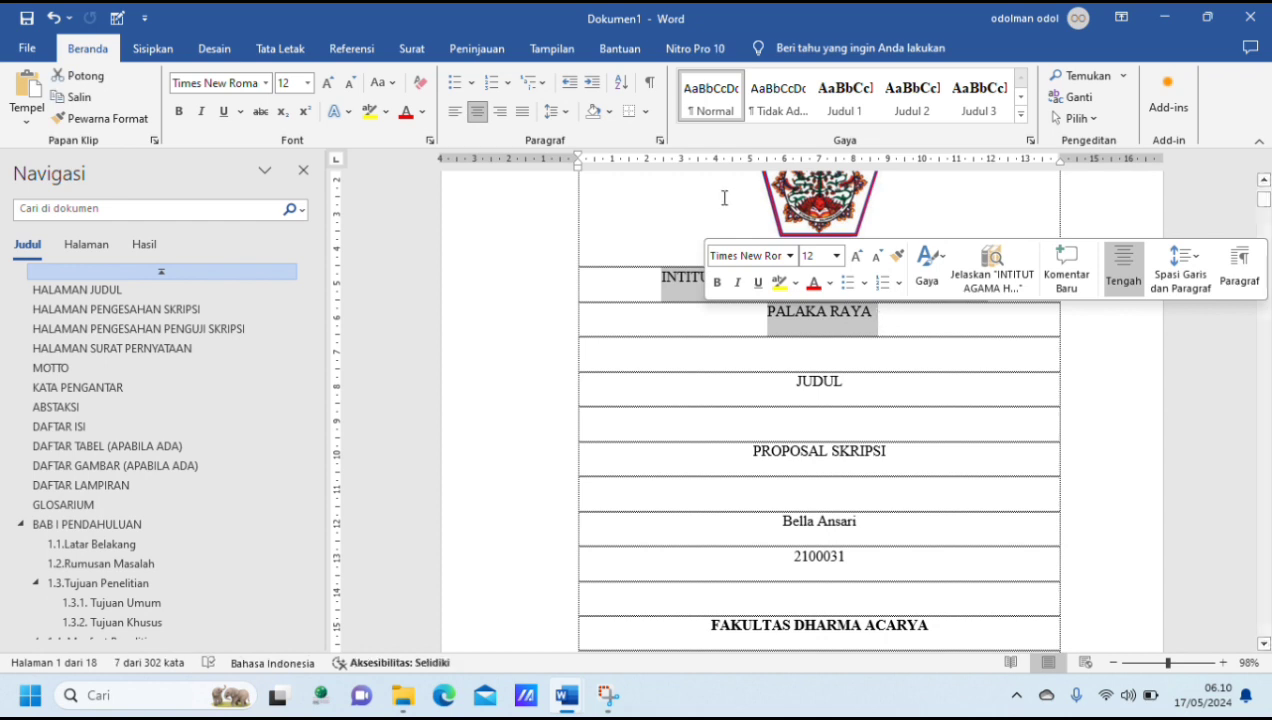
{"action": "left_click", "coordinate": [308, 83]}
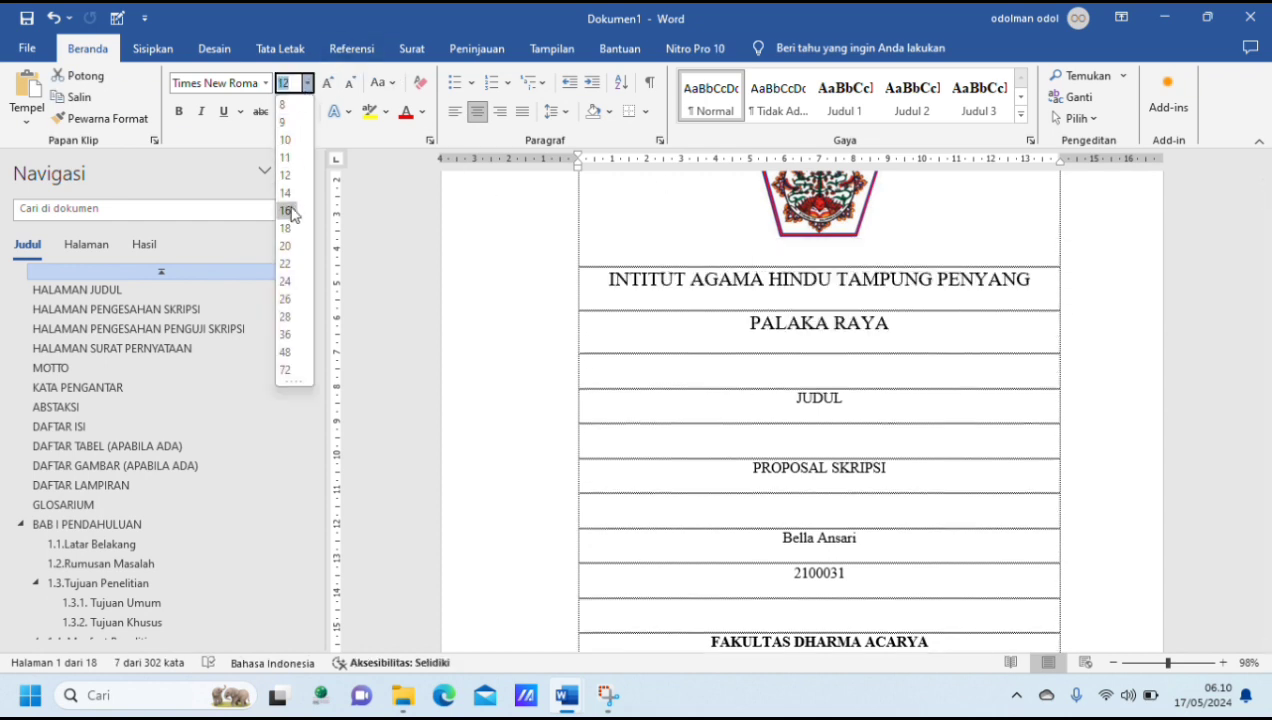
{"action": "left_click", "coordinate": [293, 213]}
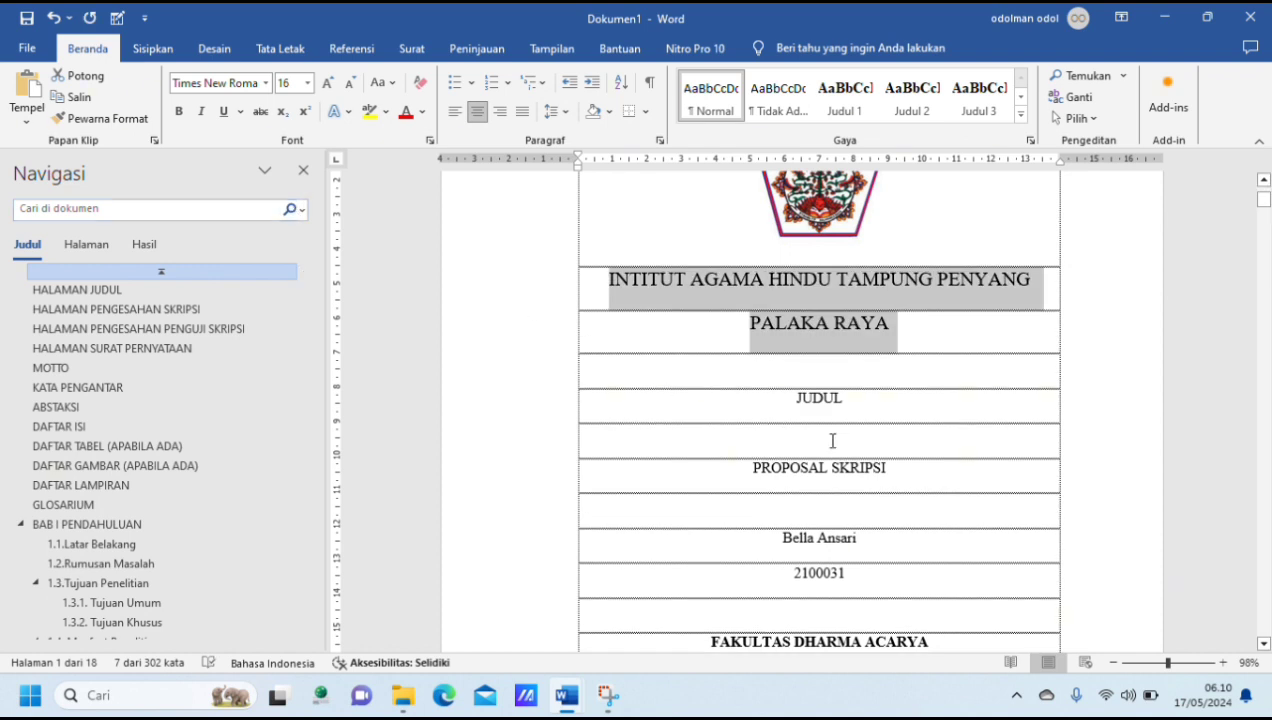
{"action": "scroll", "coordinate": [754, 366], "scroll_direction": "down", "scroll_amount": 2}
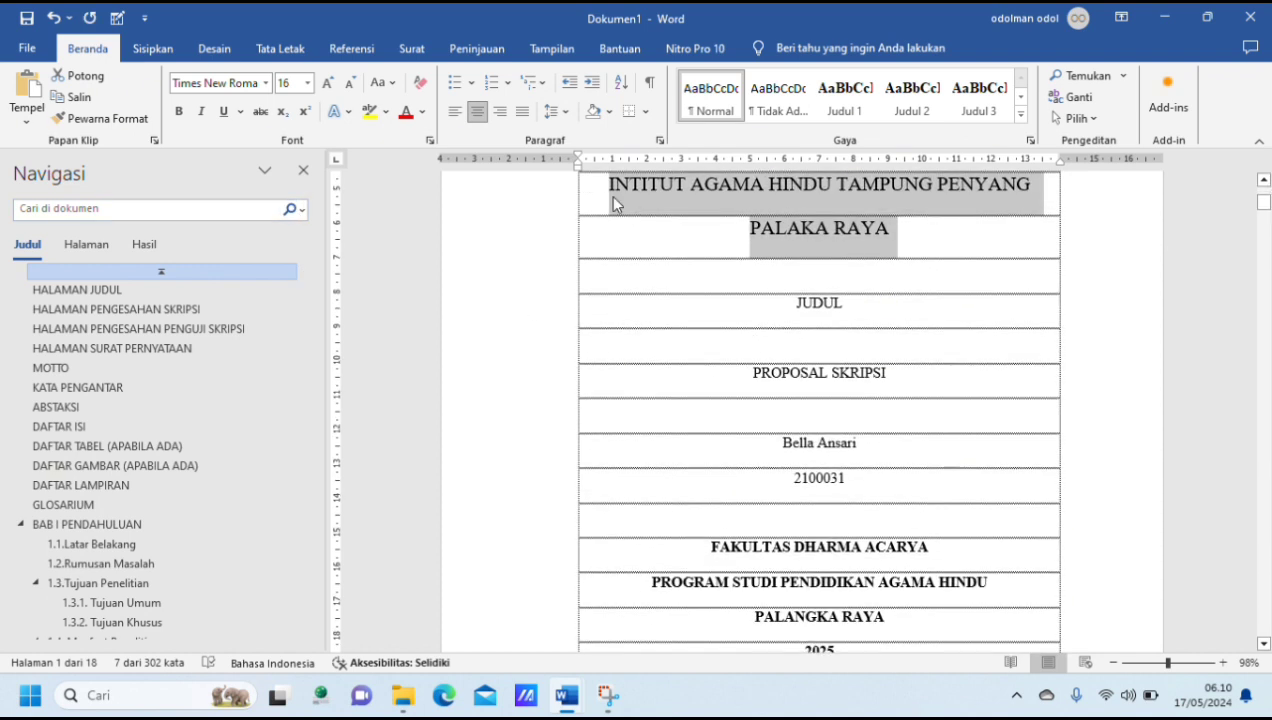
{"action": "left_click", "coordinate": [611, 200]}
{"action": "left_click_drag", "start_coordinate": [611, 188], "coordinate": [880, 218]}
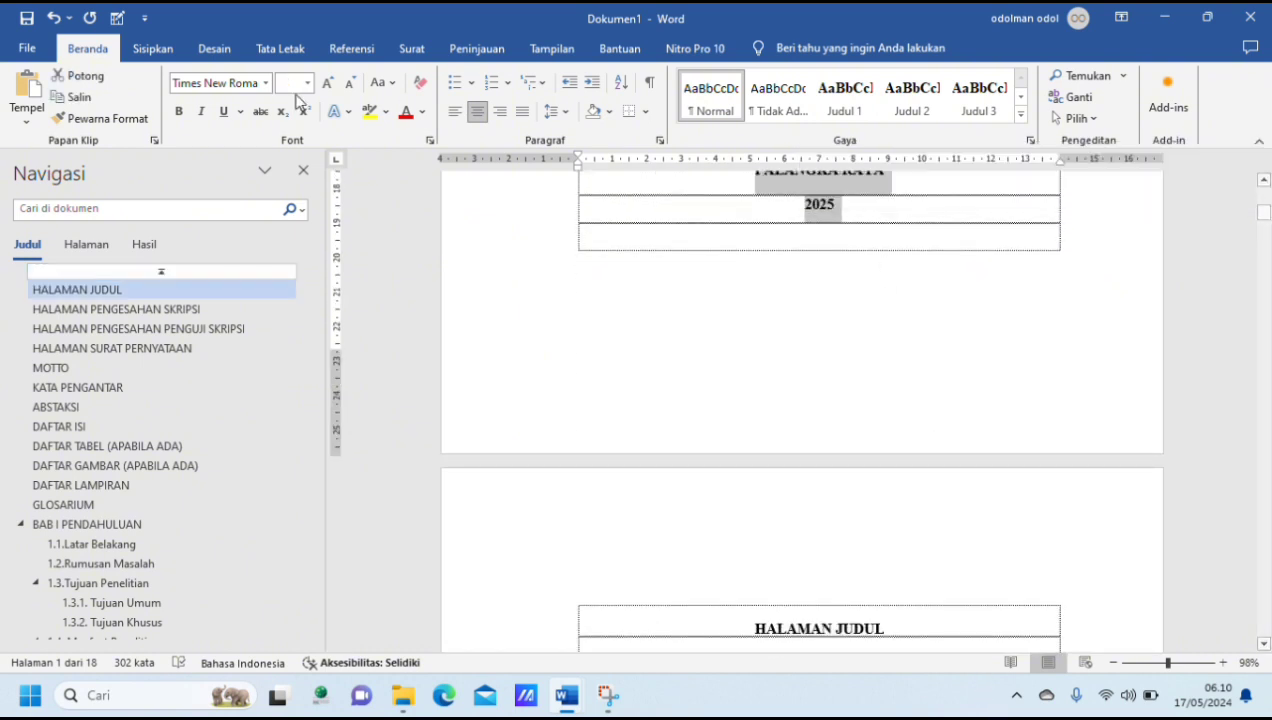
{"action": "left_click", "coordinate": [328, 83]}
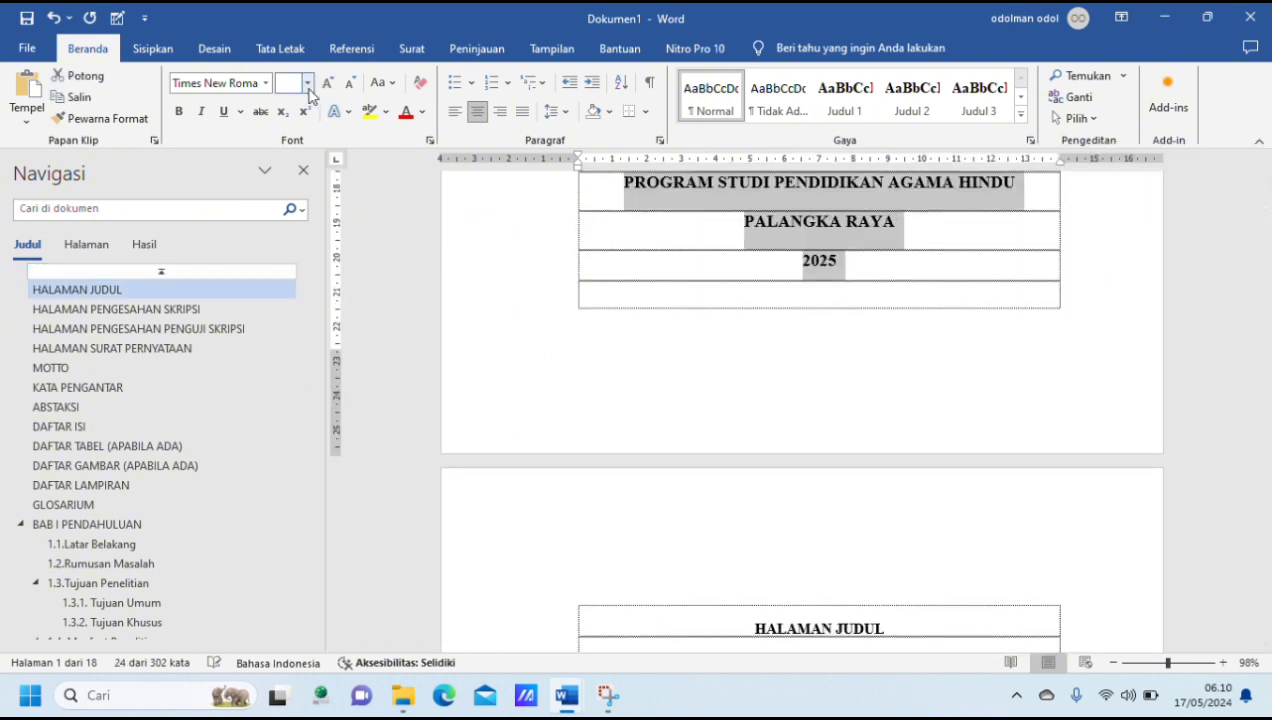
{"action": "left_click", "coordinate": [307, 83]}
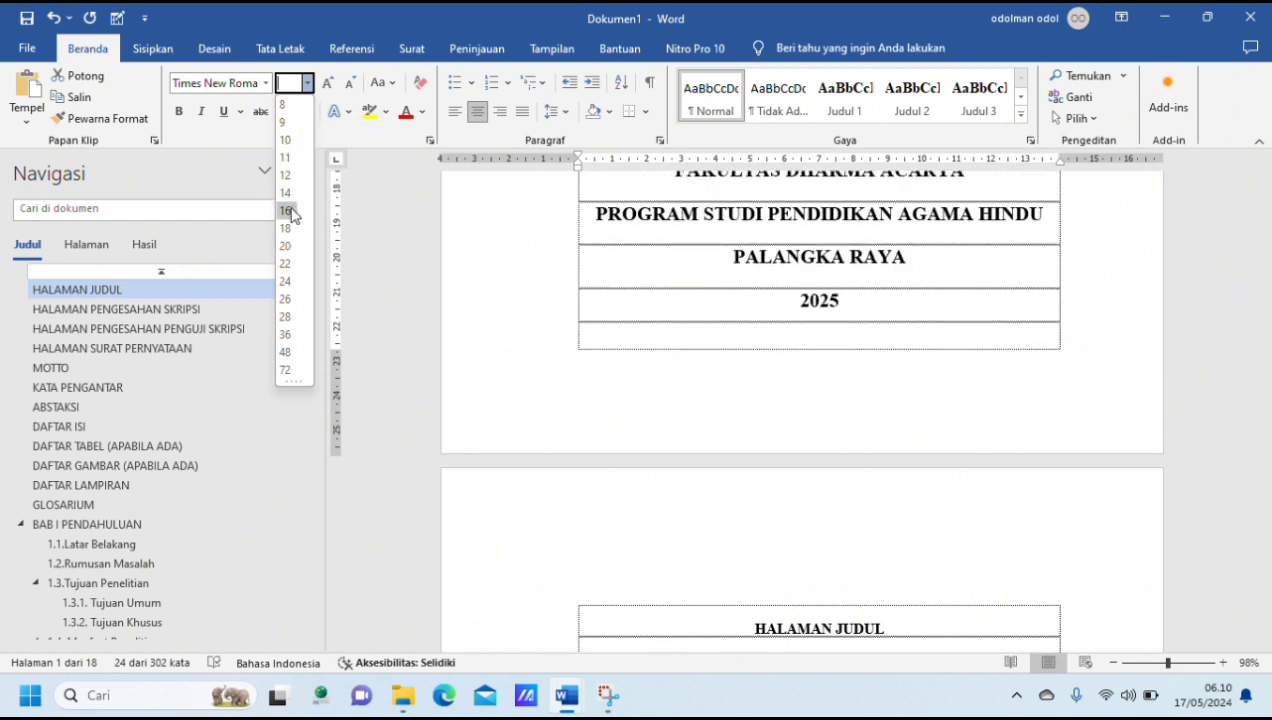
{"action": "left_click", "coordinate": [286, 210]}
{"action": "scroll", "coordinate": [880, 272], "scroll_direction": "up", "scroll_amount": 4}
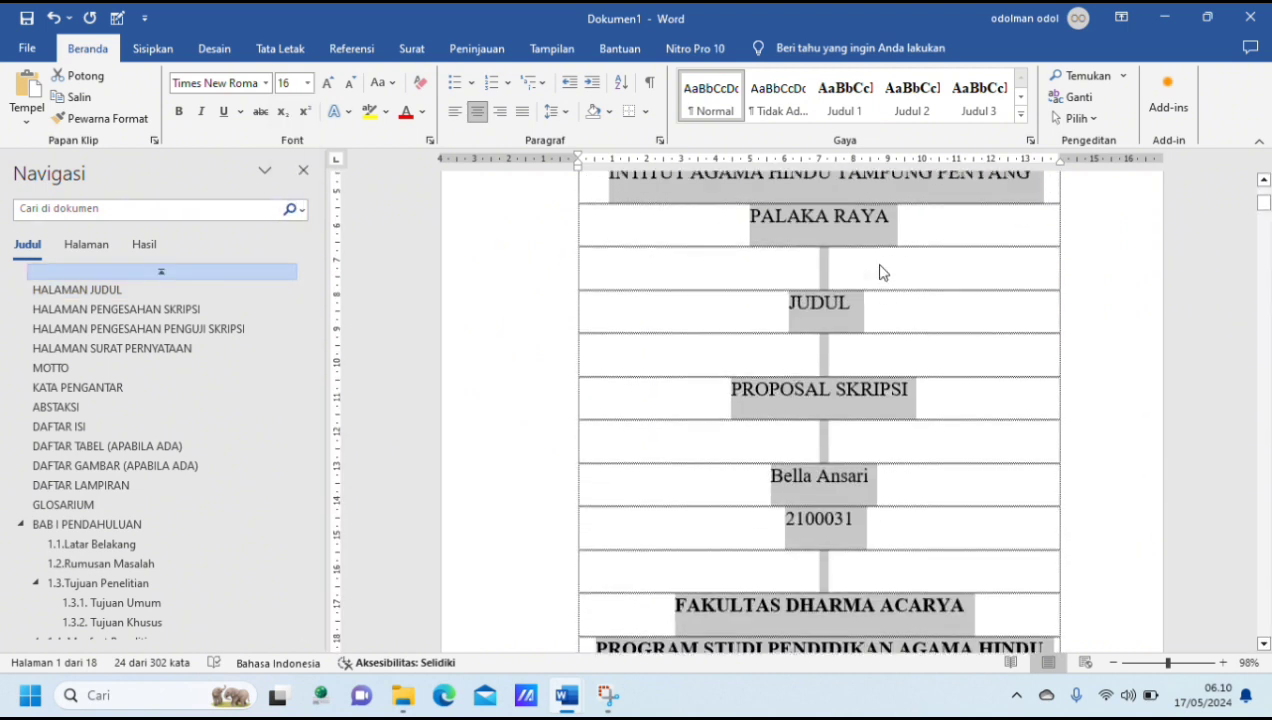
Step: Insert an empty line above FAKULTAS DHARMA ACARYA on the cover page
{"action": "scroll", "coordinate": [878, 268], "scroll_direction": "up", "scroll_amount": 1}
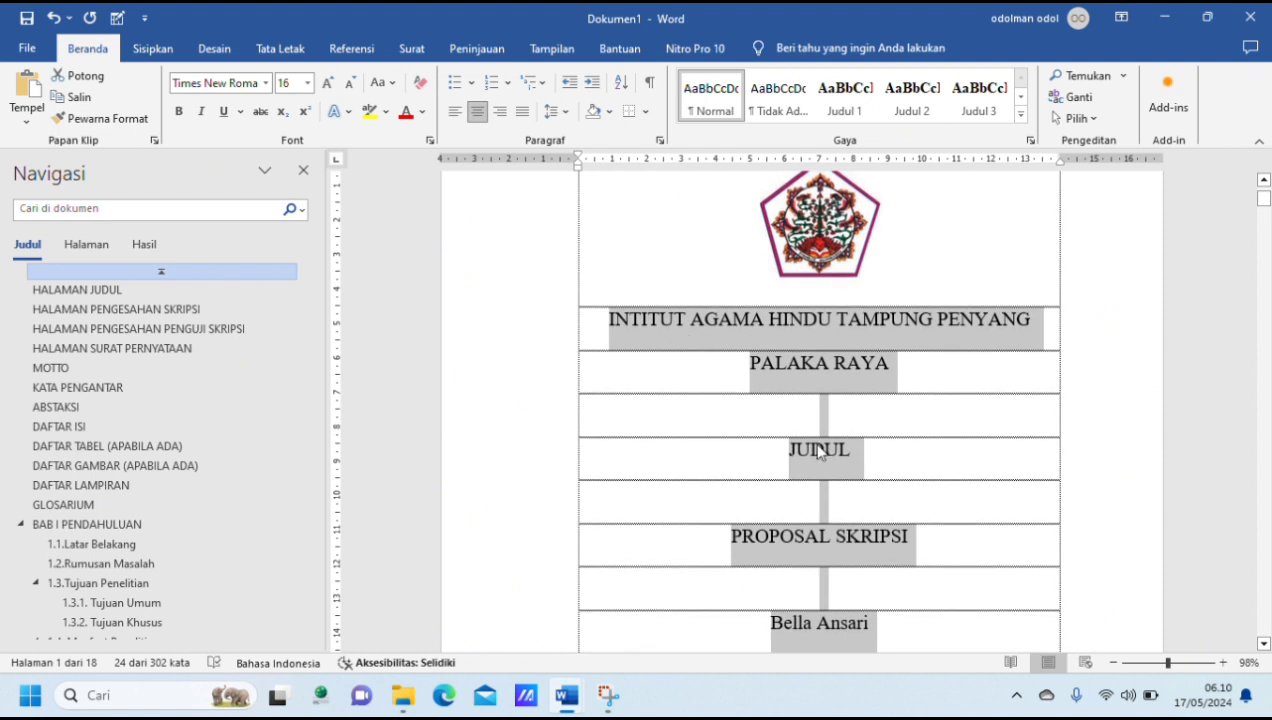
{"action": "scroll", "coordinate": [828, 537], "scroll_direction": "down", "scroll_amount": 2}
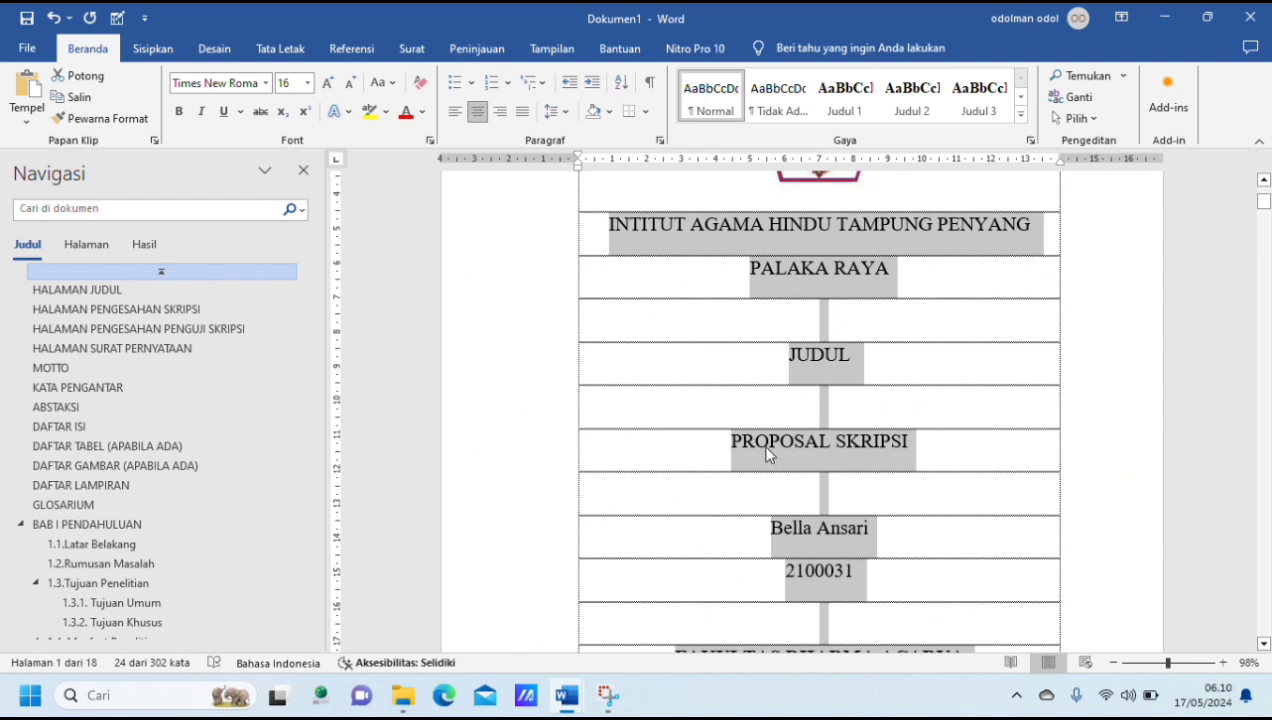
{"action": "scroll", "coordinate": [870, 465], "scroll_direction": "down", "scroll_amount": 5}
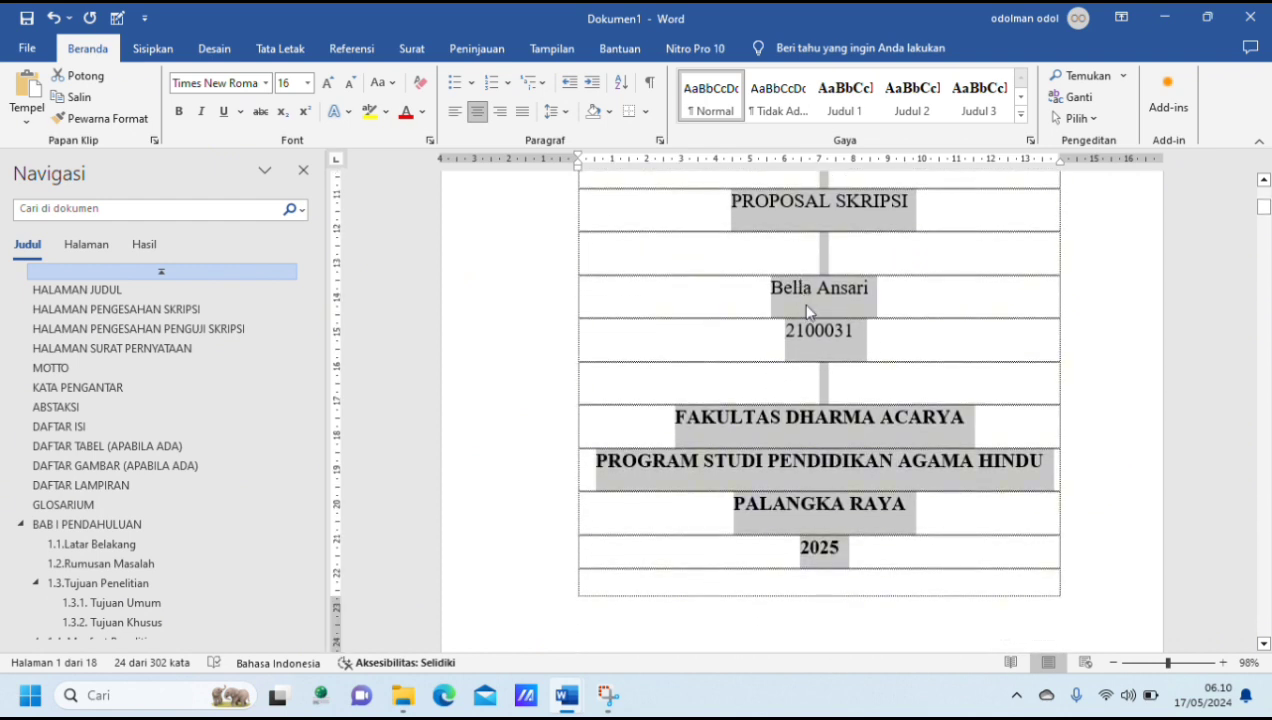
{"action": "left_click", "coordinate": [722, 388]}
{"action": "left_click", "coordinate": [672, 420]}
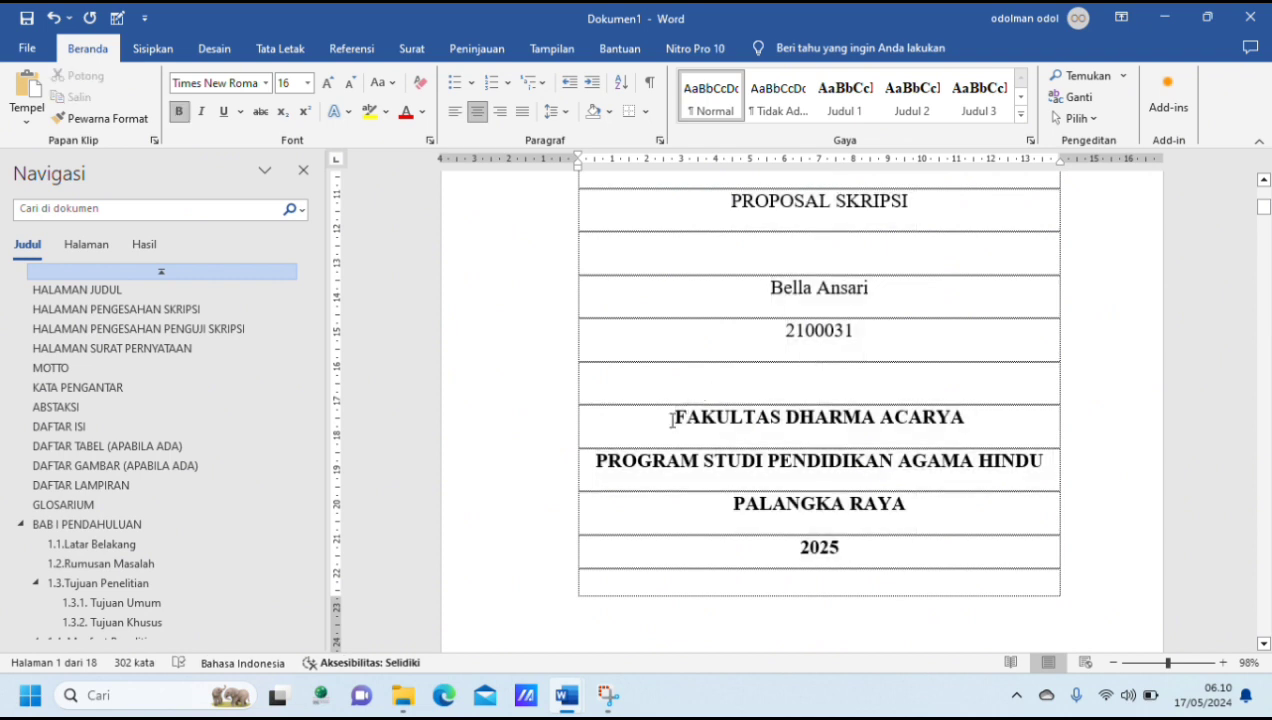
{"action": "key", "text": "Return"}
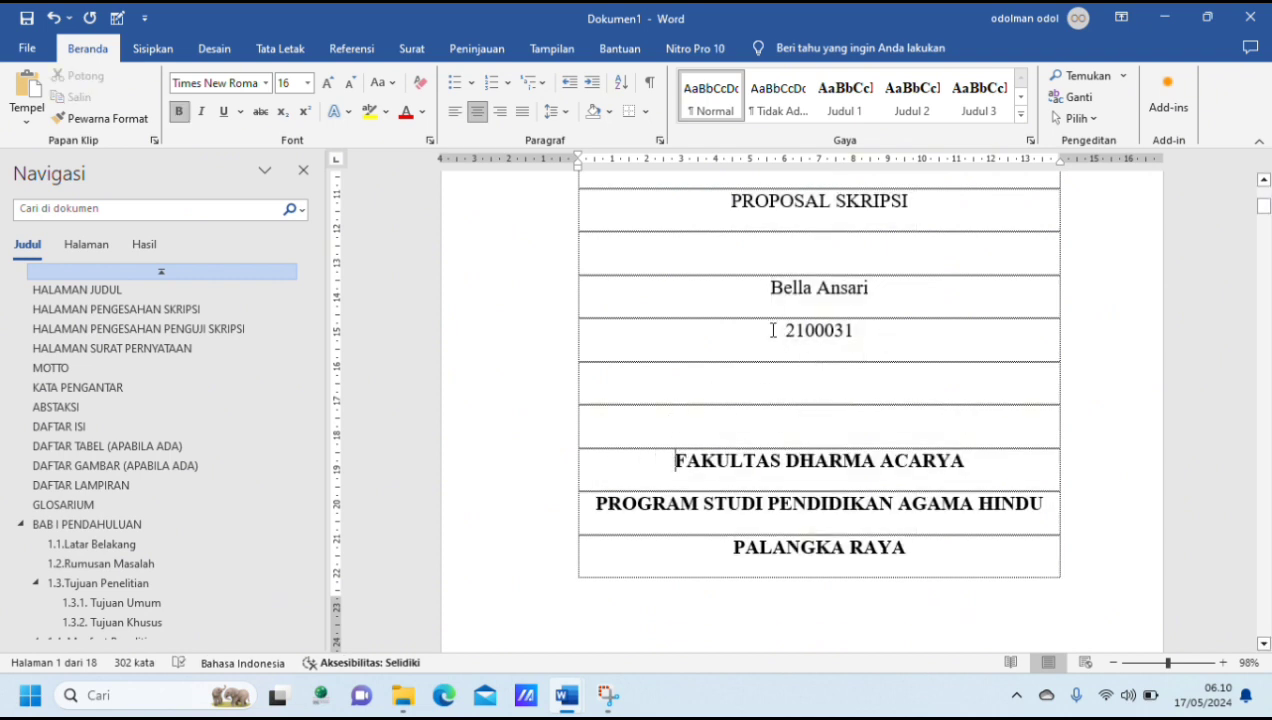
Step: Add the prefix "NIM." in front of the student number on the cover page
{"action": "type", "text": "NIm"}
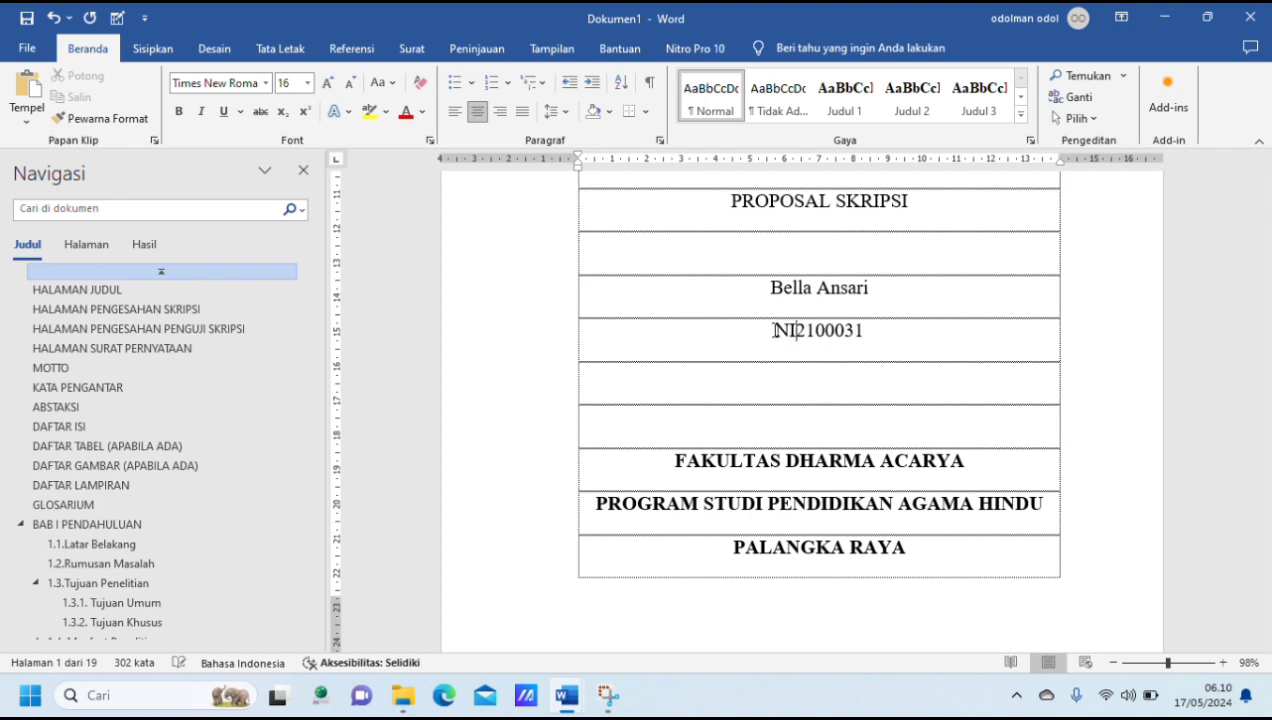
{"action": "key", "text": "BackSpace"}
{"action": "type", "text": "M."}
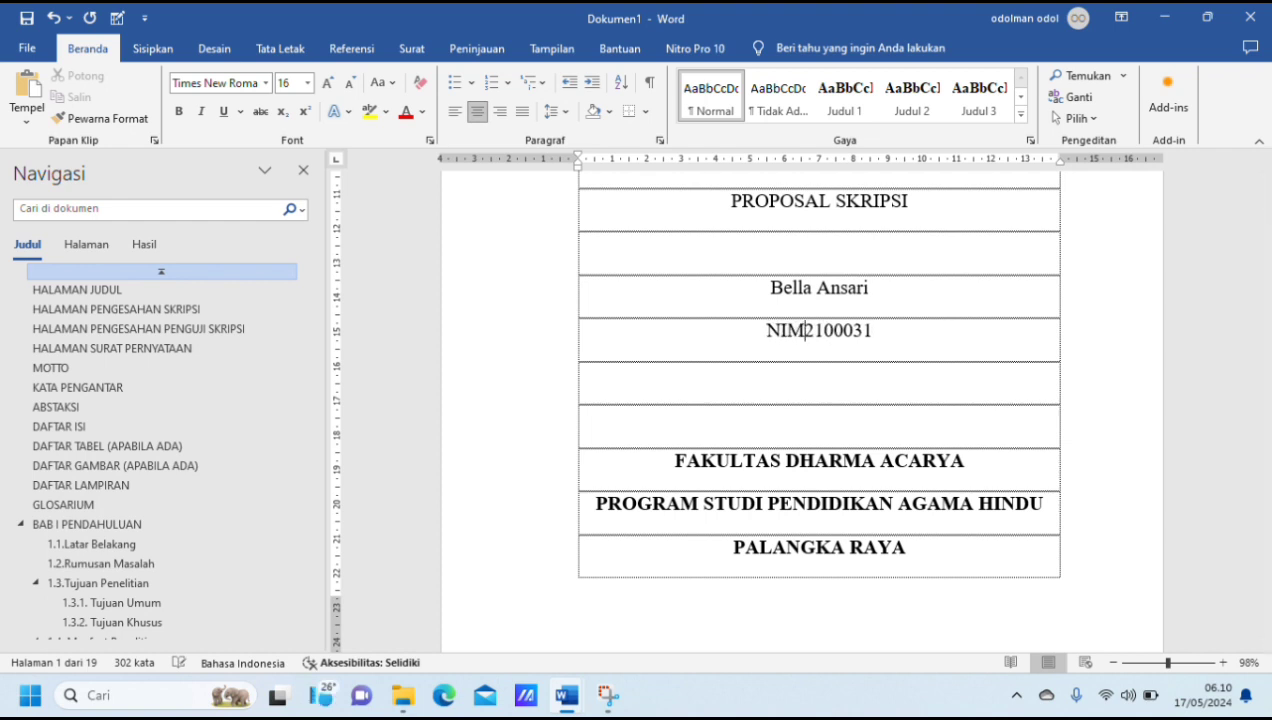
Step: Make the cover text bold from the institute name through the student number line
{"action": "scroll", "coordinate": [940, 350], "scroll_direction": "up", "scroll_amount": 4}
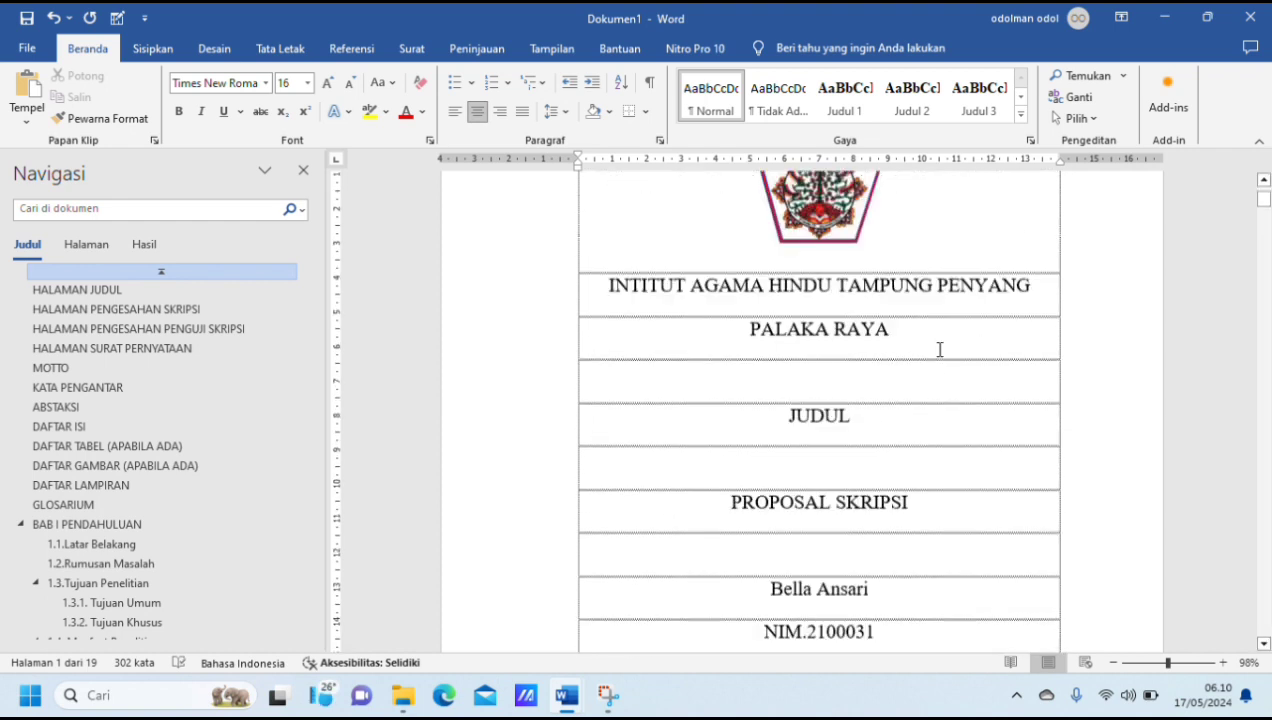
{"action": "left_click_drag", "start_coordinate": [598, 307], "coordinate": [968, 557]}
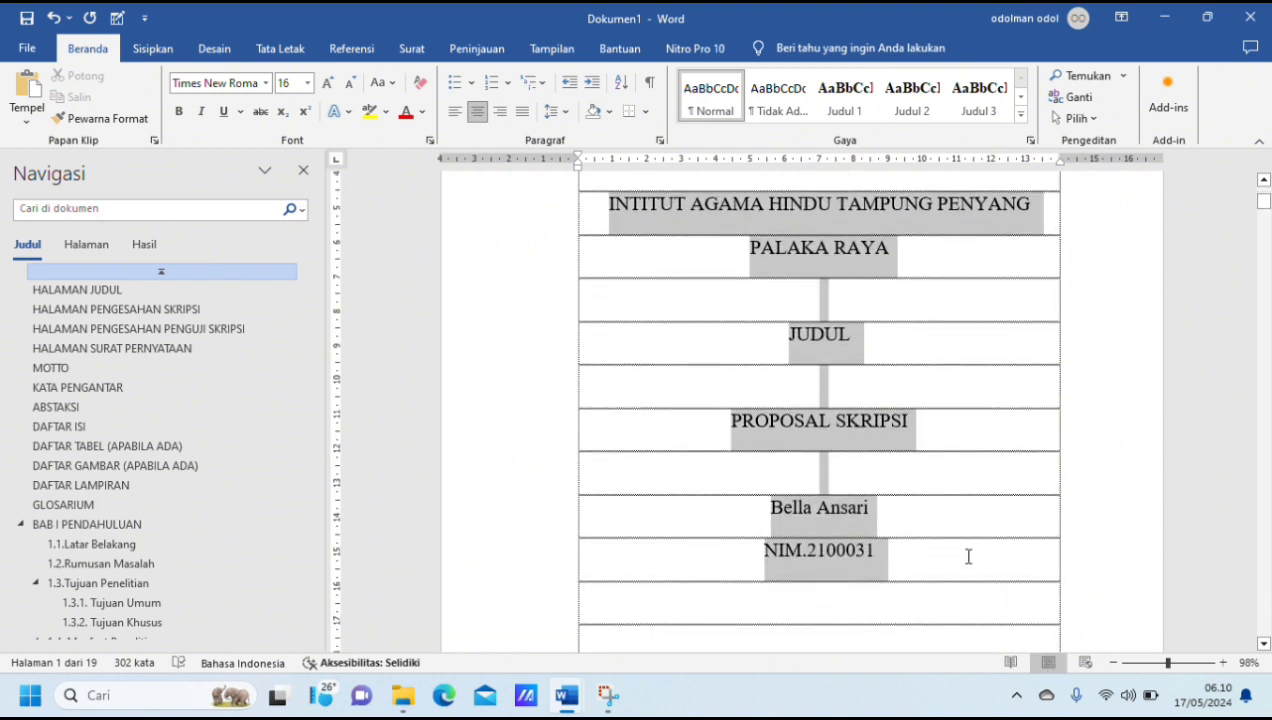
{"action": "left_click", "coordinate": [181, 117]}
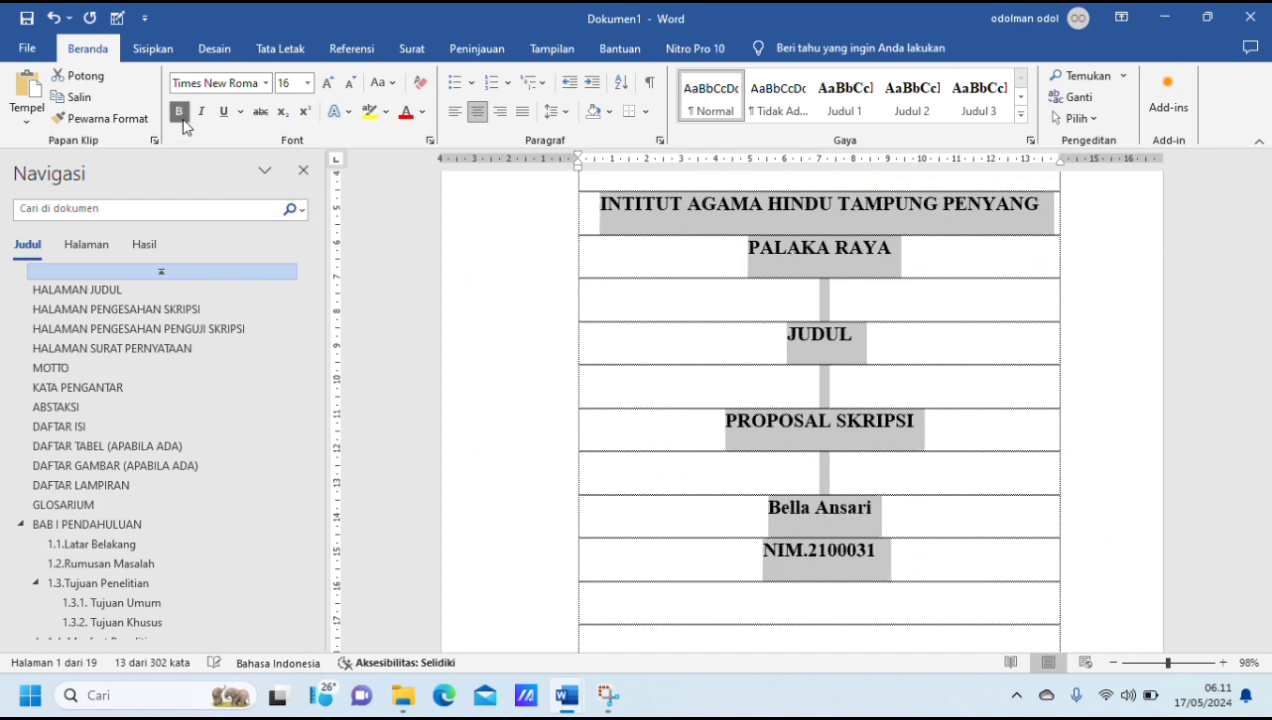
{"action": "left_click", "coordinate": [857, 380]}
Step: Remove one of the two empty lines above FAKULTAS DHARMA ACARYA on the cover page
{"action": "scroll", "coordinate": [857, 380], "scroll_direction": "down", "scroll_amount": 5}
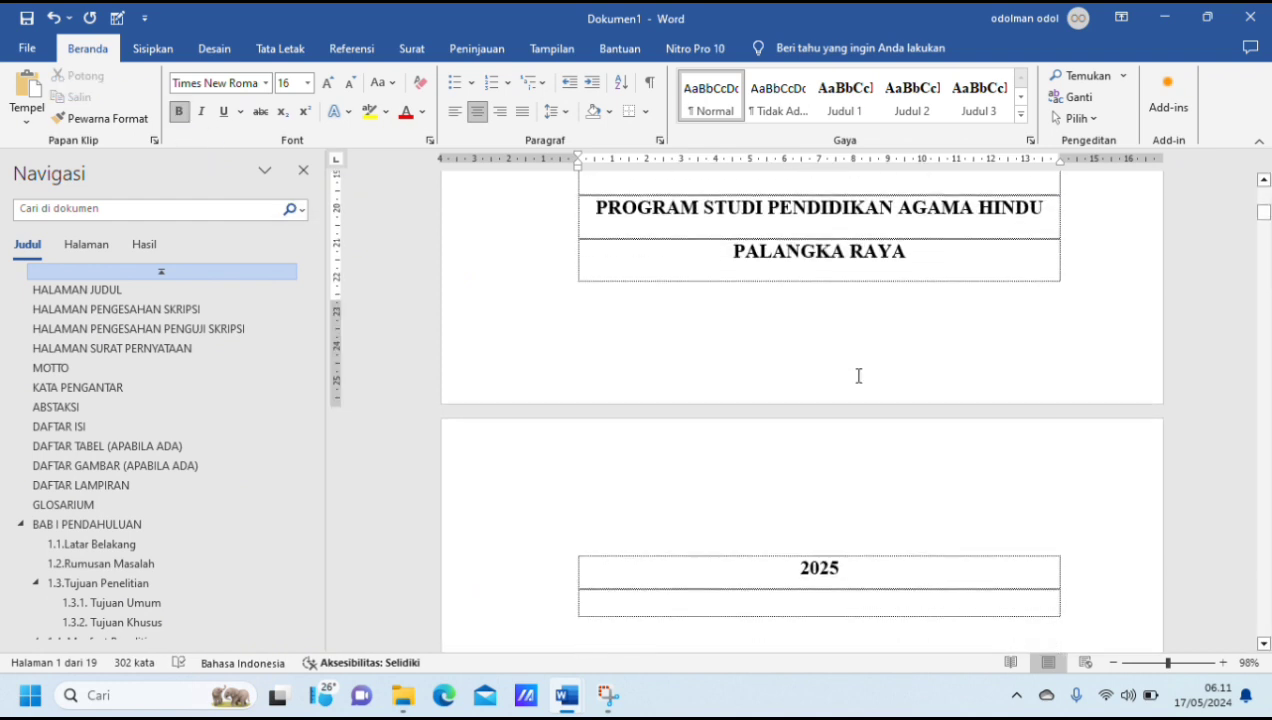
{"action": "scroll", "coordinate": [858, 376], "scroll_direction": "up", "scroll_amount": 3}
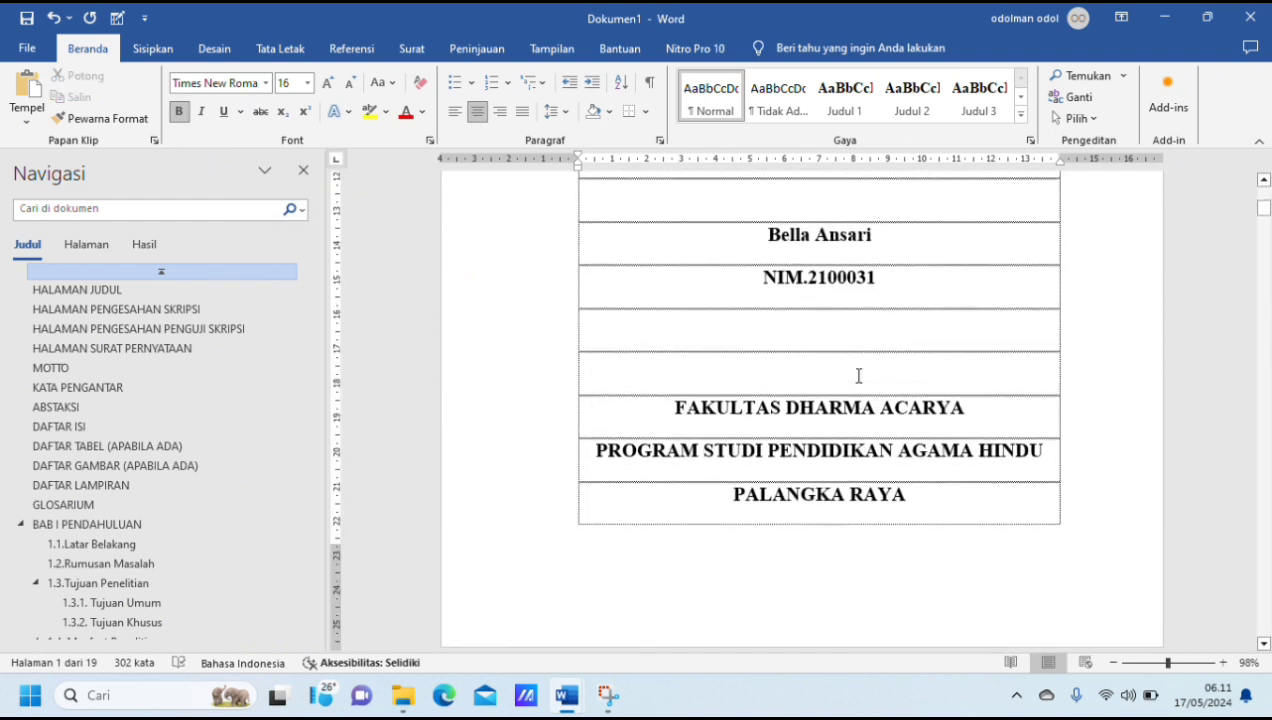
{"action": "left_click", "coordinate": [700, 374]}
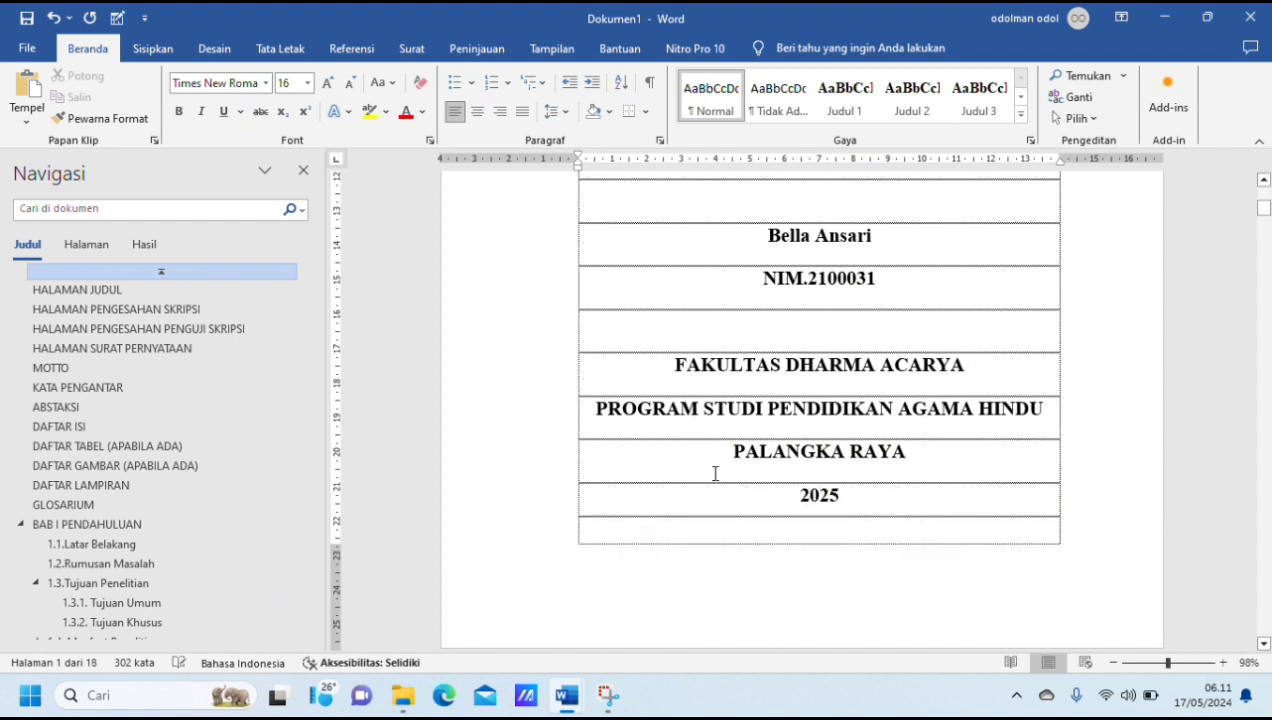
Step: Add the month "Januari" in front of the year 2025 on the cover page
{"action": "left_click", "coordinate": [783, 499]}
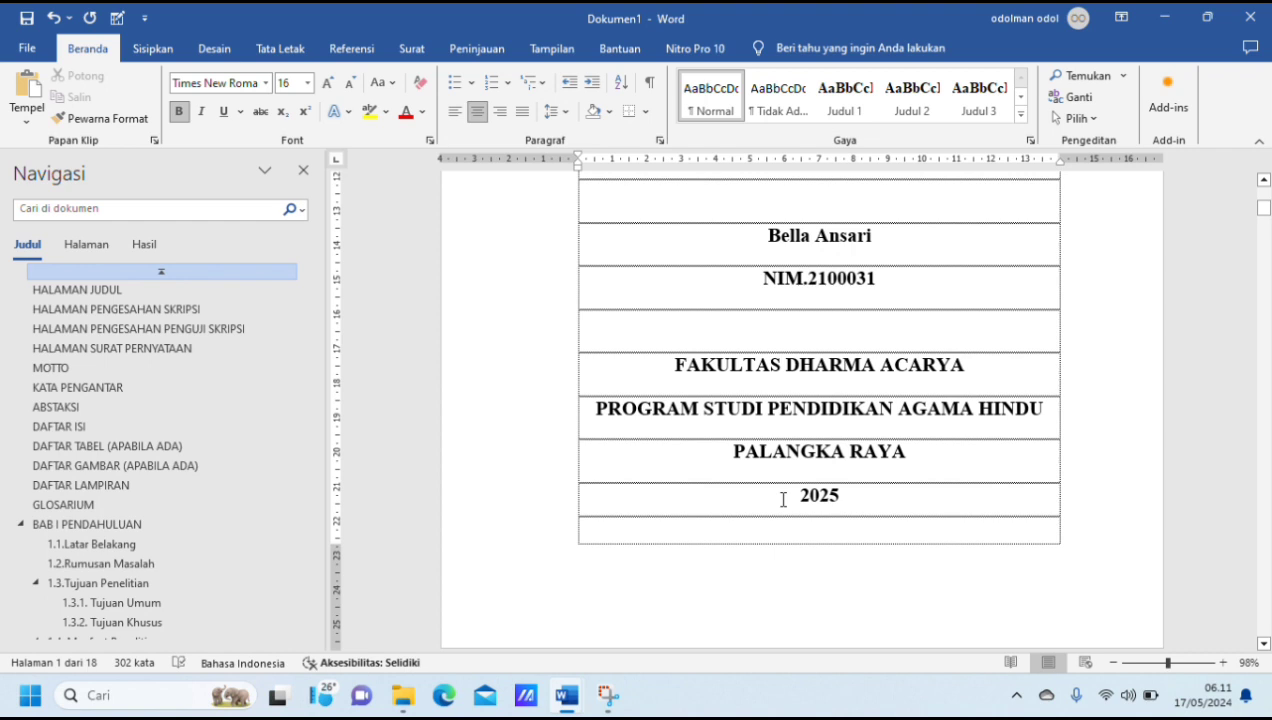
{"action": "type", "text": "Januari"}
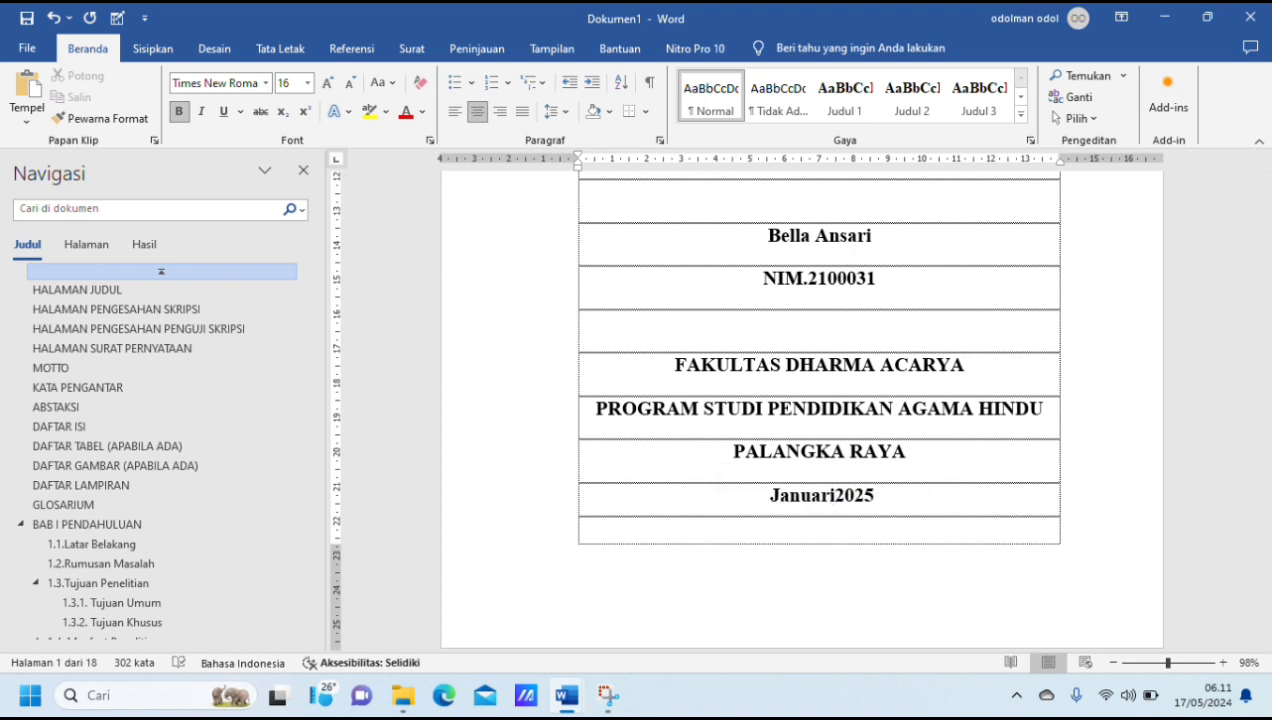
{"action": "scroll", "coordinate": [965, 486], "scroll_direction": "down", "scroll_amount": 5}
{"action": "scroll", "coordinate": [981, 486], "scroll_direction": "down", "scroll_amount": 5}
{"action": "scroll", "coordinate": [981, 486], "scroll_direction": "down", "scroll_amount": 10}
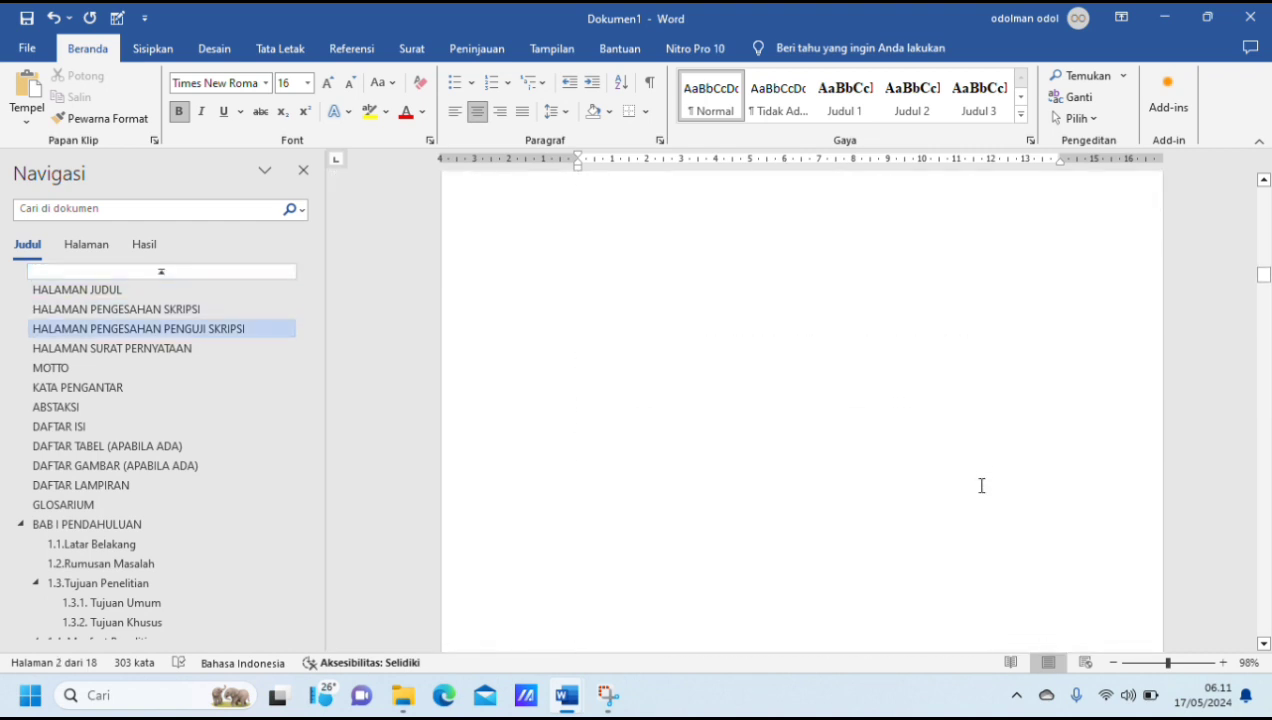